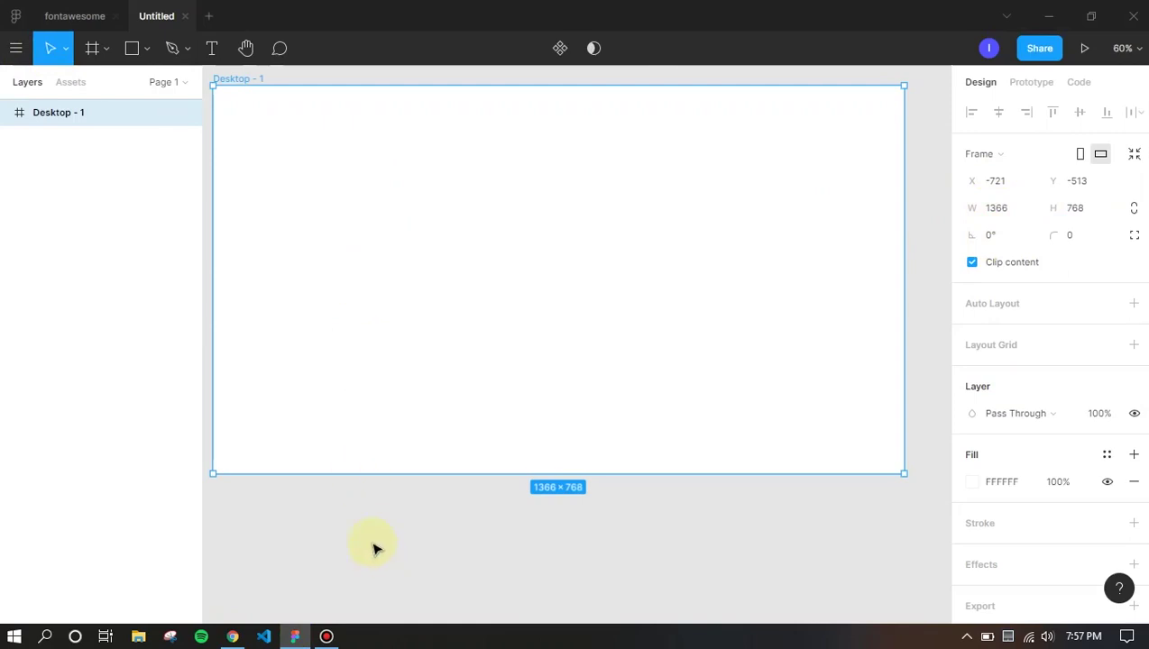
# Switch to the Google homepage in Chrome and inspect its element styles with CSSViewer
pyautogui.scroll(-3, 354, 227)
pyautogui.scroll(3, 354, 226)
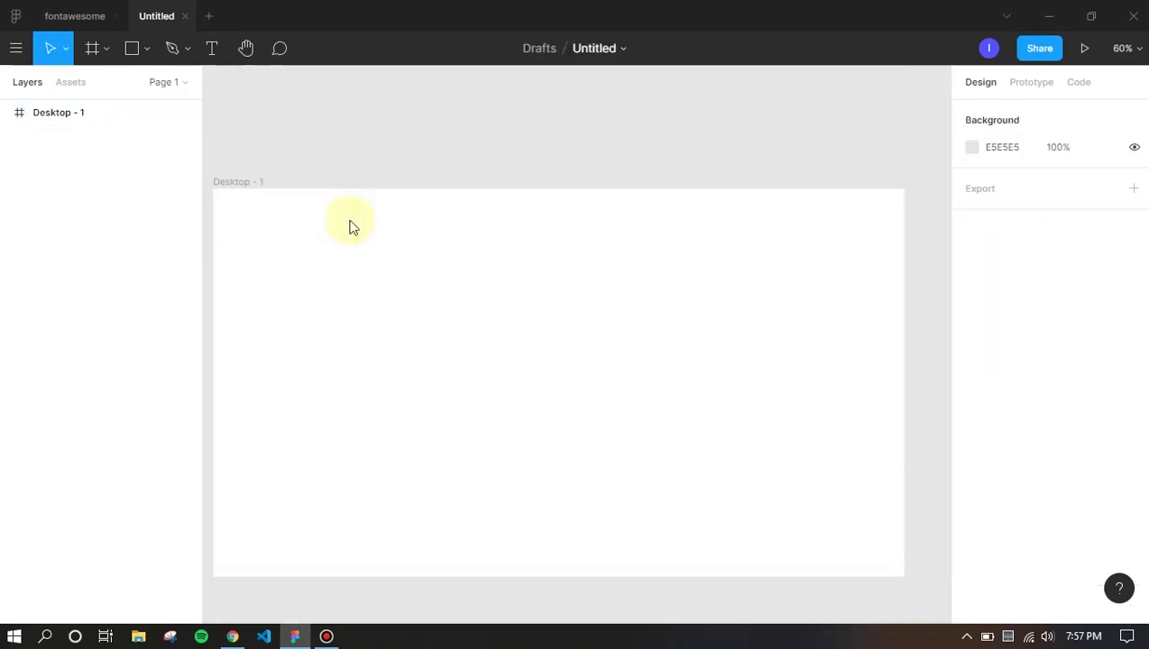
pyautogui.hotkey('alt', 'Tab')
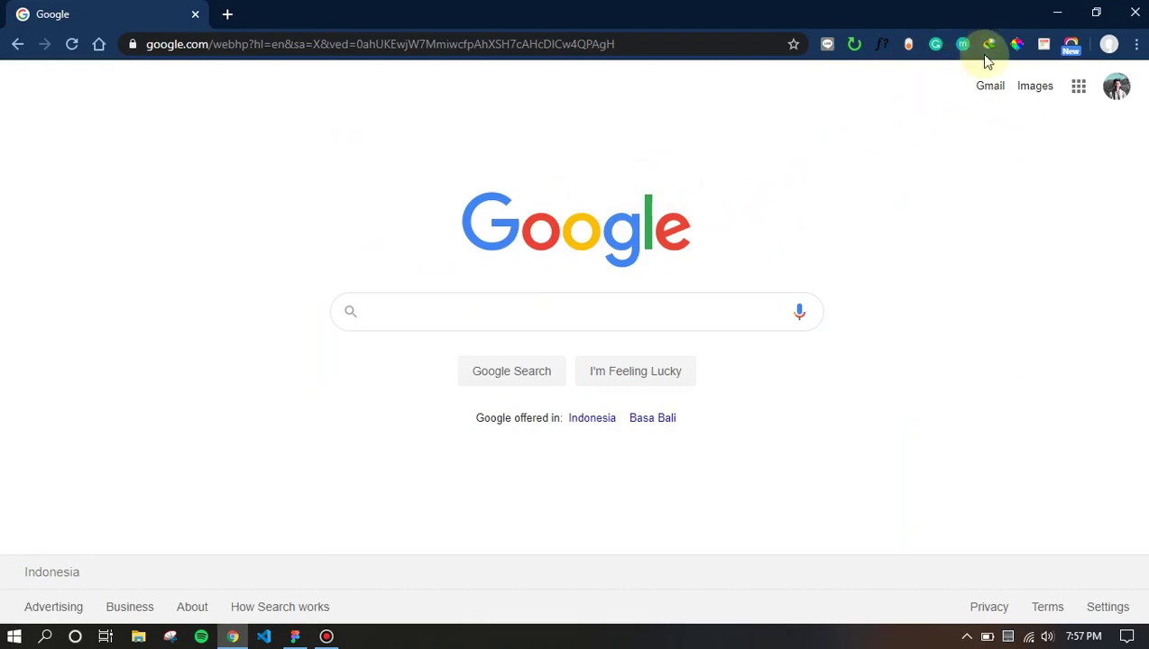
pyautogui.click(1044, 45)
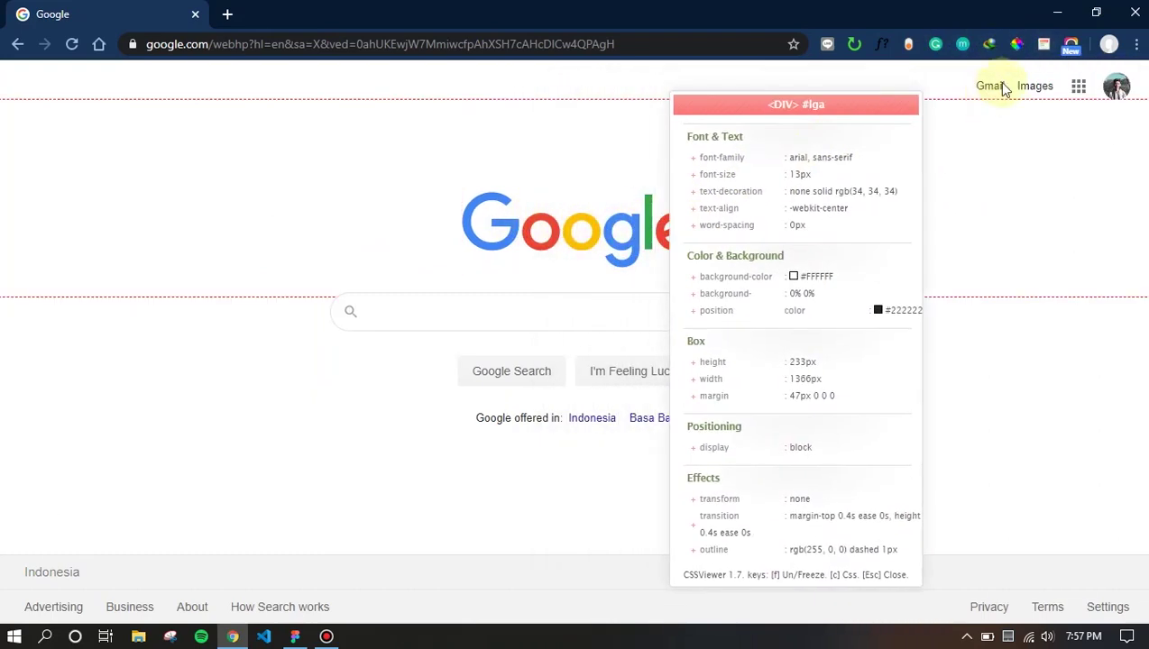
pyautogui.press('Escape')
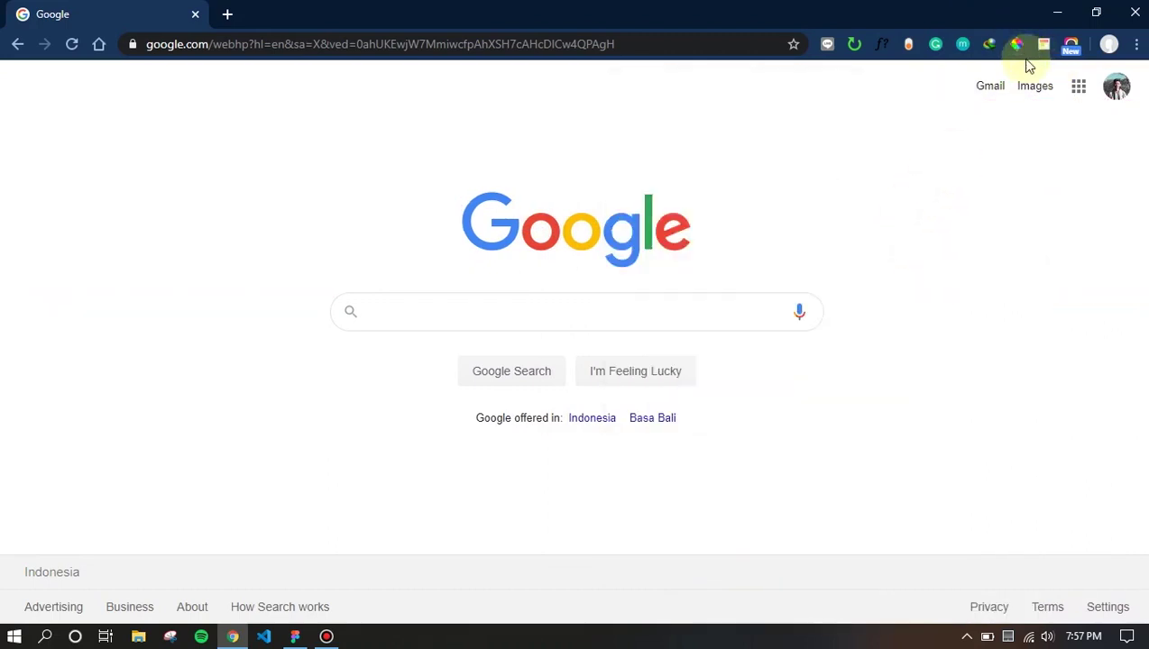
# Sample the blue of the Google logo's G with ColorPick Eyedropper
pyautogui.click(1016, 45)
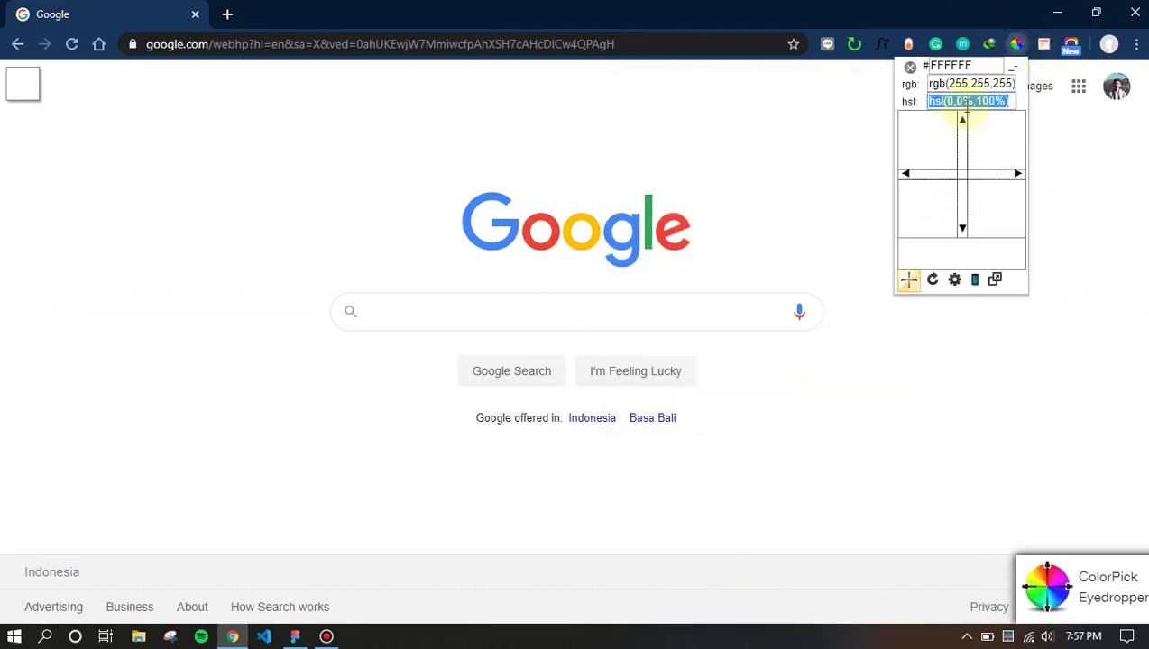
pyautogui.click(468, 210)
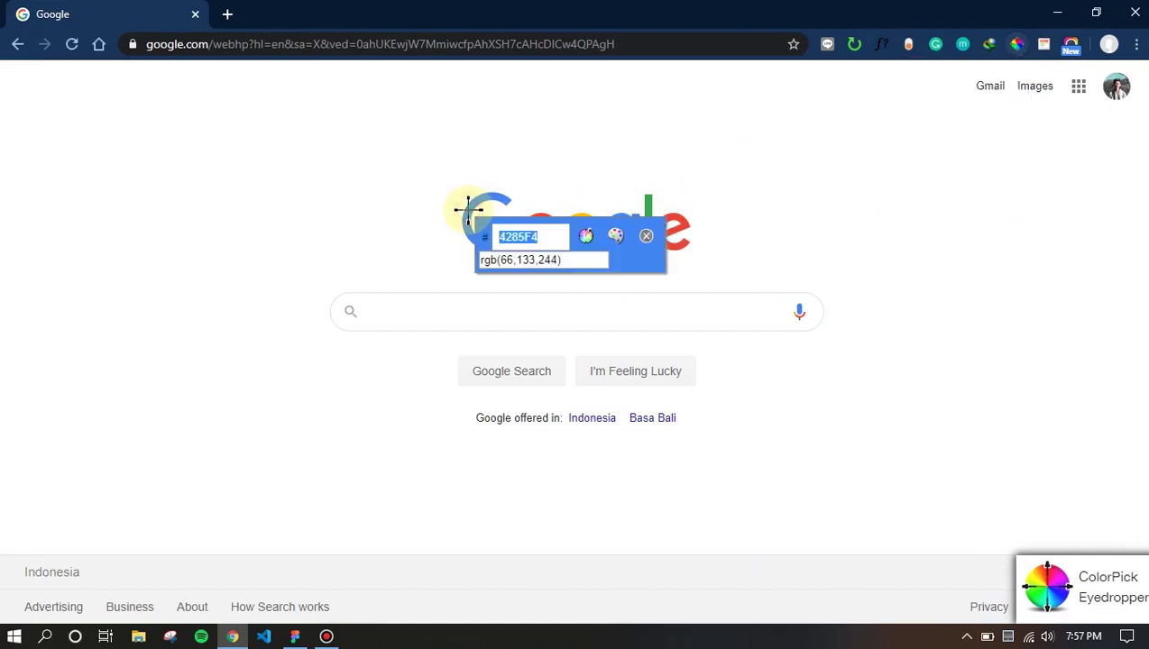
pyautogui.rightClick(521, 238)
pyautogui.click(535, 252)
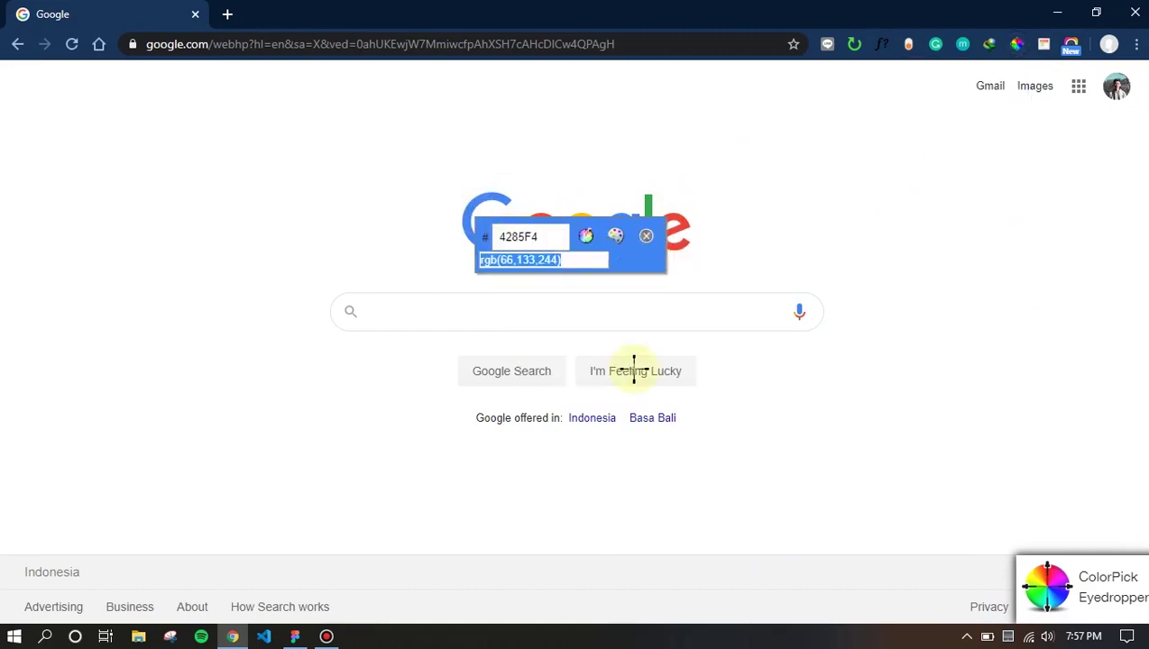
pyautogui.click(744, 259)
# Switch to Figma and draw a text box about 523 × 139 in the middle of the Desktop - 1 frame
pyautogui.hotkey('alt', 'Tab')
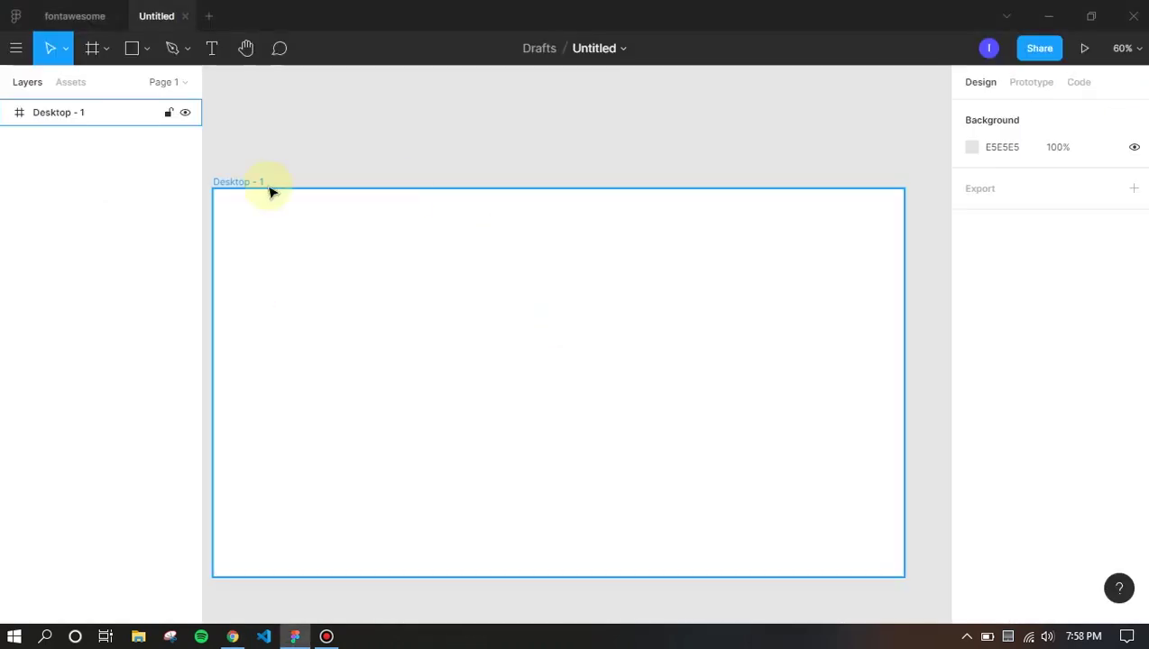
pyautogui.click(215, 56)
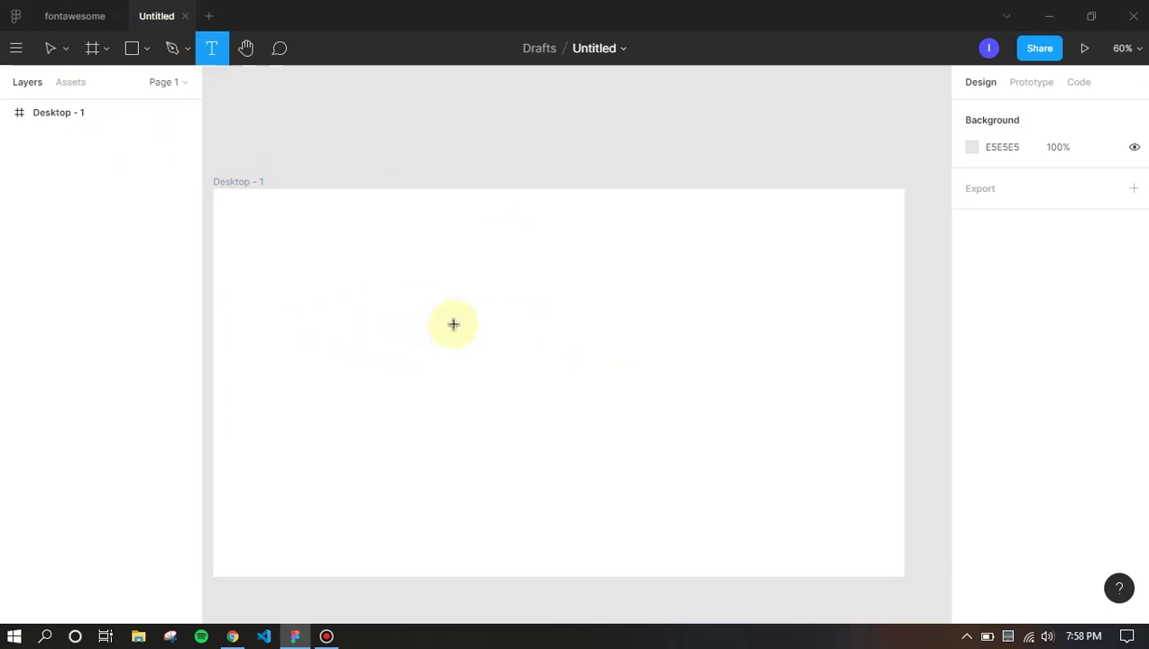
pyautogui.moveTo(433, 294); pyautogui.dragTo(708, 368)
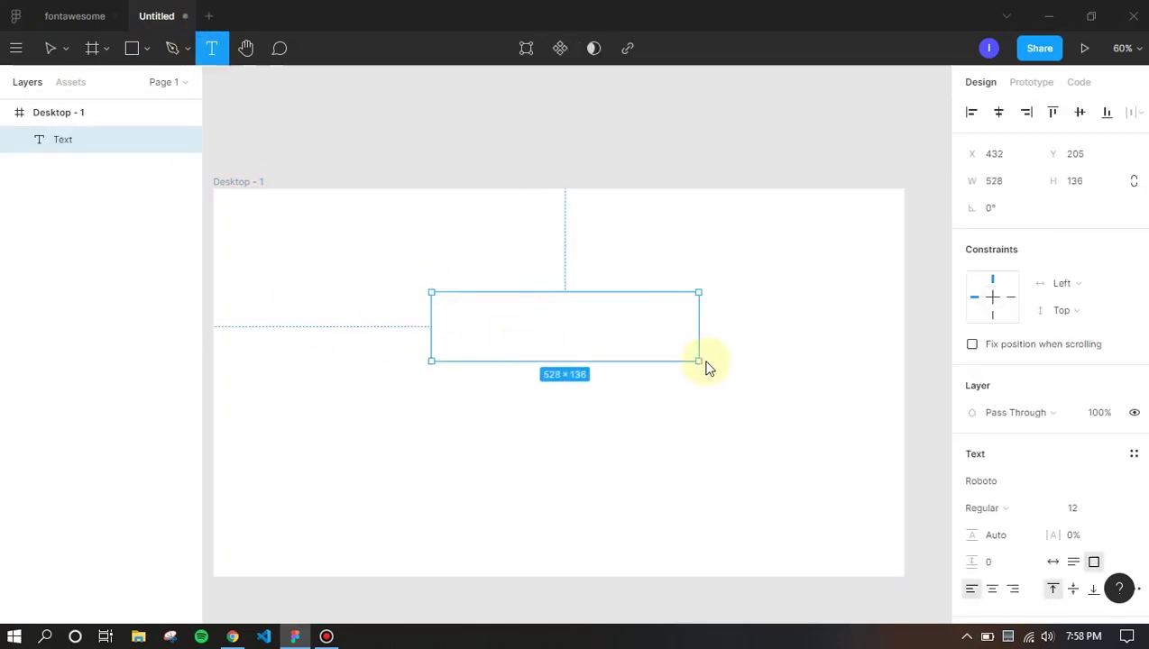
# Inspect the Google logo's font and size properties in Chrome with CSSViewer
pyautogui.hotkey('alt', 'Tab')
pyautogui.click(1041, 47)
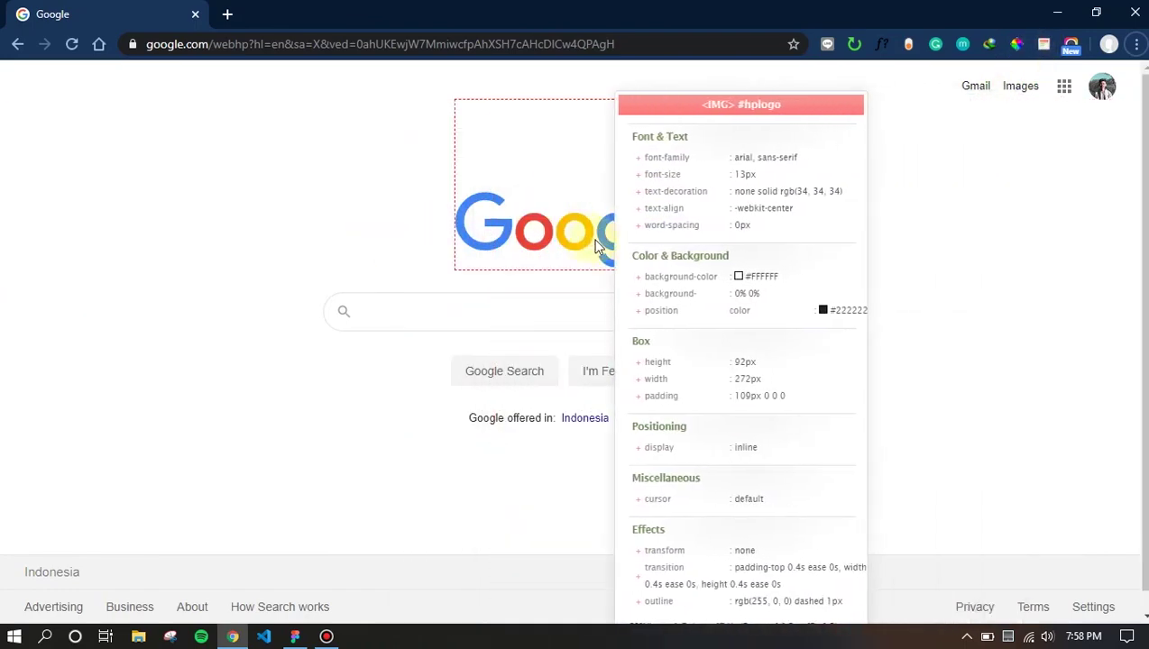
pyautogui.press('Escape')
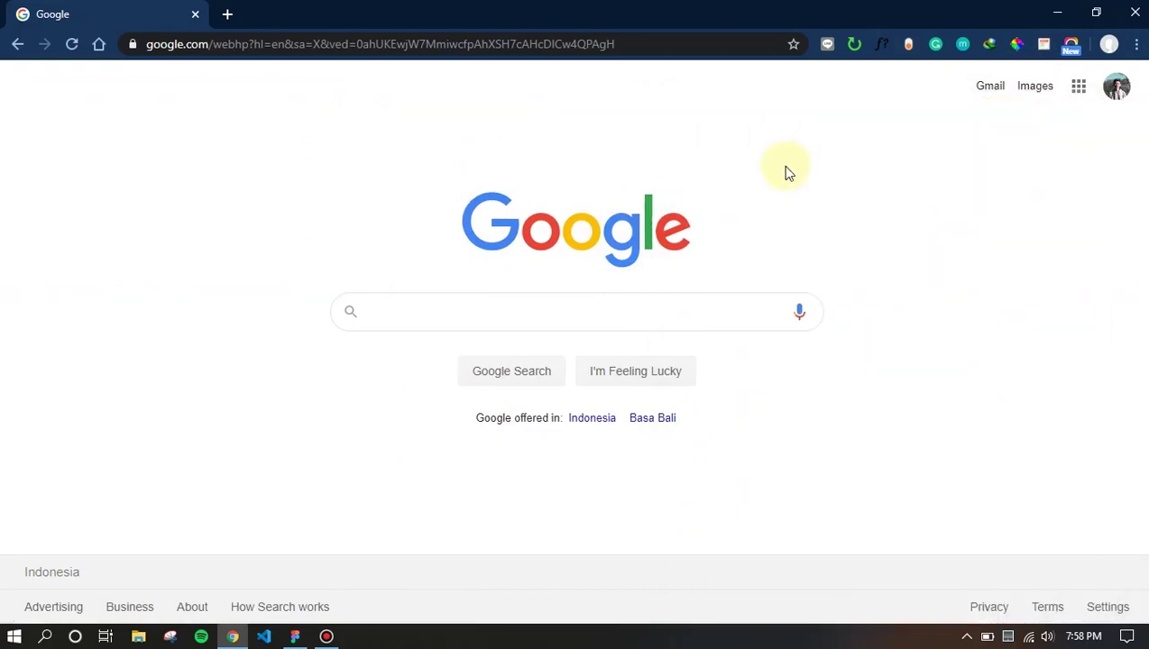
# Back in Figma, set the text box to Open Sans at size 13 and enter the text "Google"
pyautogui.hotkey('alt', 'Tab')
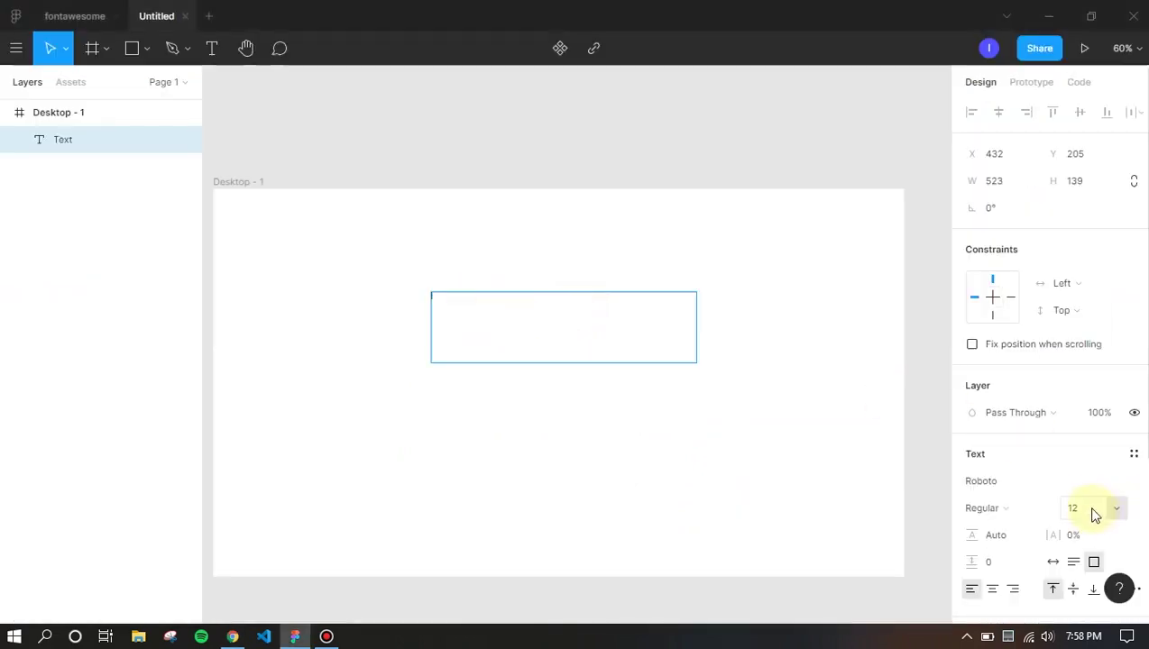
pyautogui.click(1120, 513)
pyautogui.click(1092, 398)
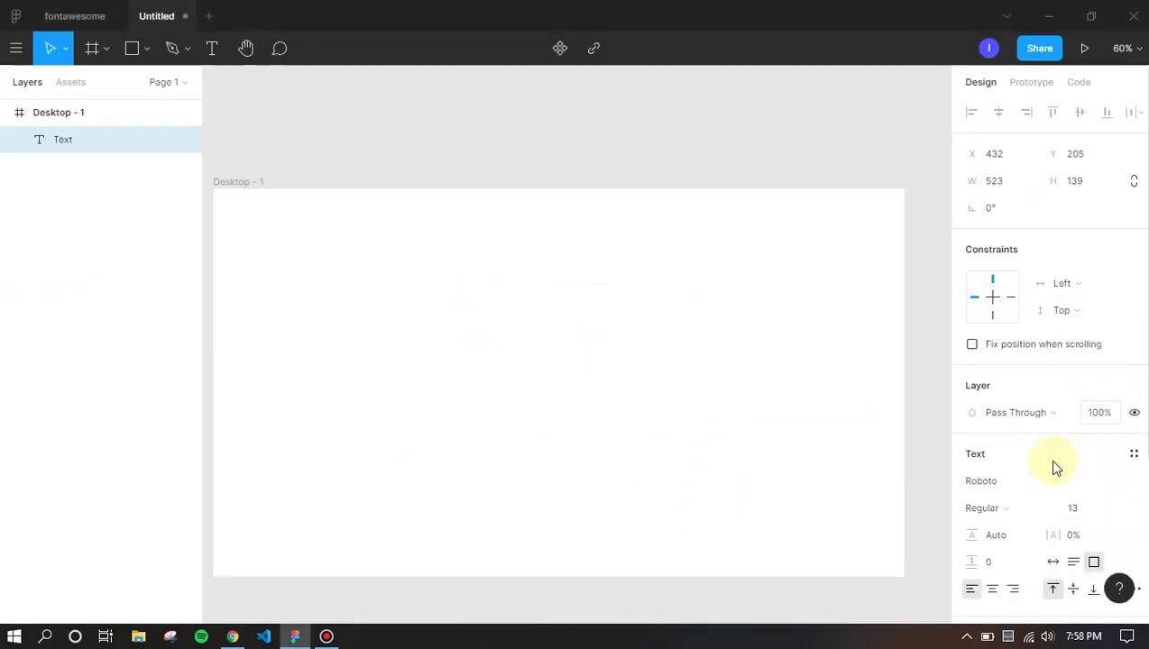
pyautogui.click(993, 480)
pyautogui.click(480, 316)
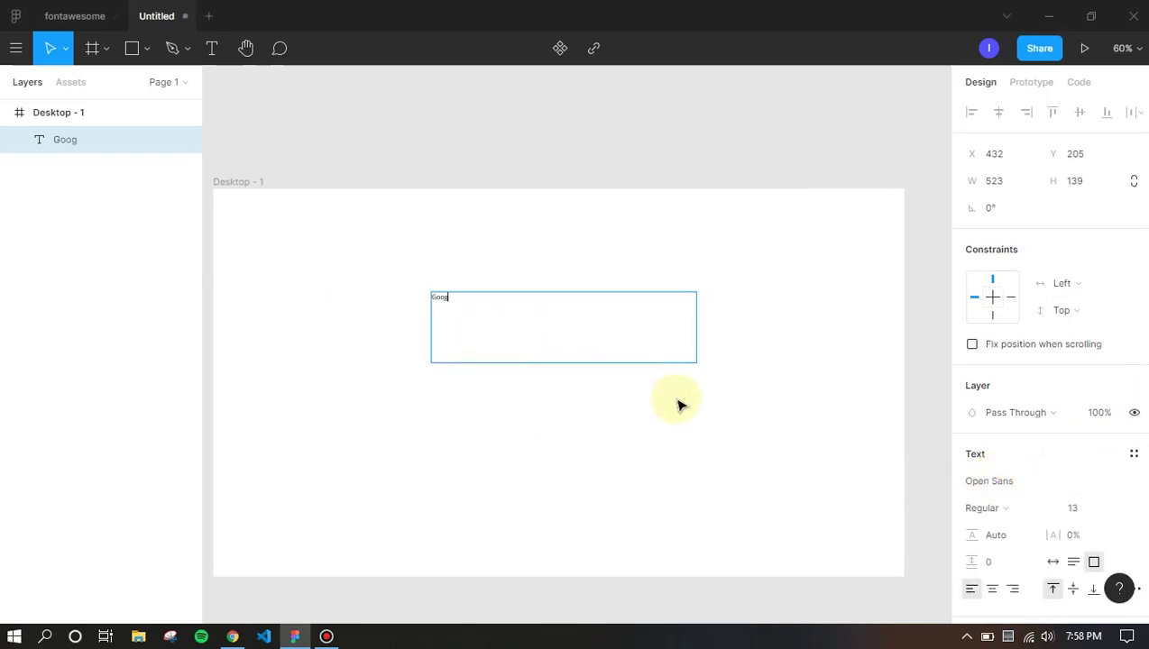
# Enlarge the Google text to font size 96, comparing it with the real logo in Chrome
pyautogui.click(1114, 514)
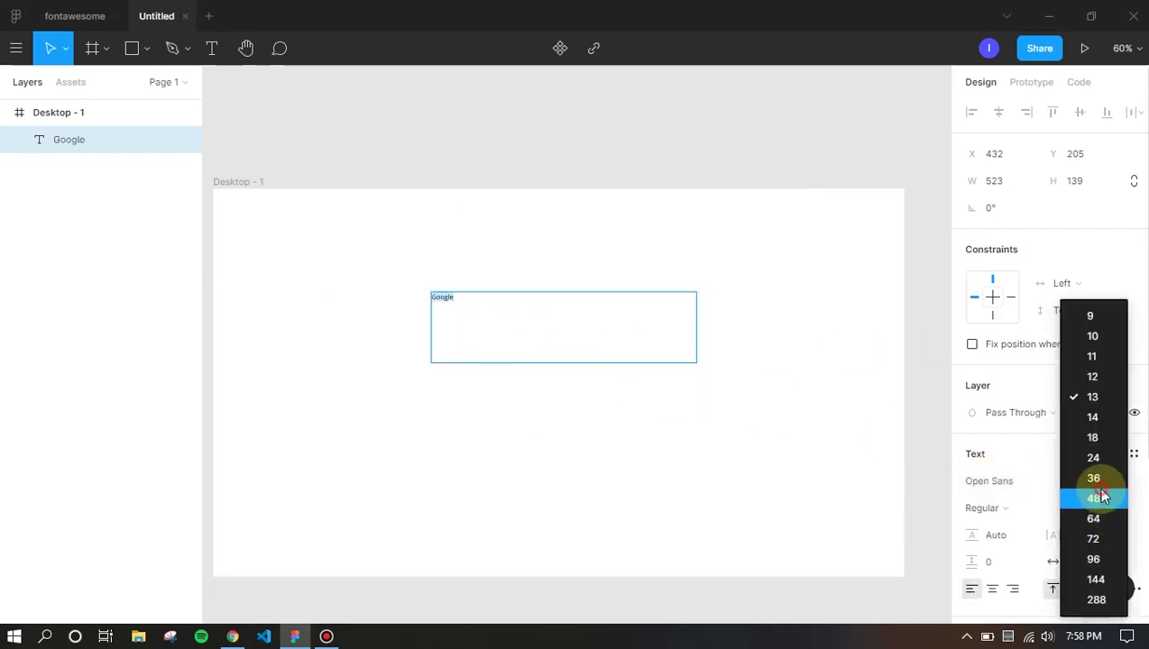
pyautogui.click(1100, 497)
pyautogui.click(1119, 514)
pyautogui.hotkey('alt', 'Tab')
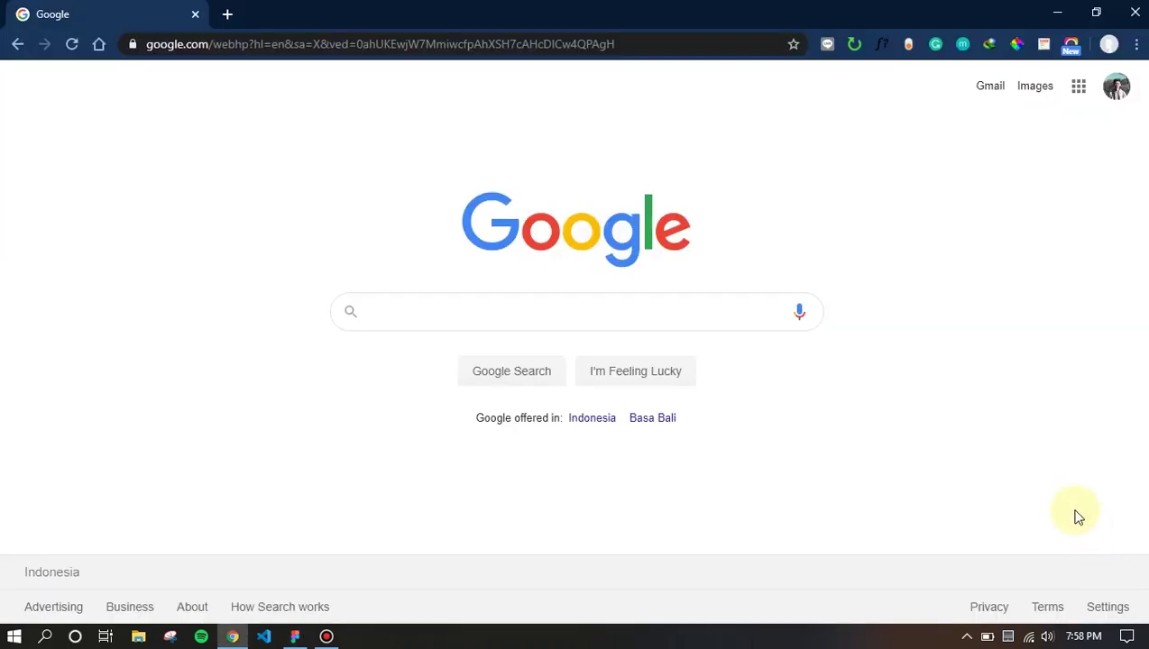
pyautogui.hotkey('alt', 'Tab')
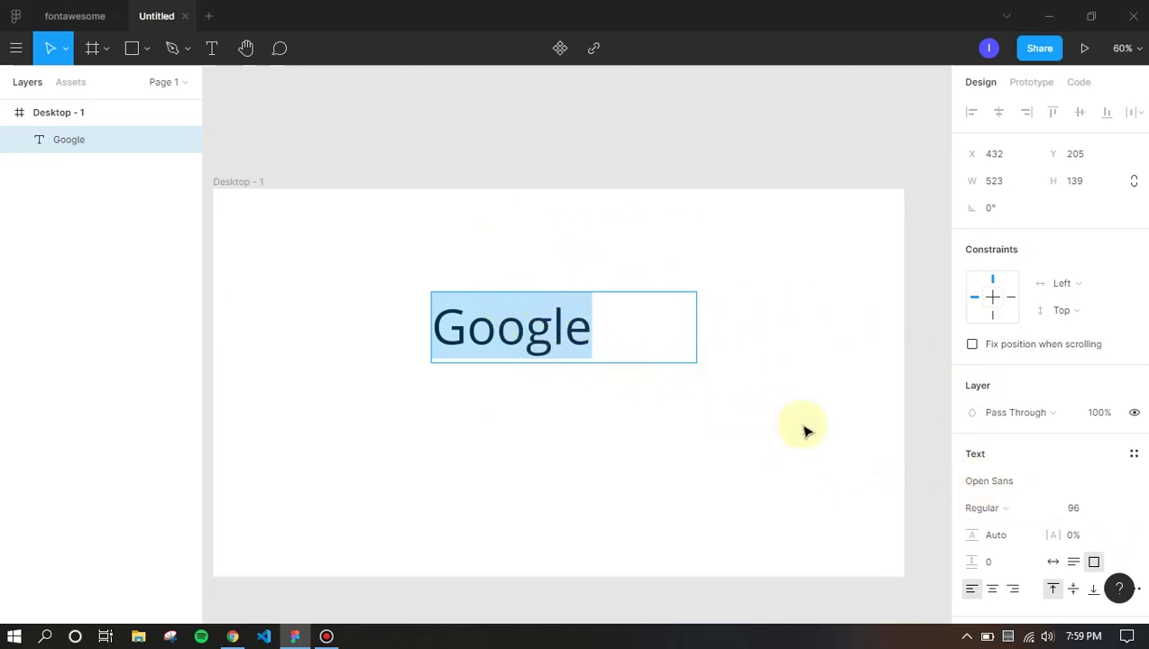
# Try a font size of 144 on the Google text and return it to 96
pyautogui.click(1118, 516)
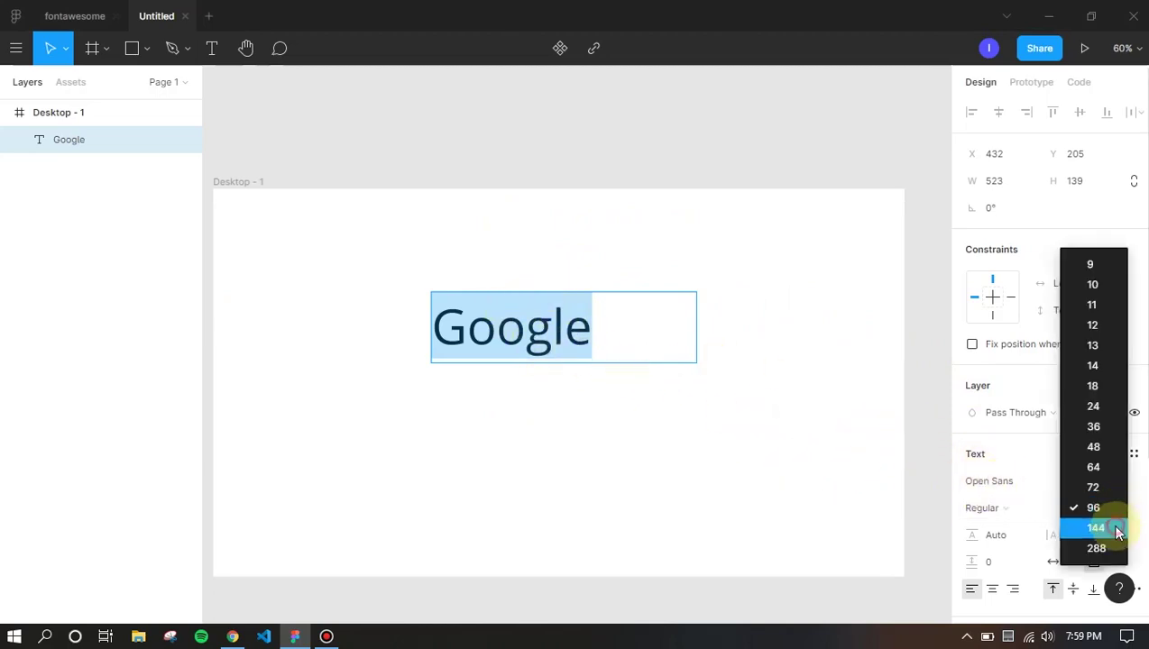
pyautogui.click(1116, 528)
pyautogui.click(1114, 514)
pyautogui.click(1093, 487)
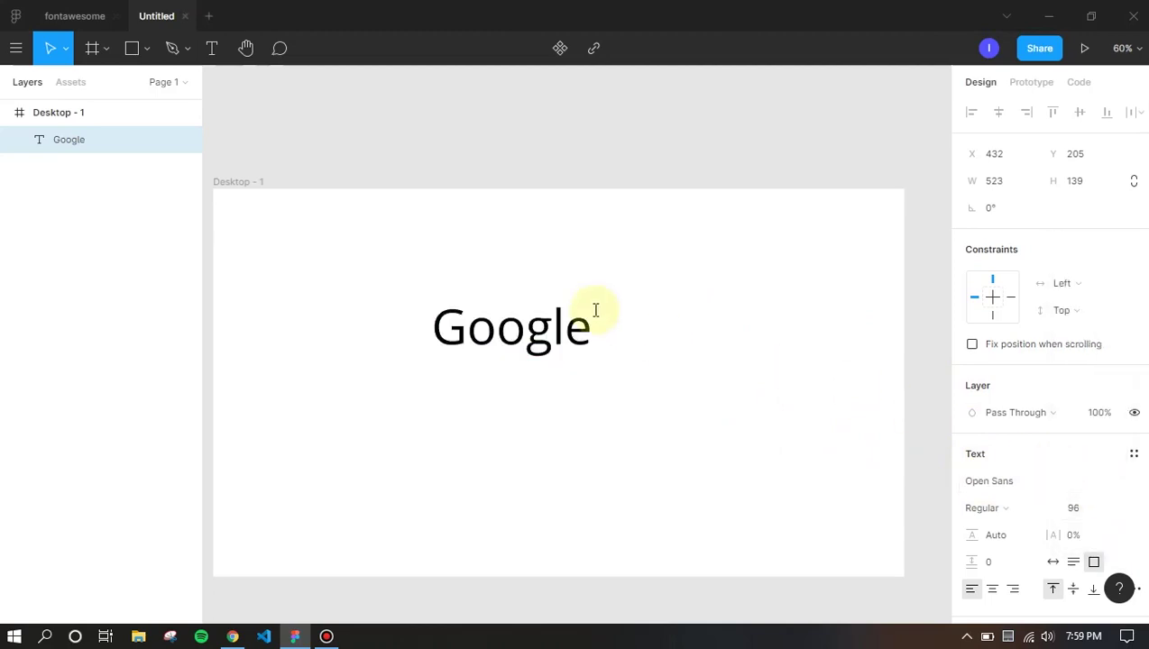
# Check the logo's typeface in Chrome, and change the Figma text's font to Product Sans Medium
pyautogui.hotkey('alt', 'Tab')
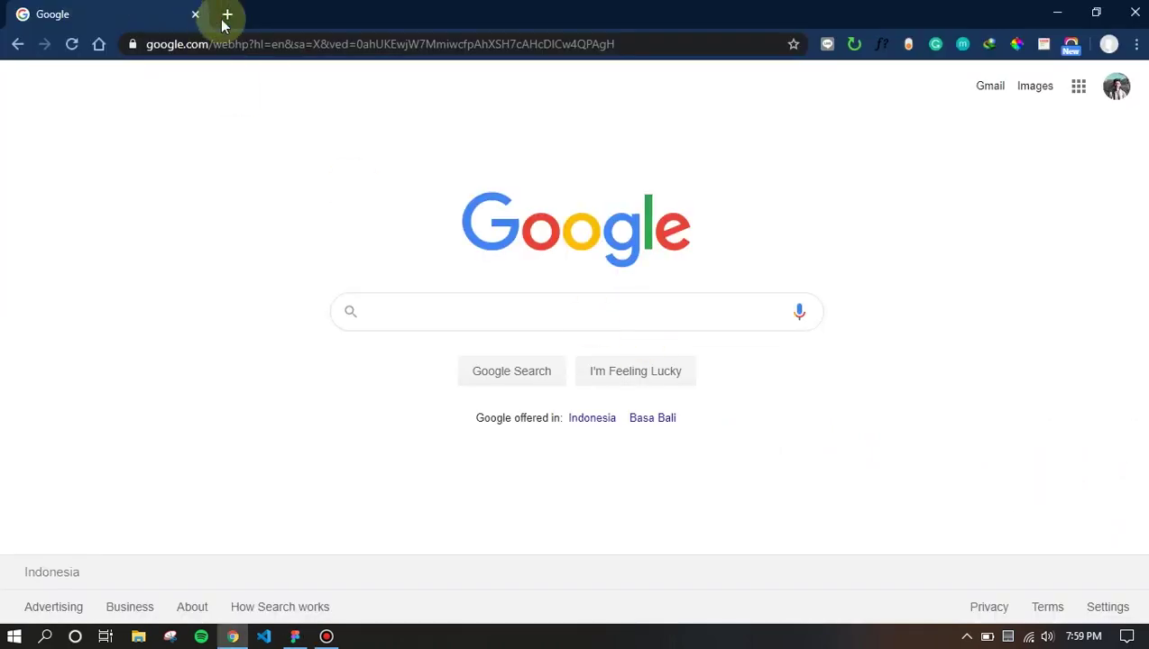
pyautogui.hotkey('alt', 'Tab')
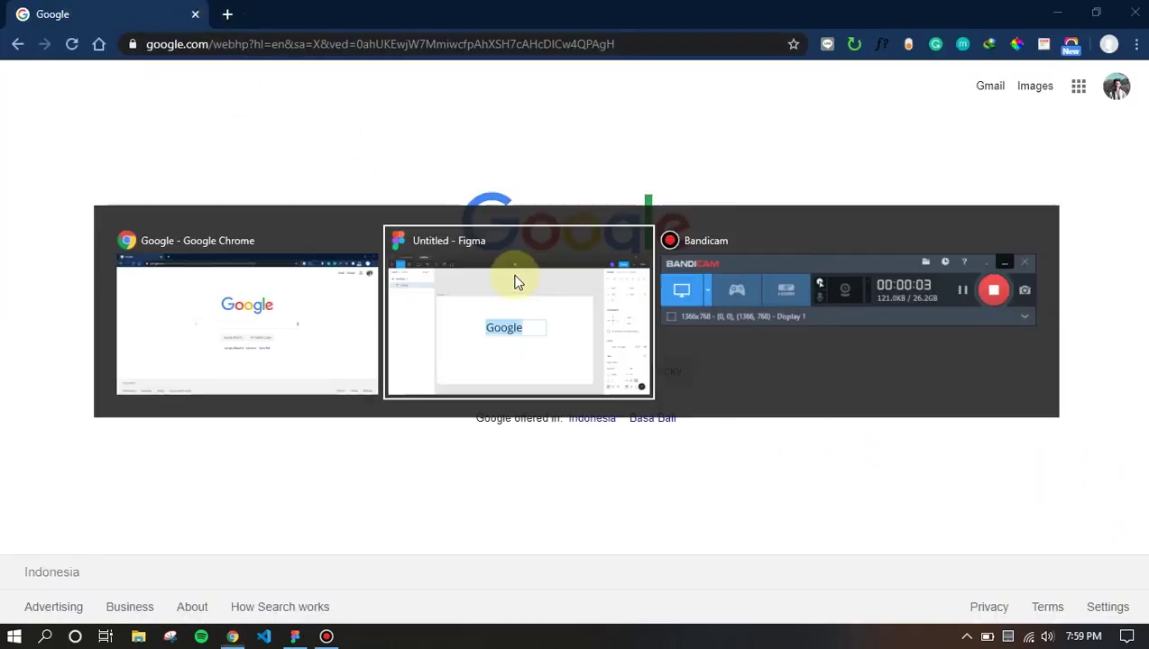
pyautogui.click(1006, 482)
pyautogui.write('Prod')
pyautogui.press('Return')
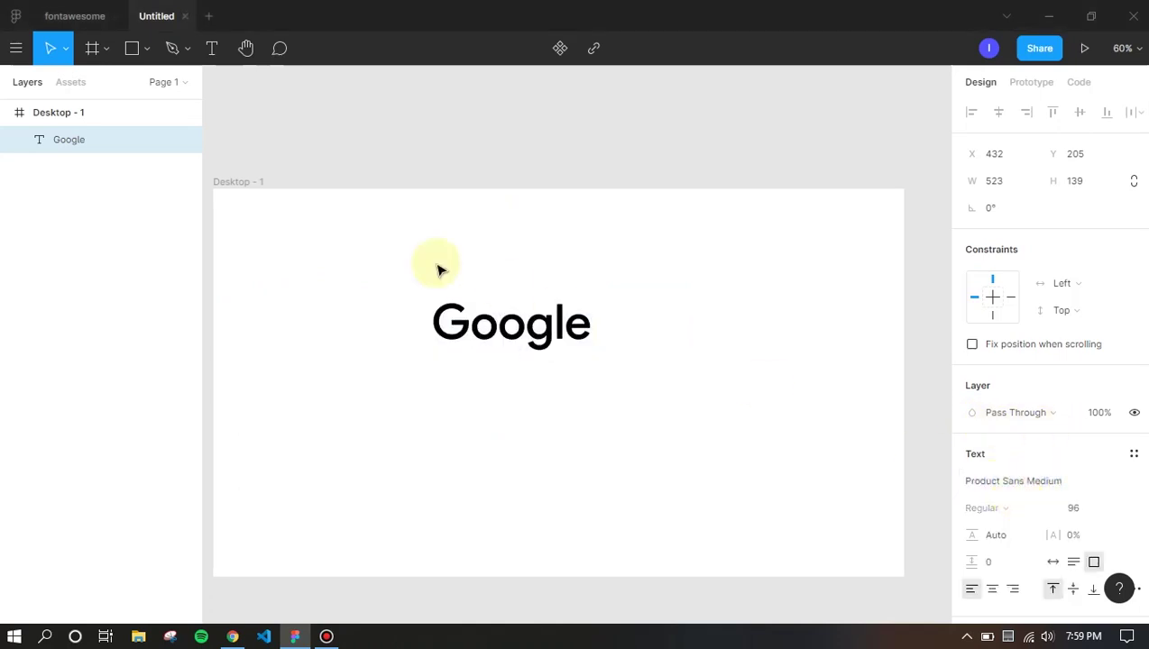
pyautogui.press('Escape')
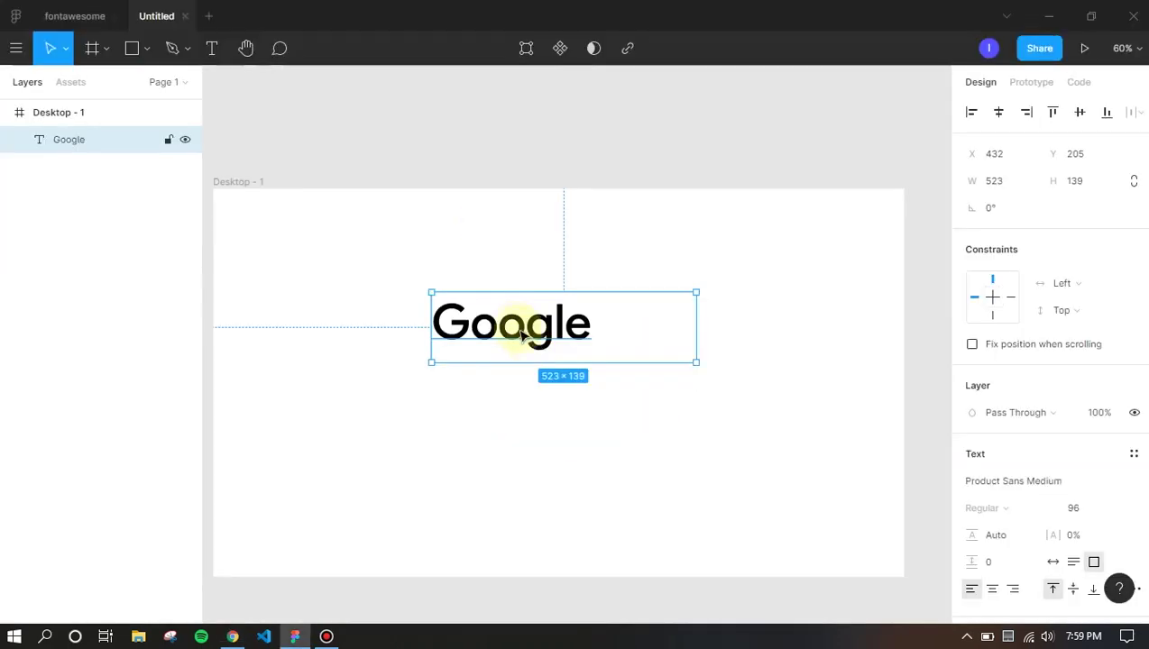
# Set the Google text box to auto width and centre it horizontally in the upper half of the frame
pyautogui.moveTo(514, 336); pyautogui.dragTo(563, 334)
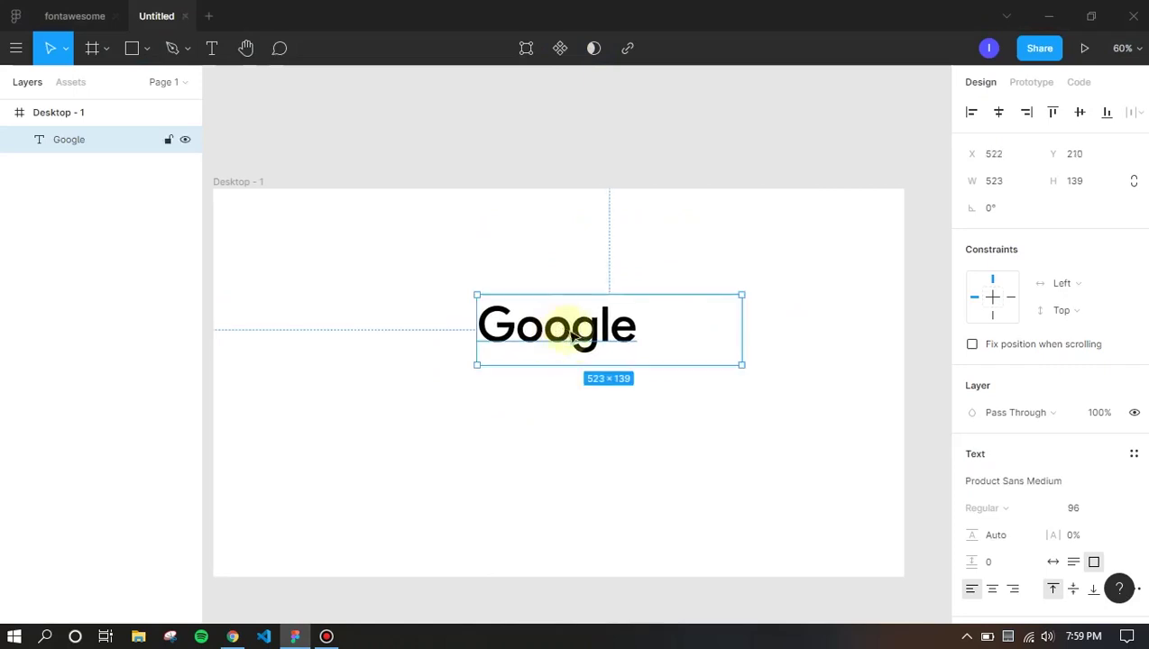
pyautogui.click(1053, 563)
pyautogui.moveTo(547, 330)
pyautogui.mouseDown()
pyautogui.moveTo(571, 323)
pyautogui.moveTo(557, 321)
pyautogui.moveTo(567, 332)
pyautogui.moveTo(545, 311)
pyautogui.mouseUp()
pyautogui.click(602, 410)
pyautogui.click(583, 397)
# Switch to Chrome and copy the blue hex code 4285F4 from the Google logo's G with ColorPick Eyedropper
pyautogui.hotkey('alt', 'Tab')
pyautogui.hotkey('alt', 'Tab')
pyautogui.hotkey('alt', 'Tab')
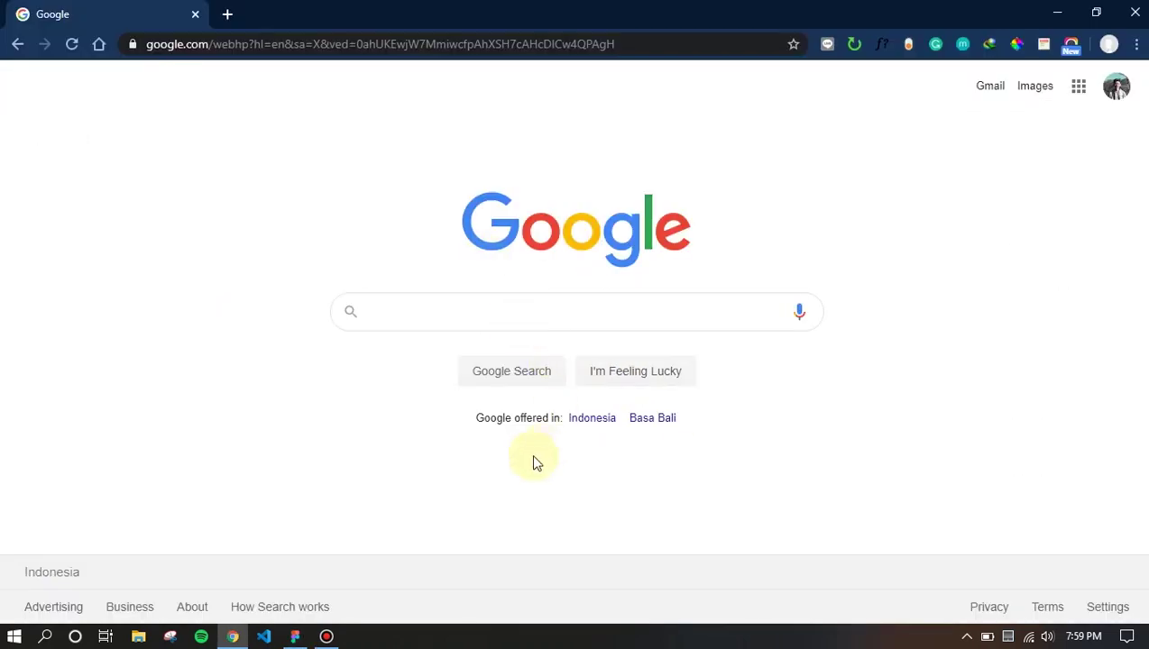
pyautogui.click(1021, 47)
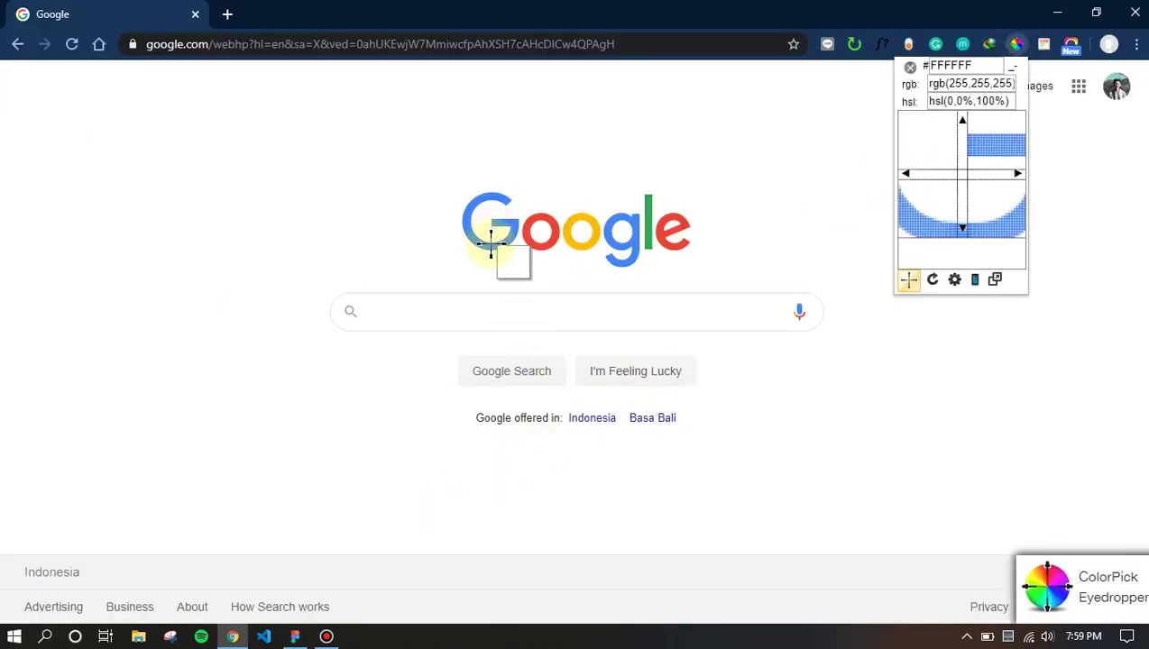
pyautogui.click(504, 257)
pyautogui.rightClick(531, 280)
pyautogui.click(545, 286)
# Back in Figma, set the fill of the letter G in the Google text to the copied colour 4285F4
pyautogui.hotkey('alt', 'Tab')
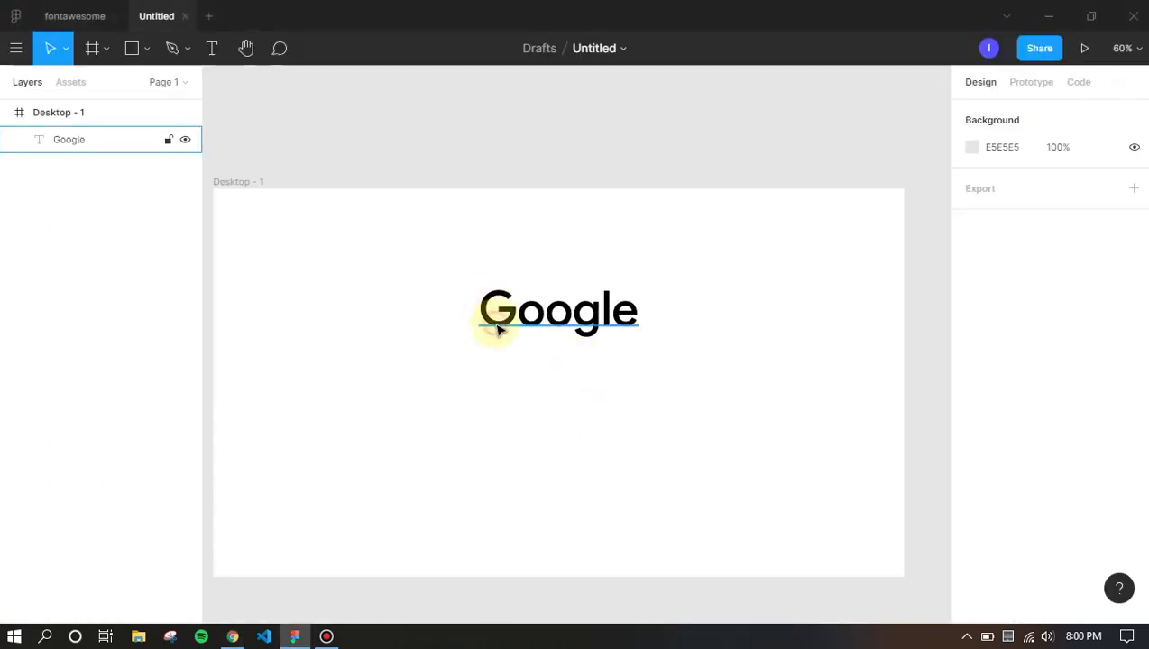
pyautogui.click(497, 329)
pyautogui.doubleClick(501, 305)
pyautogui.moveTo(517, 307); pyautogui.dragTo(481, 307)
pyautogui.scroll(-5, 982, 468)
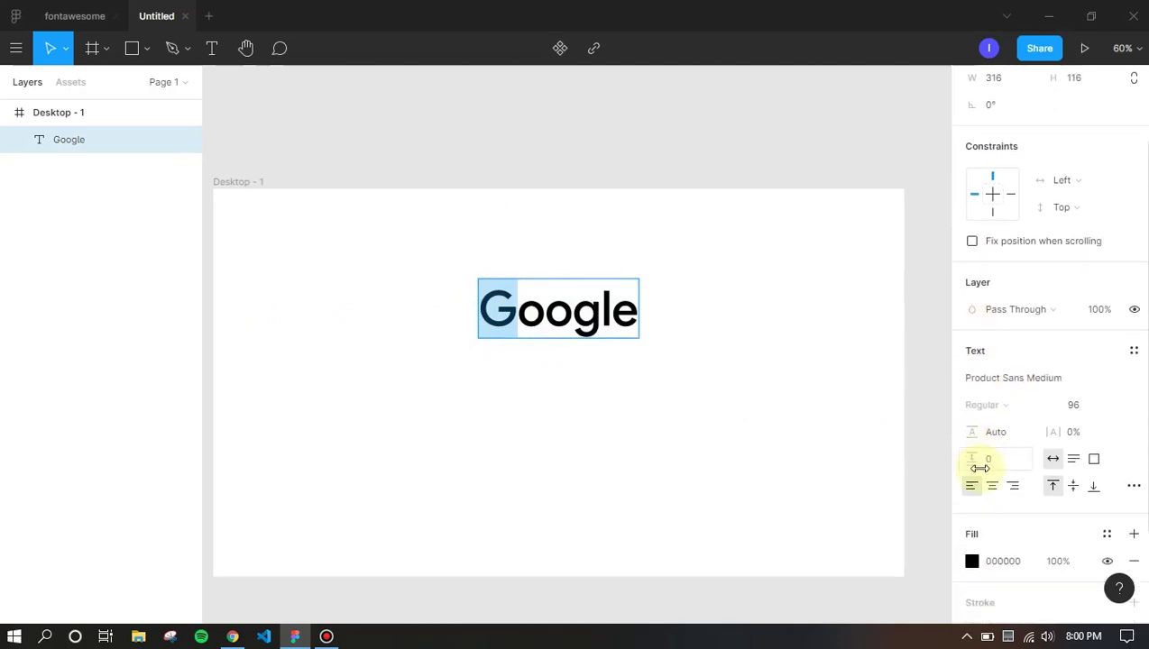
pyautogui.click(971, 438)
pyautogui.click(1001, 438)
pyautogui.rightClick(1001, 440)
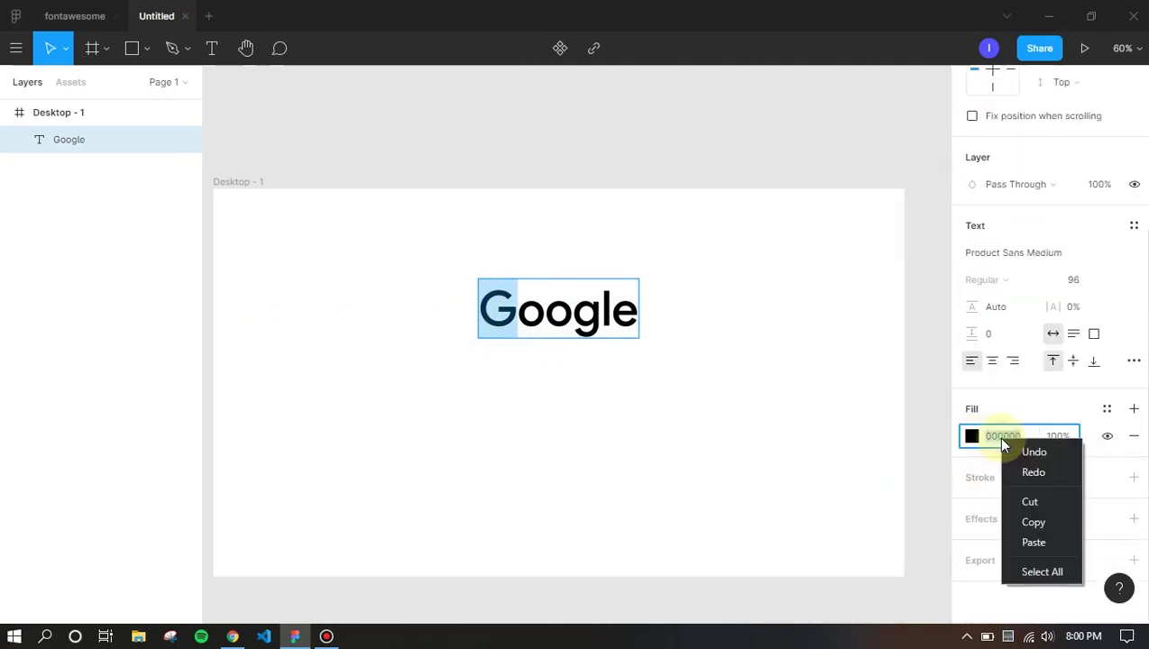
pyautogui.click(1035, 543)
pyautogui.press('Return')
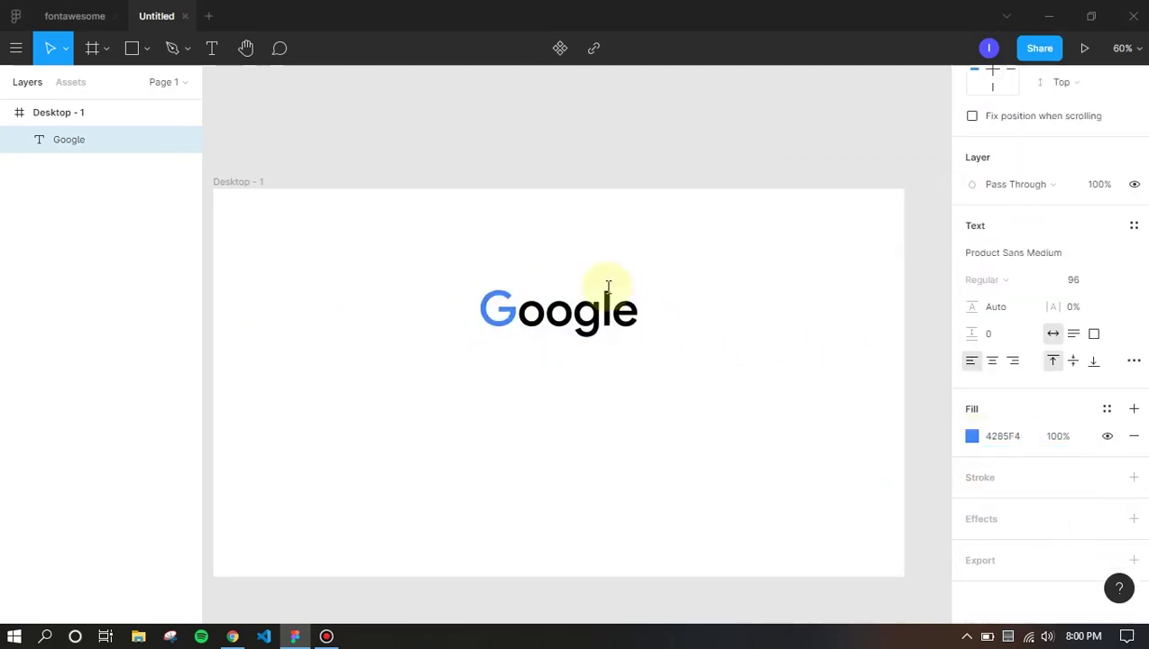
# Select the first o of the text, and copy the red hex code EA4335 from the logo's first o in Chrome
pyautogui.click(545, 316)
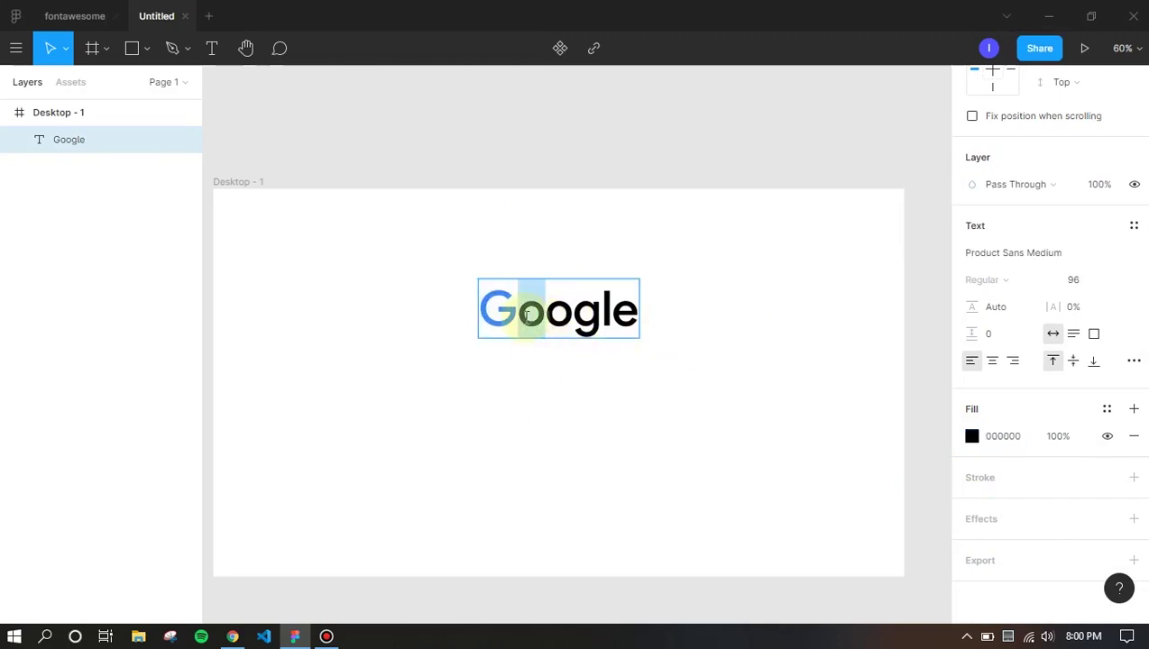
pyautogui.hotkey('alt', 'Tab')
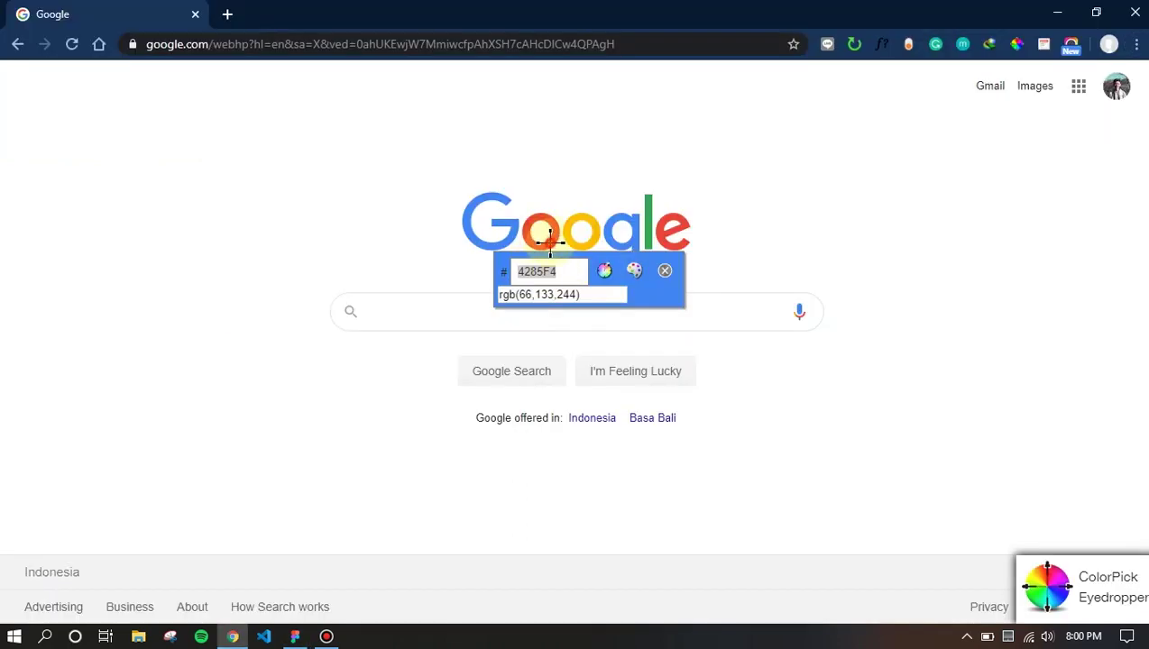
pyautogui.click(549, 239)
pyautogui.click(546, 241)
pyautogui.rightClick(602, 272)
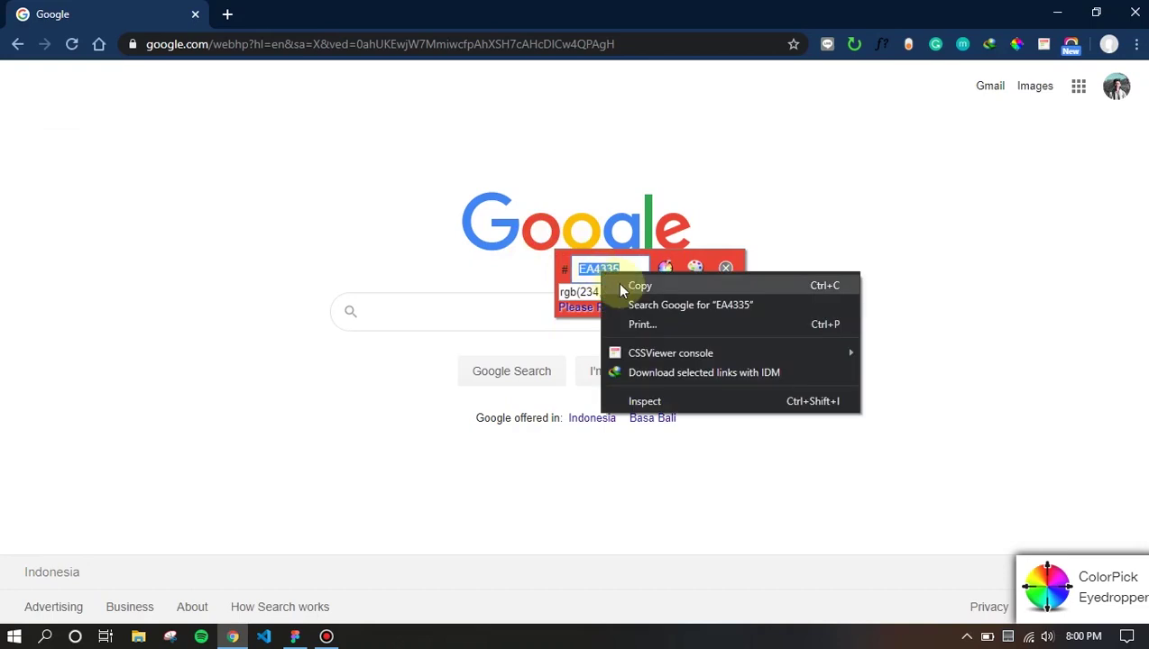
pyautogui.click(616, 284)
pyautogui.hotkey('alt', 'Tab')
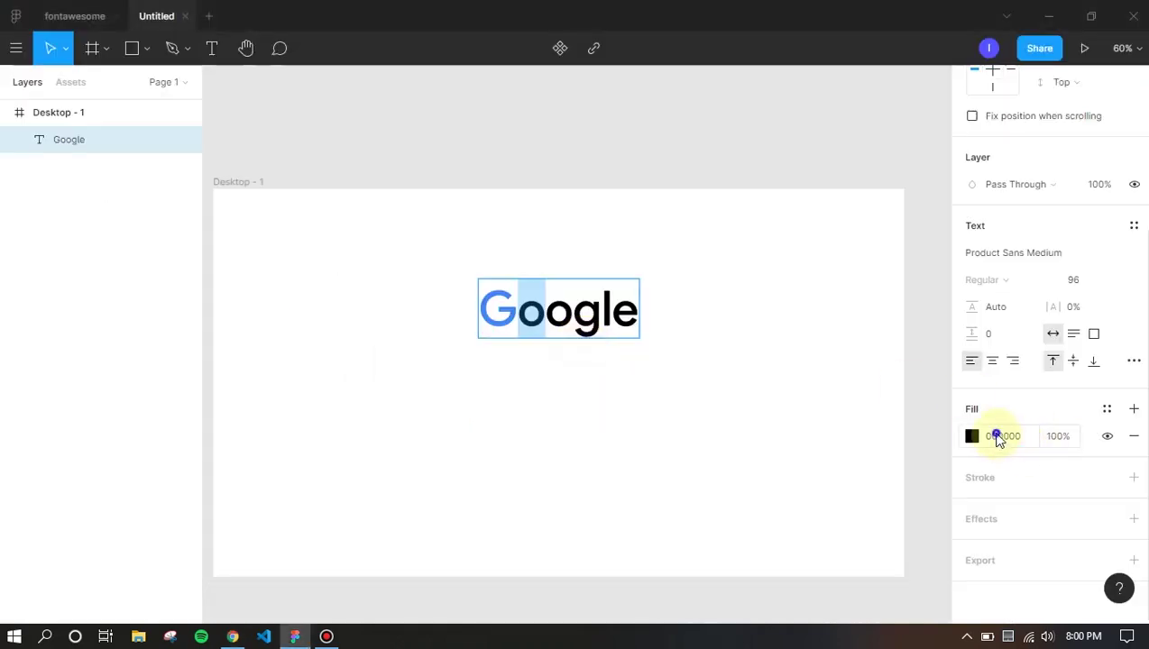
# Set the fill of the first o in the Google text to the copied red EA4335
pyautogui.rightClick(998, 437)
pyautogui.click(1029, 538)
pyautogui.press('Return')
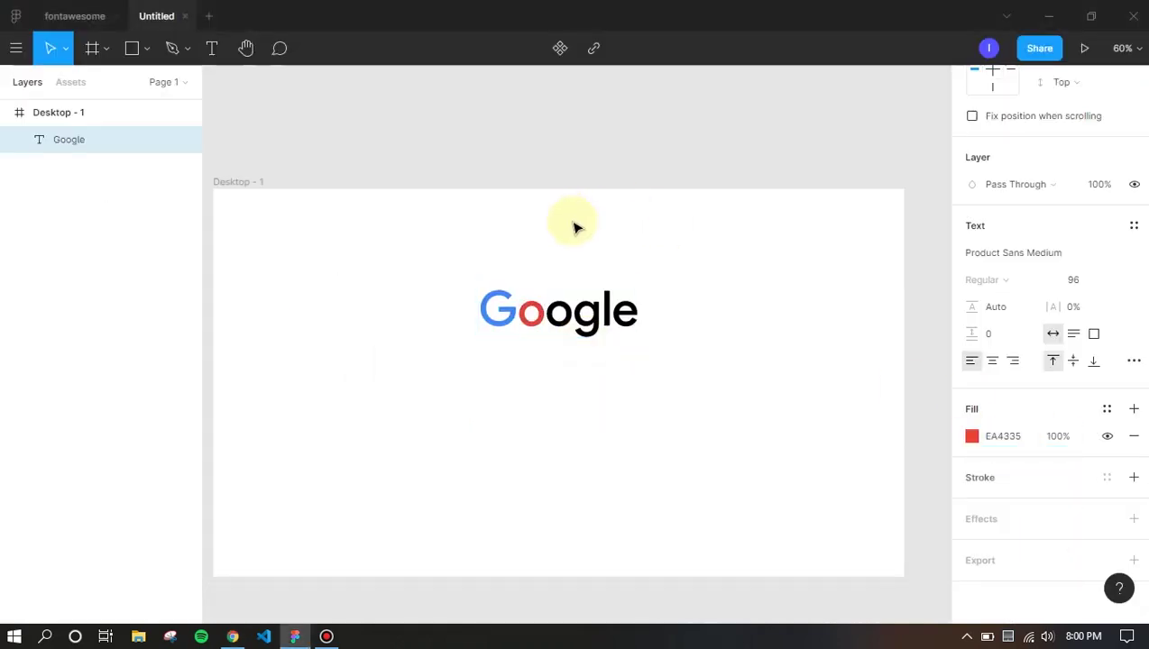
# Colour the second o of the text yellow FBBC05, copying the hex code from the logo's second o in Chrome
pyautogui.moveTo(571, 318); pyautogui.dragTo(544, 316)
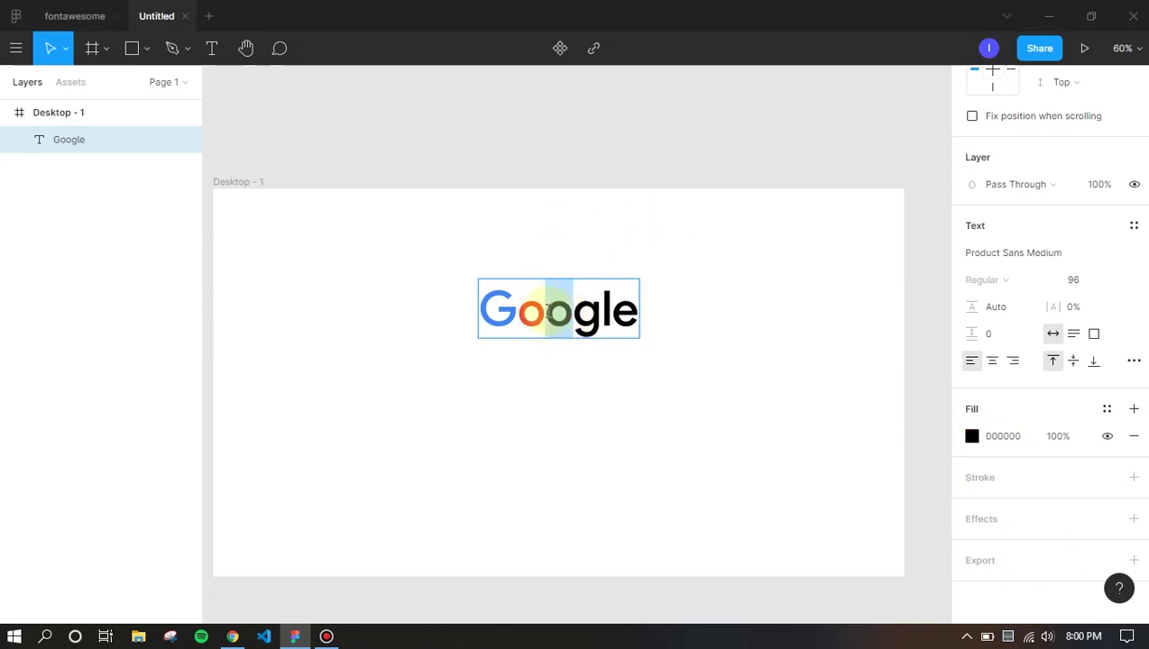
pyautogui.hotkey('alt', 'Tab')
pyautogui.click(566, 240)
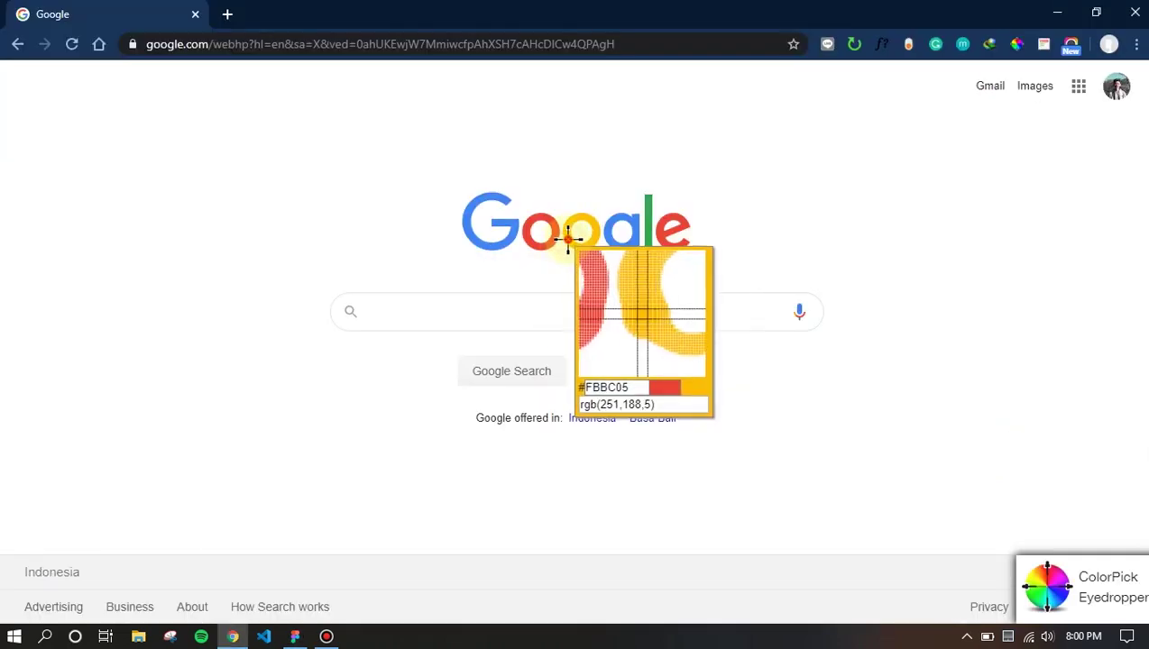
pyautogui.click(584, 242)
pyautogui.hotkey('alt', 'Tab')
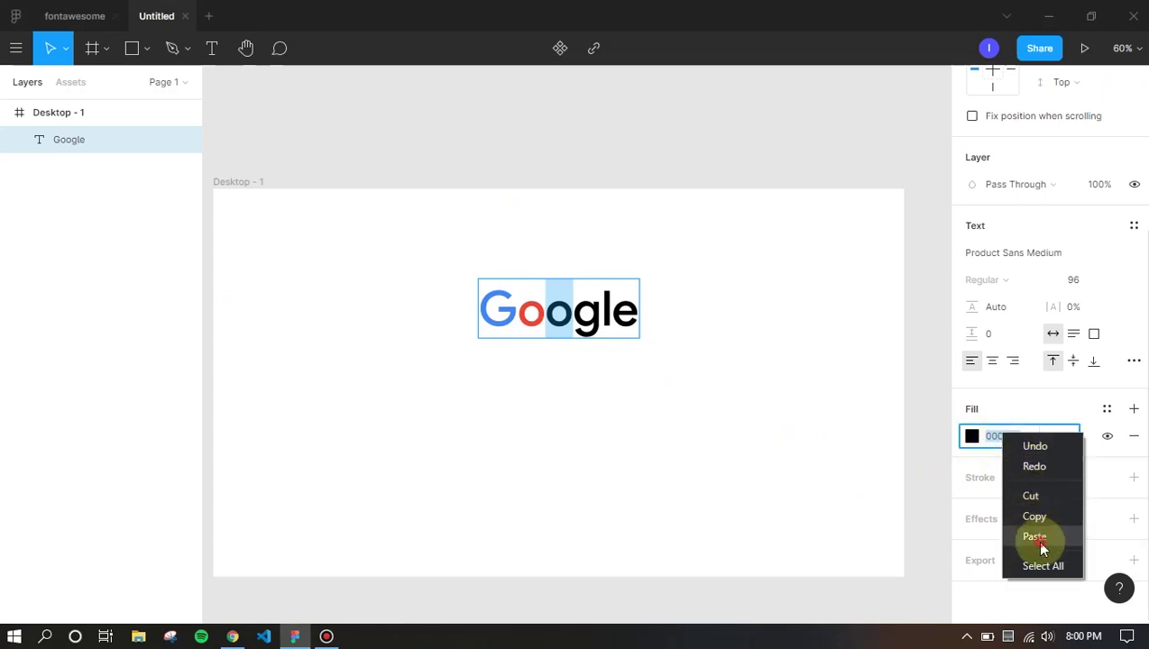
pyautogui.click(1042, 541)
pyautogui.press('Return')
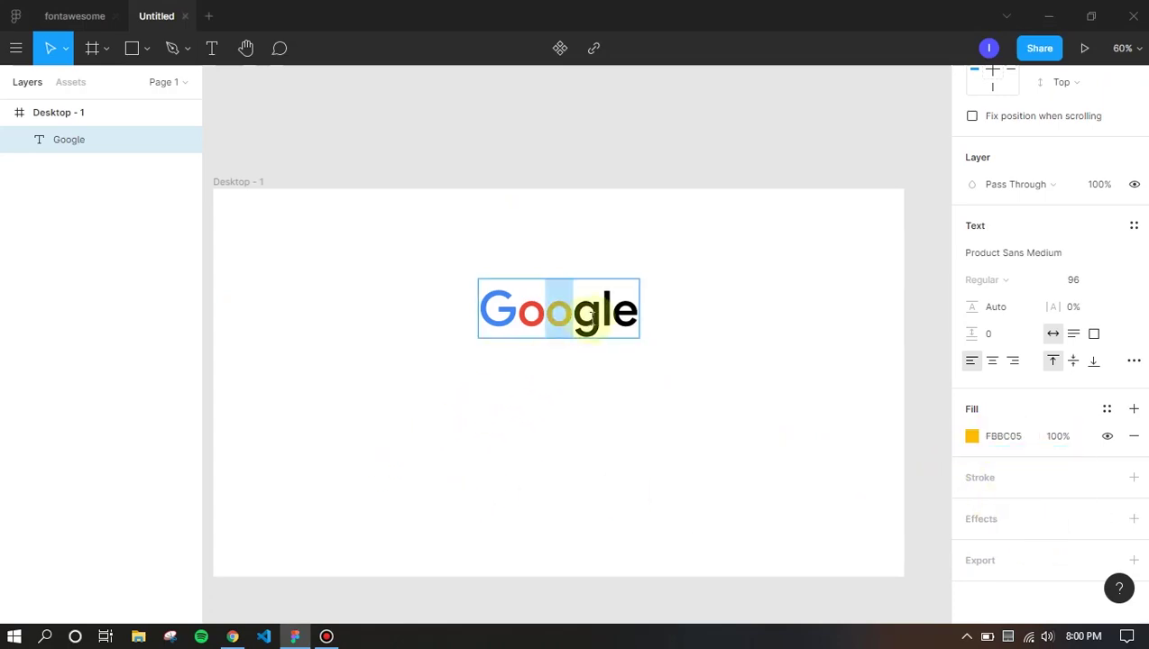
# Fill the lowercase g of the text with blue 4285F4, copied from the logo's g in Chrome
pyautogui.moveTo(600, 317); pyautogui.dragTo(575, 317)
pyautogui.hotkey('alt', 'Tab')
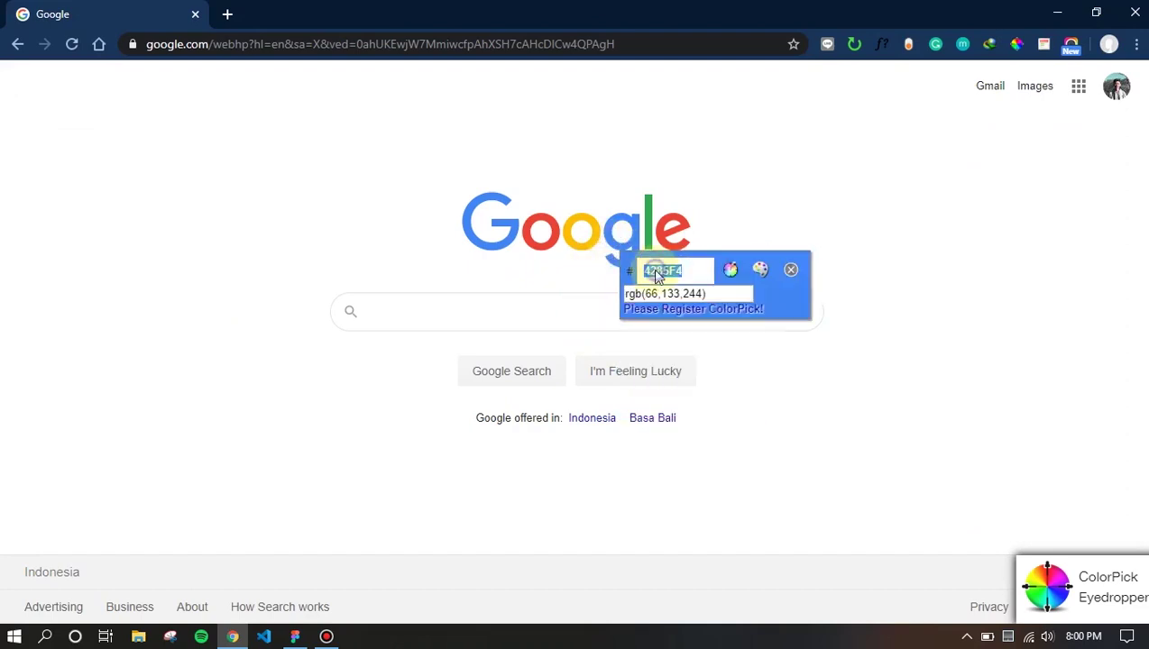
pyautogui.hotkey('alt', 'Tab')
pyautogui.rightClick(999, 436)
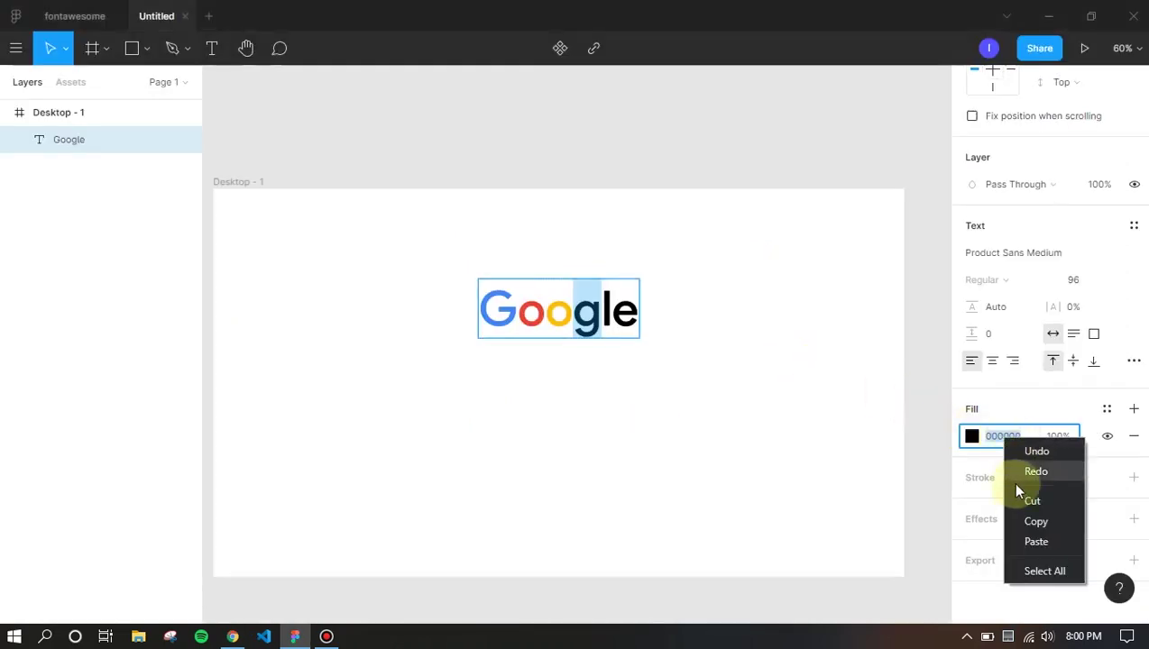
pyautogui.click(1035, 541)
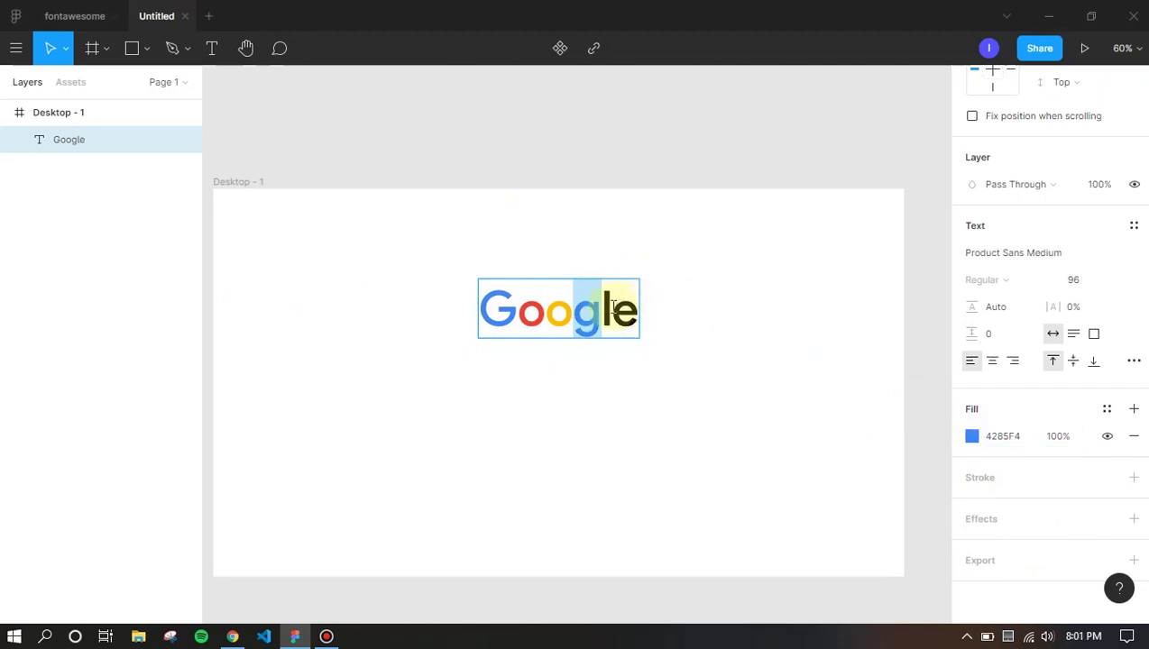
# Sample green 34A853 from the logo's l in Chrome and apply it to the l of the Figma text
pyautogui.hotkey('alt', 'Tab')
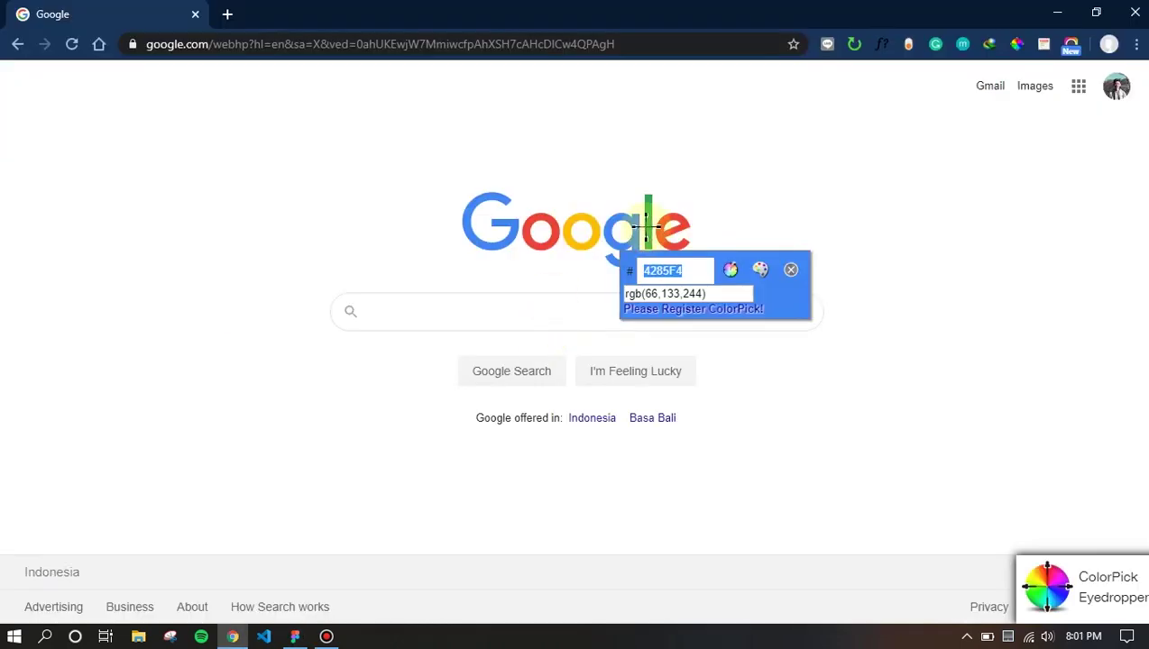
pyautogui.click(648, 225)
pyautogui.rightClick(650, 225)
pyautogui.click(649, 225)
pyautogui.click(648, 225)
pyautogui.rightClick(686, 247)
pyautogui.click(707, 259)
pyautogui.hotkey('alt', 'Tab')
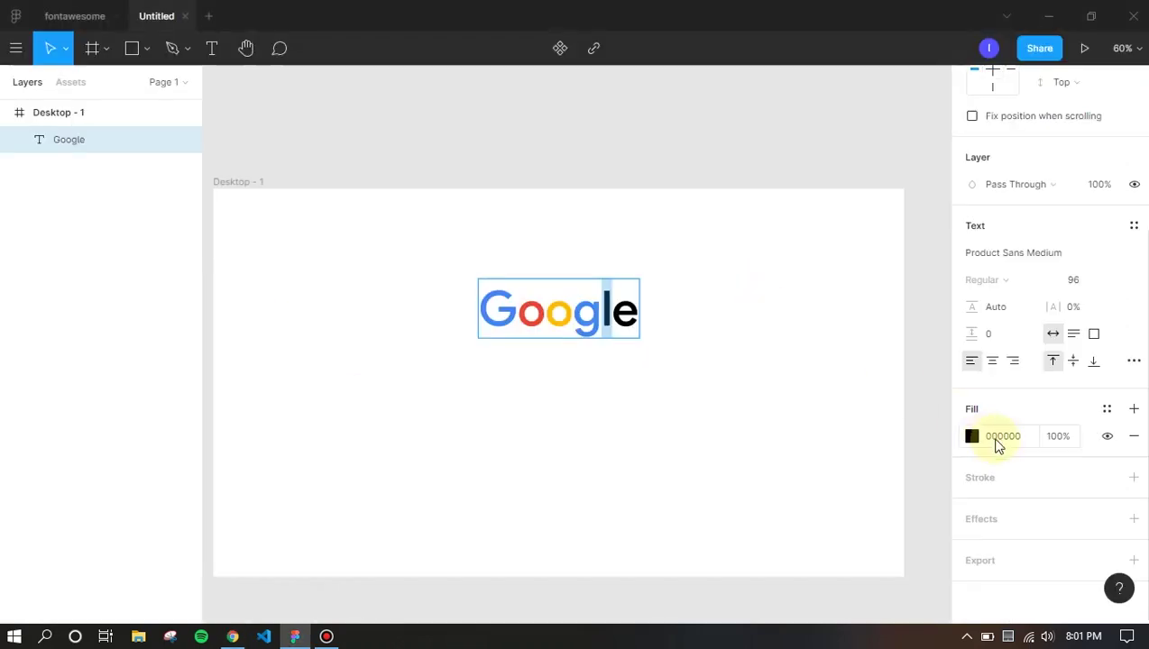
pyautogui.click(1027, 541)
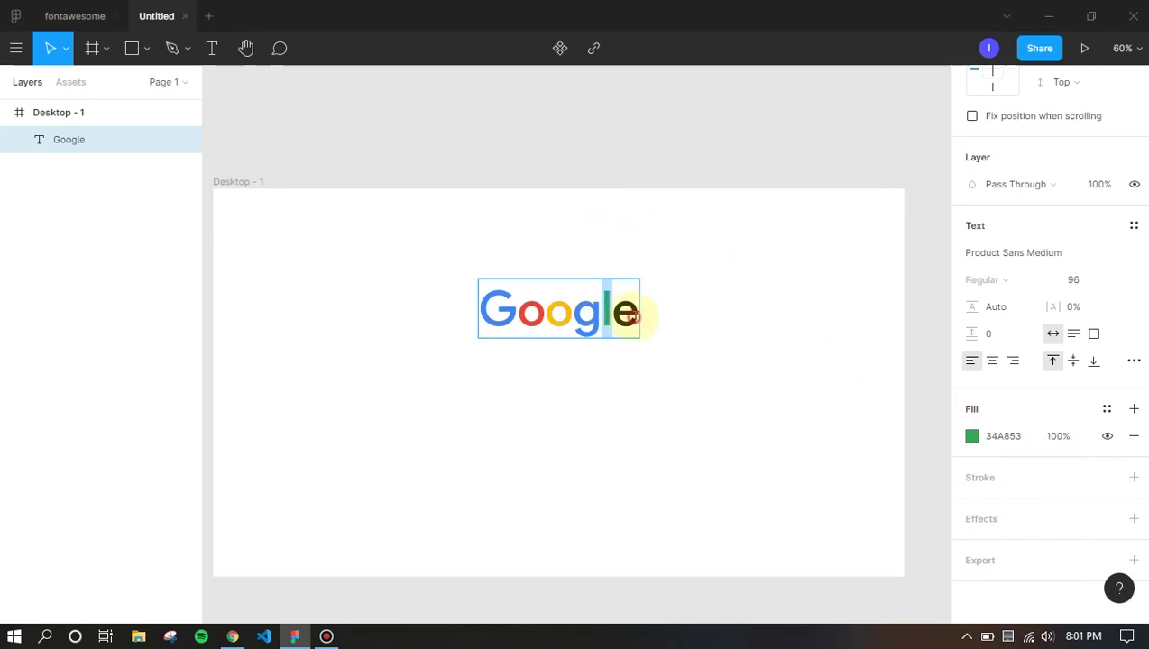
# Copy red EA4335 from the logo's e in Chrome, apply it to the final e in Figma, and deselect the text
pyautogui.hotkey('alt', 'Tab')
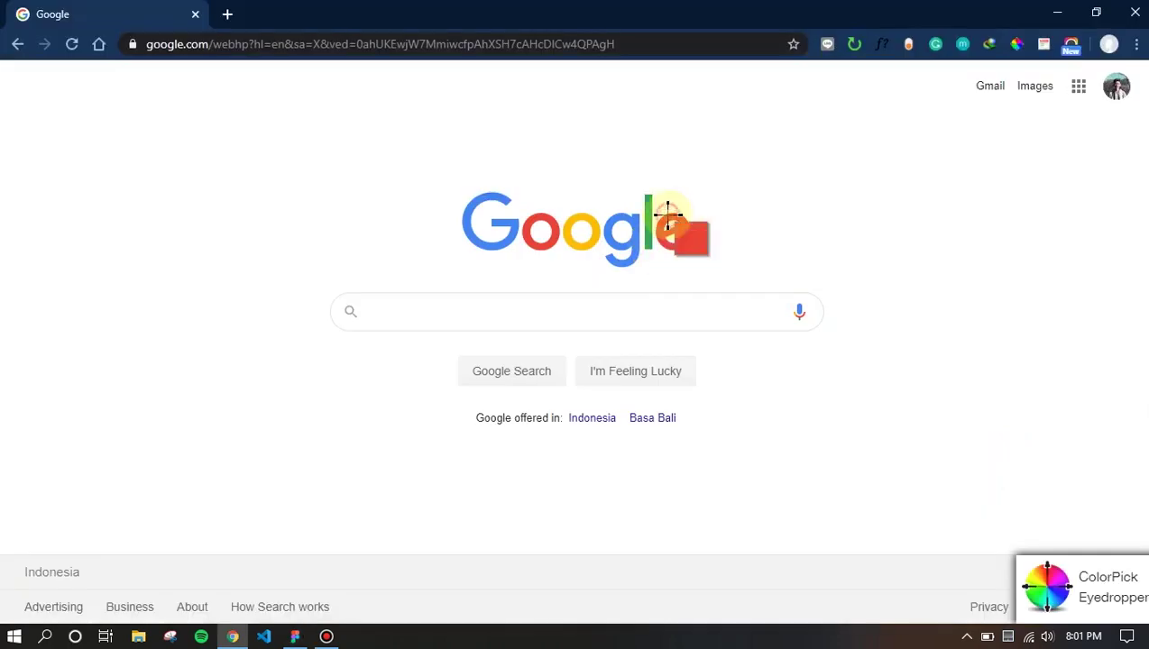
pyautogui.click(672, 224)
pyautogui.rightClick(716, 251)
pyautogui.click(741, 258)
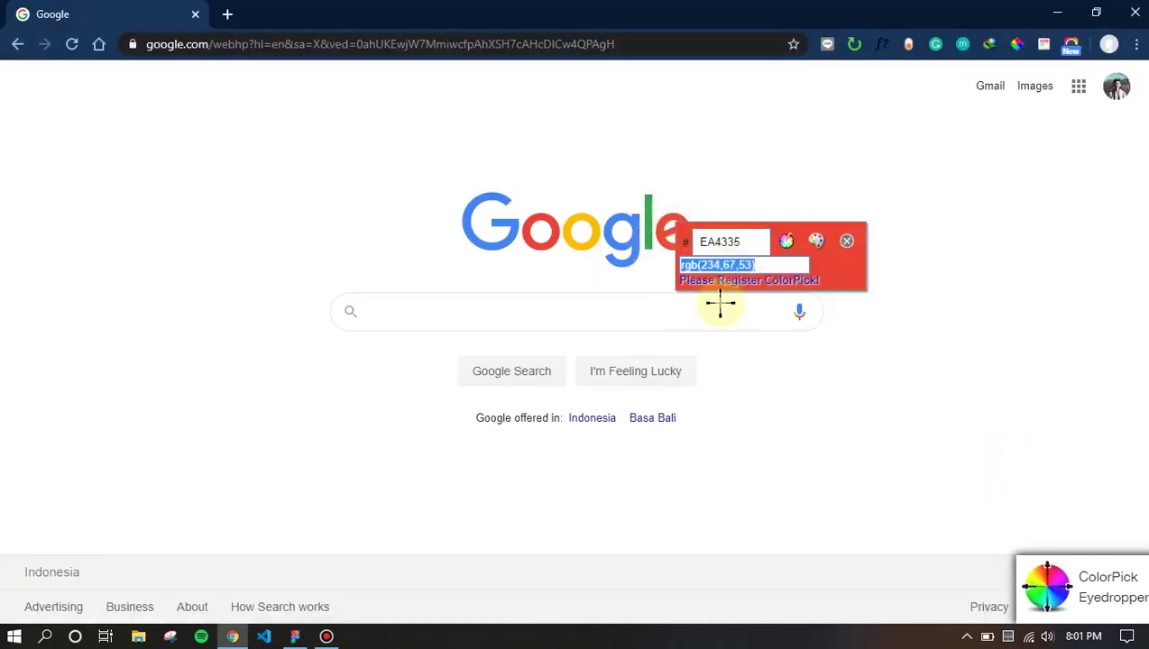
pyautogui.hotkey('alt', 'Tab')
pyautogui.rightClick(1001, 437)
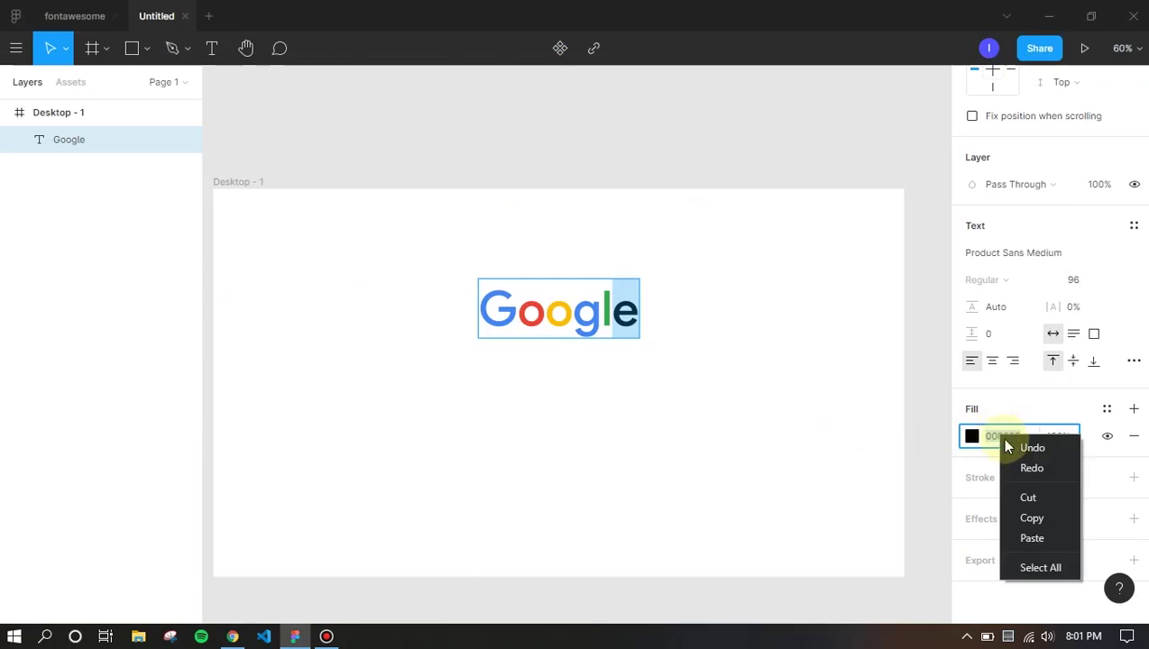
pyautogui.click(1034, 534)
pyautogui.press('Return')
pyautogui.press('Escape')
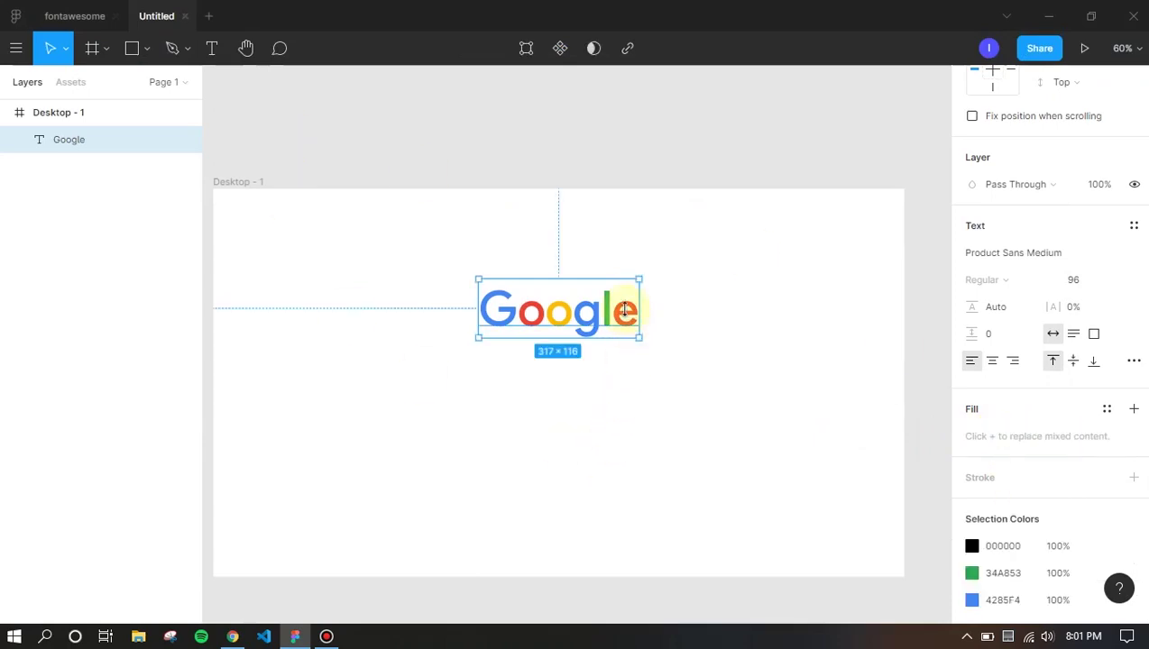
pyautogui.click(693, 310)
pyautogui.moveTo(574, 322)
pyautogui.mouseDown()
pyautogui.moveTo(551, 322)
pyautogui.moveTo(573, 322)
pyautogui.mouseUp()
pyautogui.click(746, 322)
# Switch to Chrome, close the colour picker and inspect the CSS box dimensions of the Google search bar
pyautogui.hotkey('alt', 'Tab')
pyautogui.press('Escape')
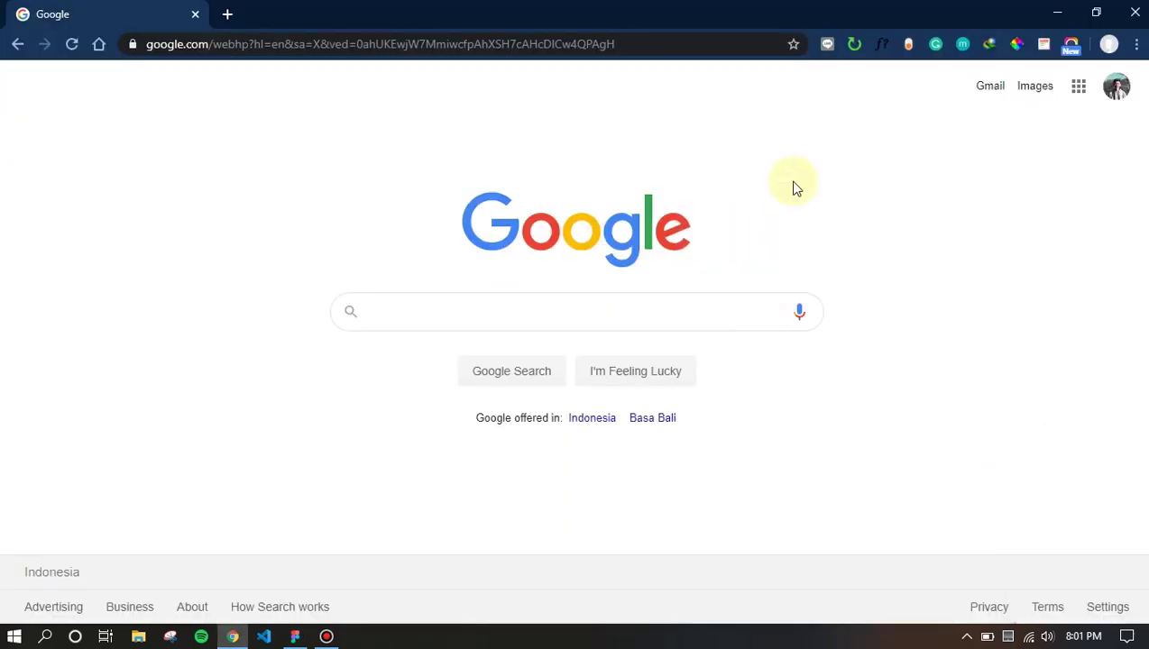
pyautogui.click(1043, 43)
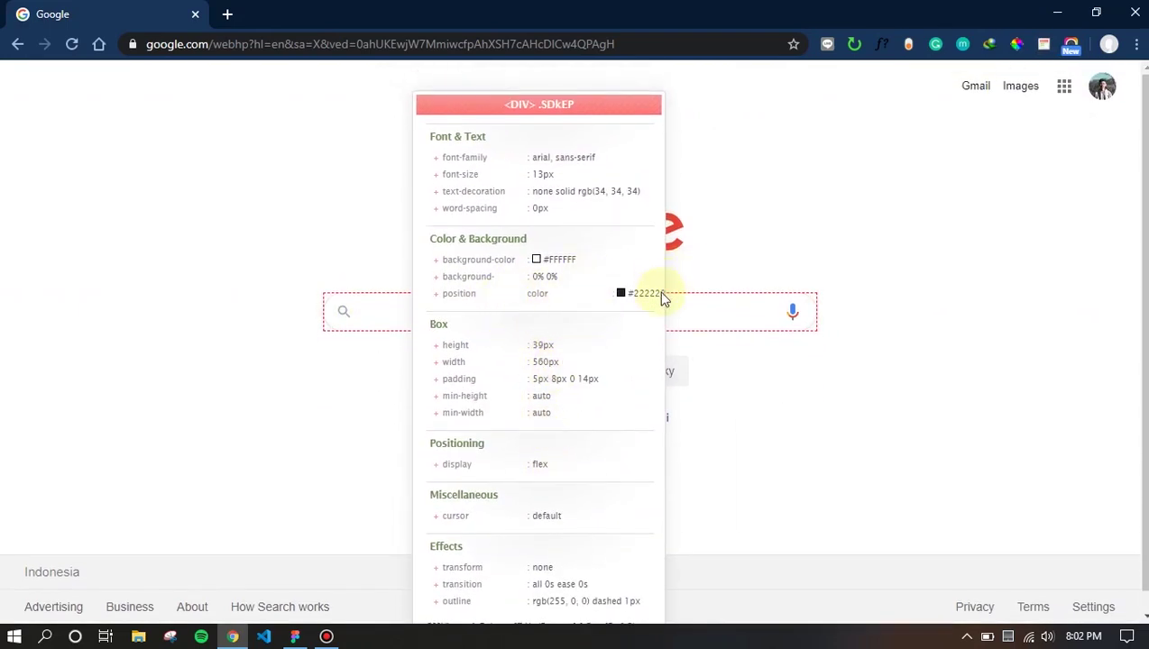
# Back in Figma, draw a rectangle about 627 × 73 just below the Google text for the search bar
pyautogui.hotkey('alt', 'Tab')
pyautogui.click(136, 49)
pyautogui.click(146, 54)
pyautogui.click(144, 85)
pyautogui.moveTo(398, 346); pyautogui.dragTo(712, 377)
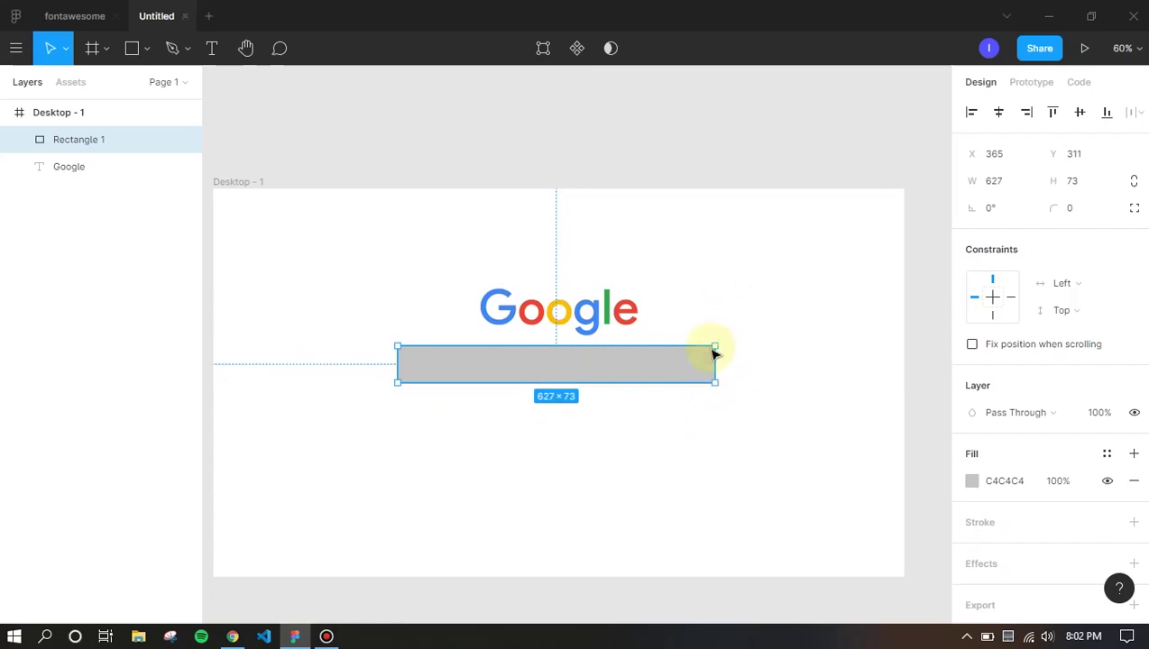
# Resize the search bar rectangle to 560 wide and 39 high, matching the dimensions inspected in Chrome
pyautogui.hotkey('alt', 'Tab')
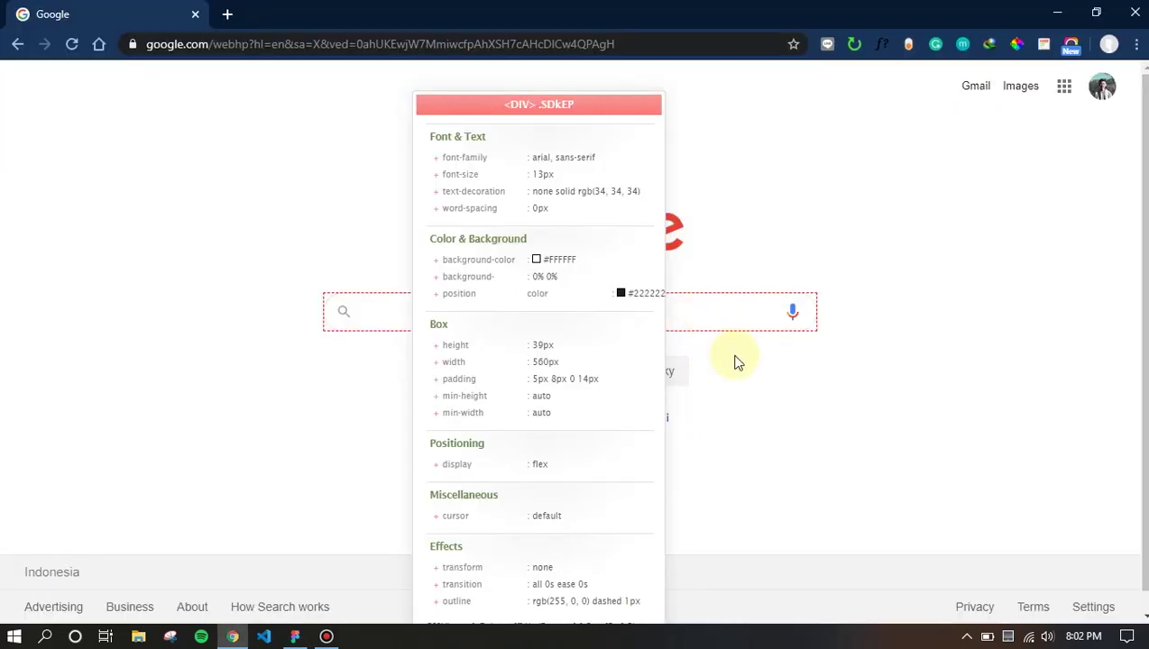
pyautogui.hotkey('alt', 'Tab')
pyautogui.hotkey('alt', 'Tab')
pyautogui.click(992, 185)
pyautogui.write('560')
pyautogui.press('Tab')
pyautogui.hotkey('alt', 'Tab')
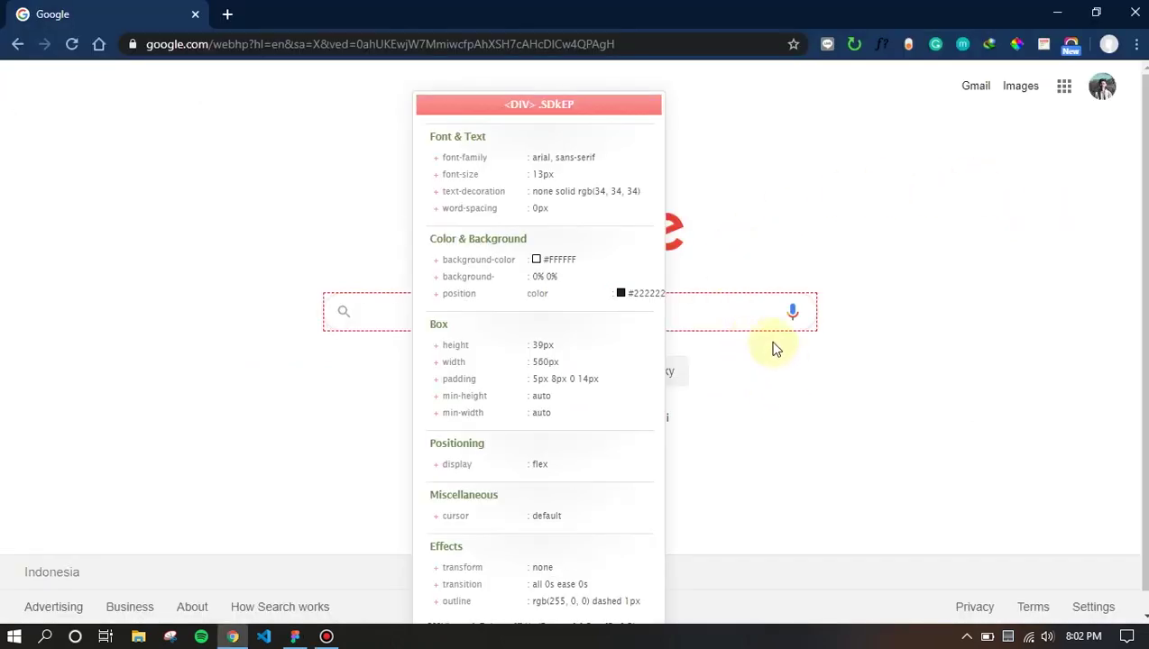
pyautogui.hotkey('alt', 'Tab')
# Centre the rectangle horizontally below the Google text and add a black inside stroke of 1 to it
pyautogui.moveTo(559, 362); pyautogui.dragTo(579, 365)
pyautogui.click(651, 422)
pyautogui.click(587, 363)
pyautogui.click(972, 525)
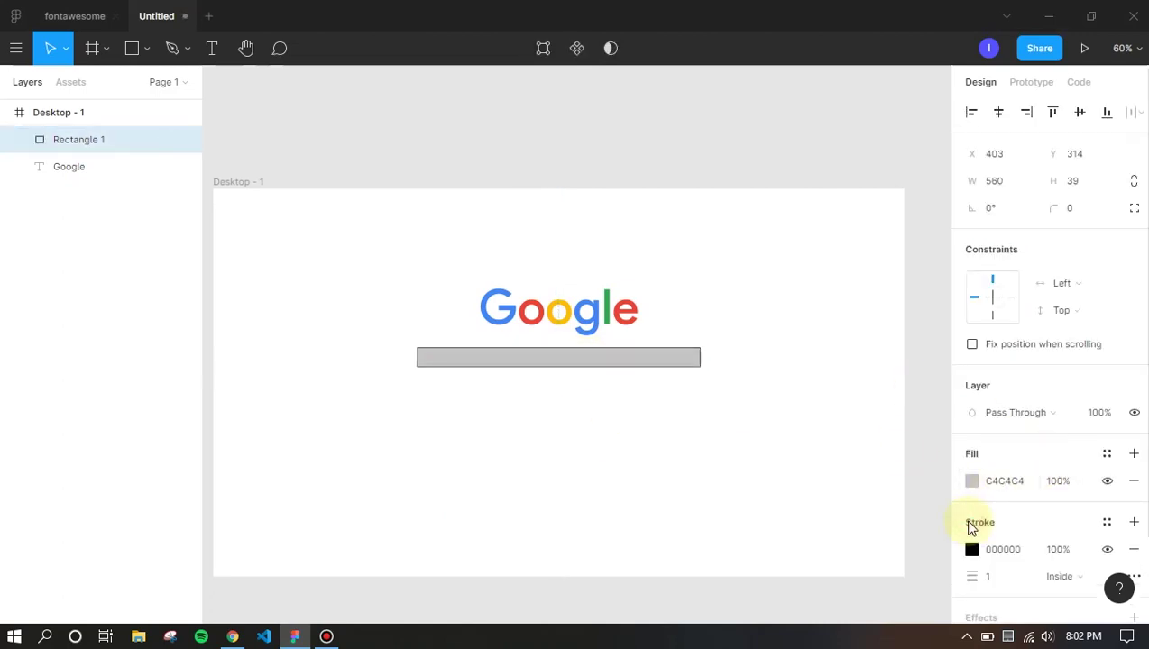
# Lower the opacity of the rectangle's C4C4C4 fill to 0% and deselect the rectangle
pyautogui.click(990, 488)
pyautogui.click(971, 484)
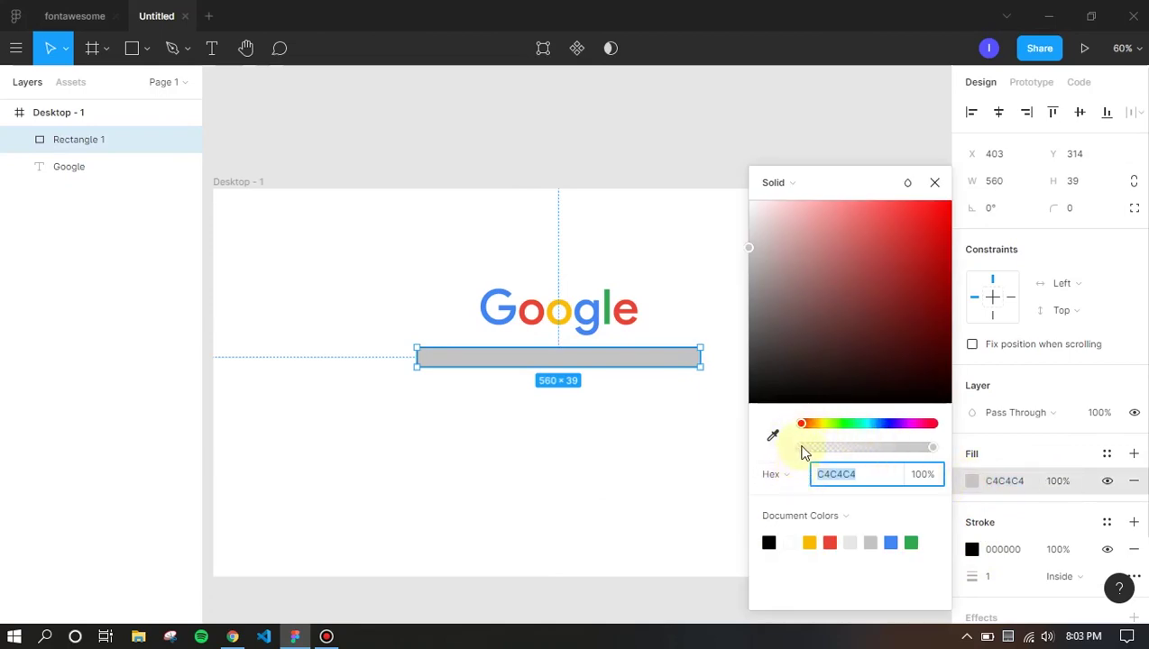
pyautogui.moveTo(809, 451); pyautogui.dragTo(801, 450)
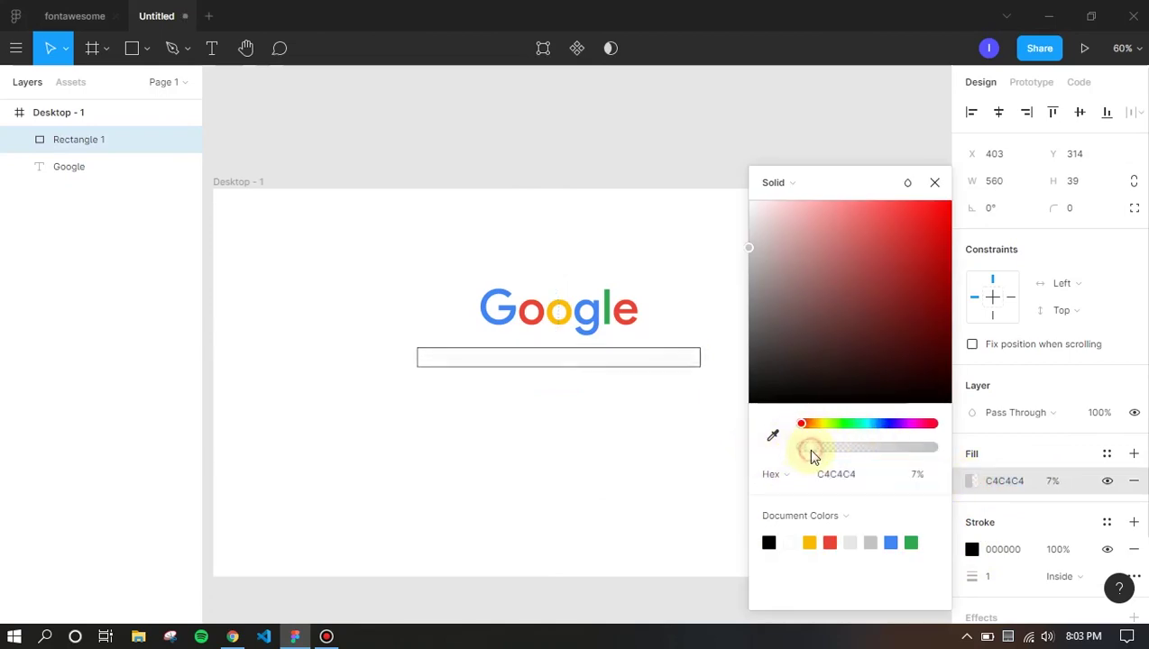
pyautogui.click(665, 413)
# In Chrome, close the CSS inspector and copy the border colour E3E5E9 from the search bar with ColorPick Eyedropper
pyautogui.hotkey('alt', 'Tab')
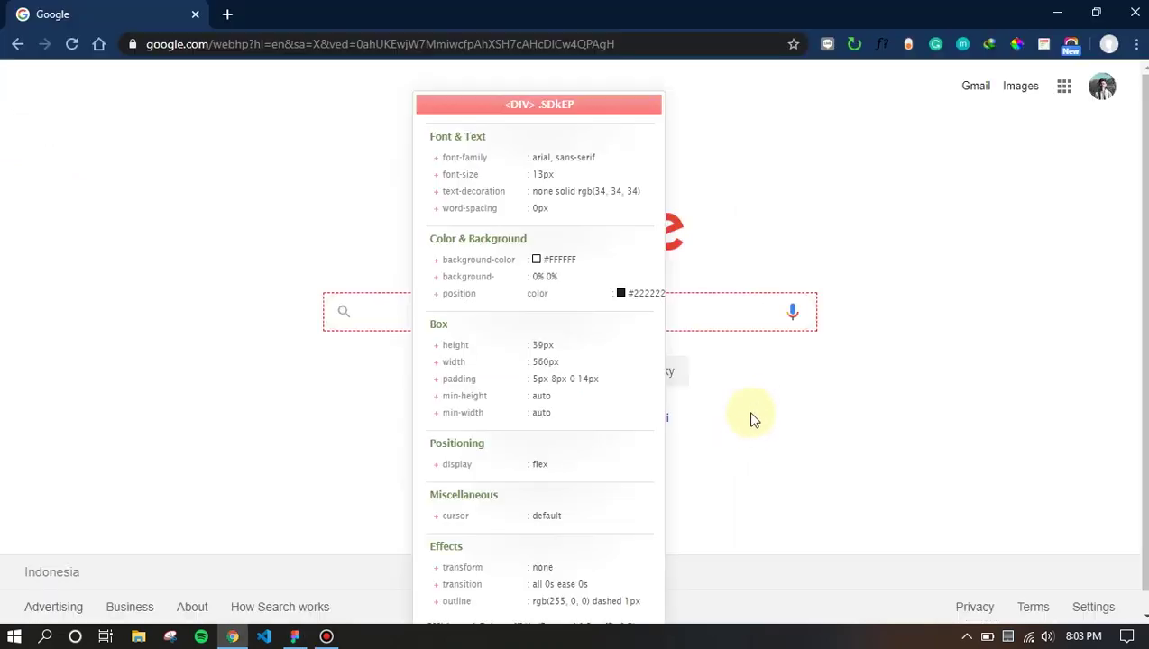
pyautogui.hotkey('alt', 'Tab')
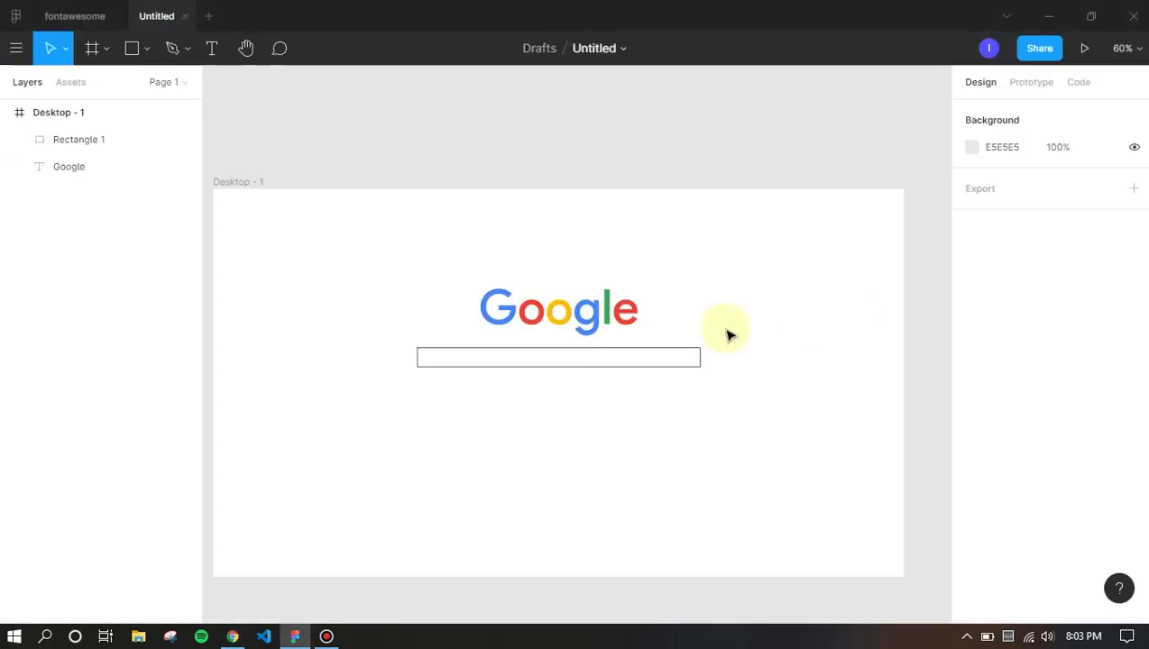
pyautogui.hotkey('alt', 'Tab')
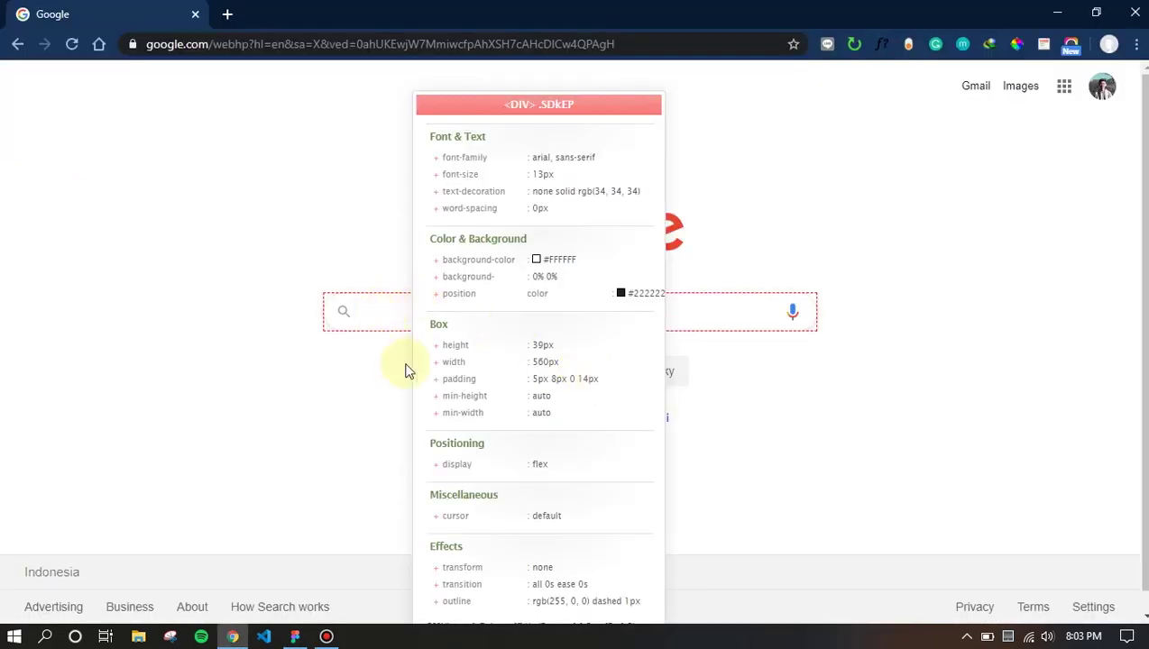
pyautogui.press('Escape')
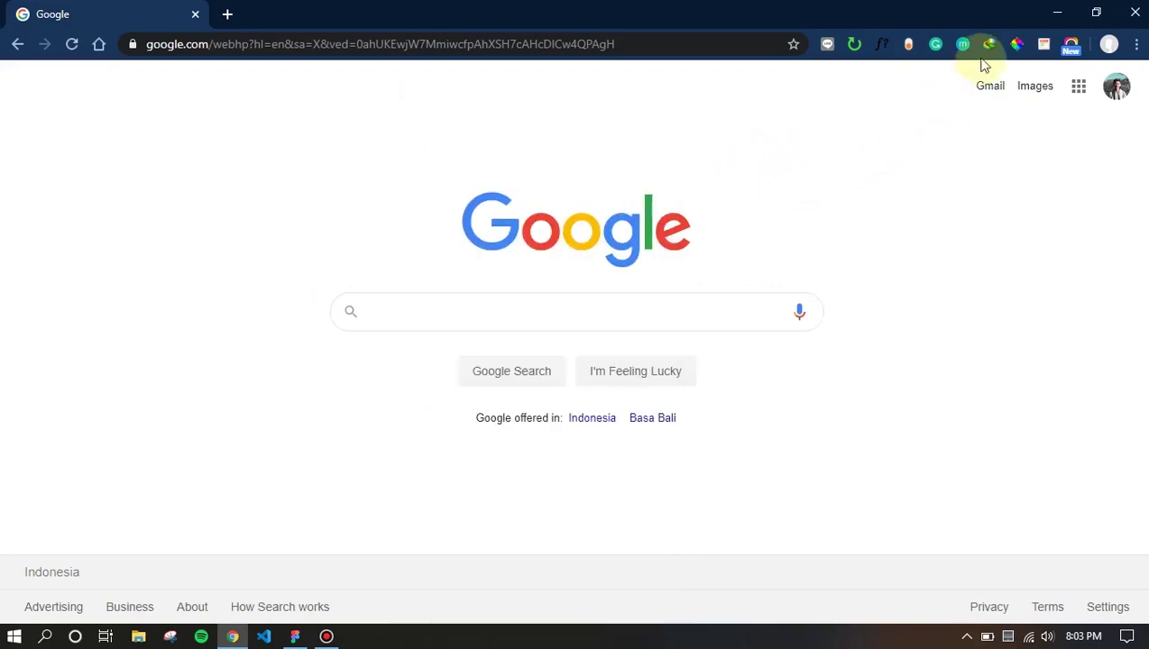
pyautogui.click(1020, 46)
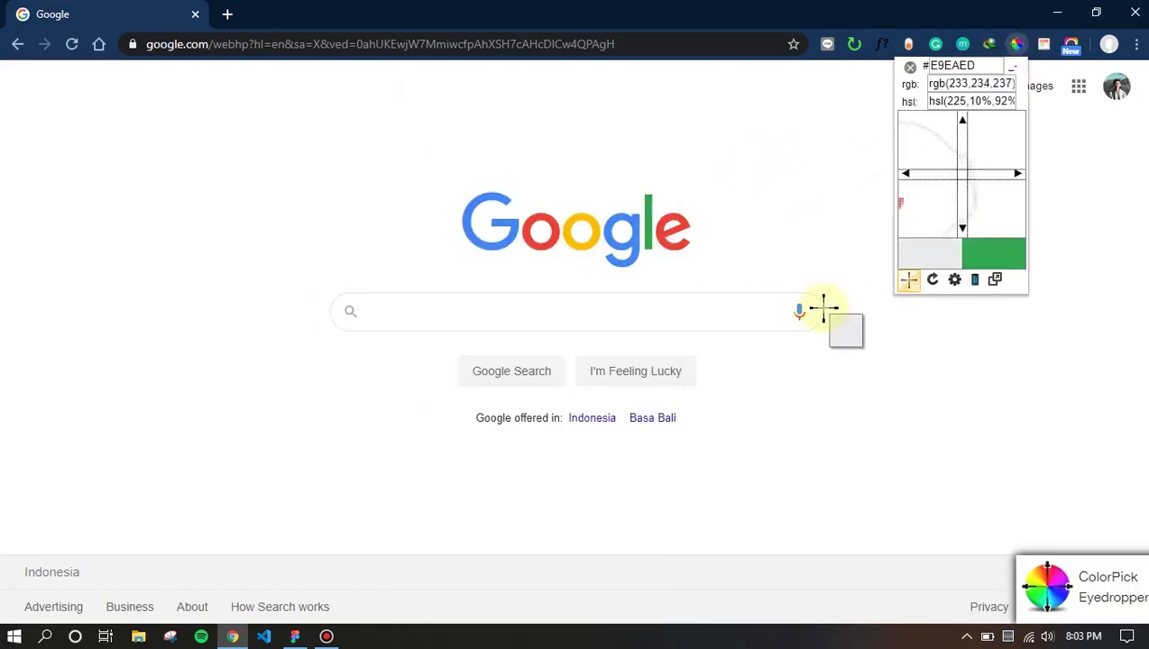
pyautogui.click(822, 309)
pyautogui.rightClick(861, 338)
pyautogui.click(882, 351)
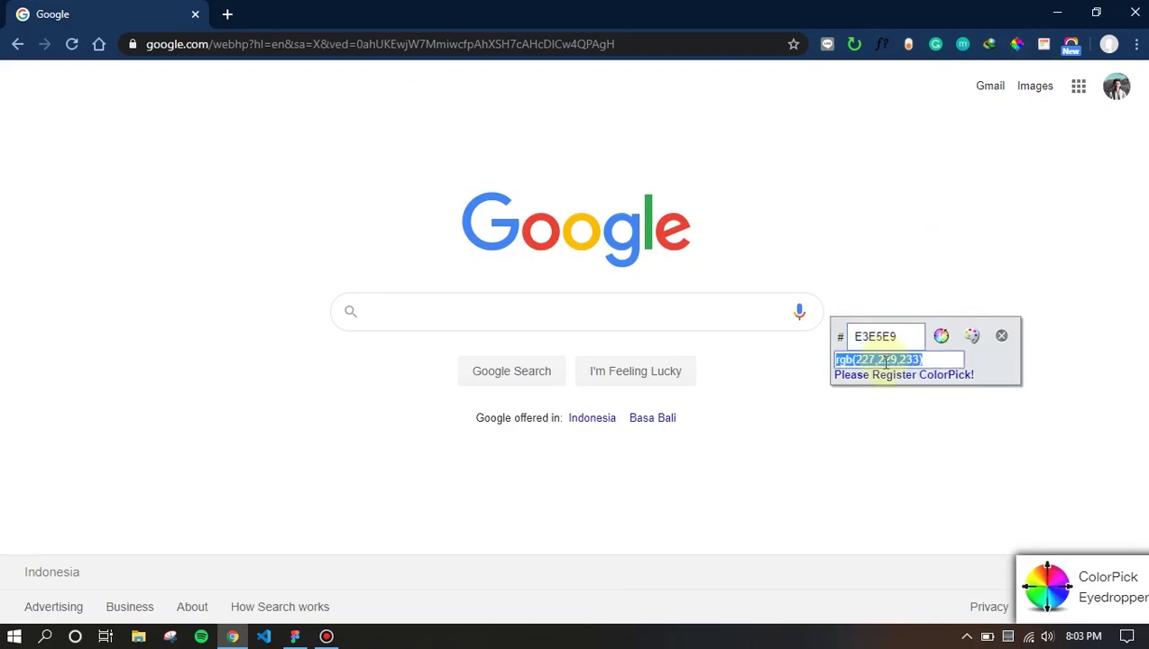
# In Figma, set the rectangle's stroke to the copied colour E3E5E9 and move the rectangle down to Y 327, keeping it centred
pyautogui.hotkey('alt', 'Tab')
pyautogui.click(676, 362)
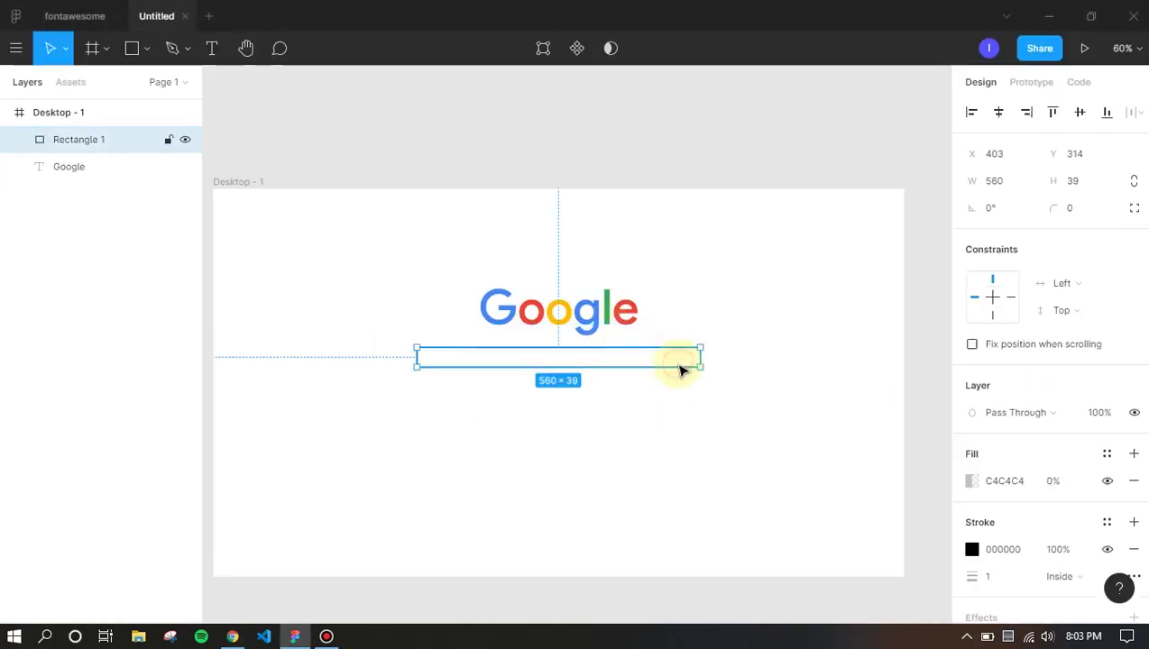
pyautogui.rightClick(991, 550)
pyautogui.click(1008, 518)
pyautogui.press('Return')
pyautogui.moveTo(561, 365); pyautogui.dragTo(557, 372)
pyautogui.moveTo(558, 368); pyautogui.dragTo(559, 367)
# Round the search bar rectangle's corners fully to a radius of 19.5
pyautogui.scroll(5, 559, 367)
pyautogui.scroll(-2, 234, 370)
pyautogui.scroll(2, 237, 373)
pyautogui.scroll(10, 236, 373)
pyautogui.click(374, 340)
pyautogui.click(366, 318)
pyautogui.moveTo(352, 335); pyautogui.dragTo(436, 412)
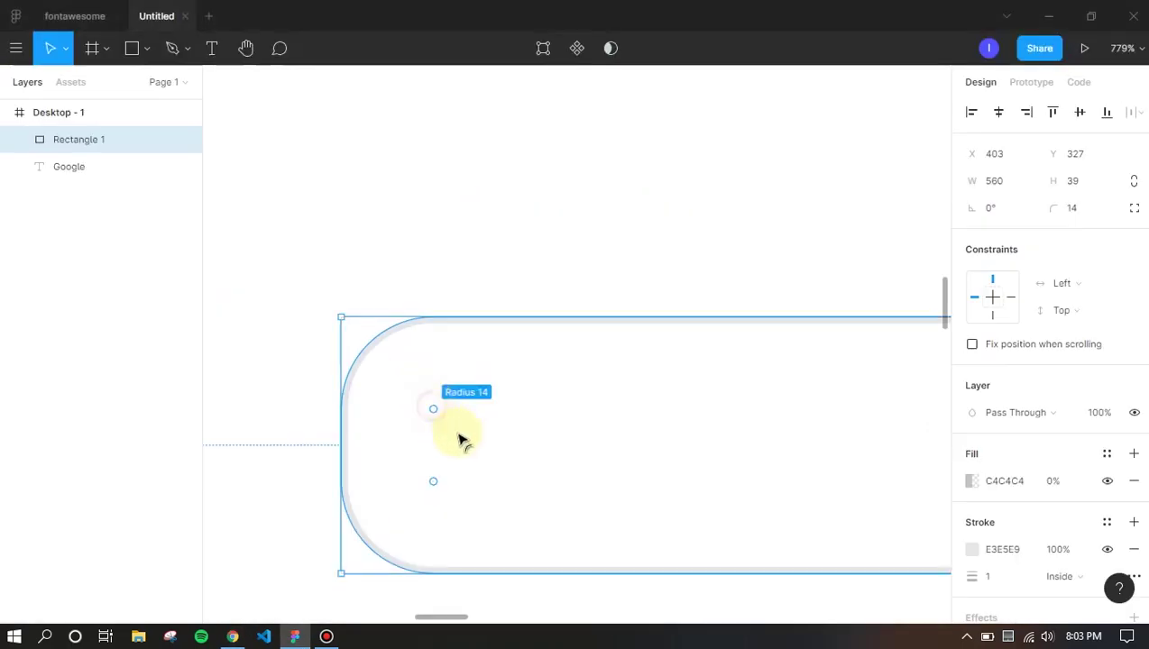
pyautogui.moveTo(460, 439); pyautogui.dragTo(486, 464)
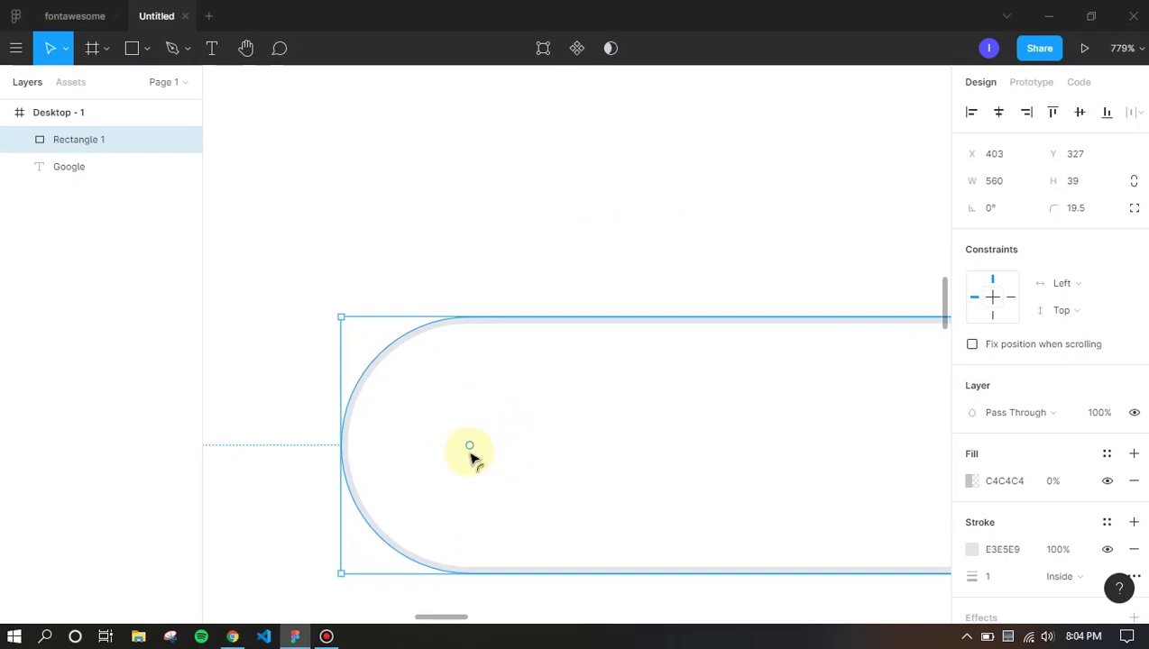
pyautogui.moveTo(478, 453); pyautogui.dragTo(511, 451)
pyautogui.scroll(-10, 525, 410)
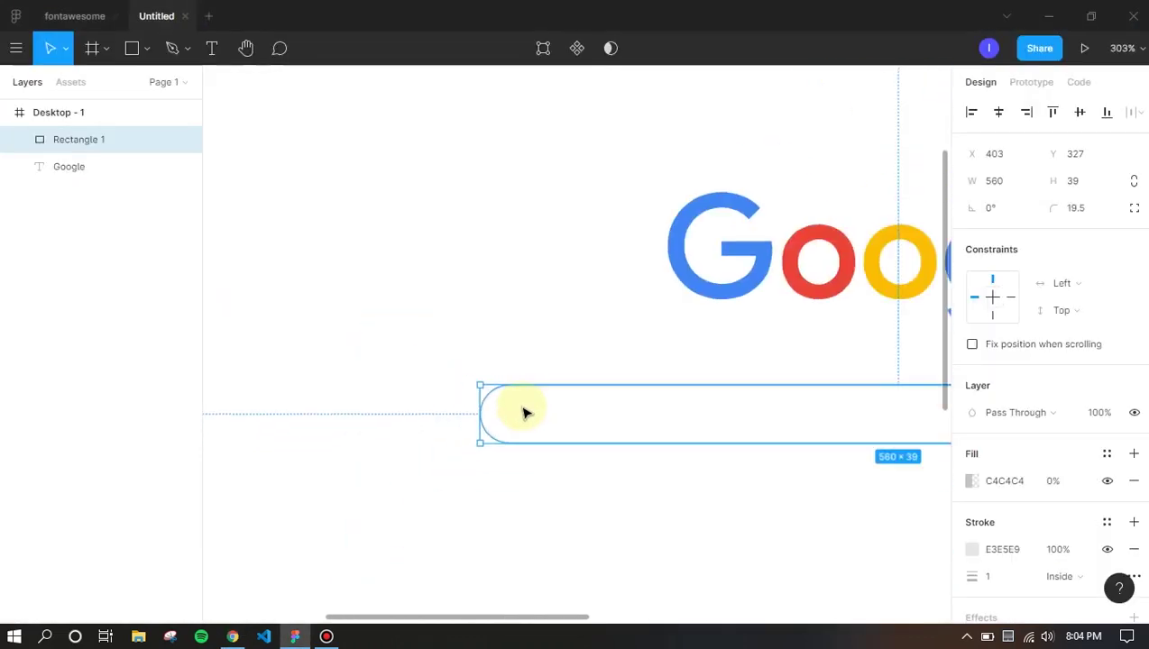
pyautogui.scroll(-5, 525, 410)
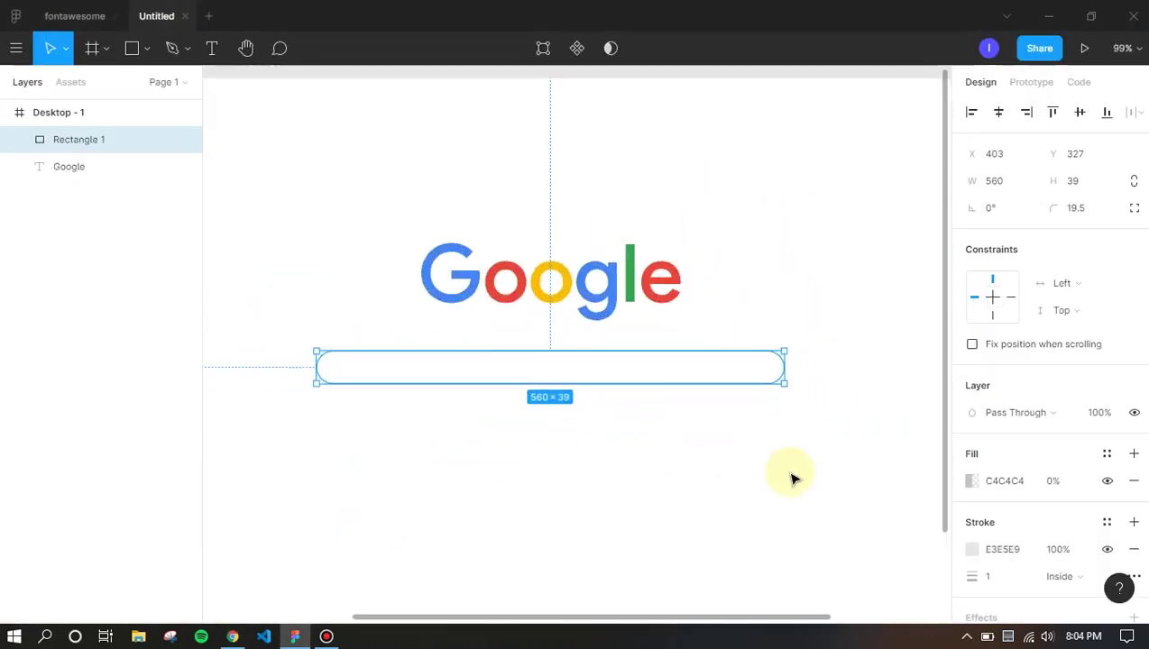
pyautogui.scroll(3, 812, 496)
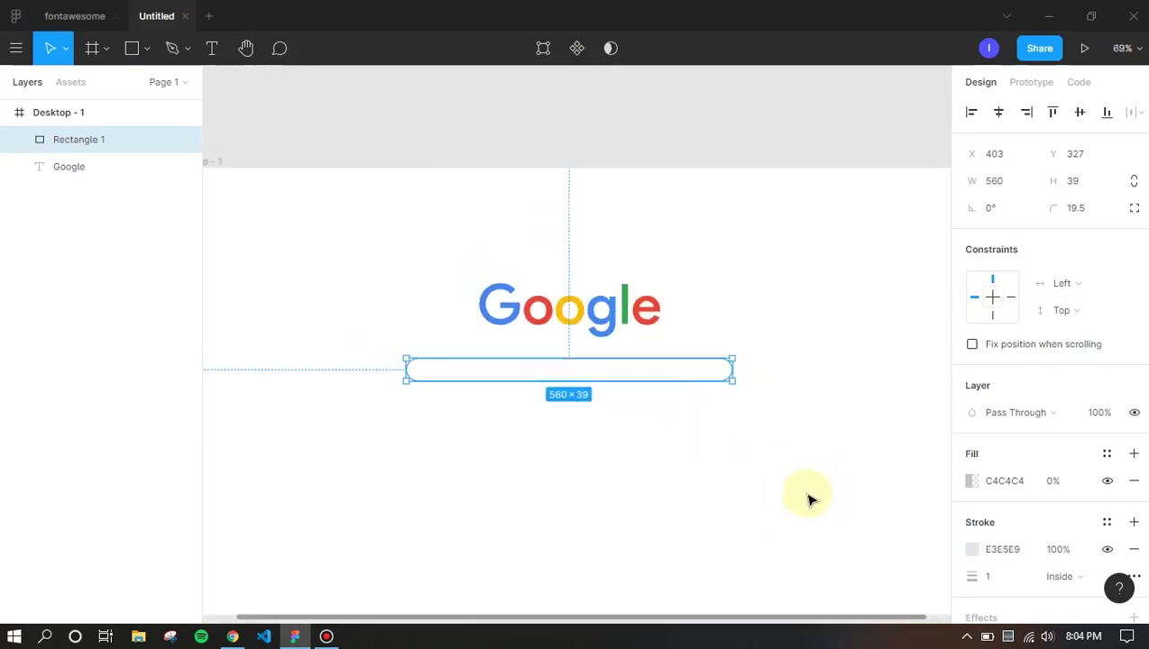
# Set the search bar rectangle's stroke thickness to 2 and compare its outline with the live page in Chrome
pyautogui.click(641, 505)
pyautogui.click(651, 380)
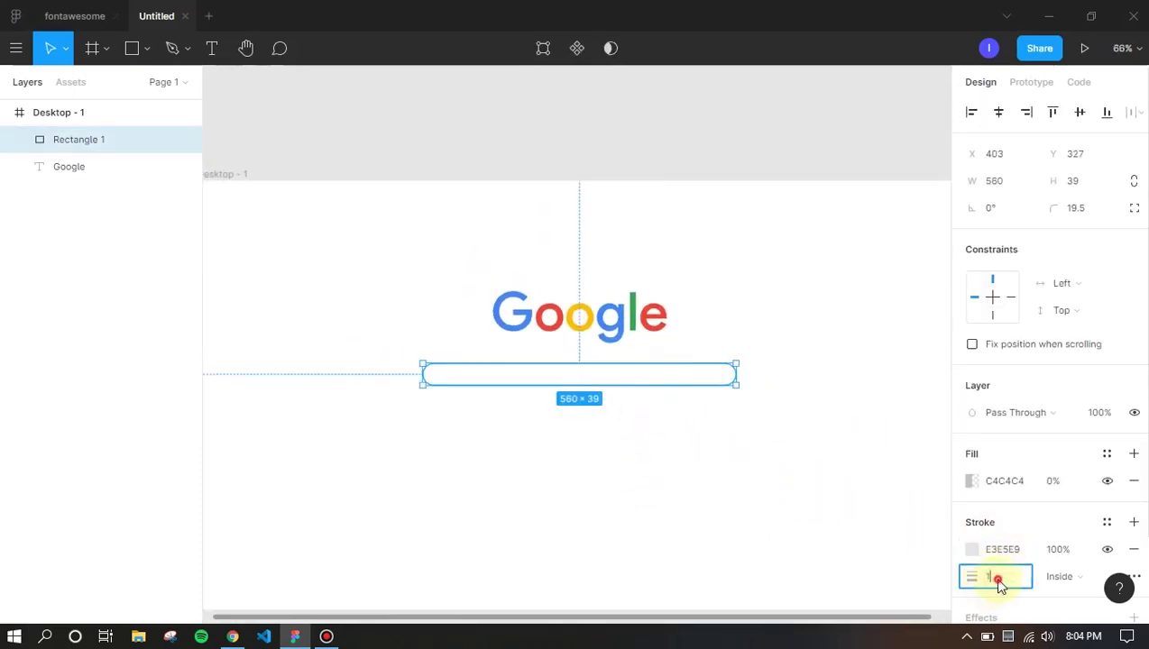
pyautogui.hotkey('alt', 'Tab')
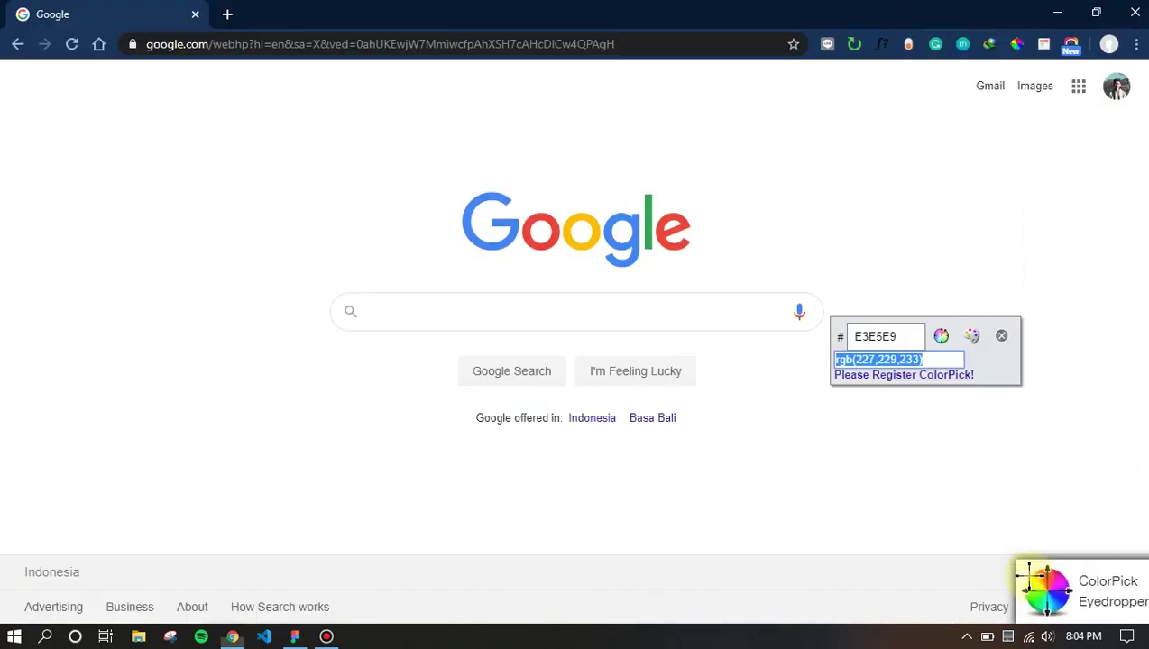
pyautogui.hotkey('alt', 'Tab')
pyautogui.click(922, 526)
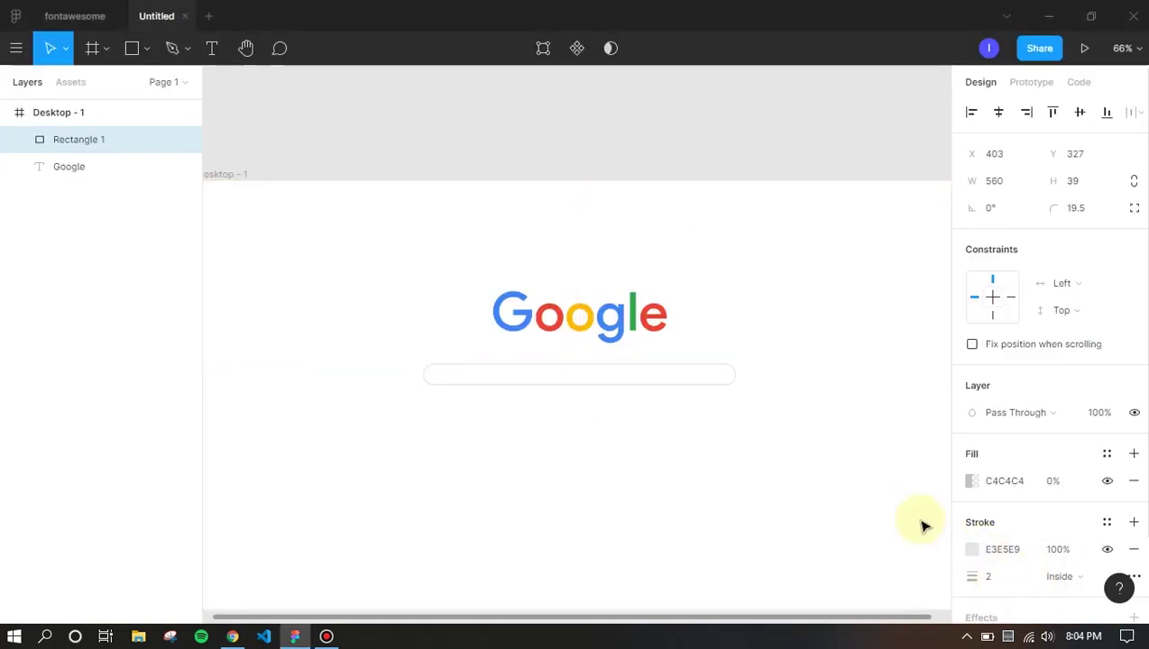
pyautogui.hotkey('shift', '1')
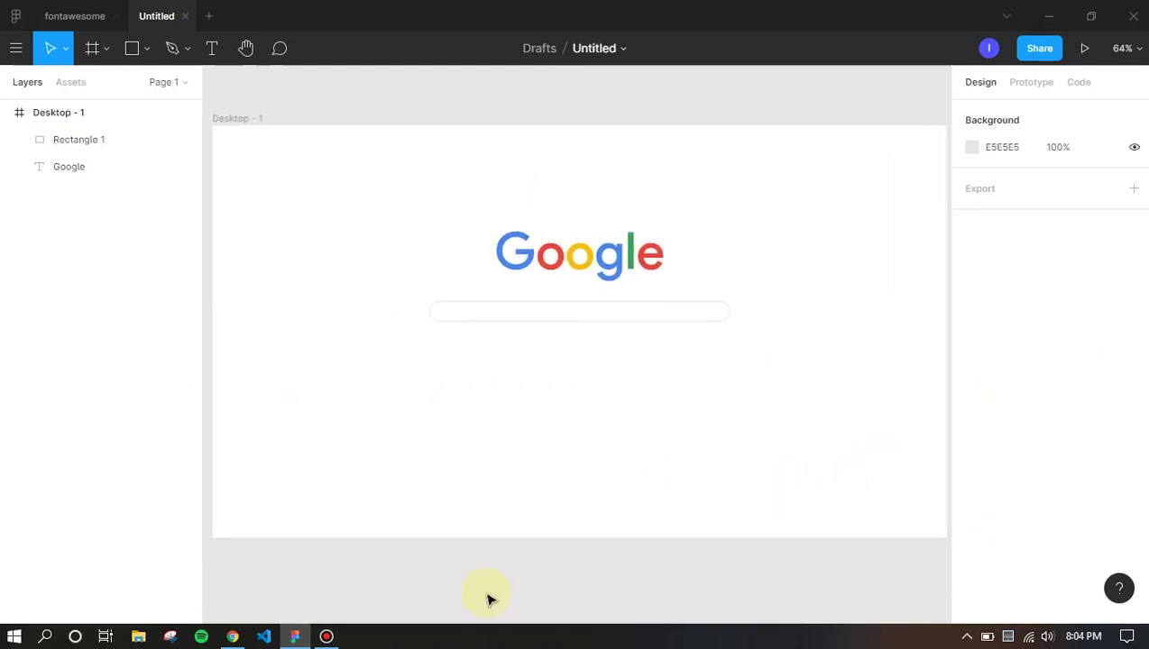
# In Chrome, close the colour picker and inspect the Google Search button's CSS properties with CSSViewer
pyautogui.hotkey('alt', 'Tab')
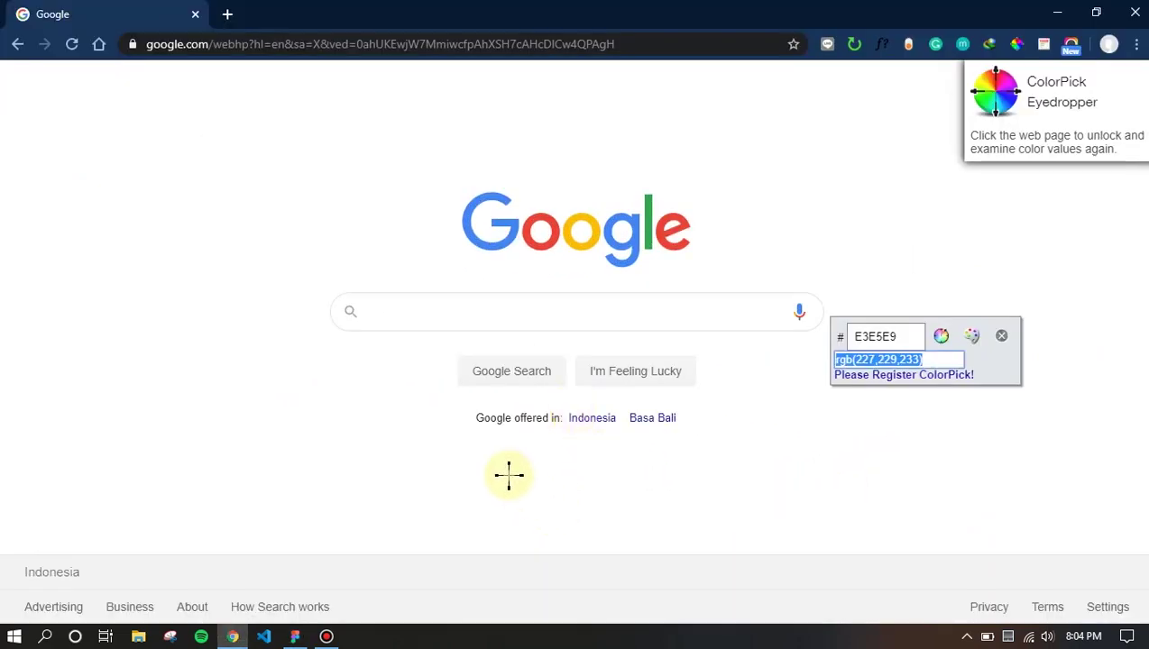
pyautogui.click(1043, 48)
pyautogui.moveTo(544, 382)
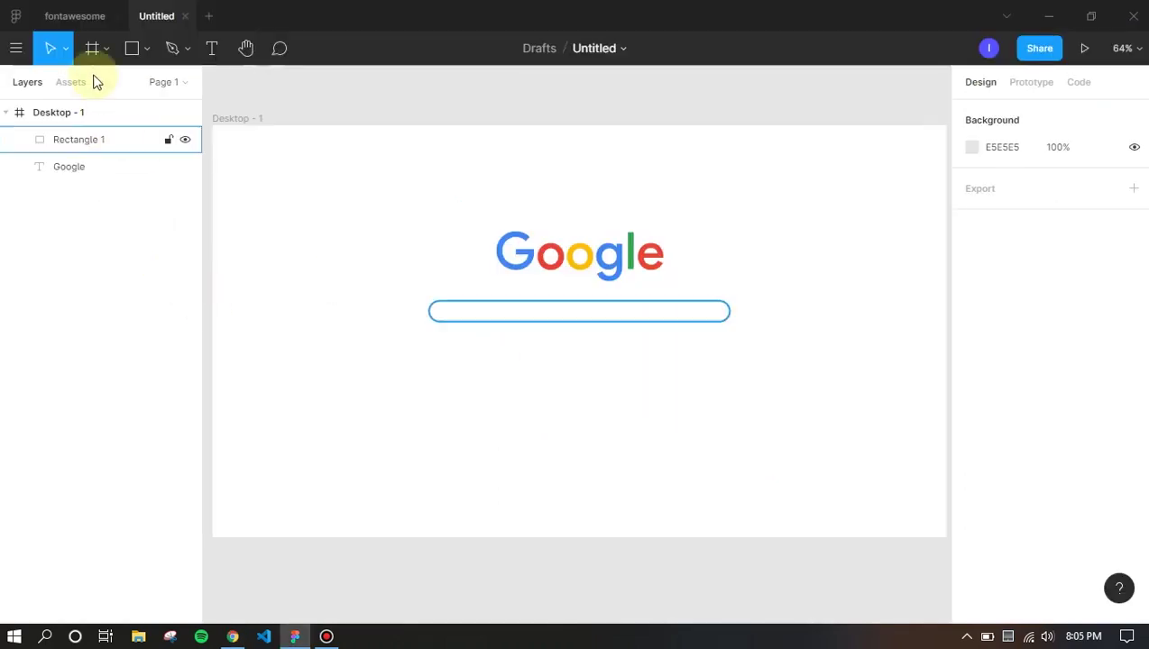
# In Figma, draw a rectangle below the search bar for the Google Search button and size it to 127 × 36
pyautogui.click(131, 47)
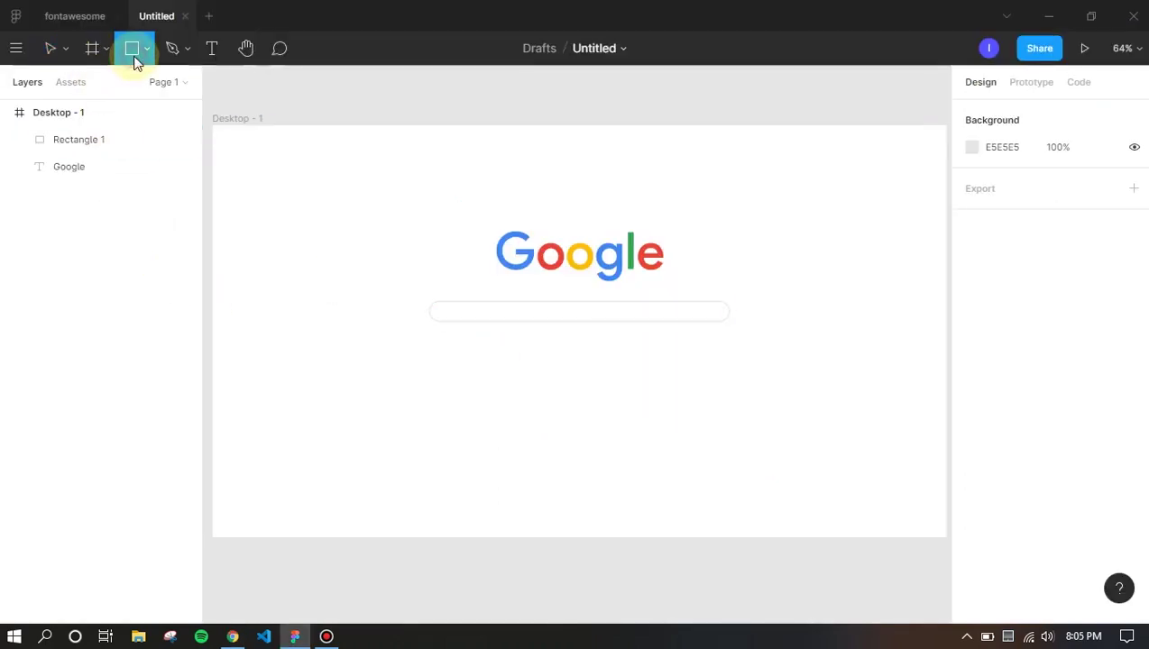
pyautogui.moveTo(487, 342); pyautogui.dragTo(564, 363)
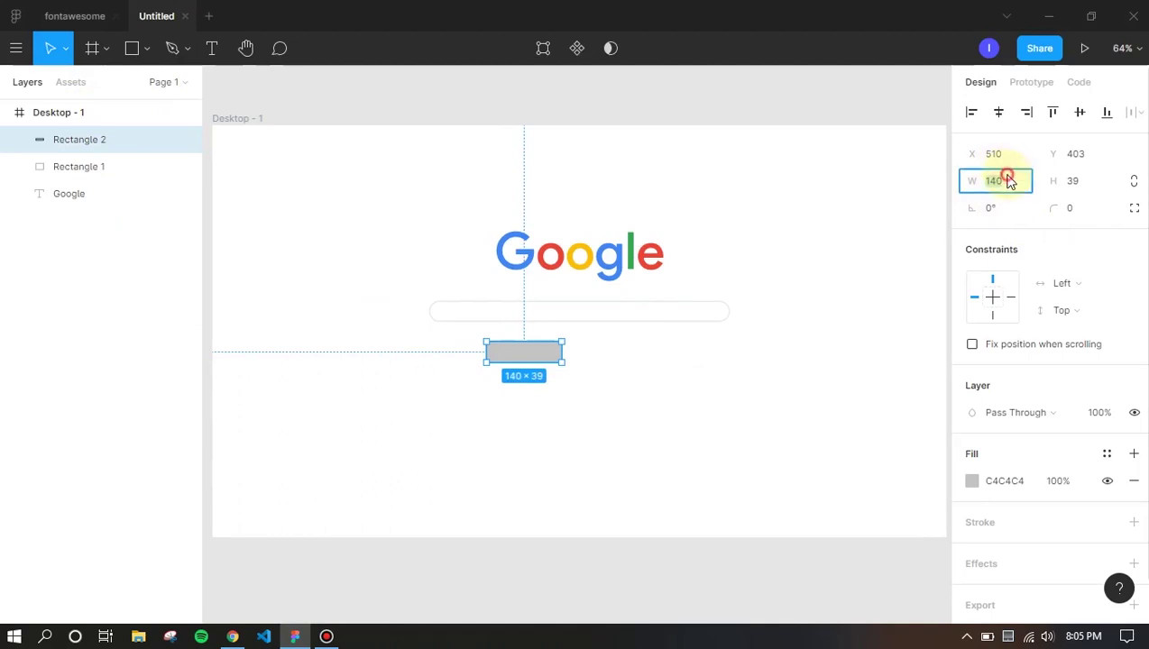
pyautogui.write('127')
pyautogui.press('Tab')
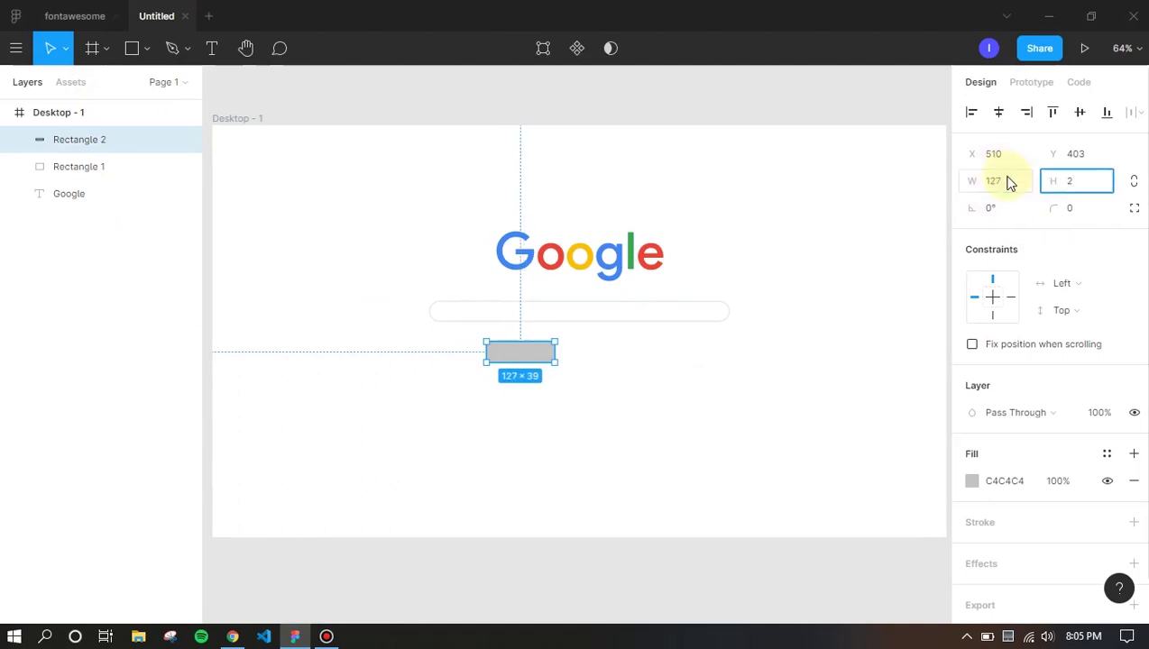
# In Chrome, review the Google Search button's CSS properties and copy its background colour F8F8F8
pyautogui.hotkey('alt', 'Tab')
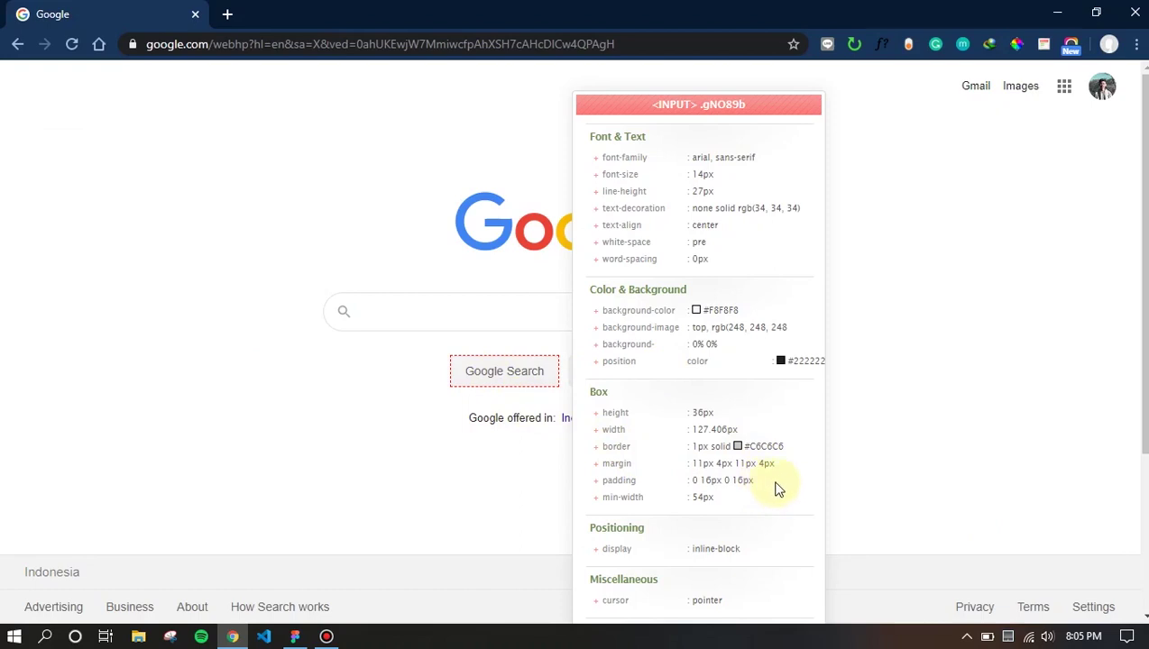
pyautogui.scroll(-3, 703, 243)
pyautogui.scroll(3, 712, 249)
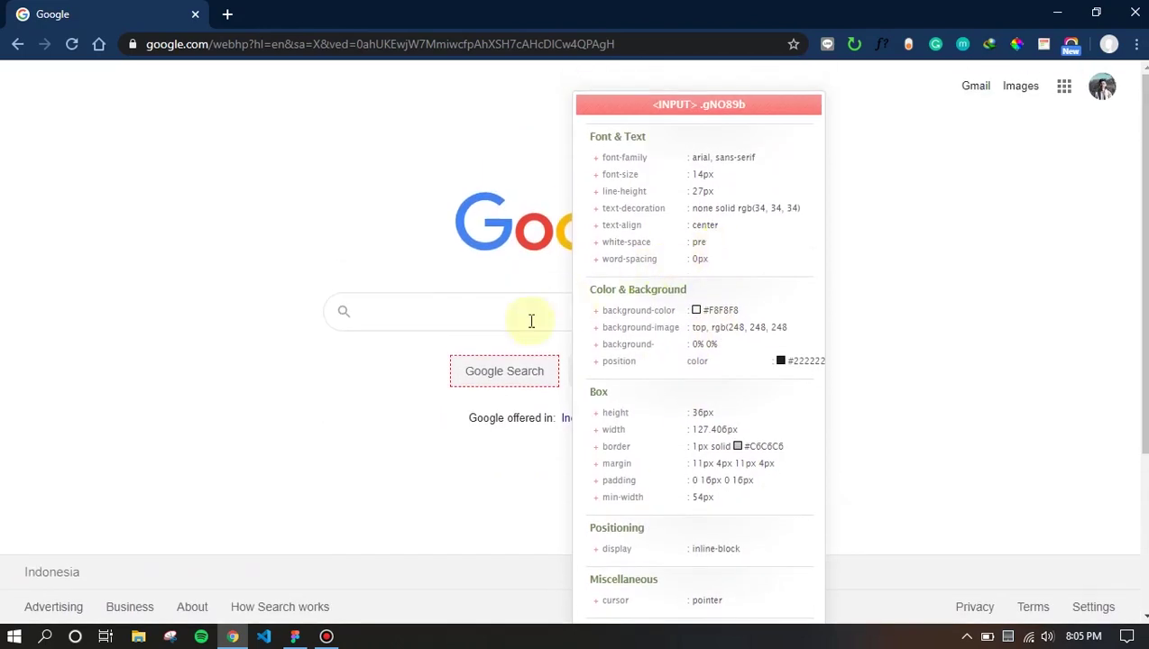
pyautogui.click(746, 450)
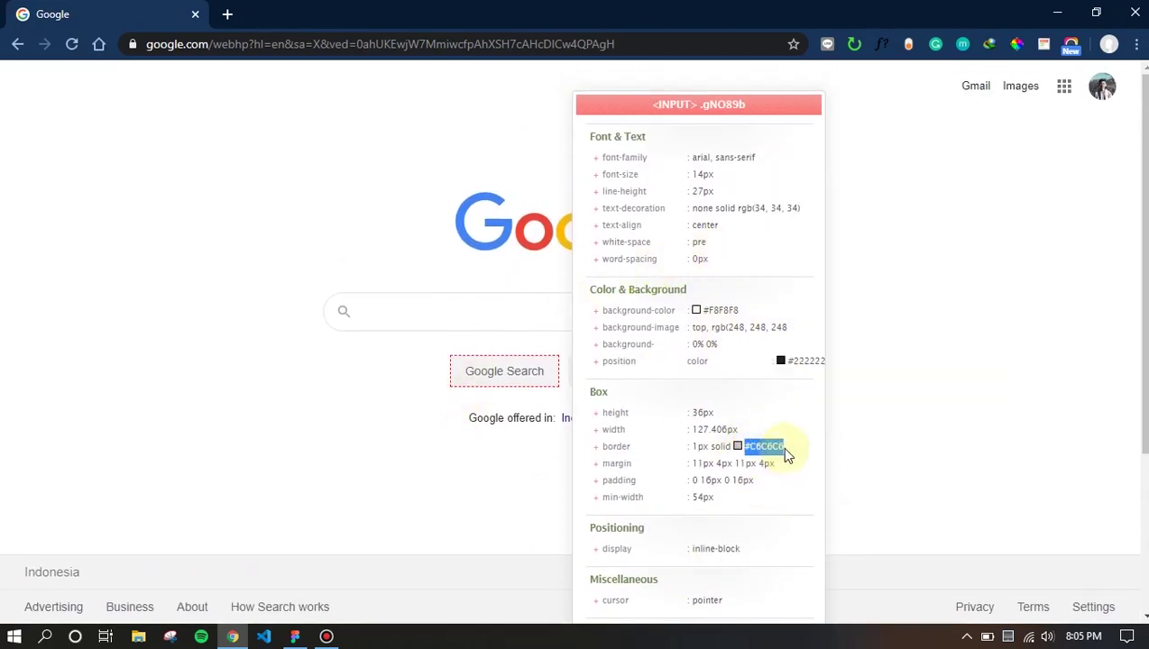
pyautogui.hotkey('alt', 'Tab')
pyautogui.hotkey('alt', 'Tab')
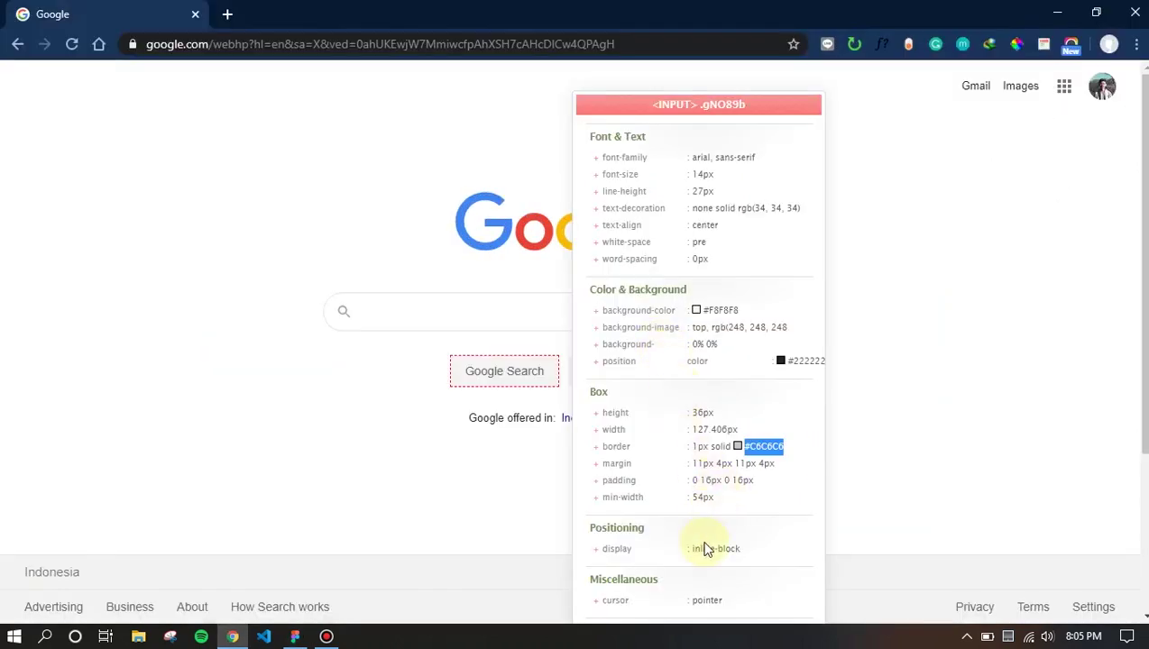
pyautogui.rightClick(730, 311)
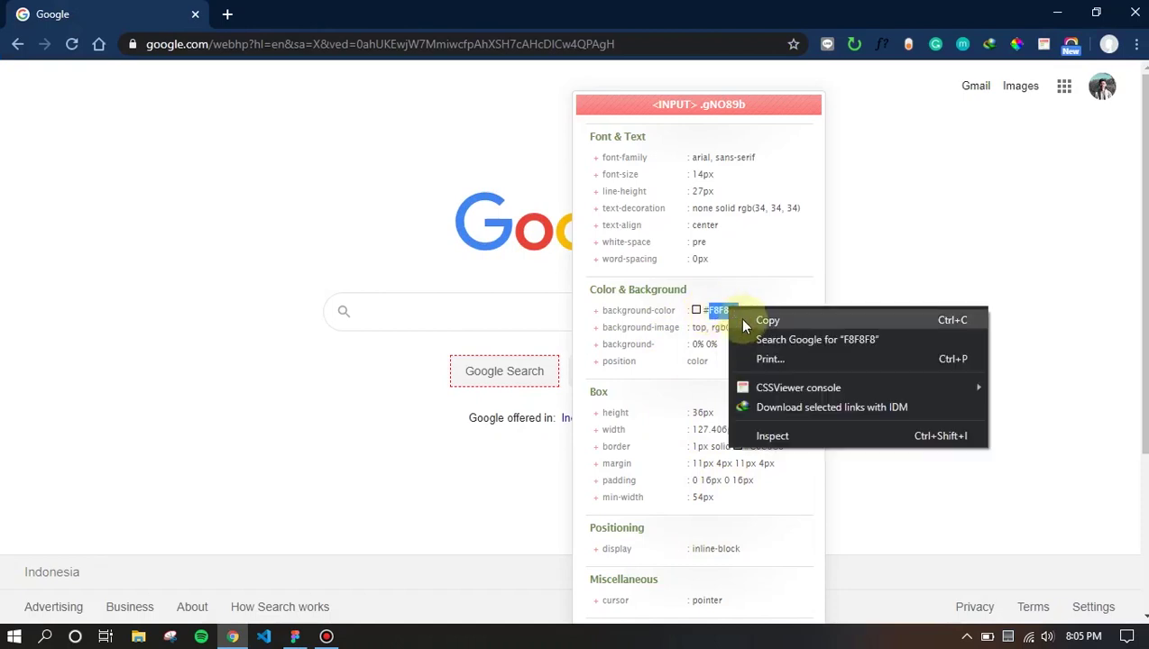
pyautogui.click(735, 315)
# In Figma, set the new button rectangle's fill to the copied colour F8F8F8
pyautogui.hotkey('alt', 'Tab')
pyautogui.click(1013, 482)
pyautogui.rightClick(1013, 482)
pyautogui.click(1036, 441)
pyautogui.press('Return')
# Compare the button rectangle with the live Google Search button in Chrome and inspect the live button's font properties again
pyautogui.hotkey('alt', 'Tab')
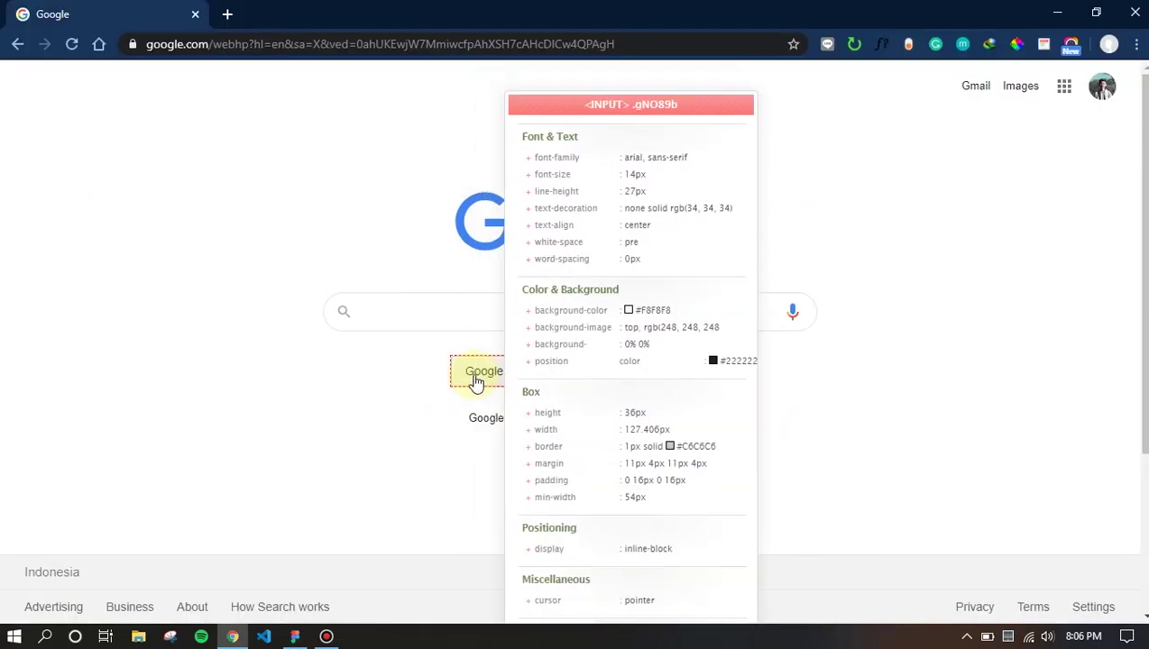
pyautogui.press('Escape')
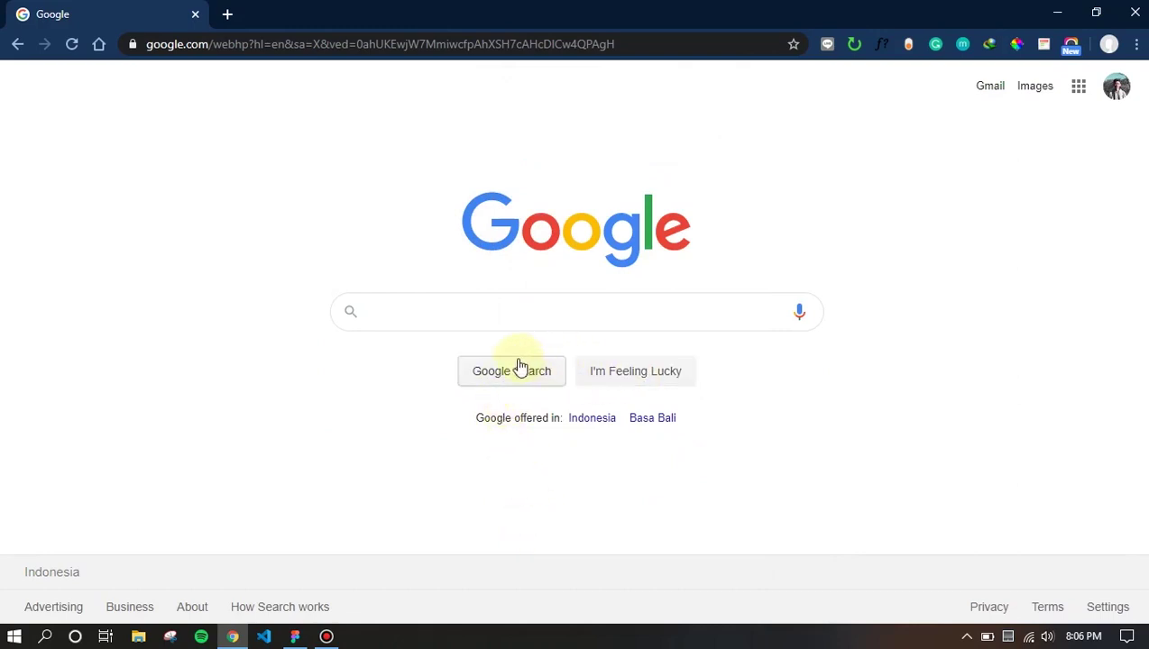
pyautogui.hotkey('alt', 'Tab')
pyautogui.click(502, 426)
pyautogui.click(526, 353)
pyautogui.hotkey('alt', 'Tab')
pyautogui.click(1039, 45)
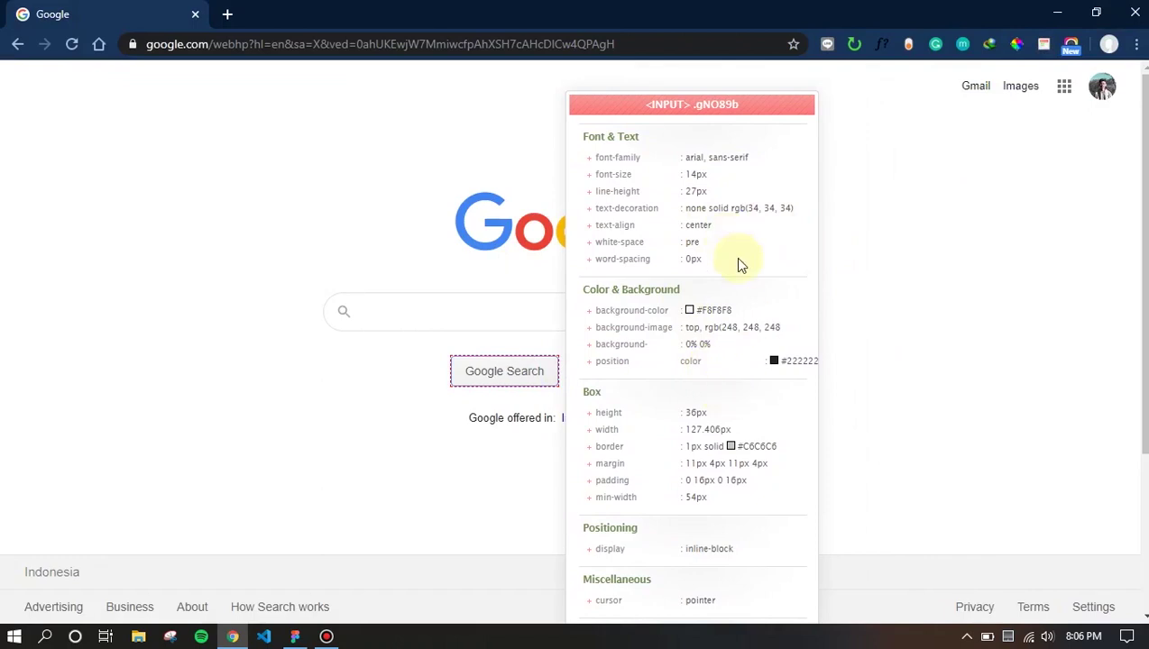
pyautogui.hotkey('alt', 'Tab')
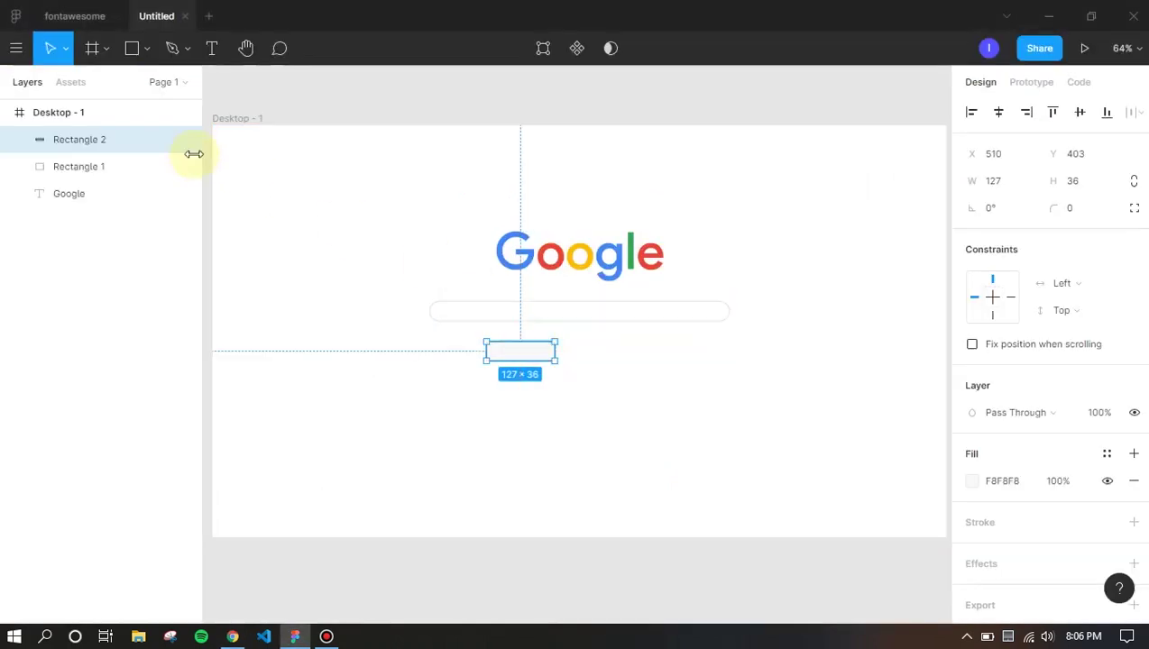
# Place a text box about 72 × 18 on the button rectangle and set its font size to 14
pyautogui.click(212, 48)
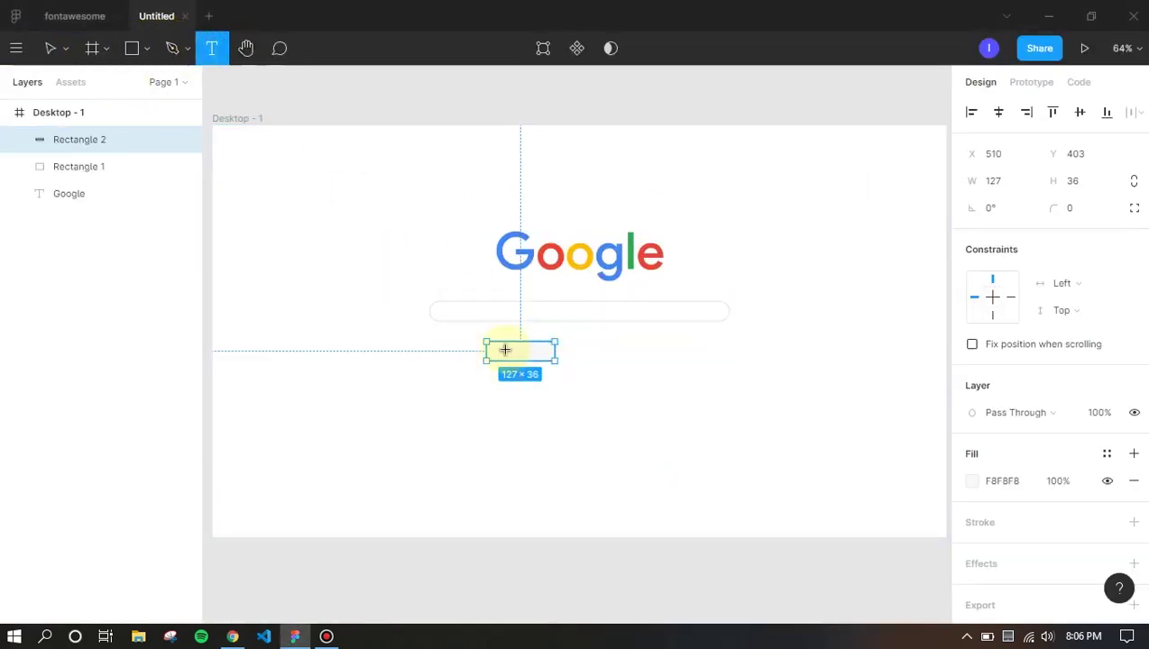
pyautogui.click(521, 354)
pyautogui.press('Escape')
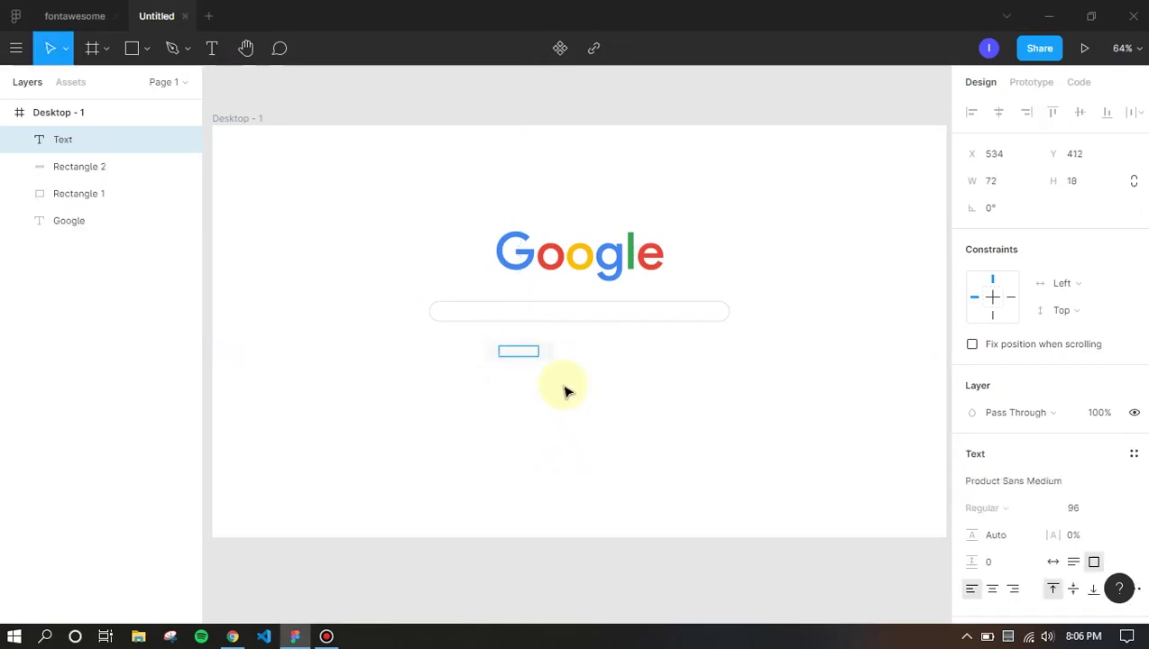
pyautogui.click(1114, 510)
pyautogui.click(1093, 364)
# Enter the label "Google Serach" in the text box on the button rectangle
pyautogui.doubleClick(514, 350)
pyautogui.write('Google Sera')
pyautogui.press('BackSpace')
pyautogui.press('BackSpace')
pyautogui.write('arch')
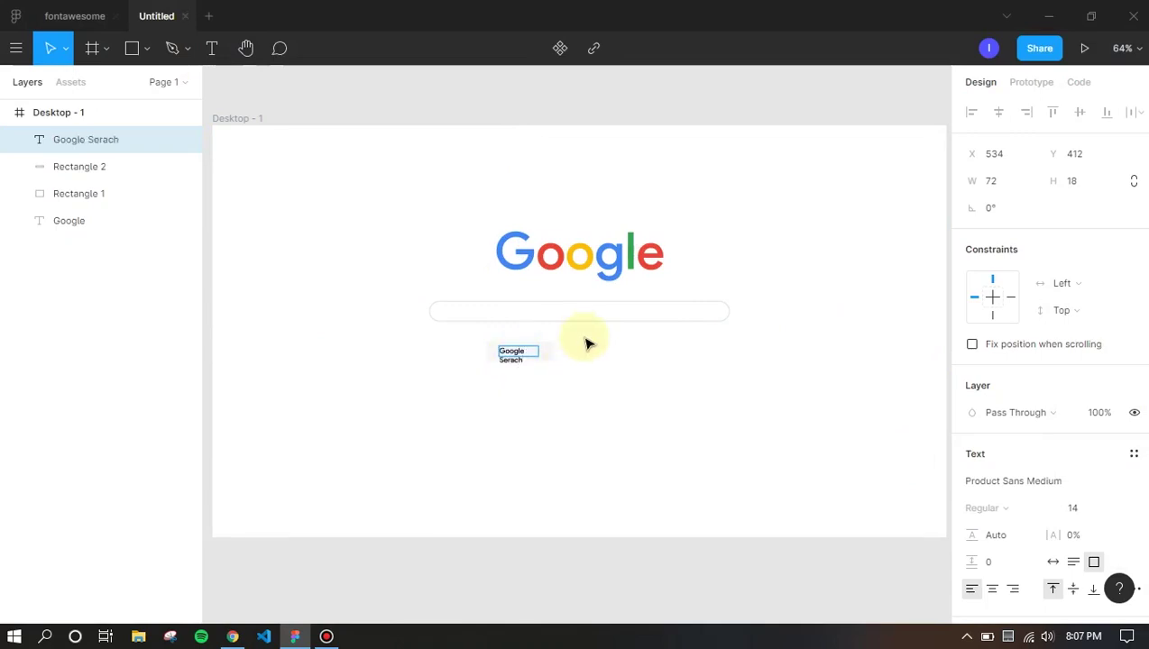
# Check the live button's font family in Chrome and set the whole "Google Serach" label in Figma to Arial
pyautogui.hotkey('alt', 'Tab')
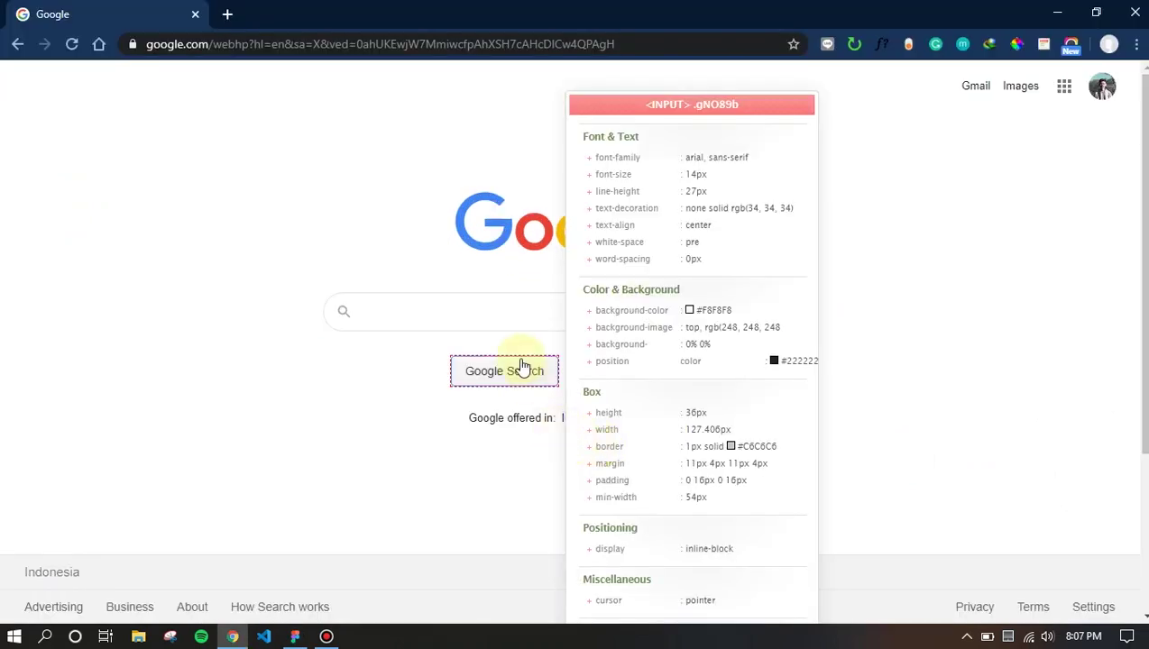
pyautogui.hotkey('alt', 'Tab')
pyautogui.scroll(5, 547, 367)
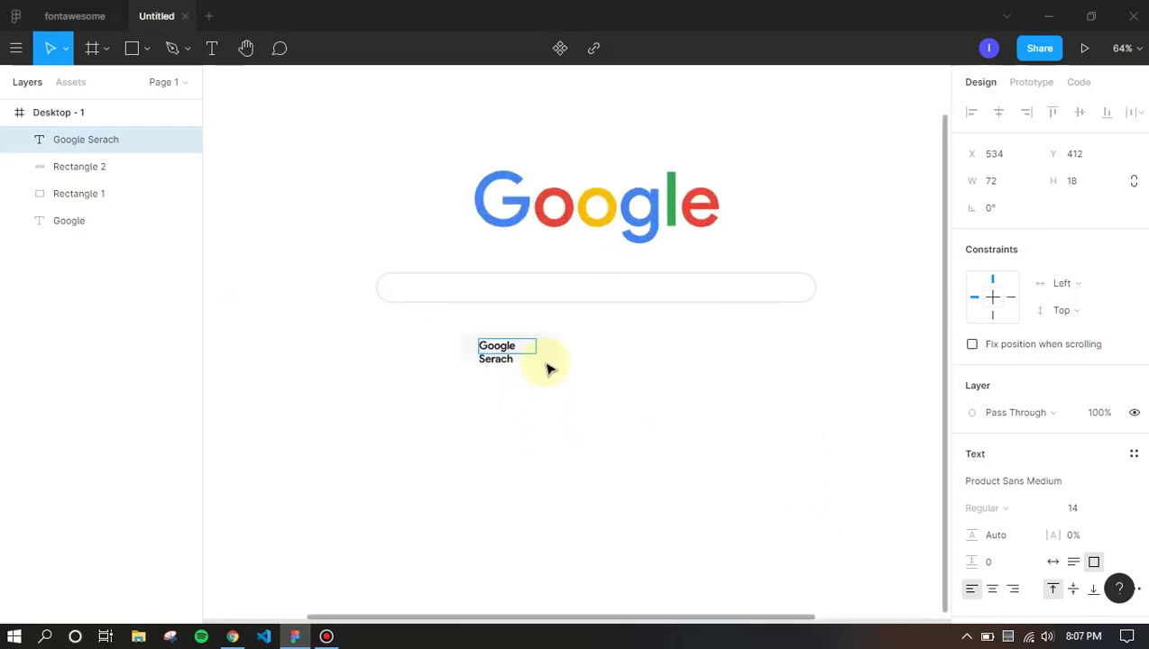
pyautogui.scroll(-2, 547, 367)
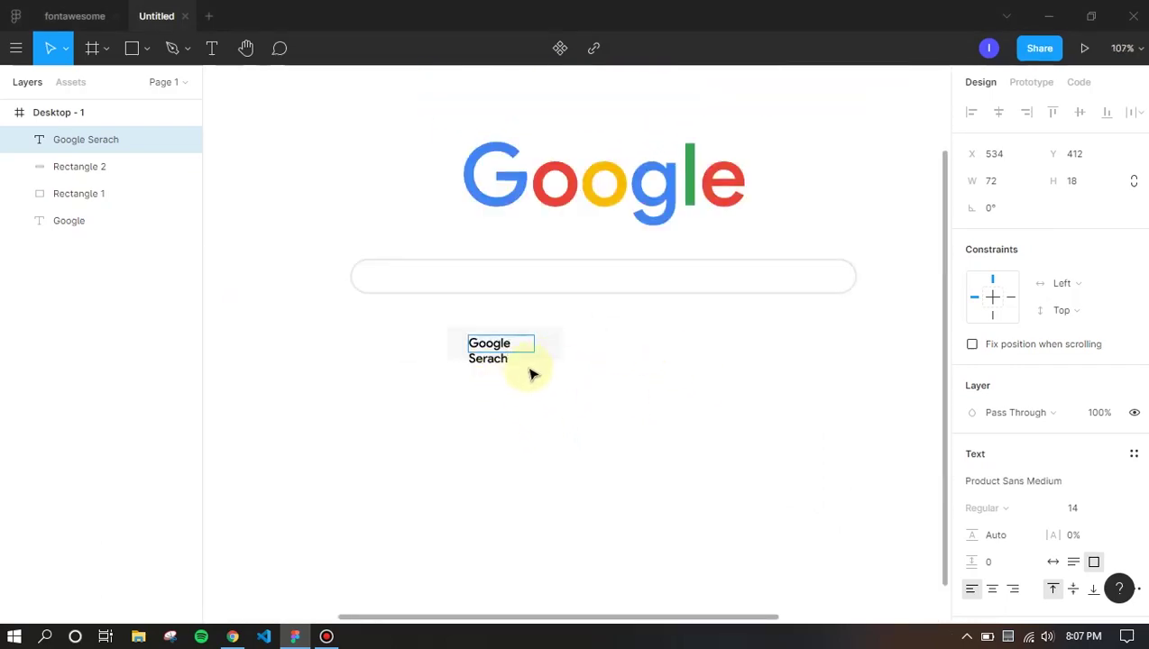
pyautogui.hotkey('alt', 'Tab')
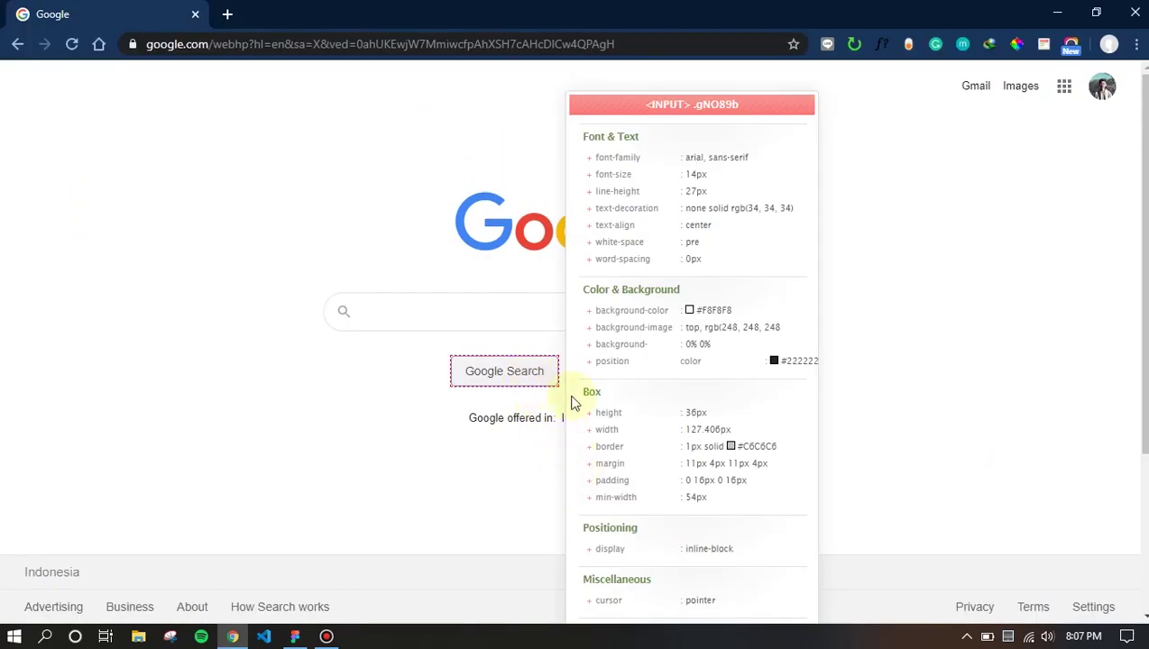
pyautogui.hotkey('alt', 'Tab')
pyautogui.hotkey('ctrl', 'a')
pyautogui.click(1008, 482)
pyautogui.write('Arial')
pyautogui.press('Return')
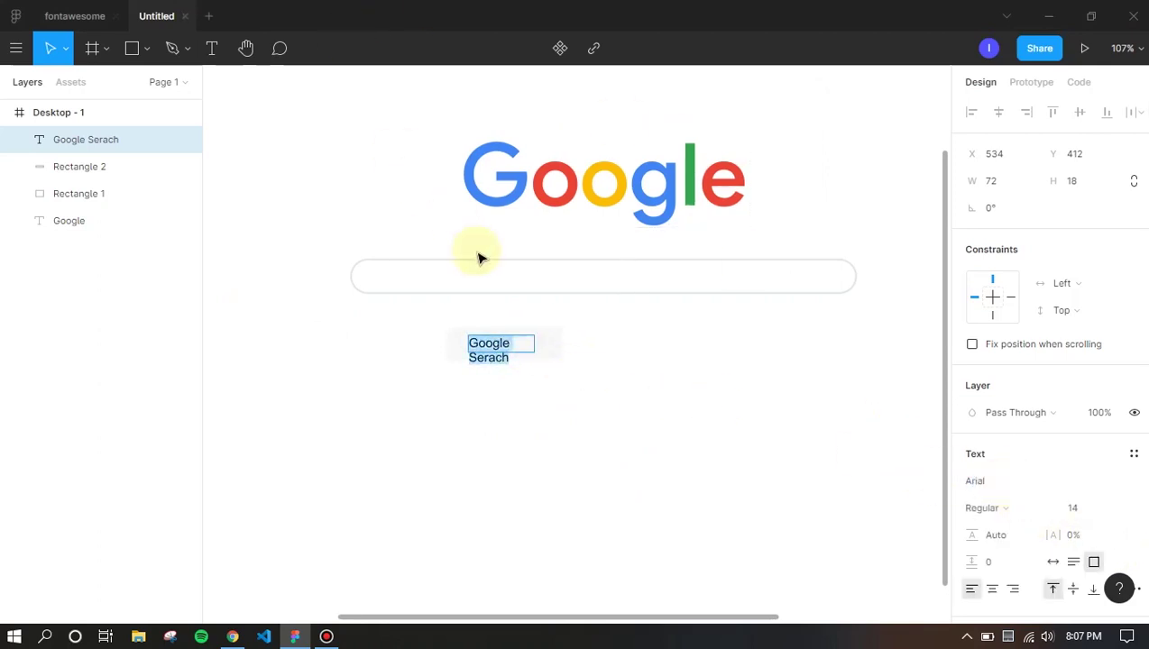
# Widen the label's text box, switch it to auto width, centre it on the button rectangle and deselect it
pyautogui.moveTo(541, 348); pyautogui.dragTo(560, 348)
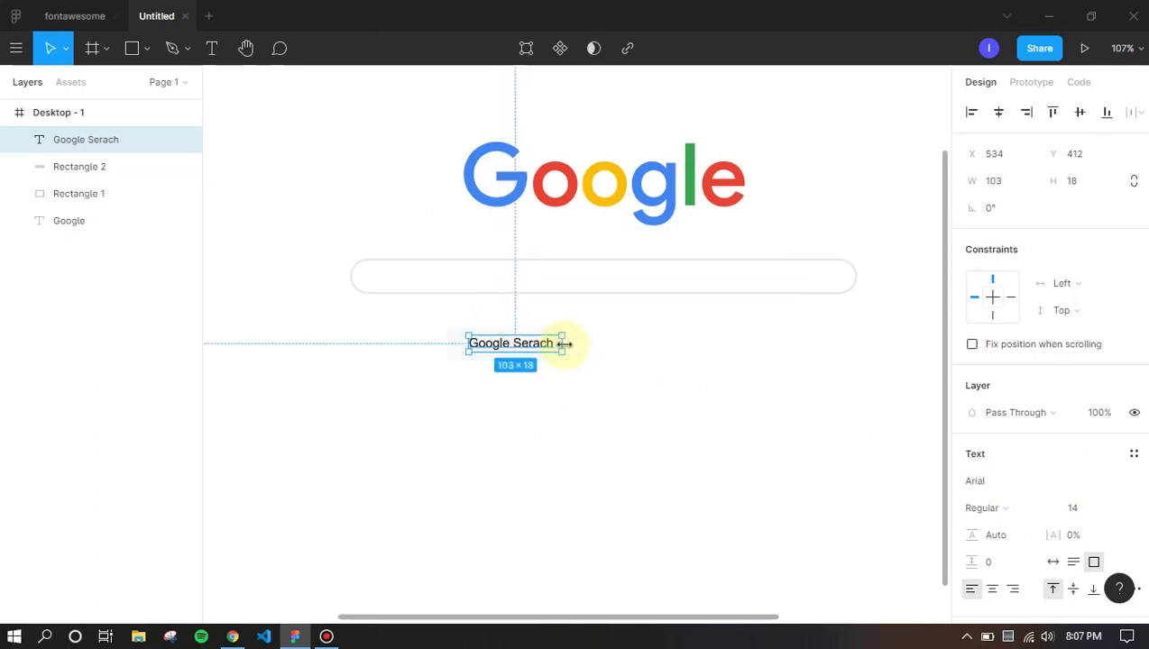
pyautogui.click(1053, 561)
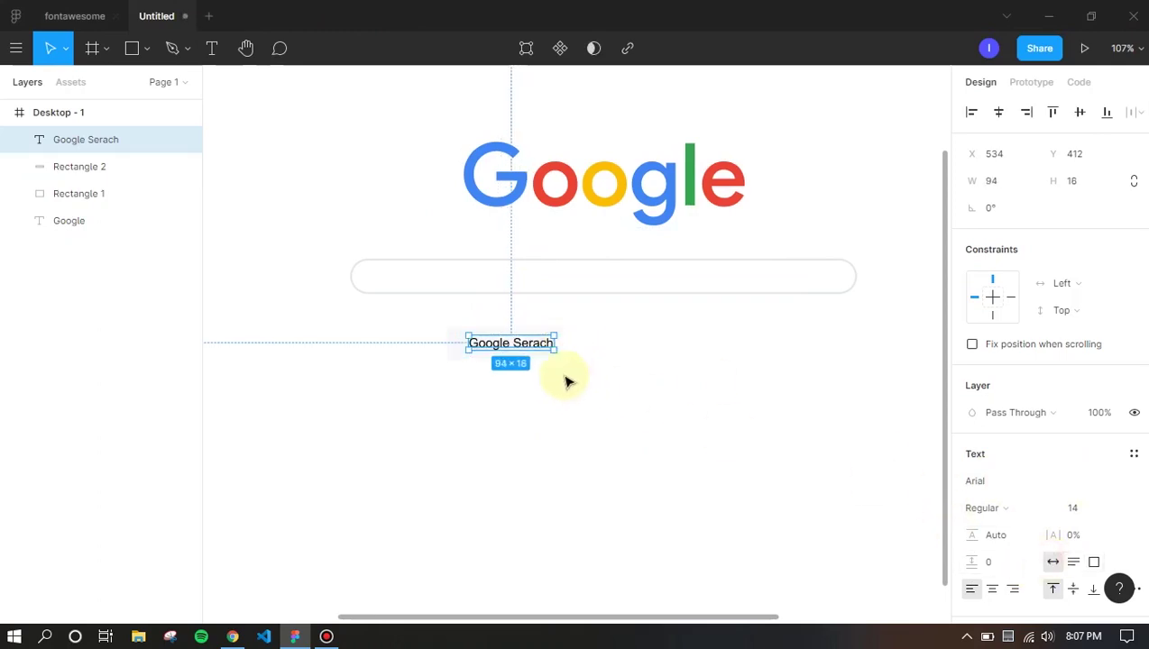
pyautogui.click(616, 495)
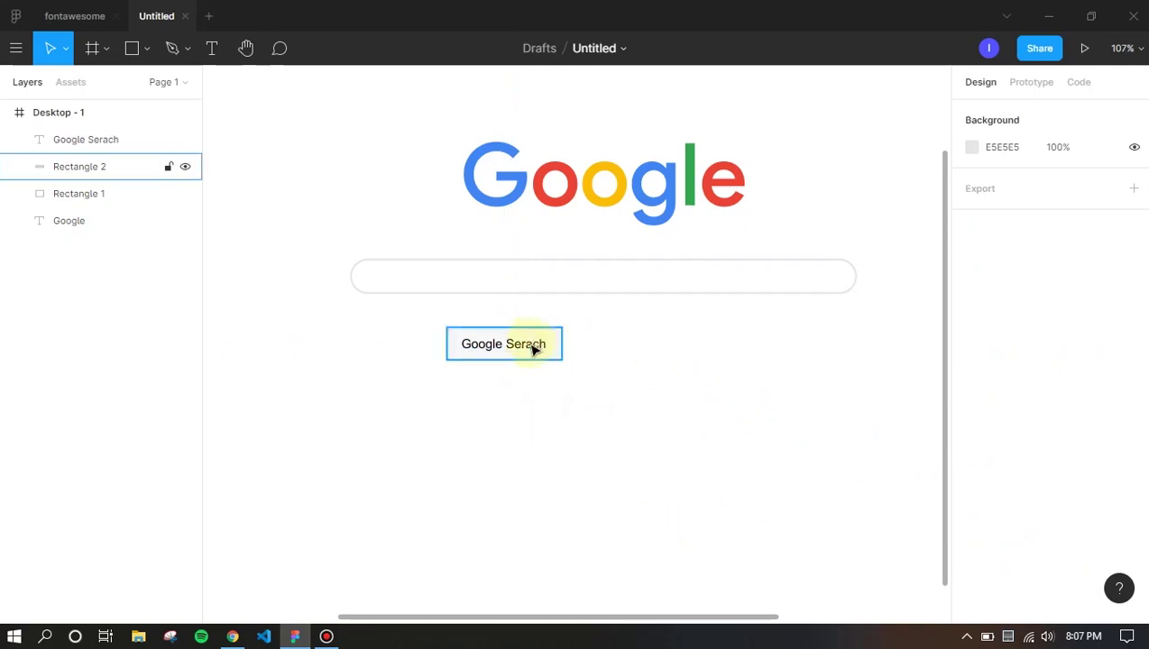
# Add a stroke to the button rectangle in the border colour C6C6C6 copied from Chrome, and compare the result with the live button
pyautogui.click(543, 355)
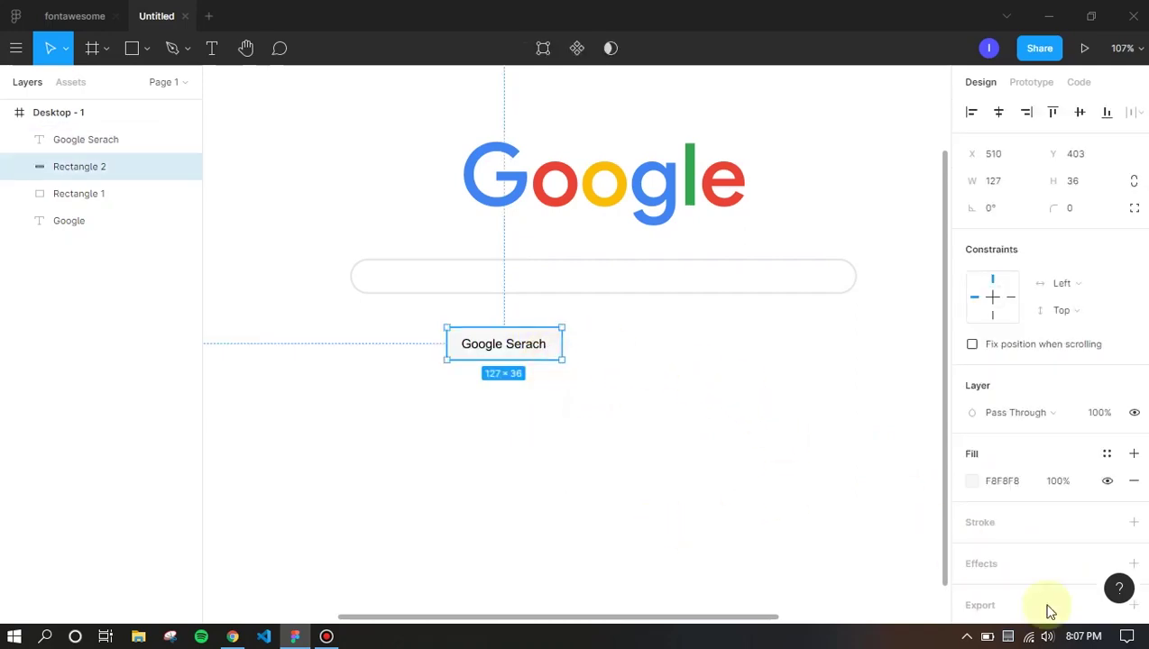
pyautogui.click(983, 525)
pyautogui.scroll(-2, 982, 541)
pyautogui.hotkey('alt', 'Tab')
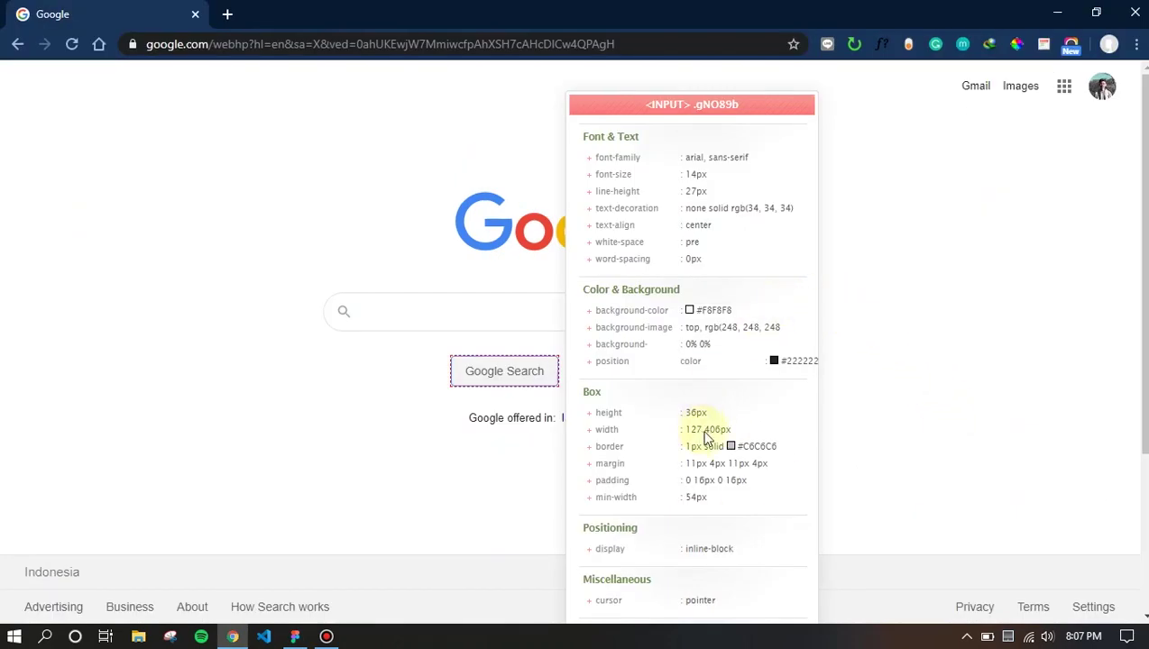
pyautogui.rightClick(775, 455)
pyautogui.click(798, 463)
pyautogui.hotkey('alt', 'Tab')
pyautogui.rightClick(1004, 467)
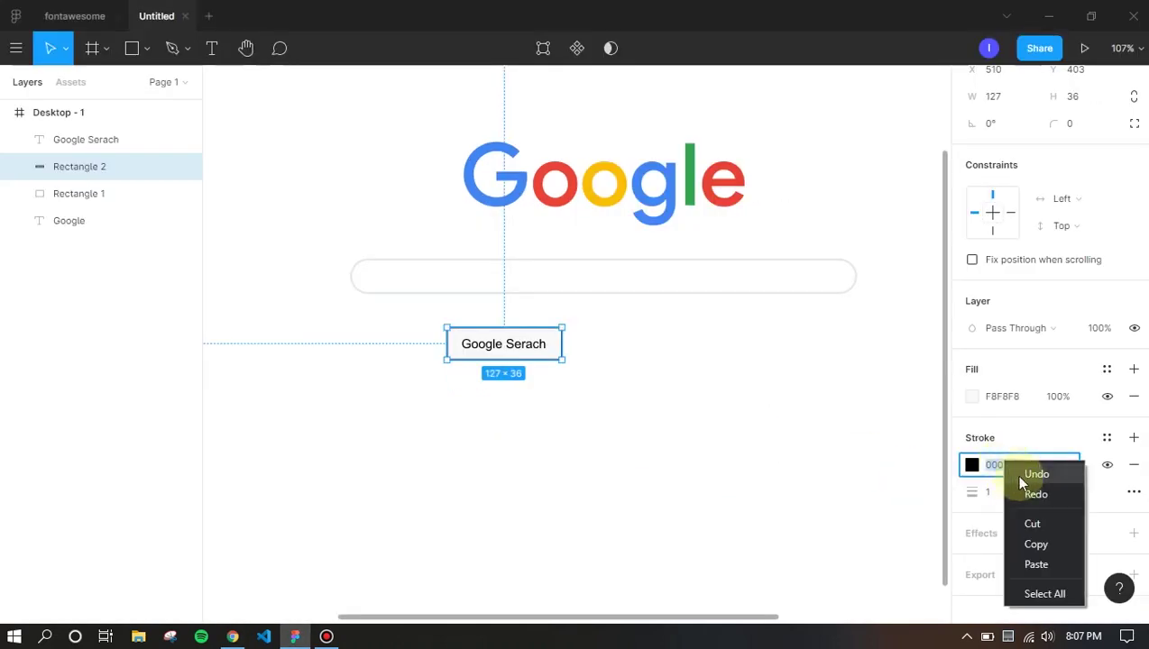
pyautogui.click(1043, 565)
pyautogui.click(648, 411)
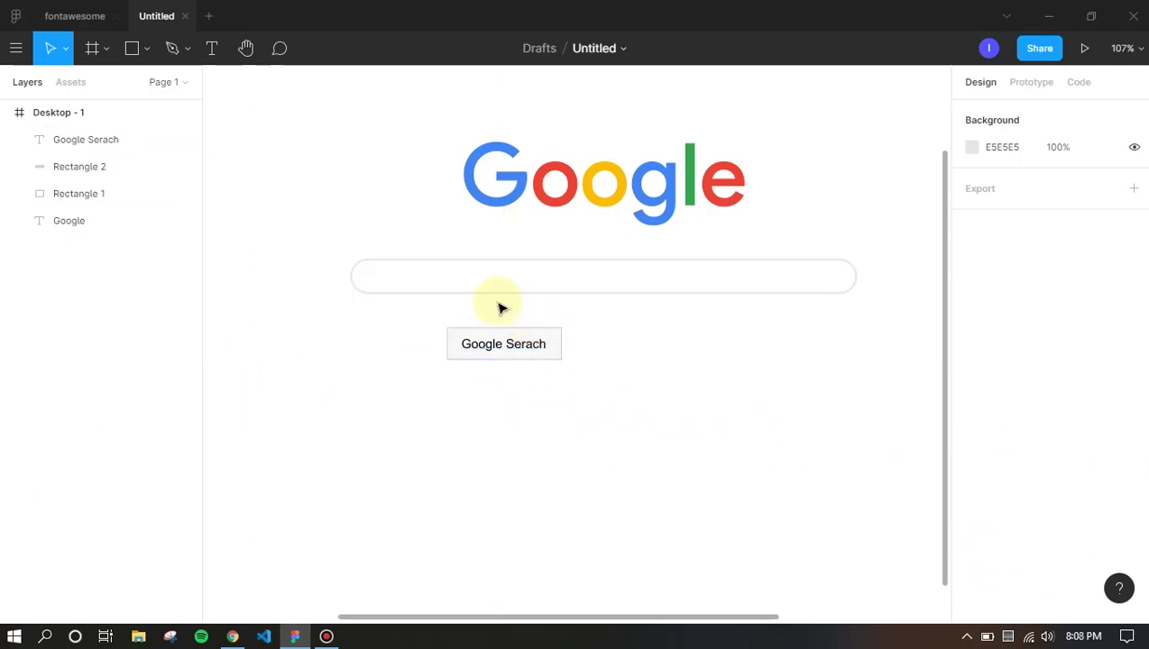
pyautogui.hotkey('alt', 'Tab')
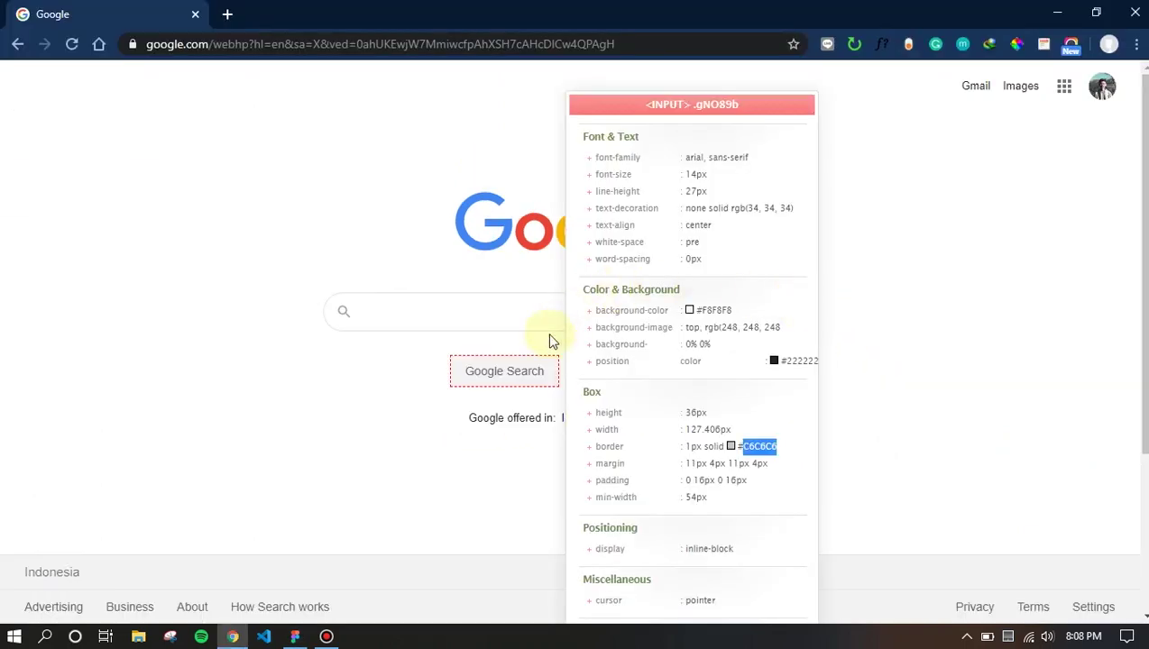
pyautogui.hotkey('alt', 'Tab')
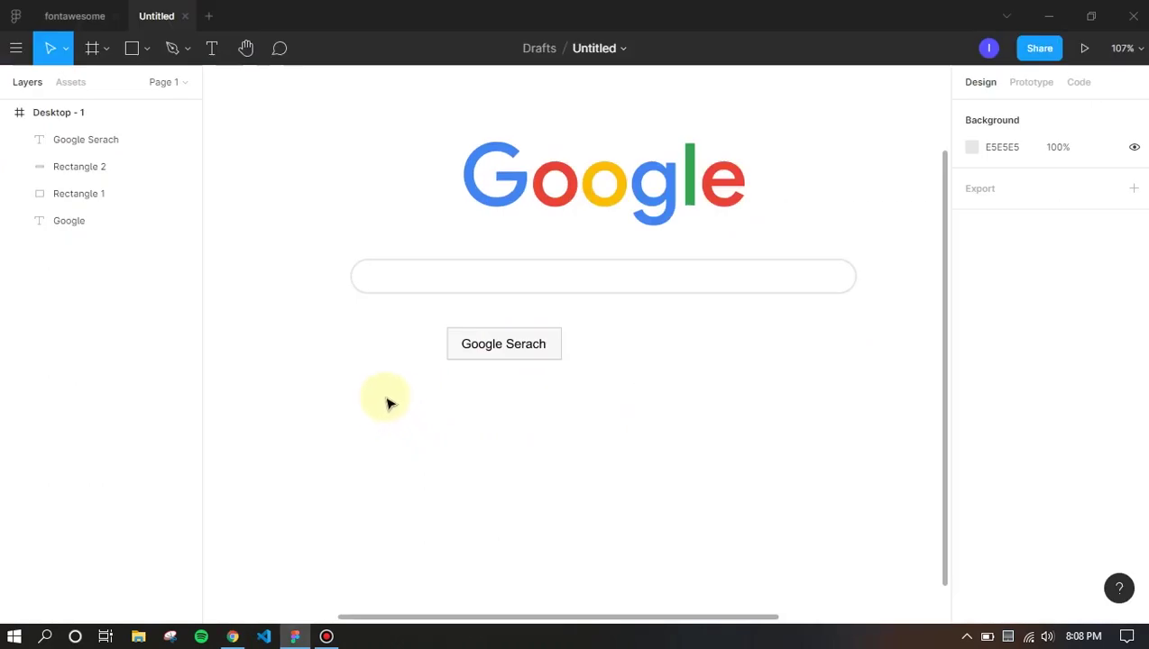
# Correct the button label's spelling to "Google Search" and deselect it
pyautogui.click(514, 342)
pyautogui.click(514, 343)
pyautogui.doubleClick(528, 347)
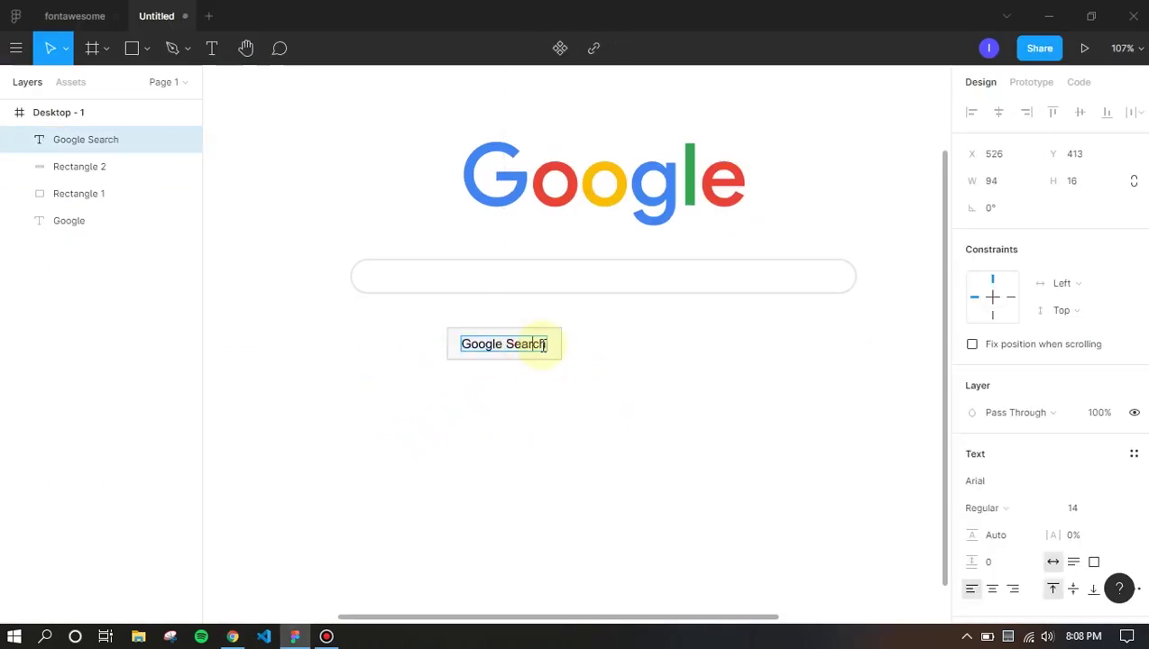
pyautogui.press('Escape')
pyautogui.click(577, 383)
# Duplicate the button rectangle together with its label about 173 px to the right on the same row
pyautogui.click(544, 356)
pyautogui.click(551, 362)
pyautogui.click(551, 352)
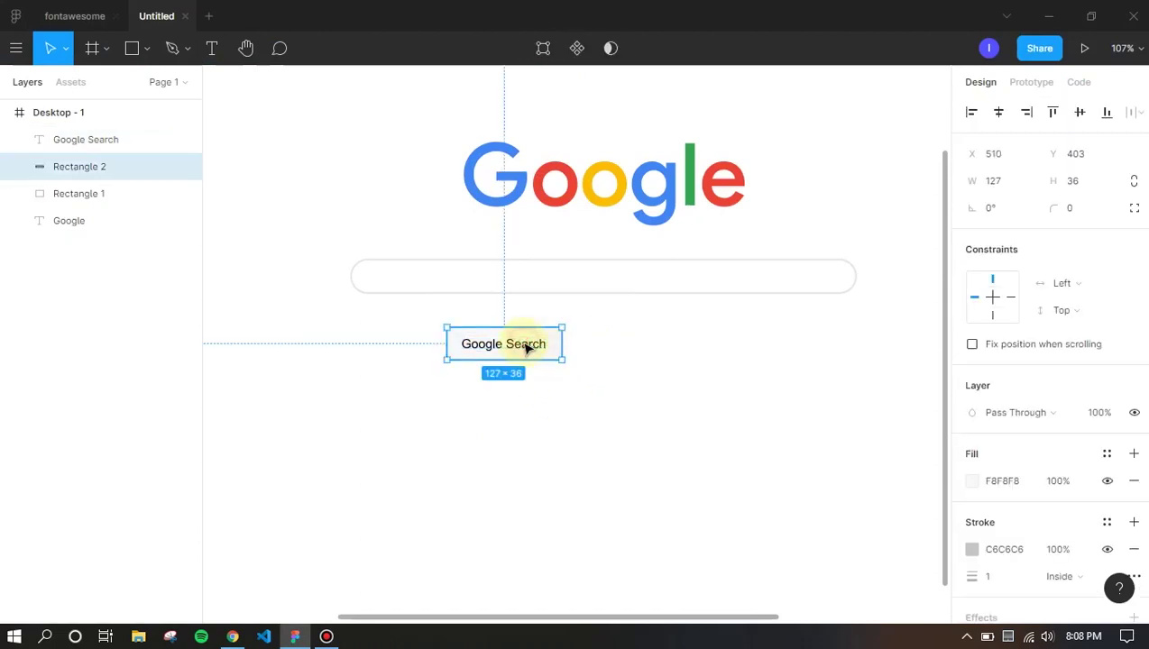
pyautogui.keyDown('shift'); pyautogui.click(535, 351); pyautogui.keyUp('shift')
pyautogui.moveTo(559, 352); pyautogui.dragTo(720, 357)
pyautogui.click(707, 415)
# Inspect the live "I'm Feeling Lucky" button's dimensions in Chrome and set the duplicated rectangle's width in Figma to 142
pyautogui.hotkey('alt', 'Tab')
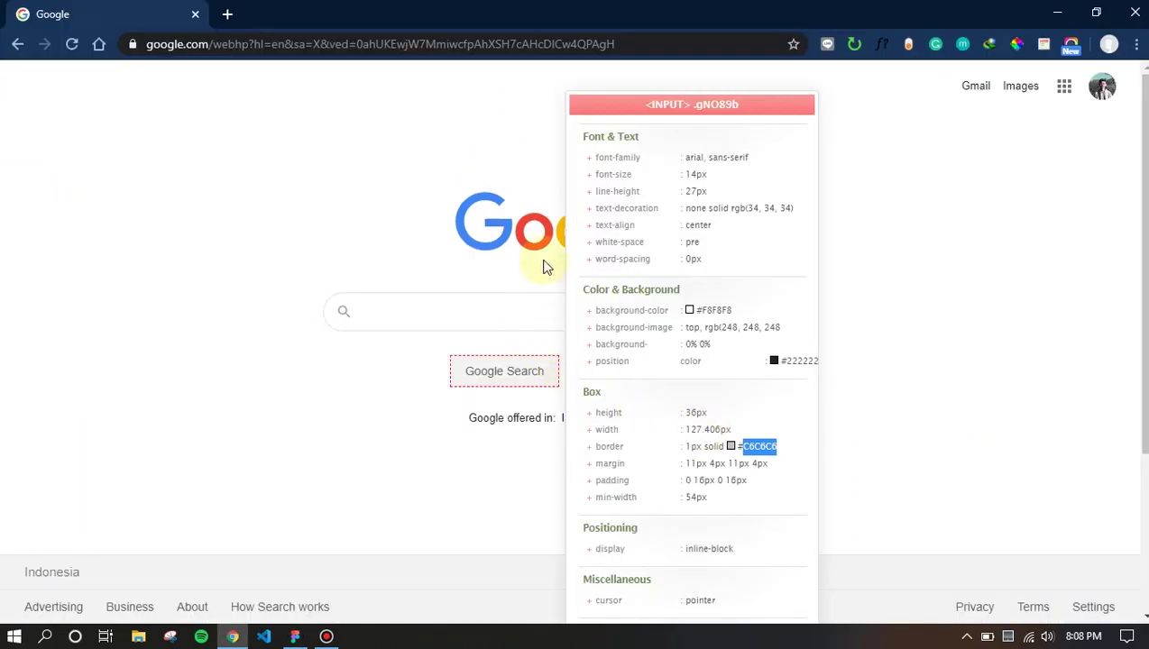
pyautogui.click(528, 270)
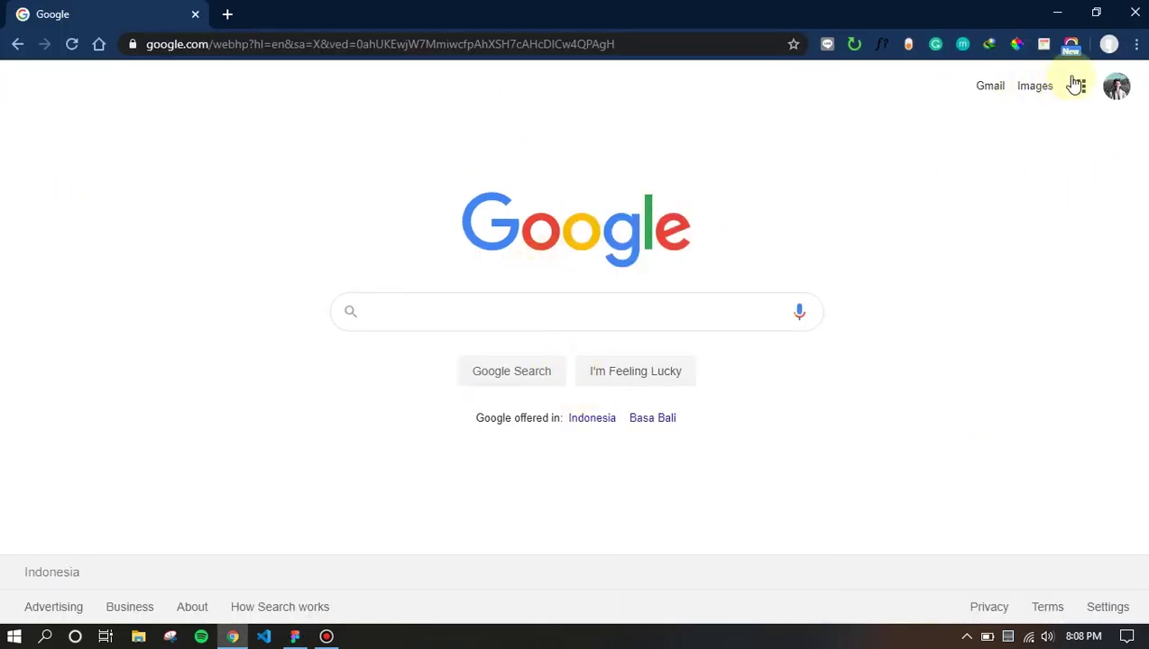
pyautogui.click(1043, 45)
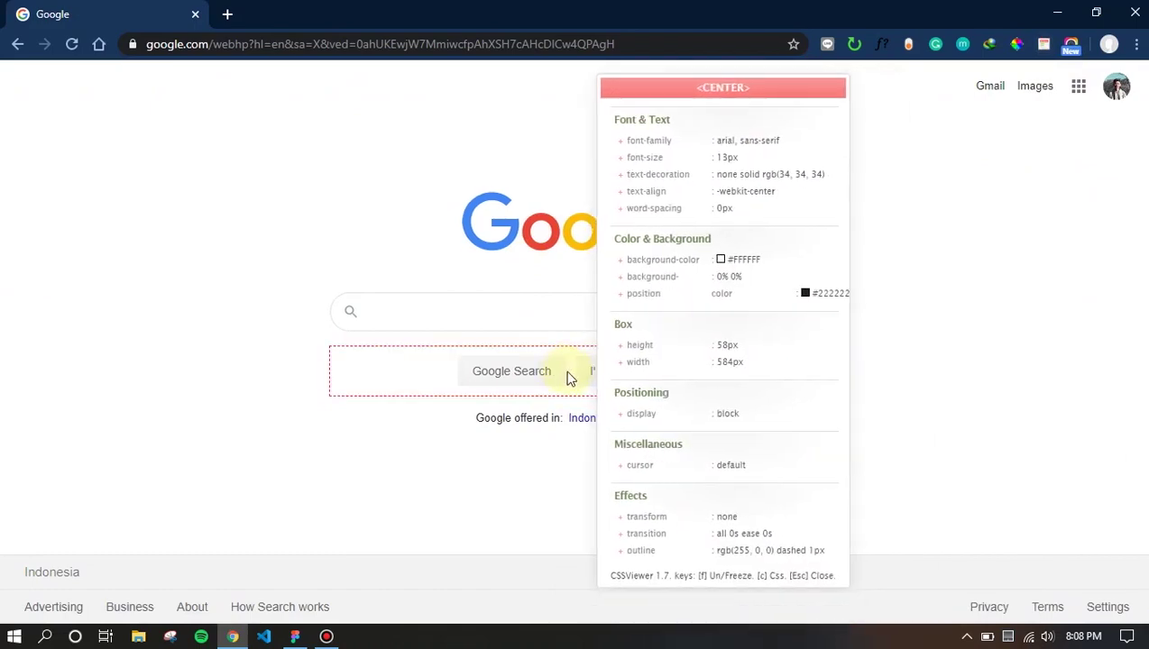
pyautogui.hotkey('alt', 'Tab')
pyautogui.click(710, 358)
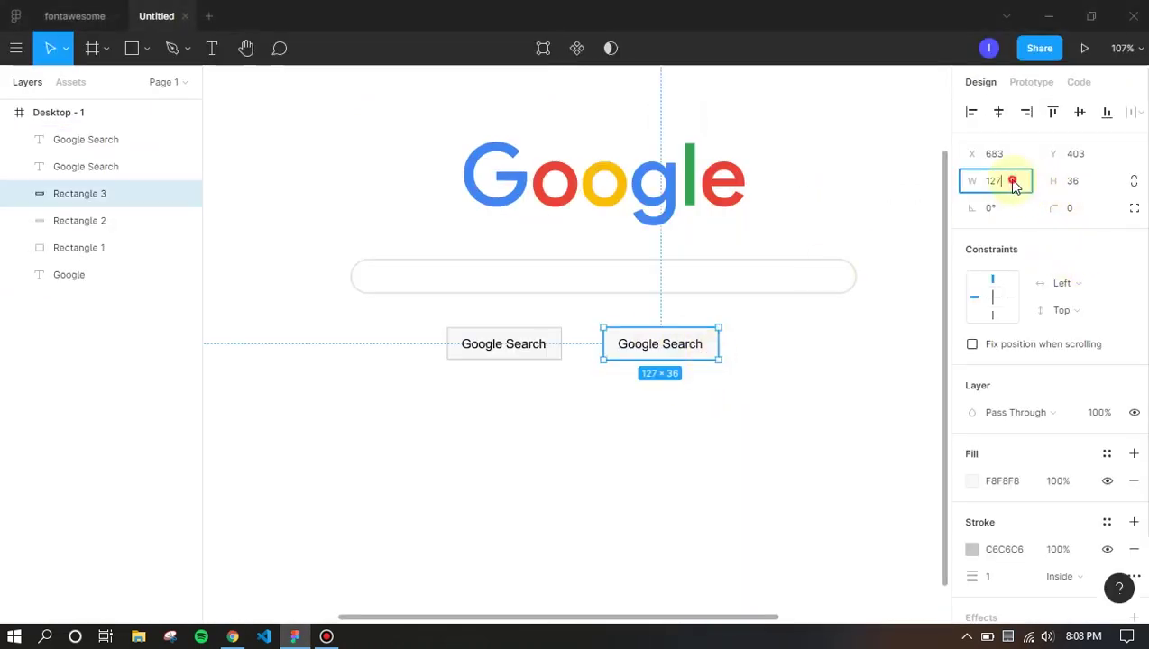
# Replace the duplicated button's label with "I'm Feeling Lucky" and compare it with the live button
pyautogui.click(642, 351)
pyautogui.doubleClick(642, 351)
pyautogui.hotkey('alt', 'Tab')
pyautogui.hotkey('alt', 'Tab')
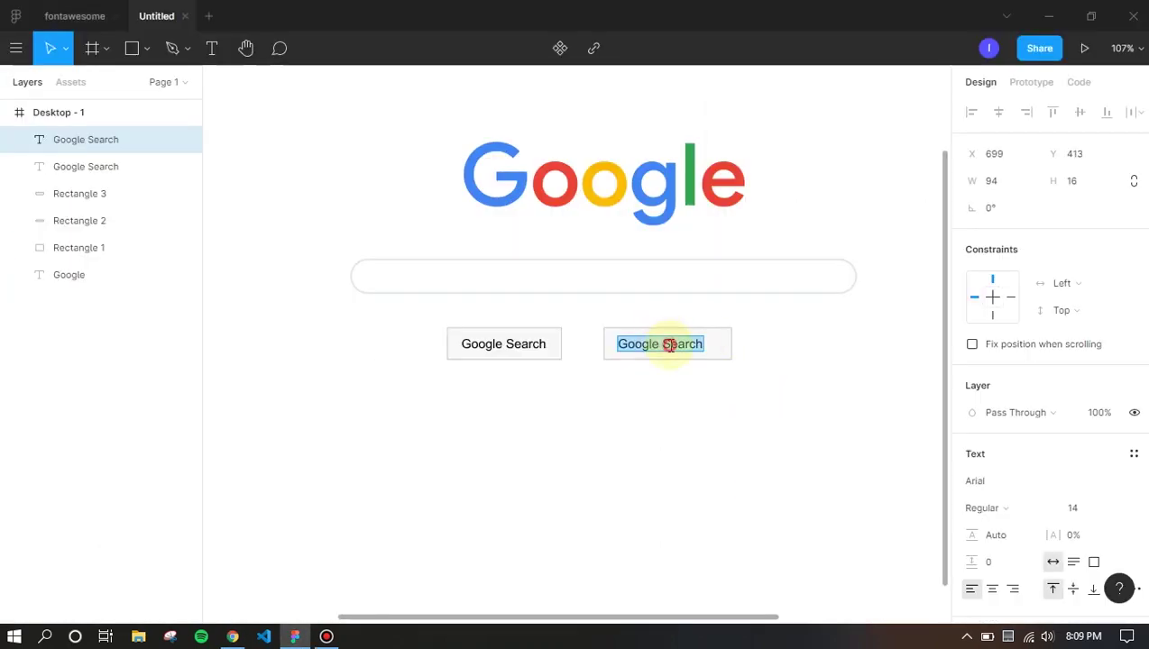
pyautogui.write("I'm Feeling Lucky")
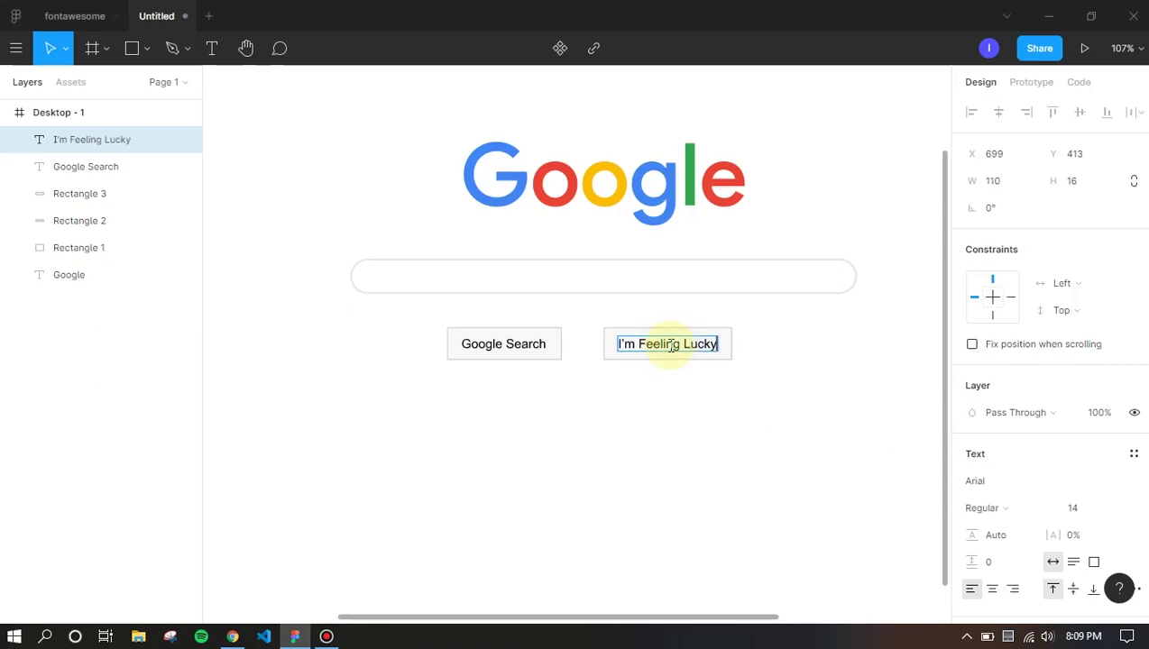
pyautogui.hotkey('alt', 'Tab')
pyautogui.hotkey('alt', 'Tab')
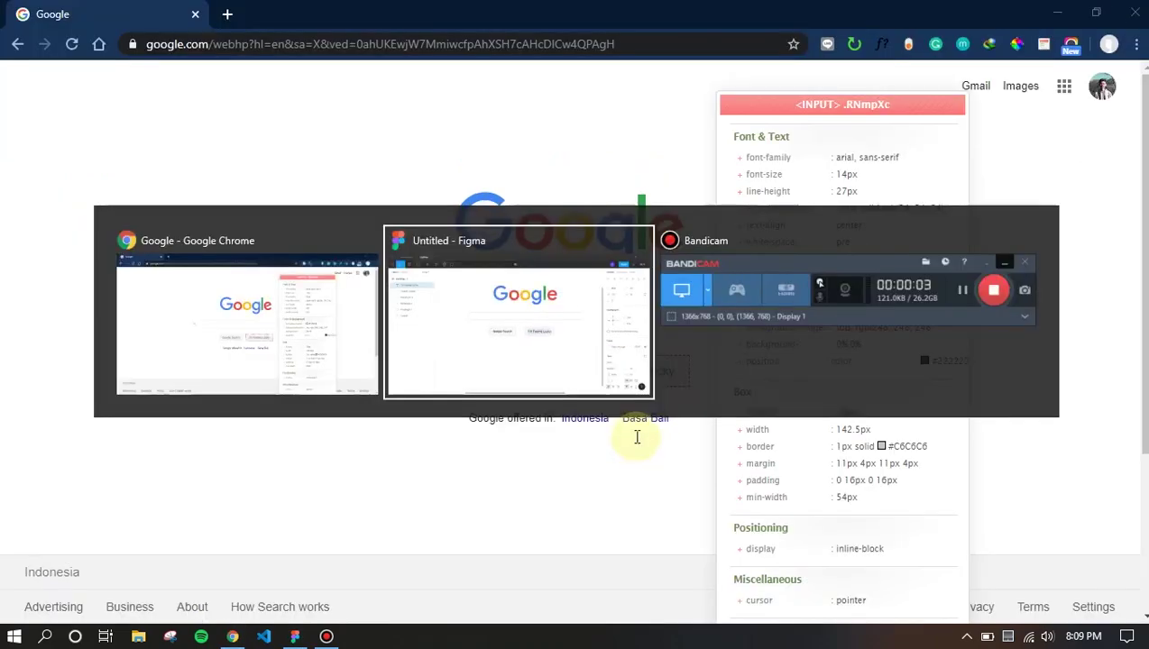
# Centre the "I'm Feeling Lucky" label on its button rectangle and deselect it
pyautogui.press('Escape')
pyautogui.click(702, 385)
pyautogui.click(666, 350)
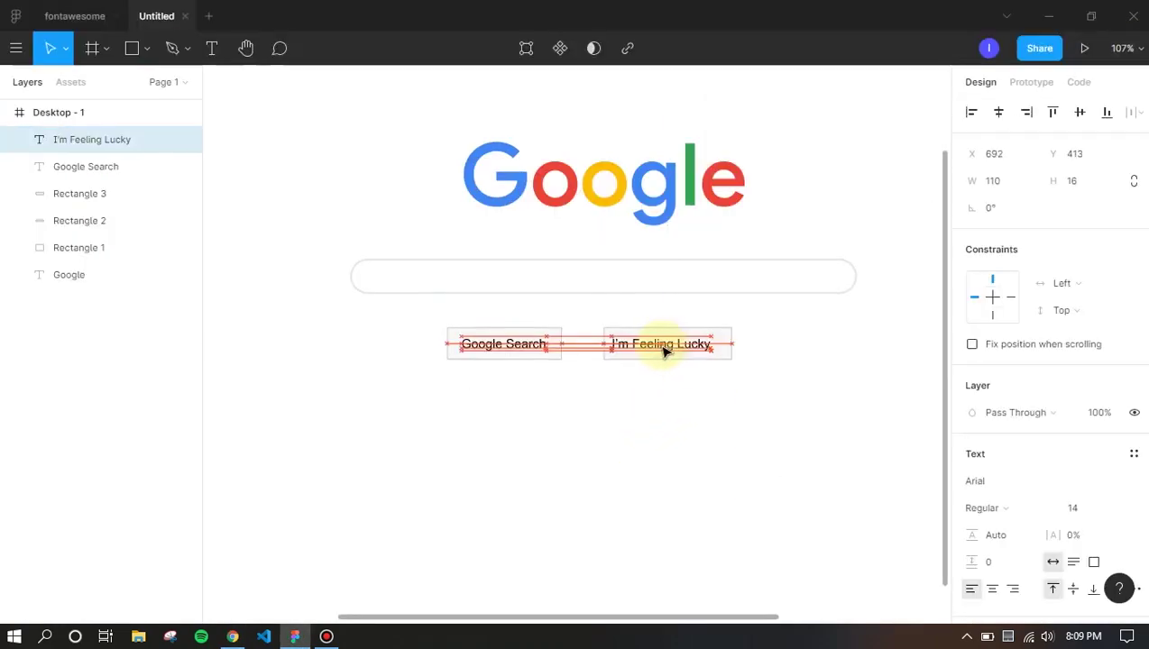
pyautogui.click(690, 415)
# Sample the live "Google Search" label's text colour in Chrome with ColorPick and copy the hex code 5F6368
pyautogui.hotkey('alt', 'Tab')
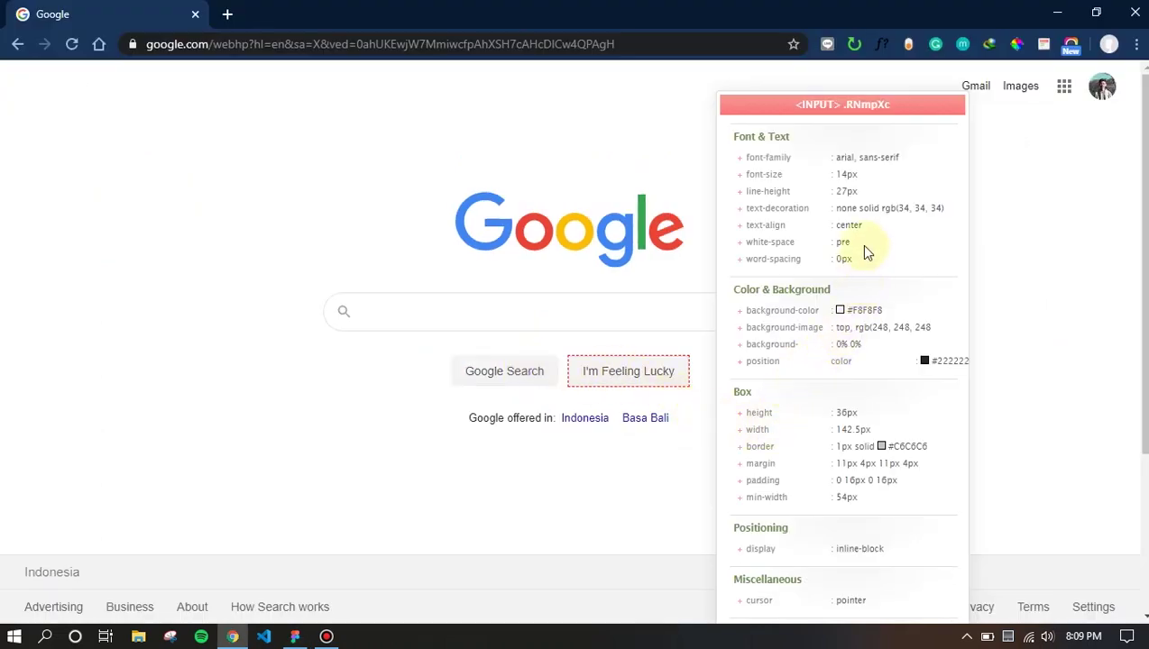
pyautogui.scroll(-1, 855, 190)
pyautogui.scroll(1, 847, 226)
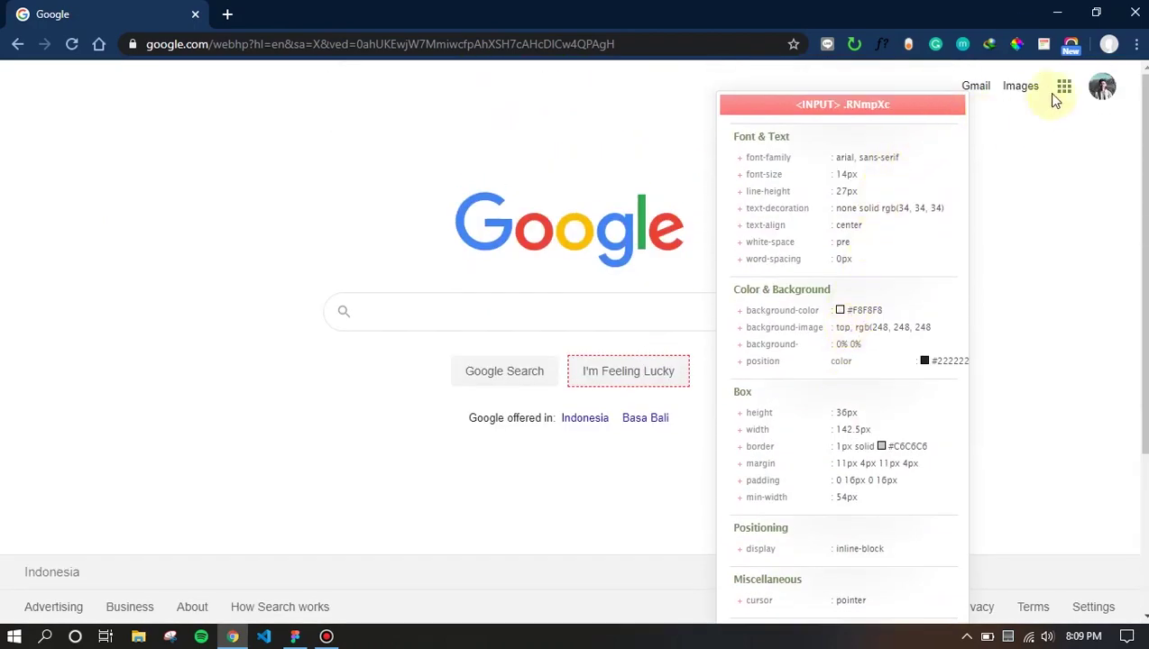
pyautogui.click(1017, 45)
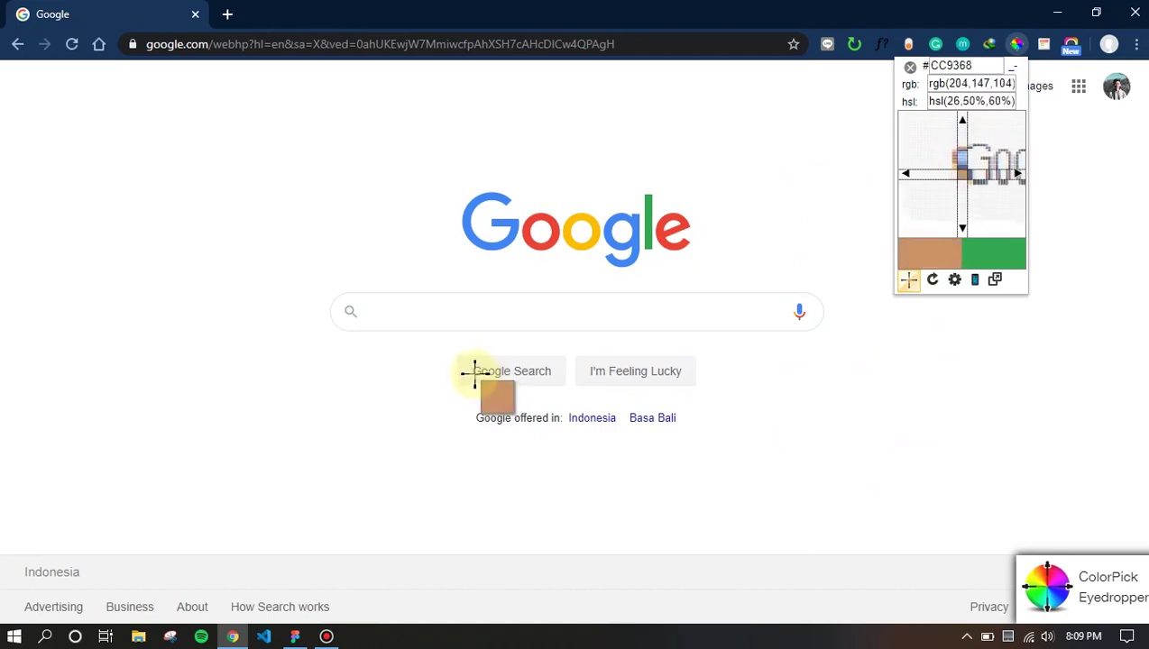
pyautogui.click(474, 371)
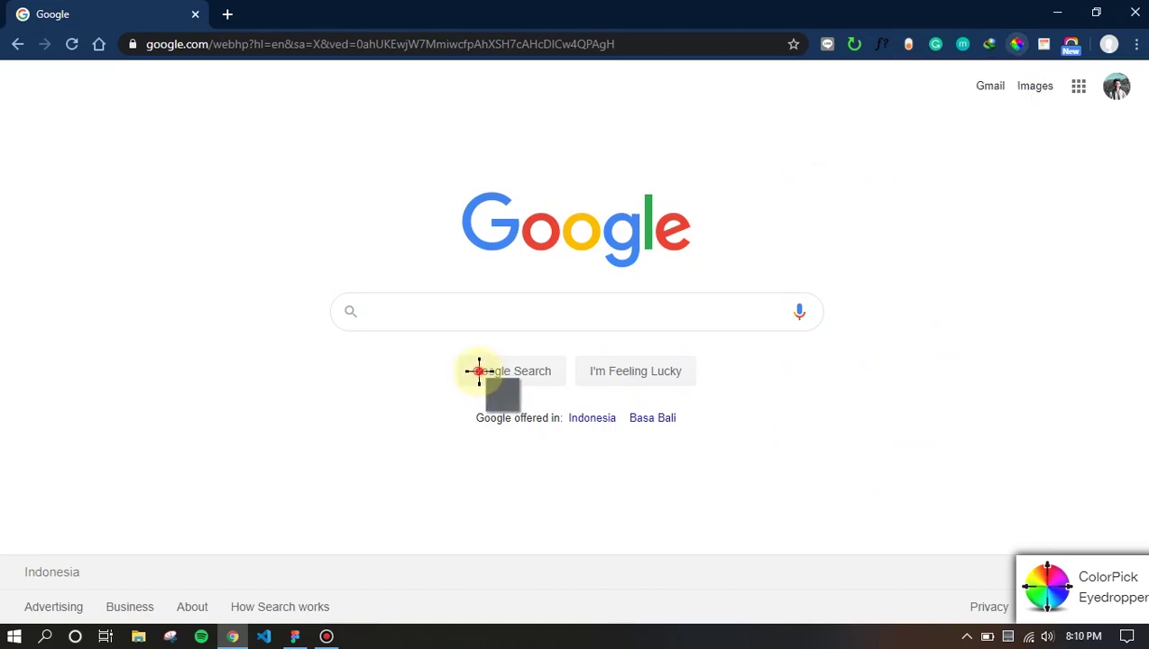
pyautogui.rightClick(520, 397)
pyautogui.click(550, 407)
# Switch to Figma and set the "Google Search" label's fill to the copied colour 5F6368
pyautogui.hotkey('alt', 'Tab')
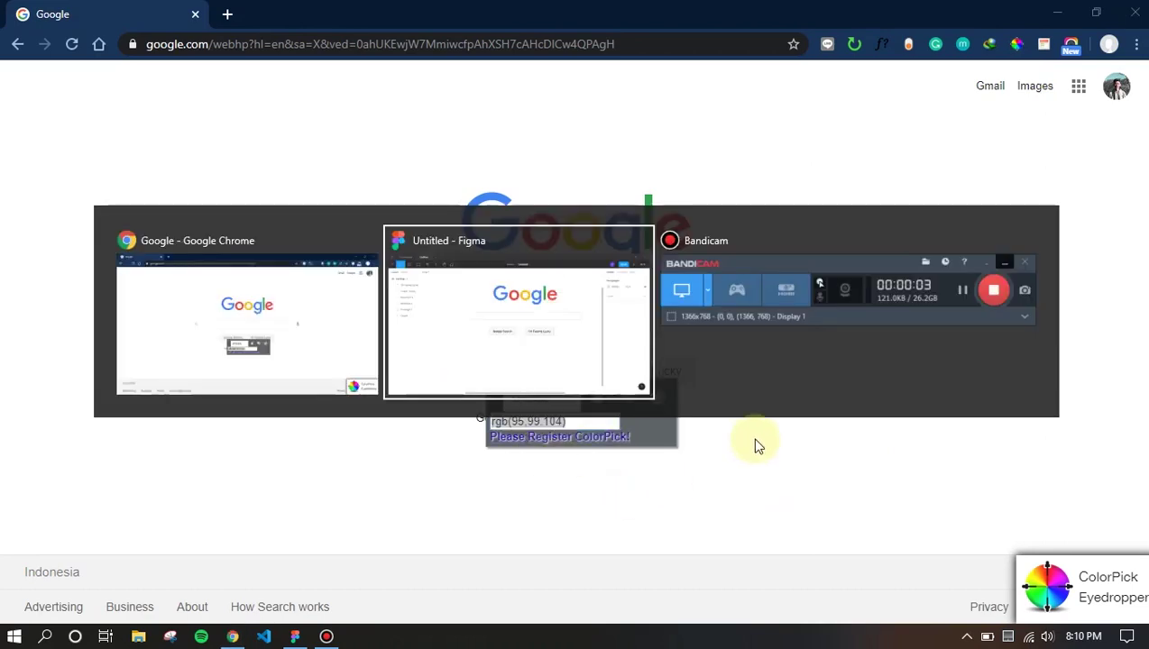
pyautogui.click(528, 344)
pyautogui.scroll(-3, 1009, 474)
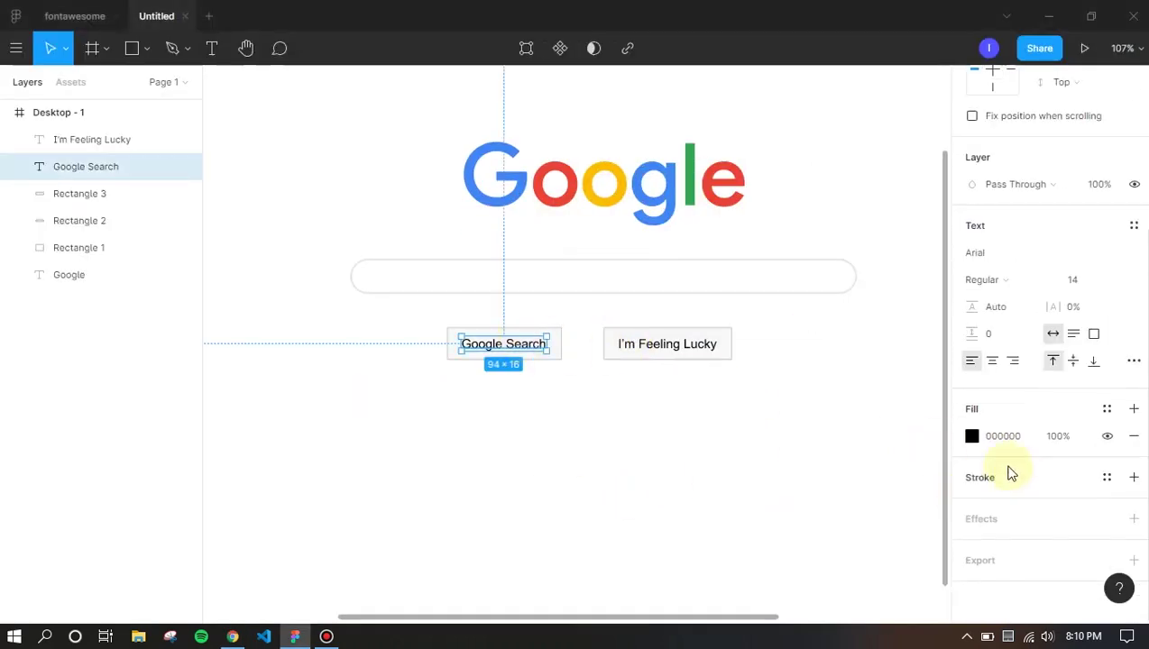
pyautogui.click(989, 436)
pyautogui.rightClick(1000, 441)
pyautogui.click(1034, 539)
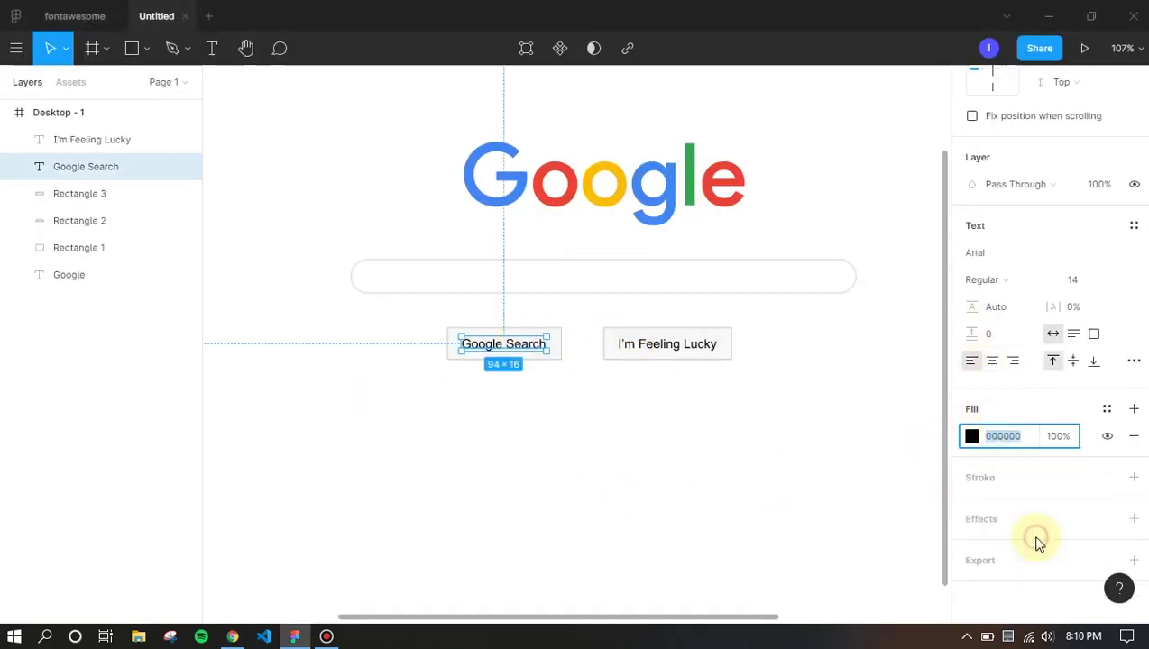
pyautogui.press('Return')
# Set the "I'm Feeling Lucky" label's fill to 5F6368 and deselect it
pyautogui.click(680, 347)
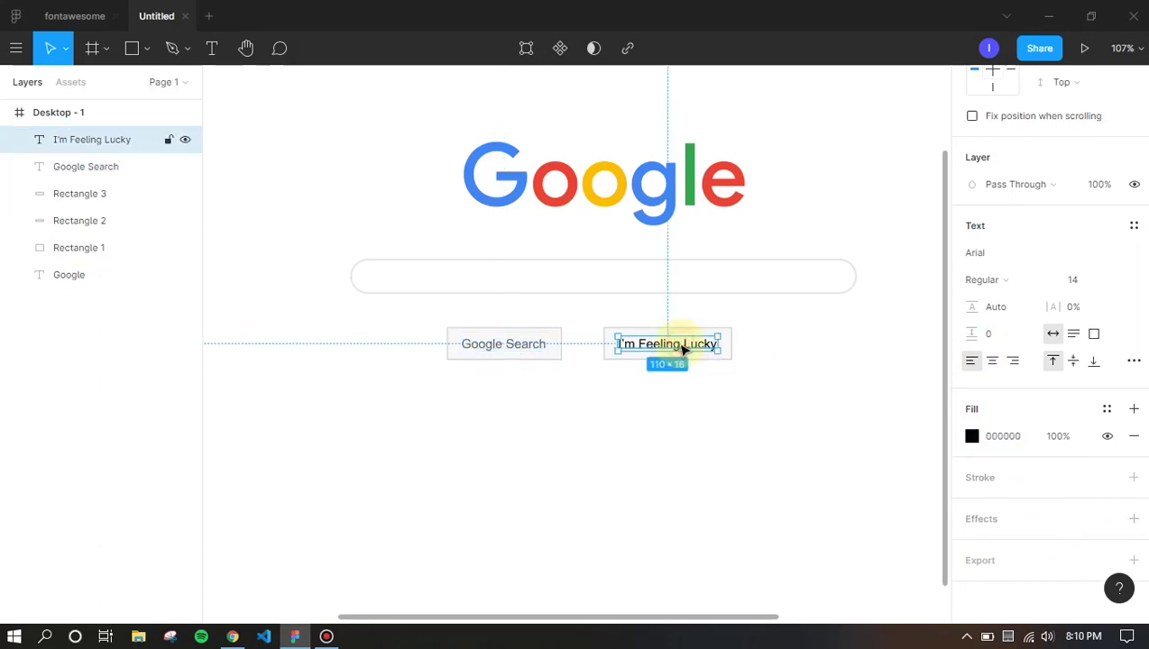
pyautogui.click(1003, 437)
pyautogui.rightClick(1010, 440)
pyautogui.click(1037, 529)
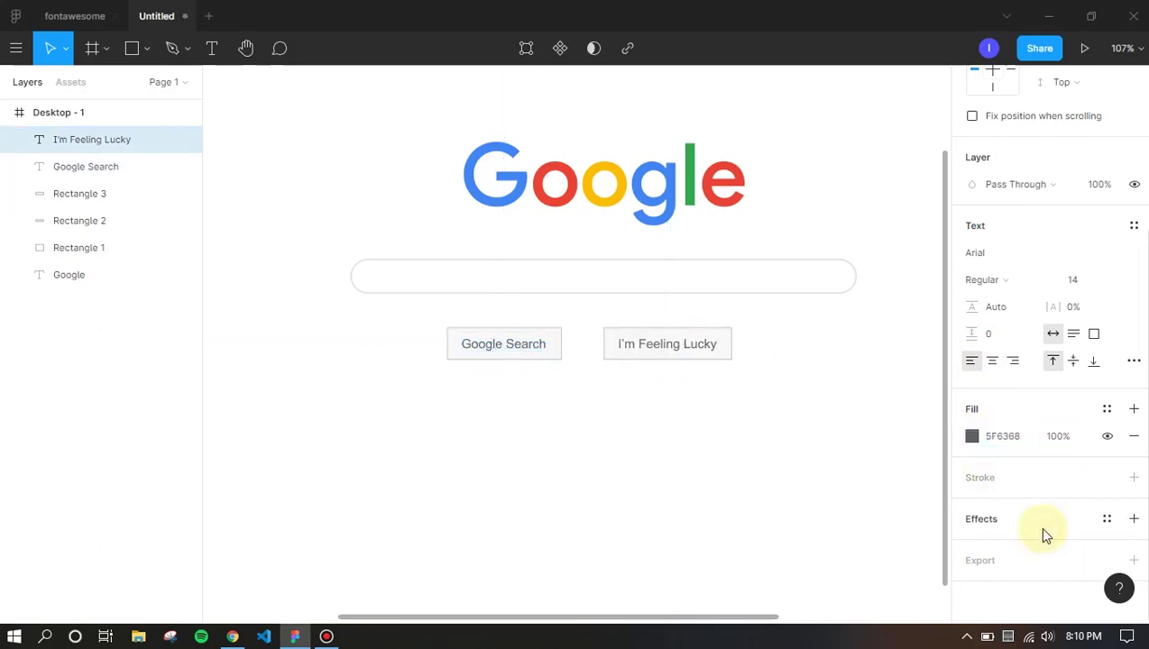
pyautogui.click(602, 460)
# Move both buttons with their labels to the centre below the search bar and deselect them
pyautogui.moveTo(427, 311); pyautogui.dragTo(798, 394)
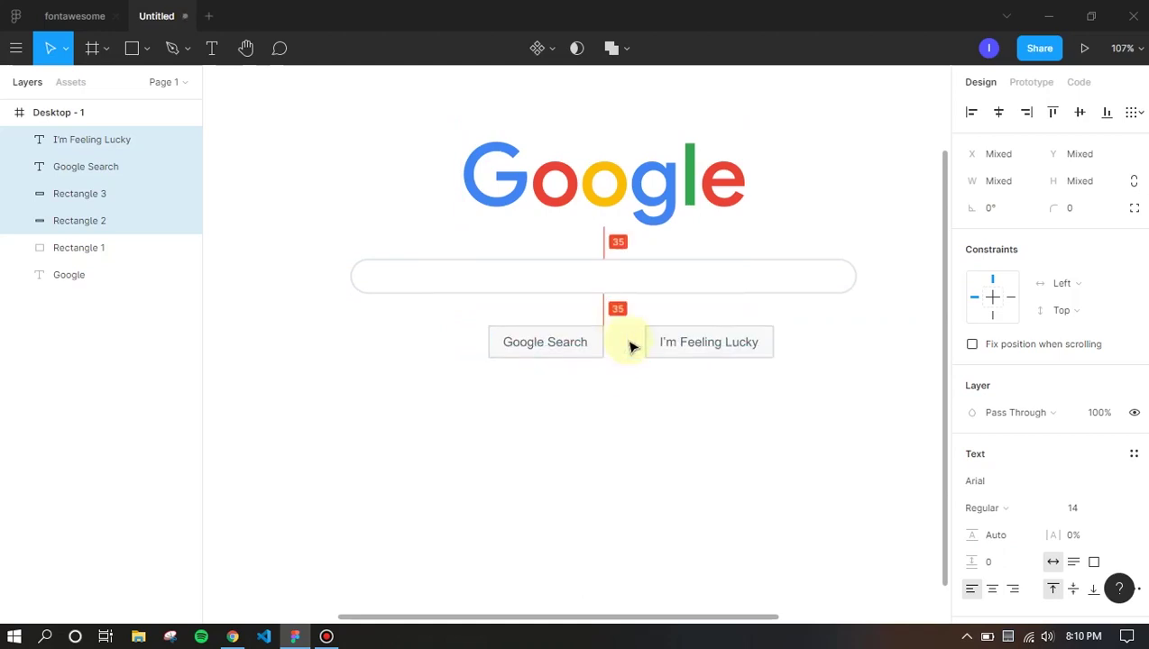
pyautogui.click(659, 457)
pyautogui.keyDown('ctrl'); pyautogui.scroll(-4, 659, 456); pyautogui.keyUp('ctrl')
pyautogui.scroll(-2, 766, 515)
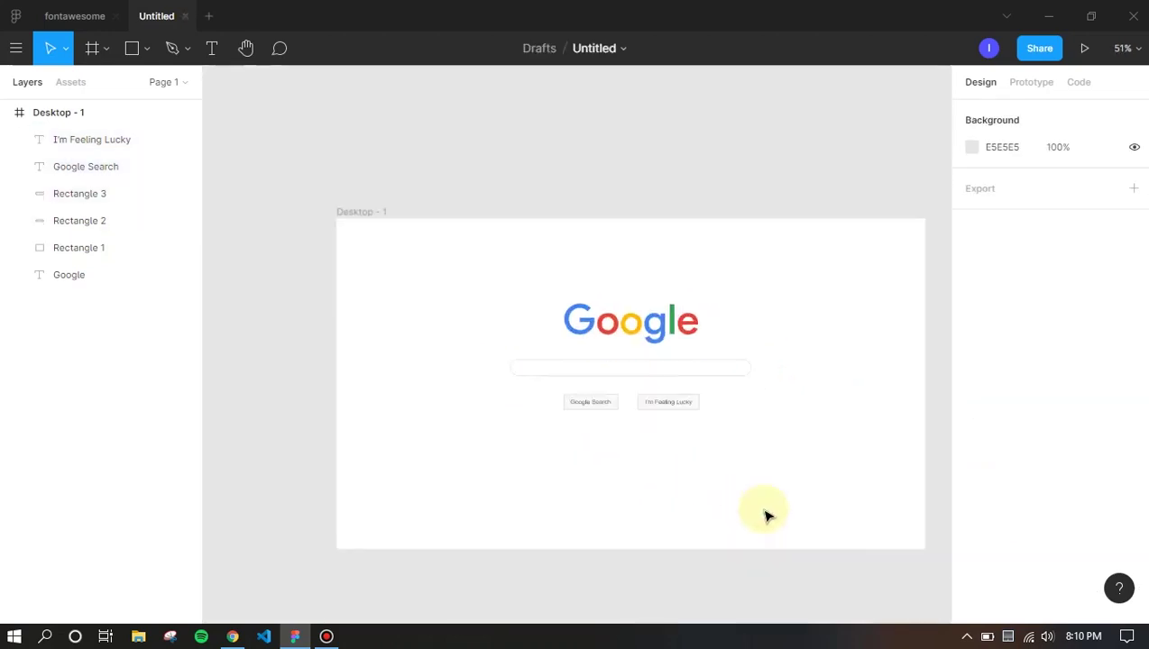
pyautogui.scroll(5, 767, 516)
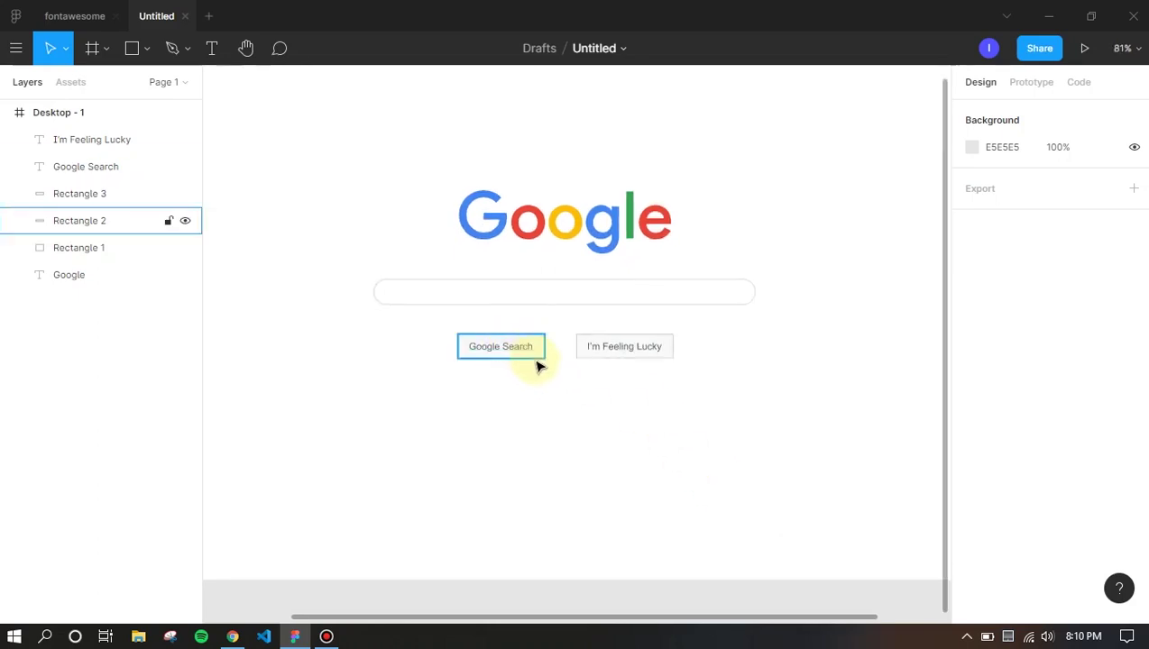
# Hide the stroke on both button rectangles and deselect them
pyautogui.click(534, 356)
pyautogui.scroll(-2, 1105, 581)
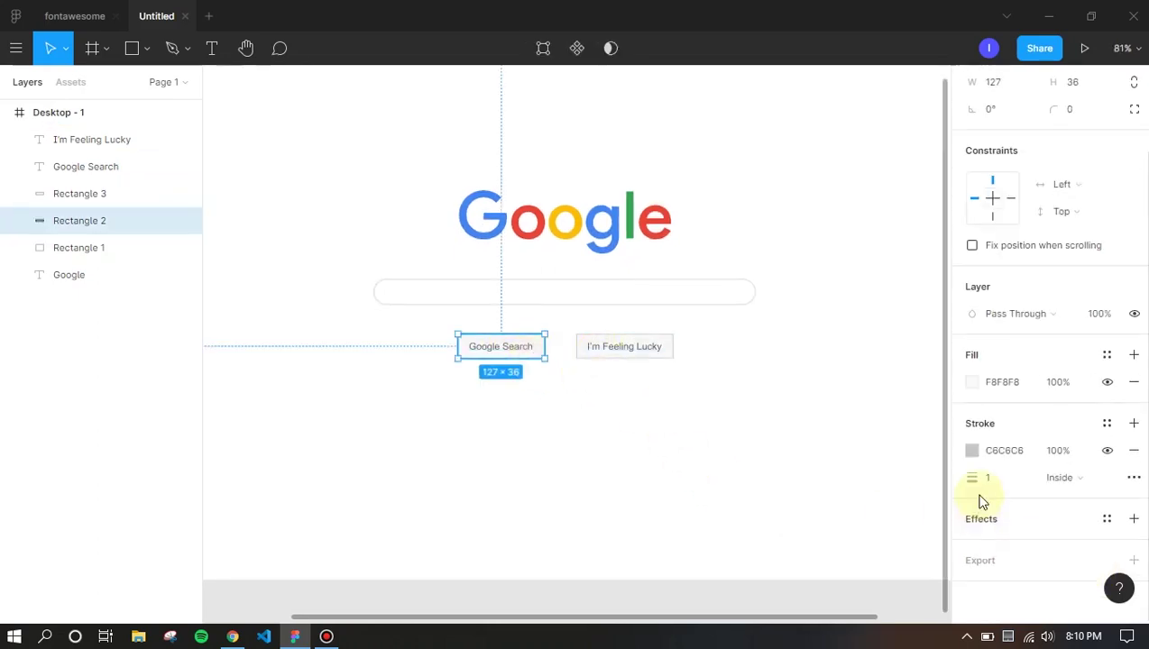
pyautogui.click(1107, 451)
pyautogui.click(659, 350)
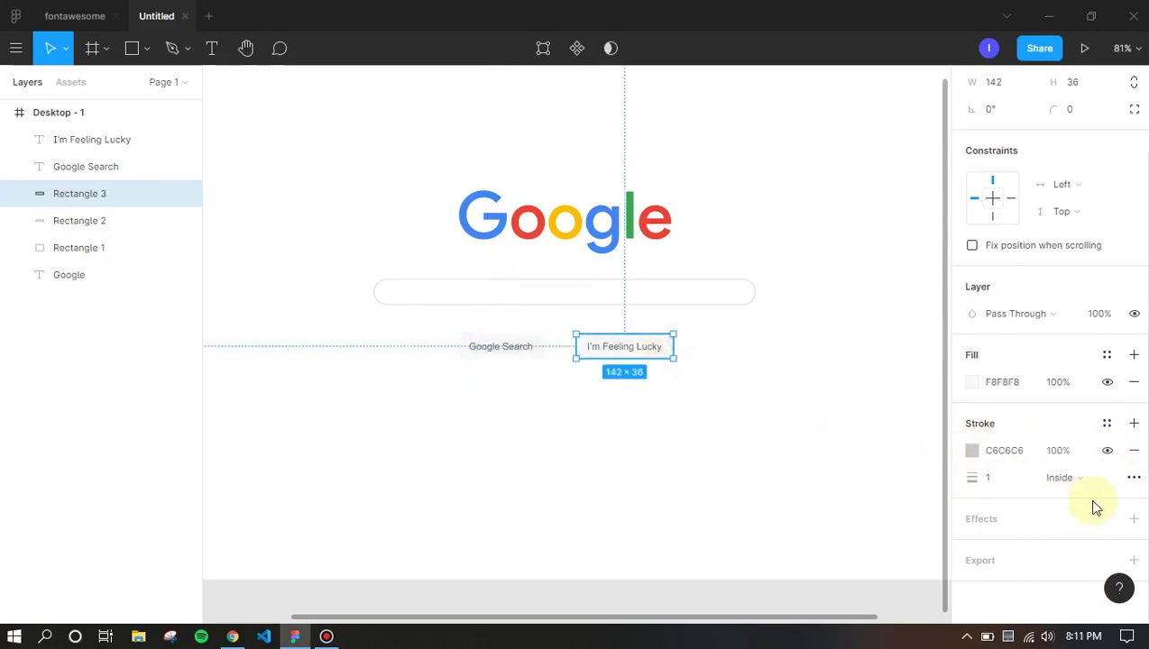
pyautogui.click(1107, 451)
pyautogui.click(711, 400)
pyautogui.scroll(2, 549, 436)
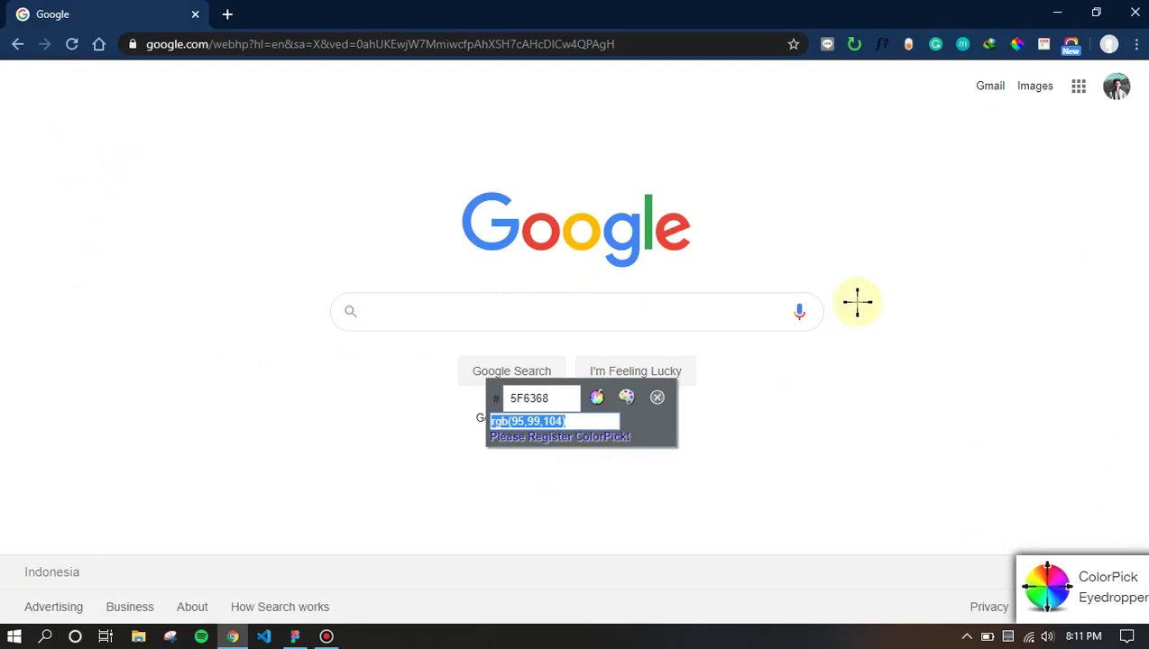
# Dismiss the colour readout in Chrome and, in Figma, enter "Google offered in:" in a widened text box below the "Google Search" button
pyautogui.press('Escape')
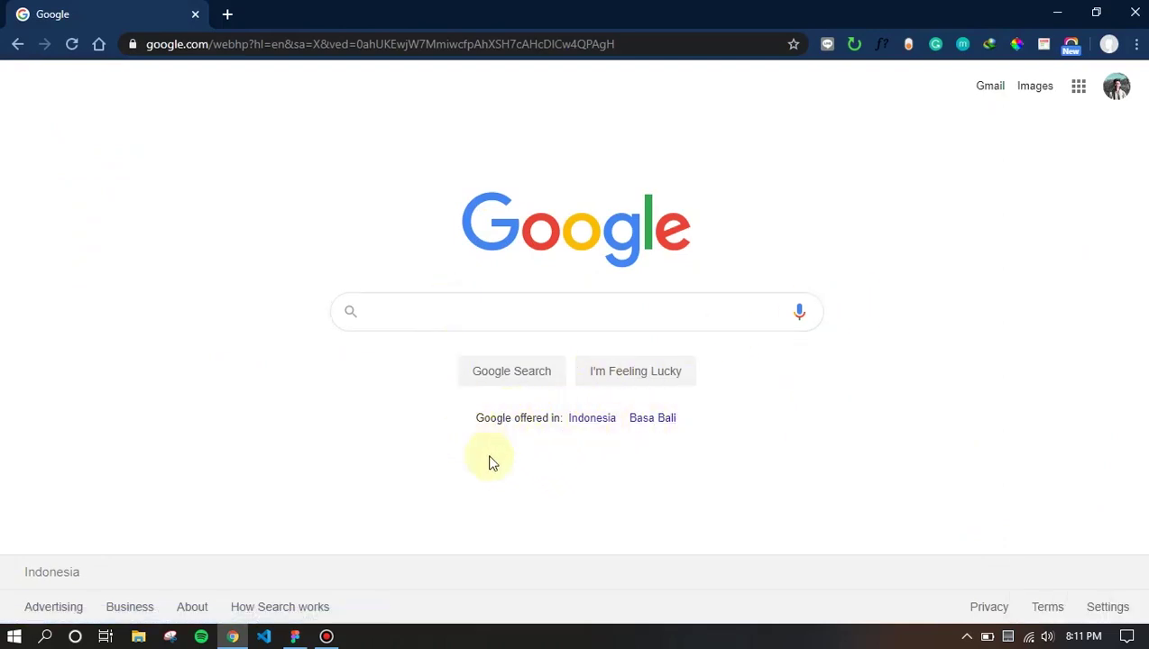
pyautogui.hotkey('alt', 'Tab')
pyautogui.hotkey('alt', 'Tab')
pyautogui.hotkey('alt', 'Tab')
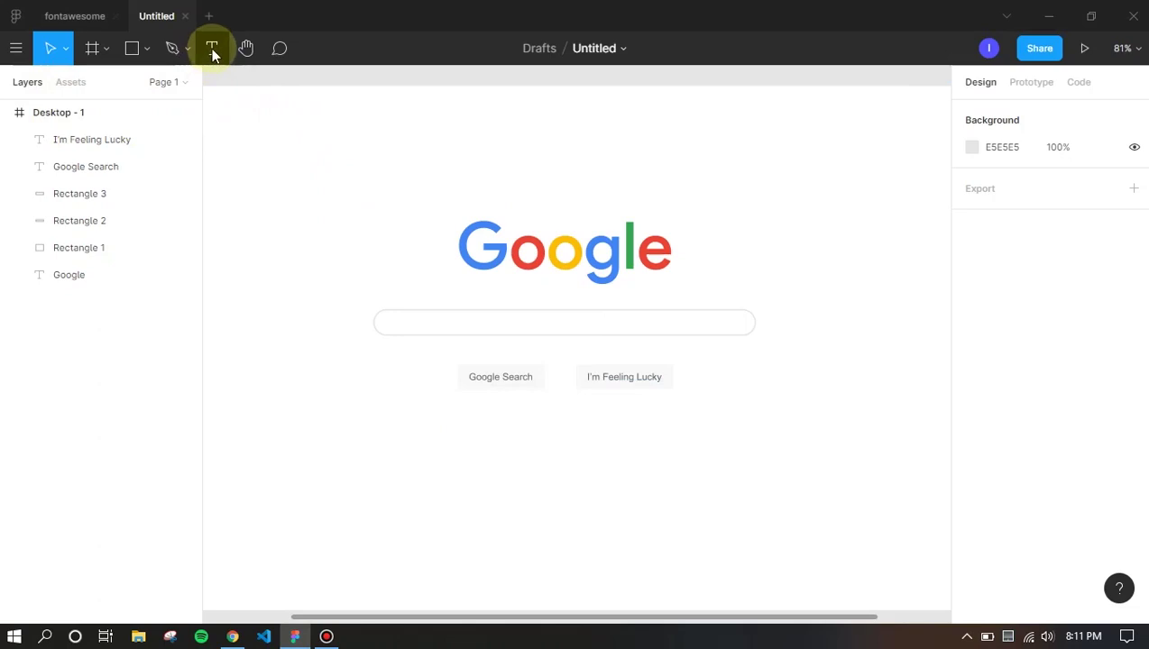
pyautogui.moveTo(465, 404); pyautogui.dragTo(535, 424)
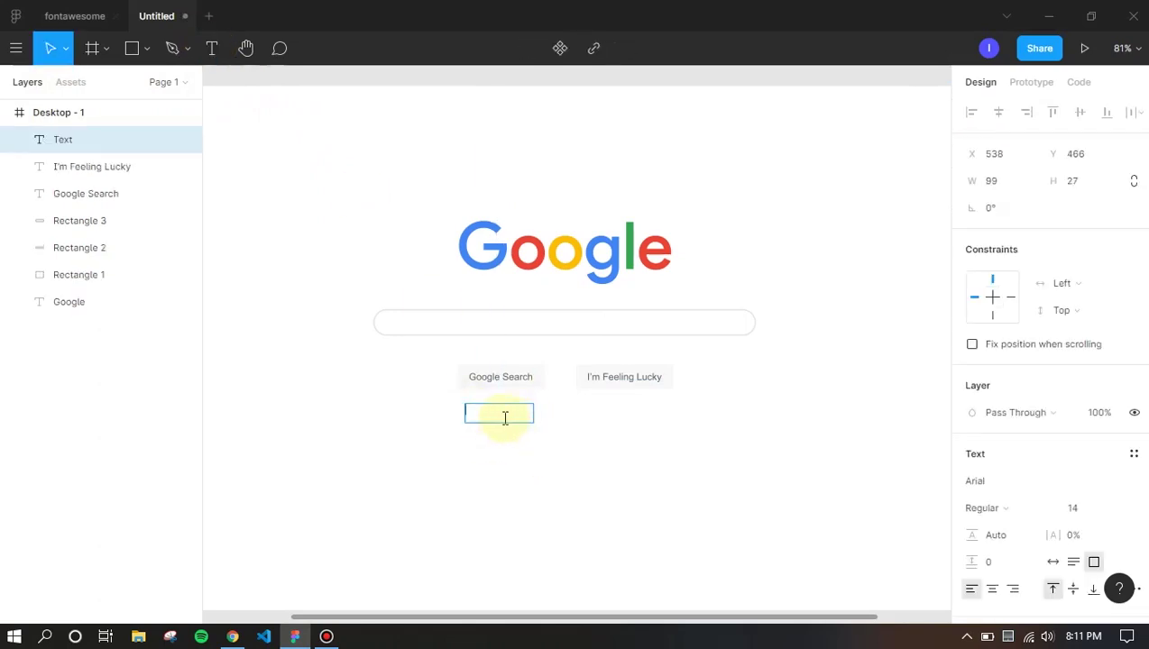
pyautogui.write('Google offered i')
pyautogui.moveTo(541, 423); pyautogui.dragTo(564, 417)
pyautogui.click(564, 417)
pyautogui.click(541, 413)
pyautogui.doubleClick(594, 422)
pyautogui.write(':')
# Append "Indonesia" and "Basa Bali" to the language line, spacing the two names apart as on the live page
pyautogui.hotkey('alt', 'Tab')
pyautogui.hotkey('alt', 'Tab')
pyautogui.hotkey('alt', 'Tab')
pyautogui.hotkey('alt', 'Tab')
pyautogui.write('Indonesia')
pyautogui.hotkey('alt', 'Tab')
pyautogui.hotkey('alt', 'Tab')
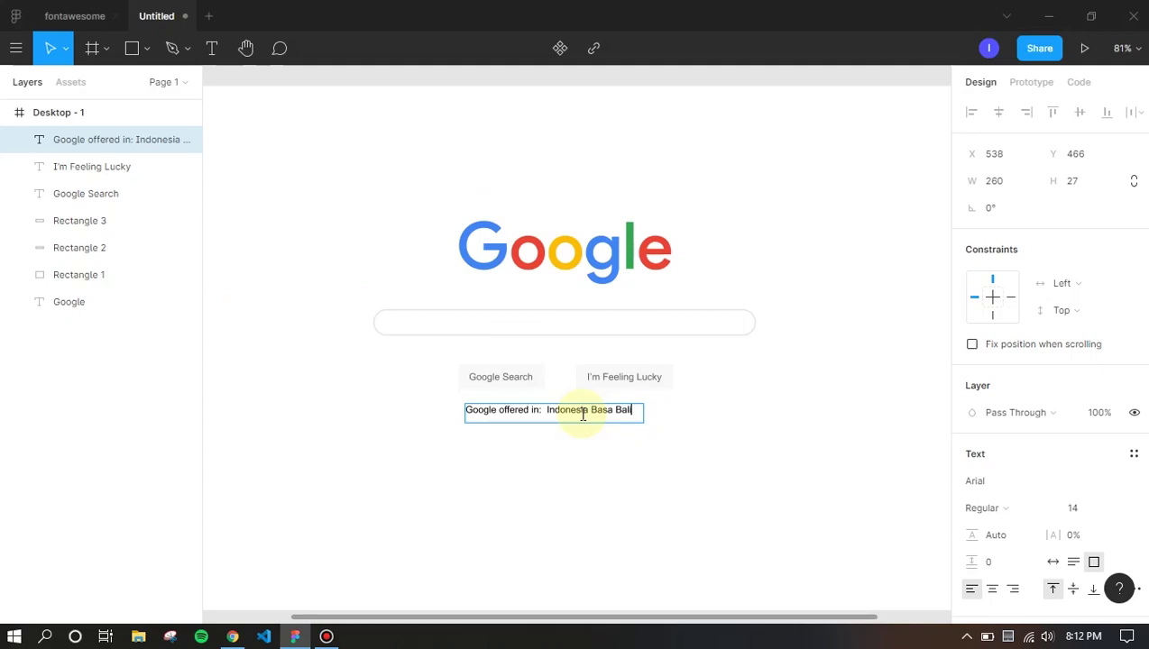
pyautogui.hotkey('alt', 'Tab')
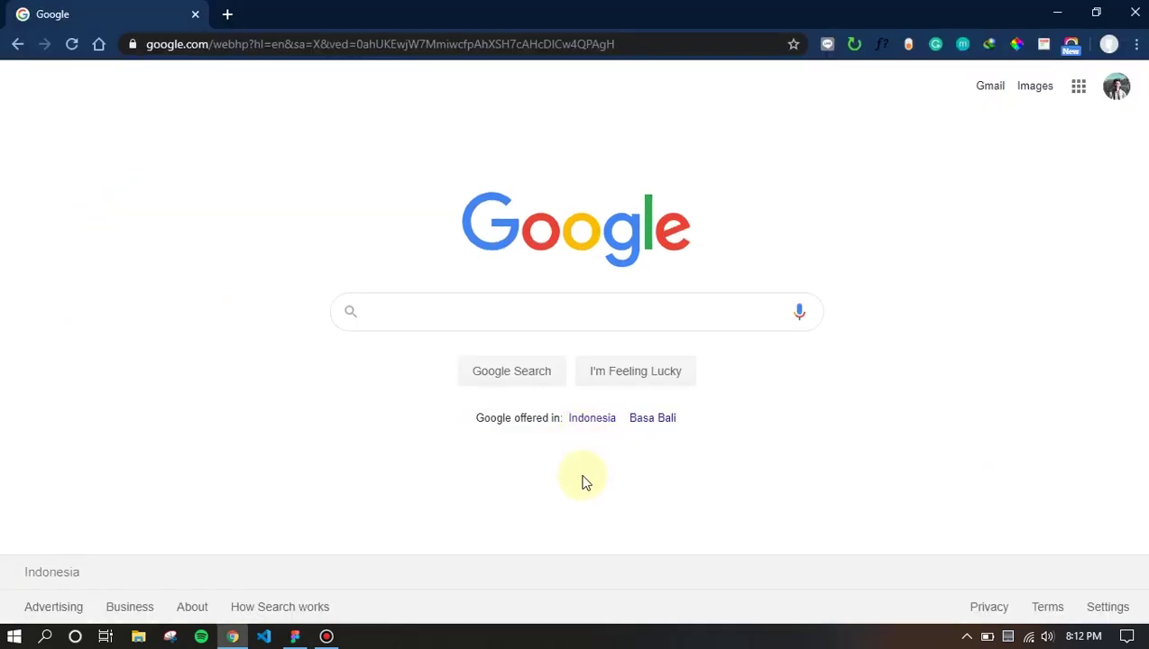
pyautogui.hotkey('alt', 'Tab')
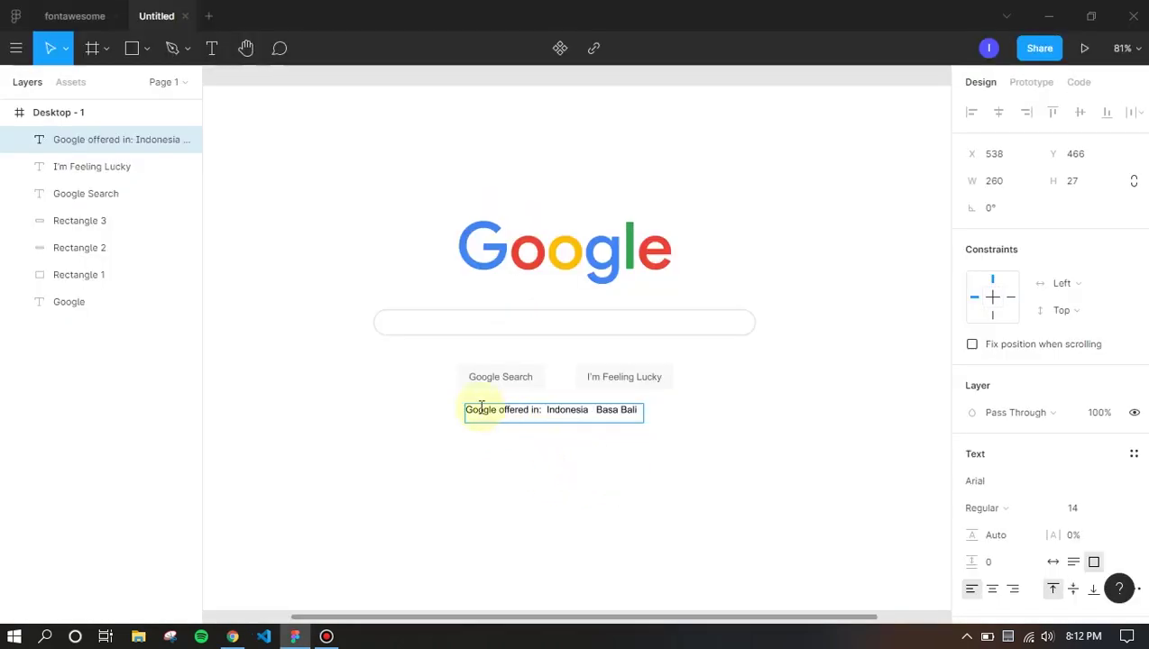
# Sample the live "Indonesia" link's colour in Chrome with ColorPick and copy its hex code
pyautogui.hotkey('alt', 'Tab')
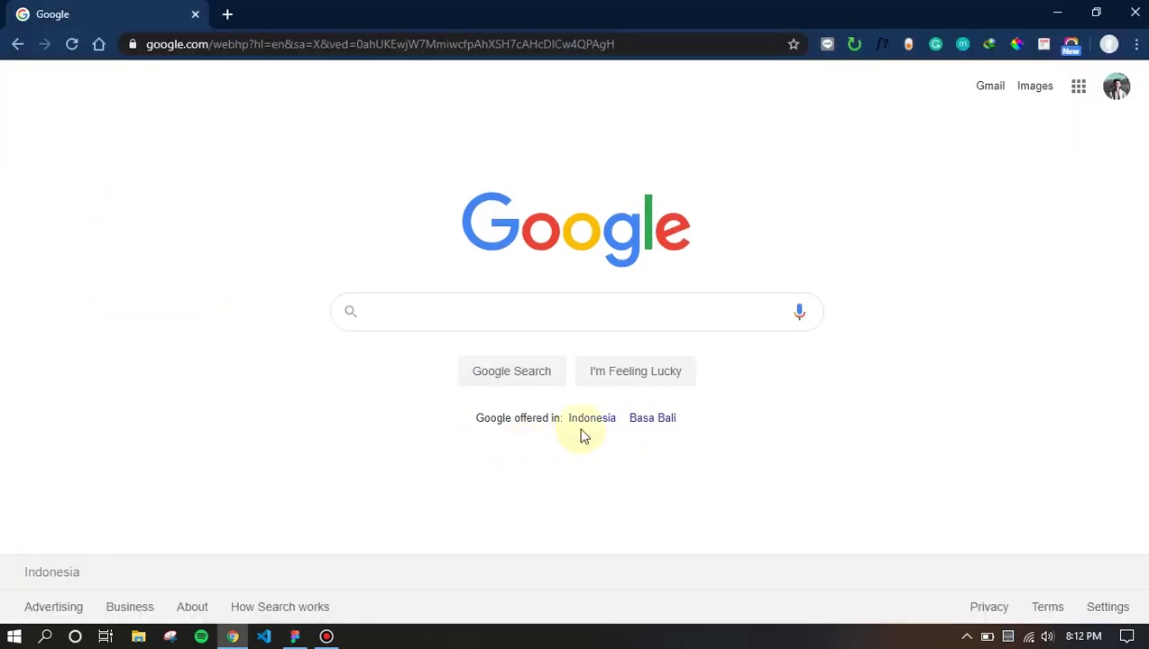
pyautogui.click(1016, 43)
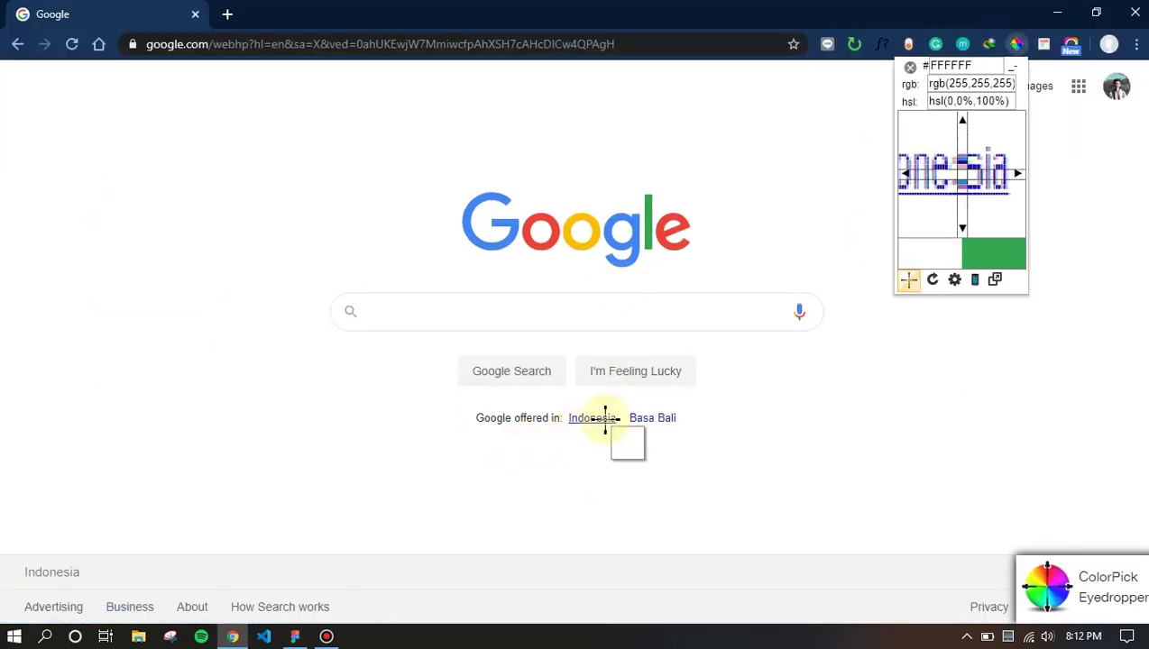
pyautogui.click(606, 417)
pyautogui.rightClick(656, 456)
pyautogui.click(674, 468)
# Switch to Figma and paste the copied colour 1A0DBE as the fill of the selected word "Indonesia"
pyautogui.hotkey('alt', 'Tab')
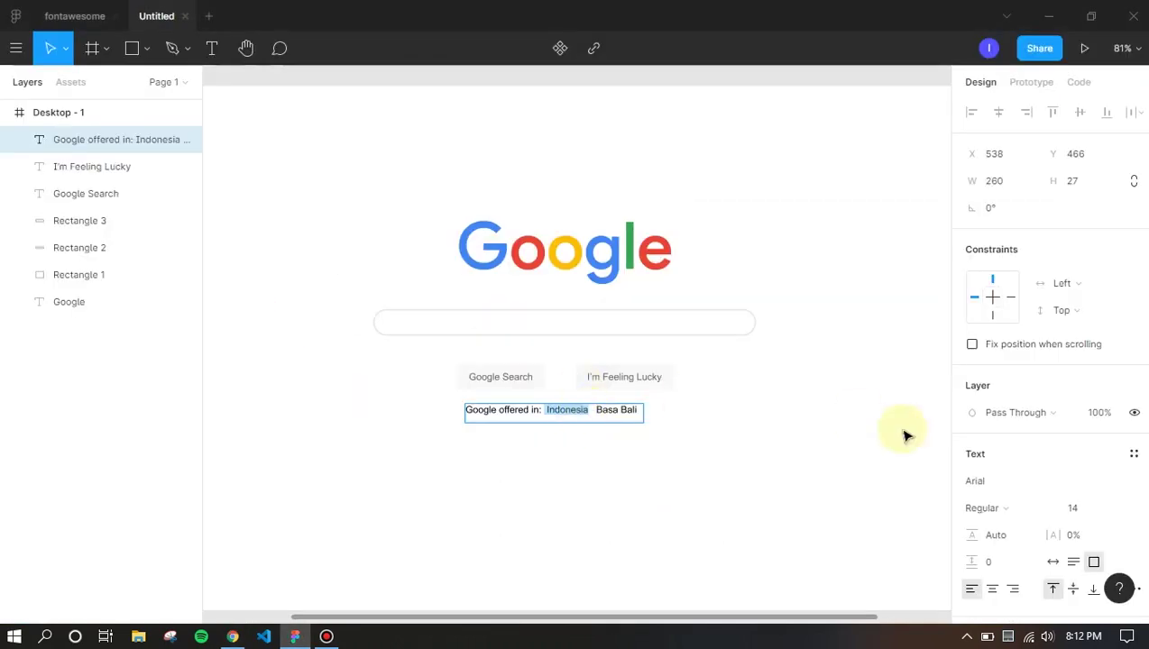
pyautogui.scroll(-3, 1000, 532)
pyautogui.rightClick(999, 436)
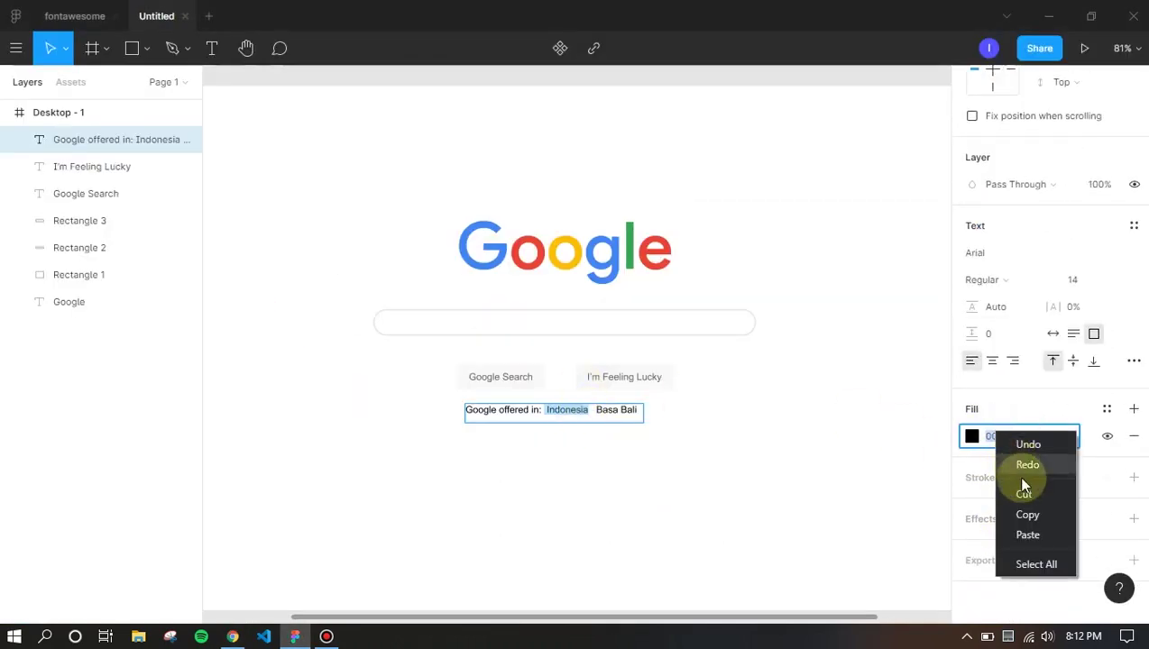
pyautogui.click(1033, 541)
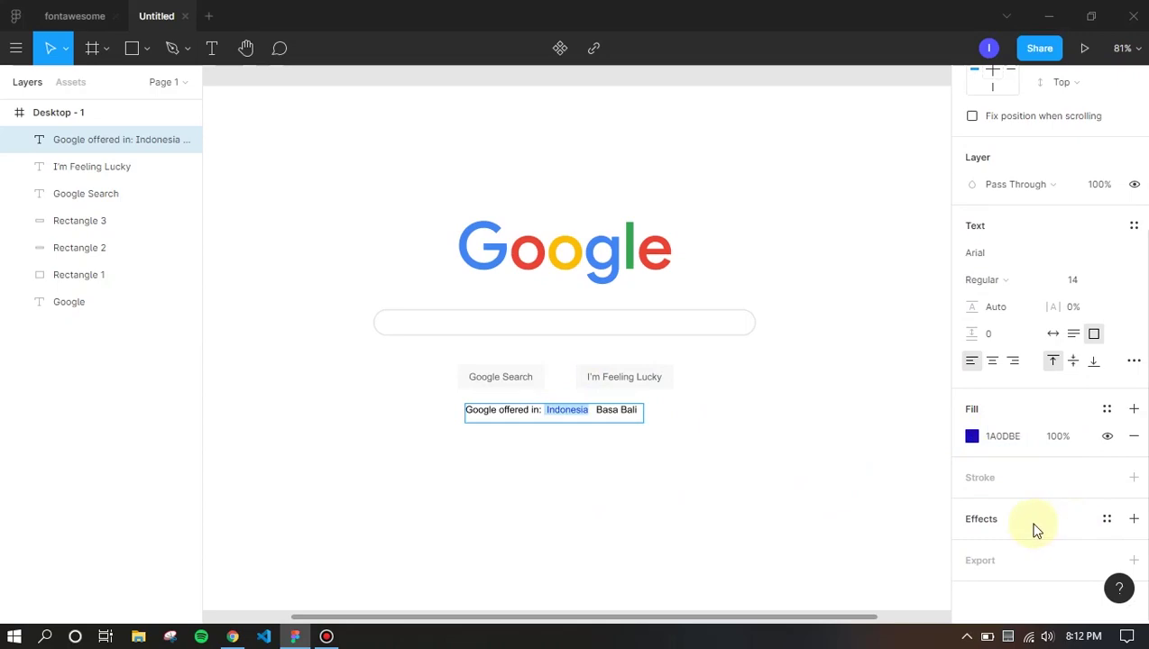
pyautogui.click(1037, 523)
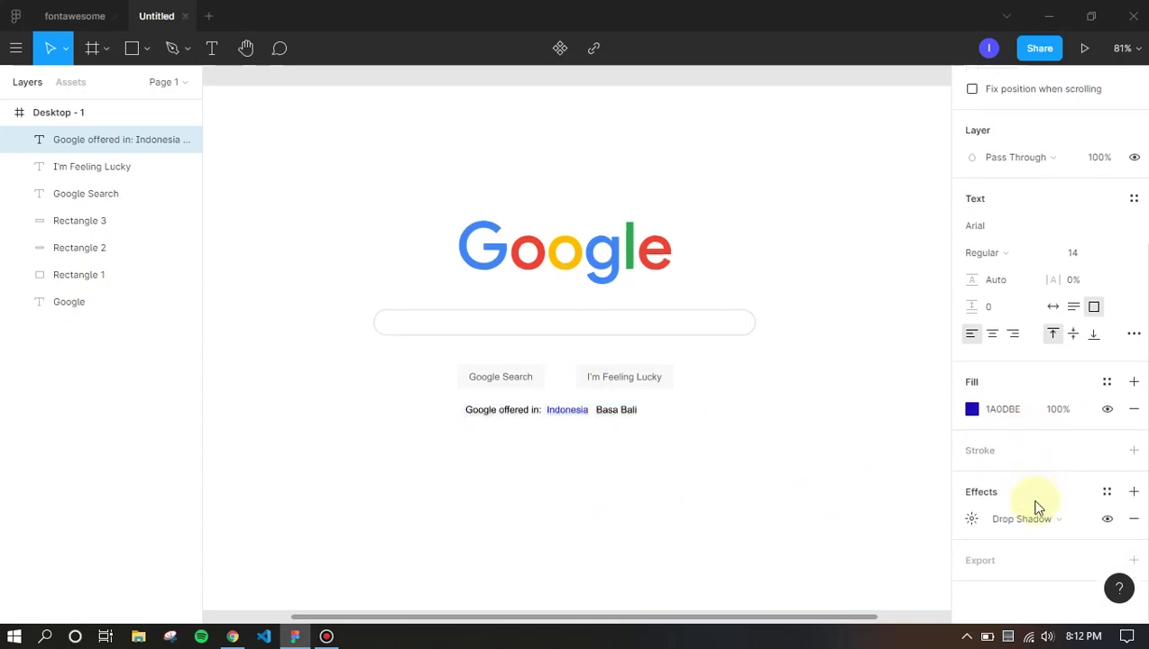
pyautogui.click(1134, 492)
pyautogui.click(1135, 493)
pyautogui.click(1132, 518)
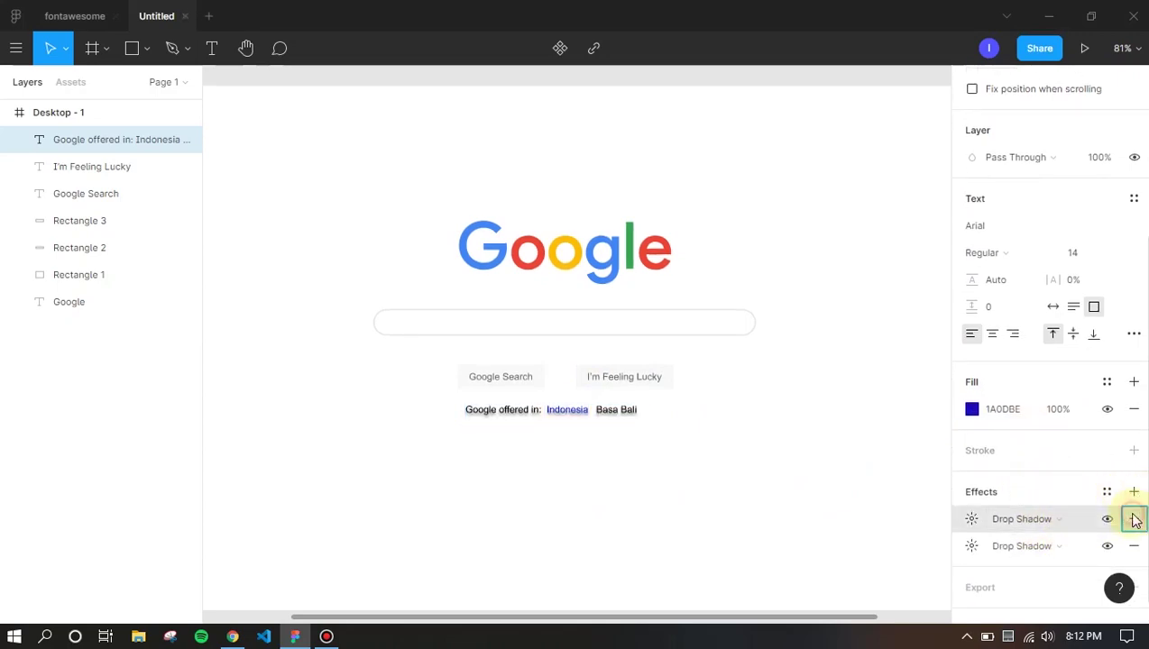
pyautogui.click(1132, 519)
pyautogui.click(1132, 518)
pyautogui.click(1134, 520)
pyautogui.click(1134, 520)
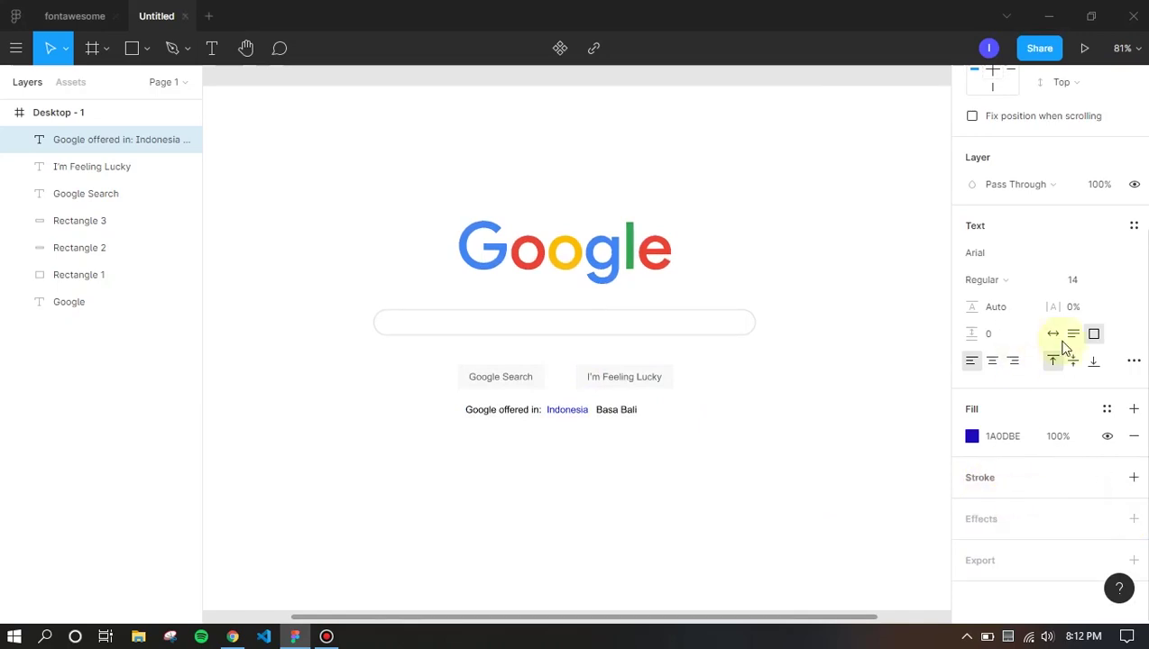
# Underline the words "Indonesia" and "Basa Bali" in the language line
pyautogui.scroll(2, 1037, 351)
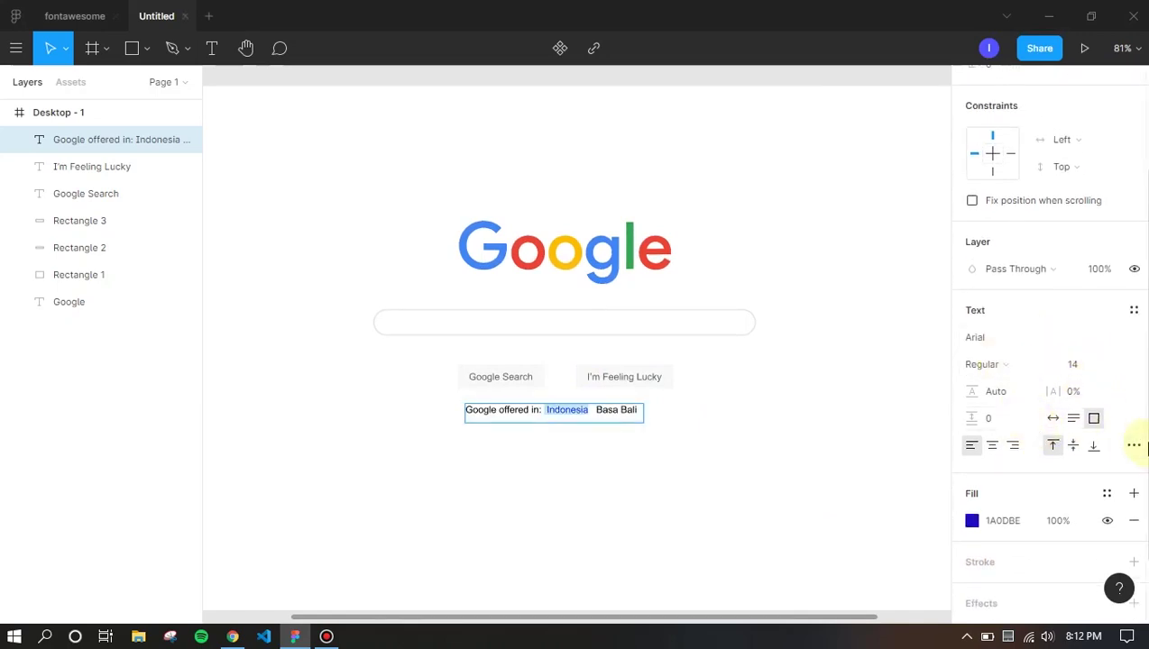
pyautogui.click(1133, 448)
pyautogui.click(910, 357)
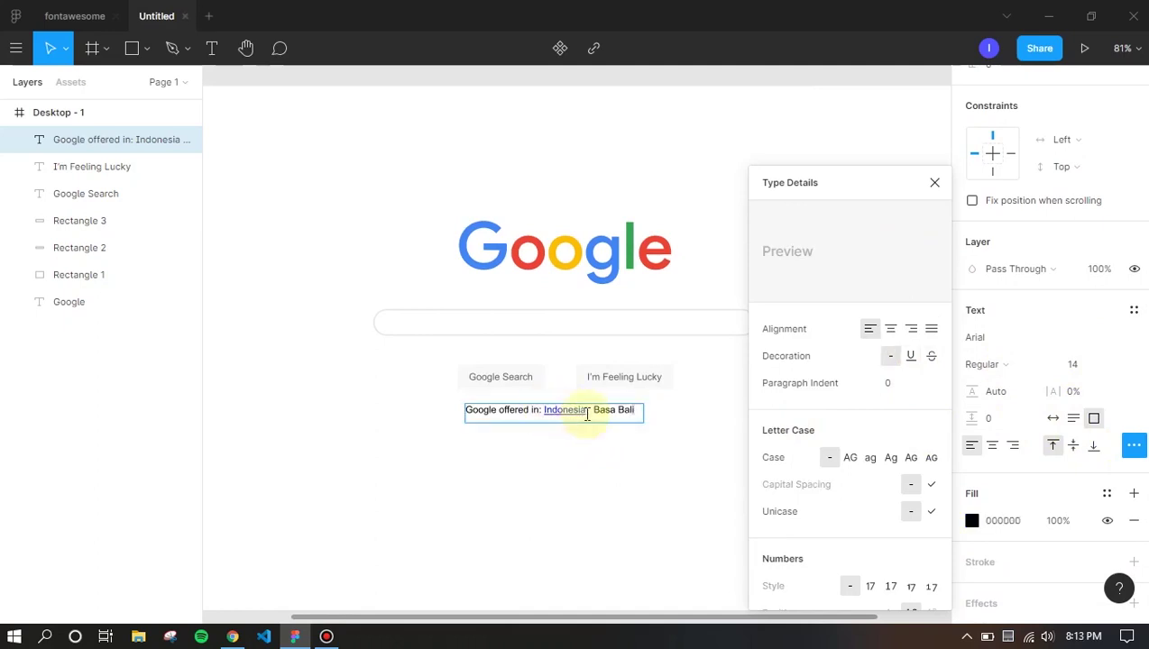
pyautogui.click(910, 356)
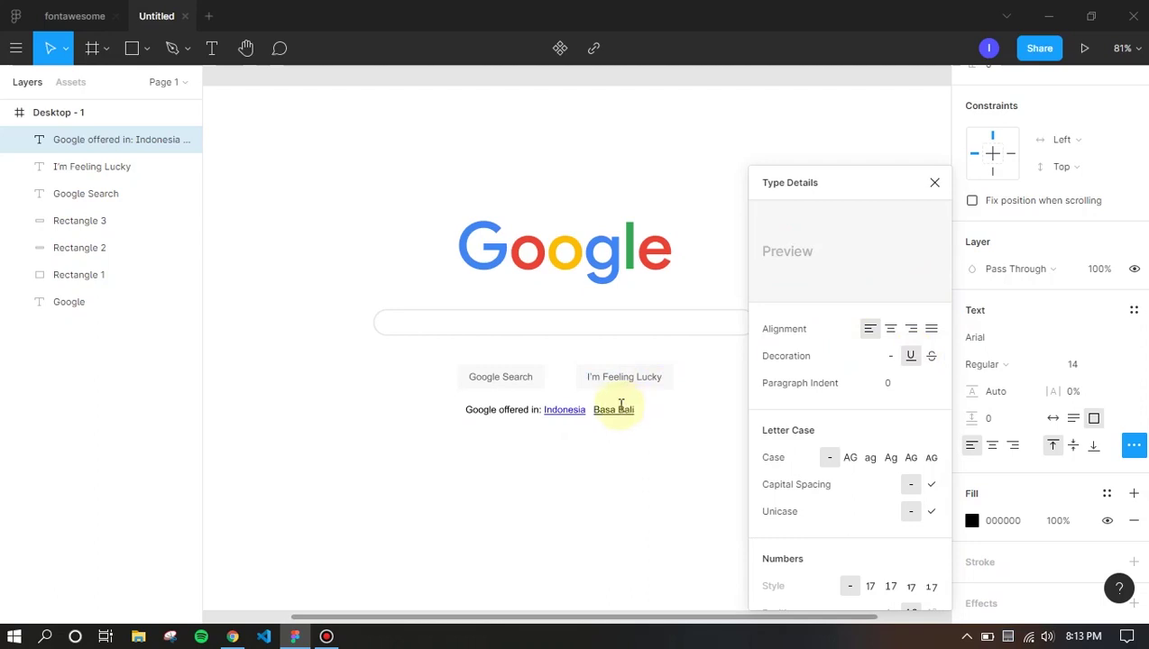
# Set the fill of "Basa Bali" to 1A0DBE and deselect the language line
pyautogui.rightClick(1005, 521)
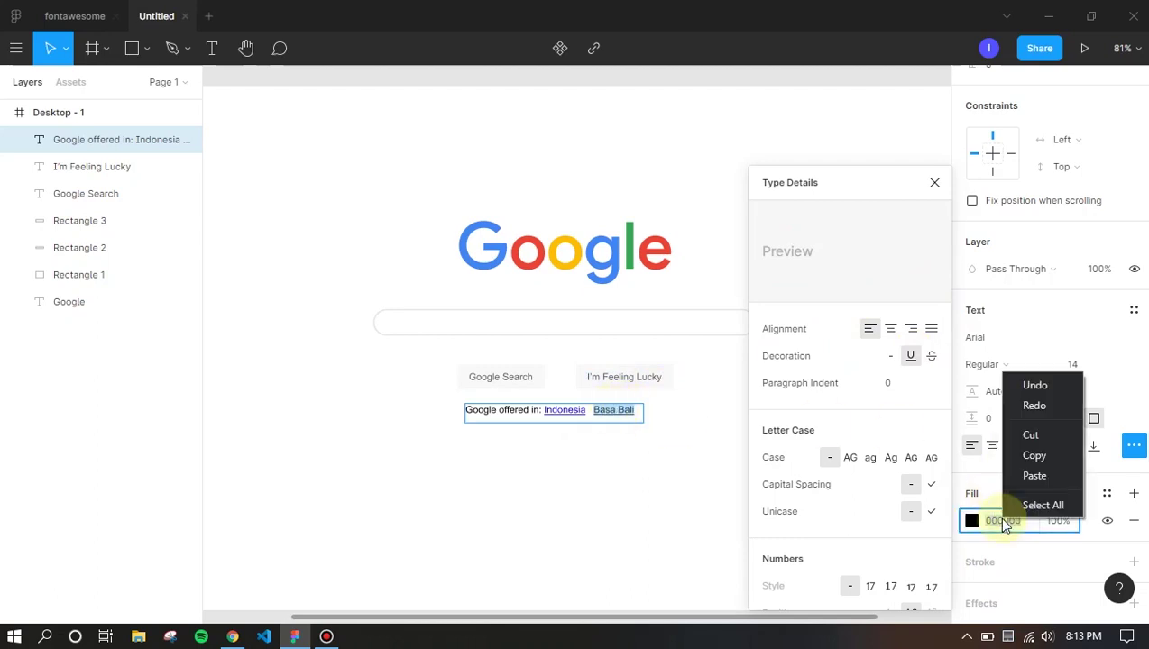
pyautogui.click(1031, 477)
pyautogui.press('Escape')
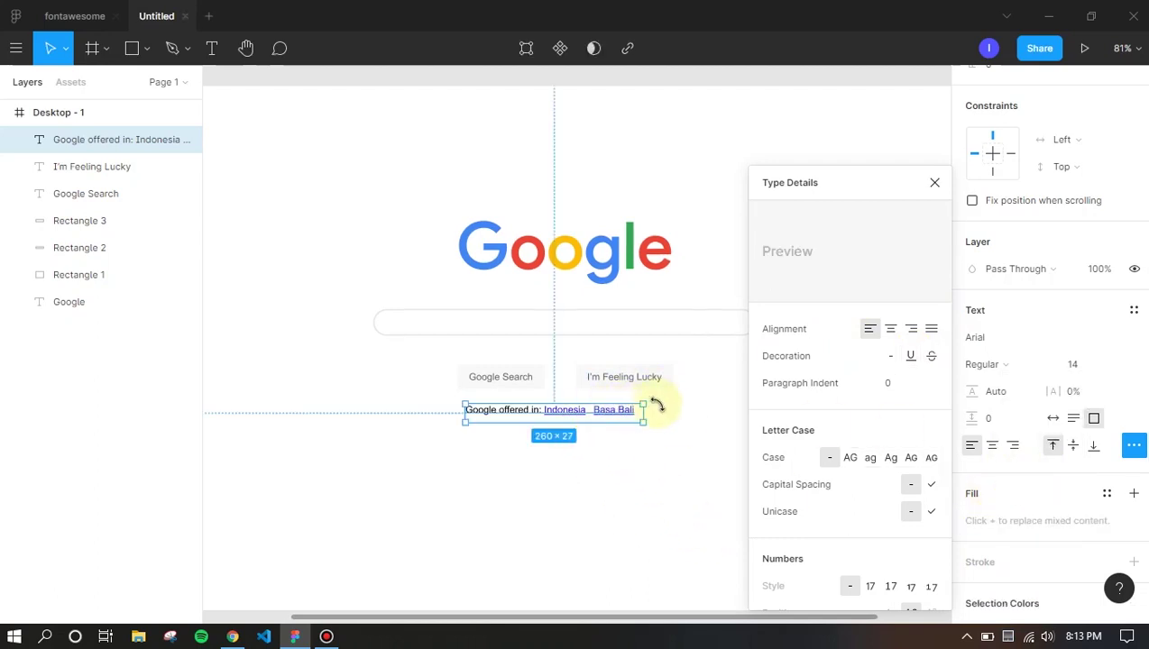
pyautogui.press('Escape')
# In Chrome, dismiss the old colour readout, sample the live "Google offered in:" text with ColorPick and copy its hex code
pyautogui.hotkey('alt', 'Tab')
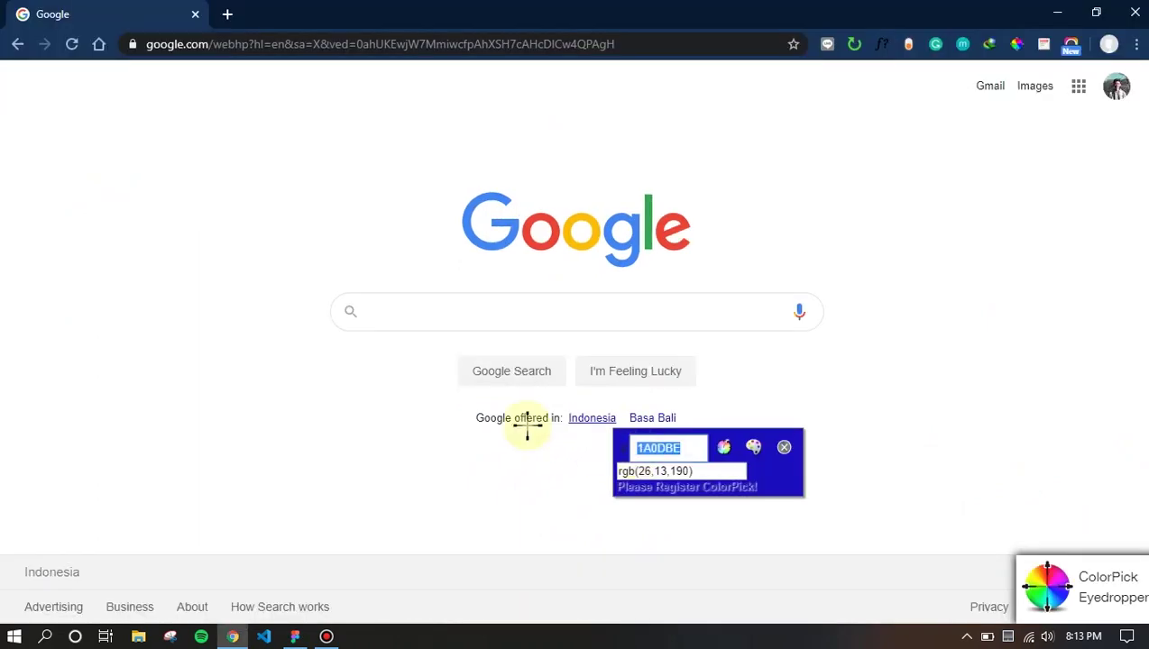
pyautogui.press('Escape')
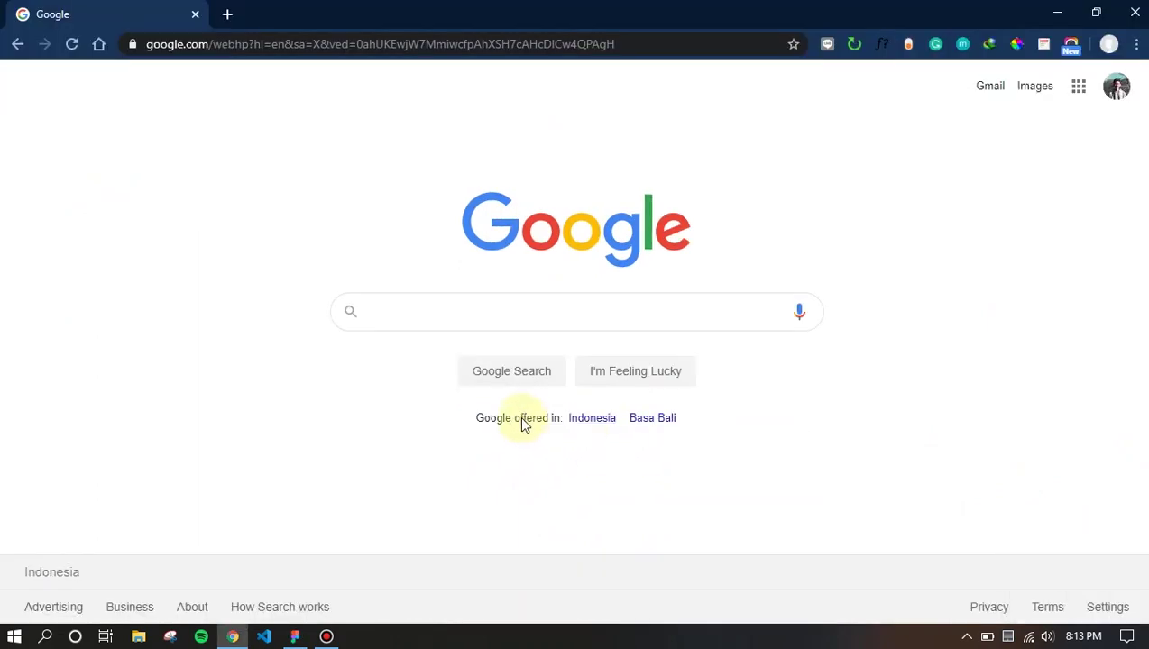
pyautogui.click(1016, 44)
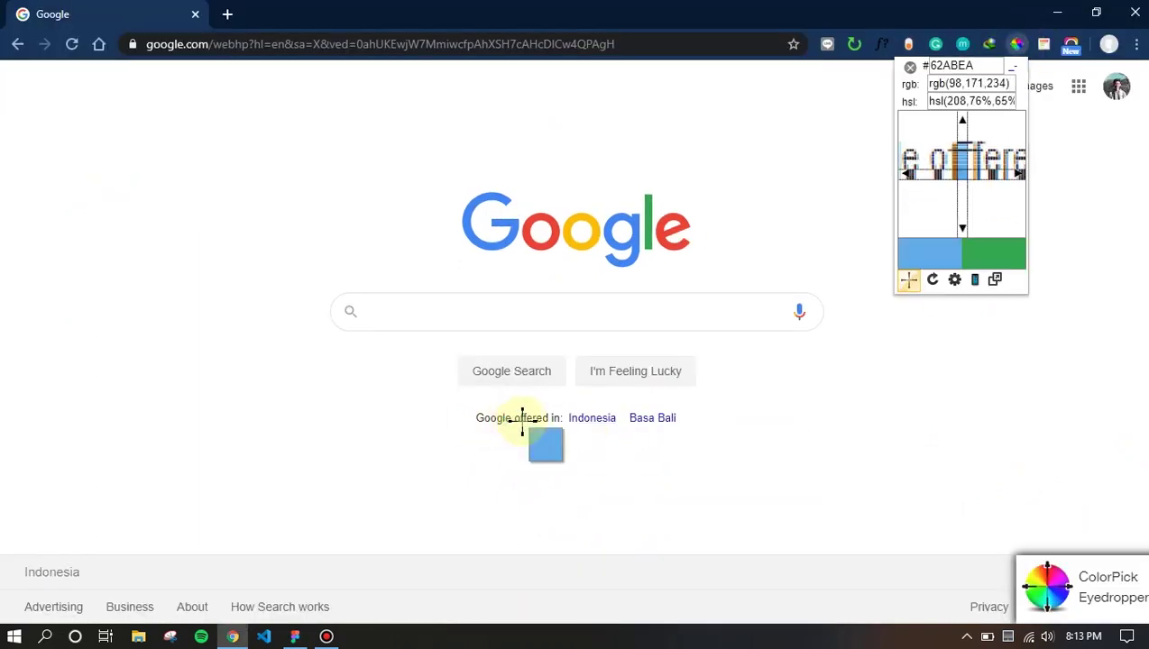
pyautogui.click(527, 418)
pyautogui.rightClick(570, 448)
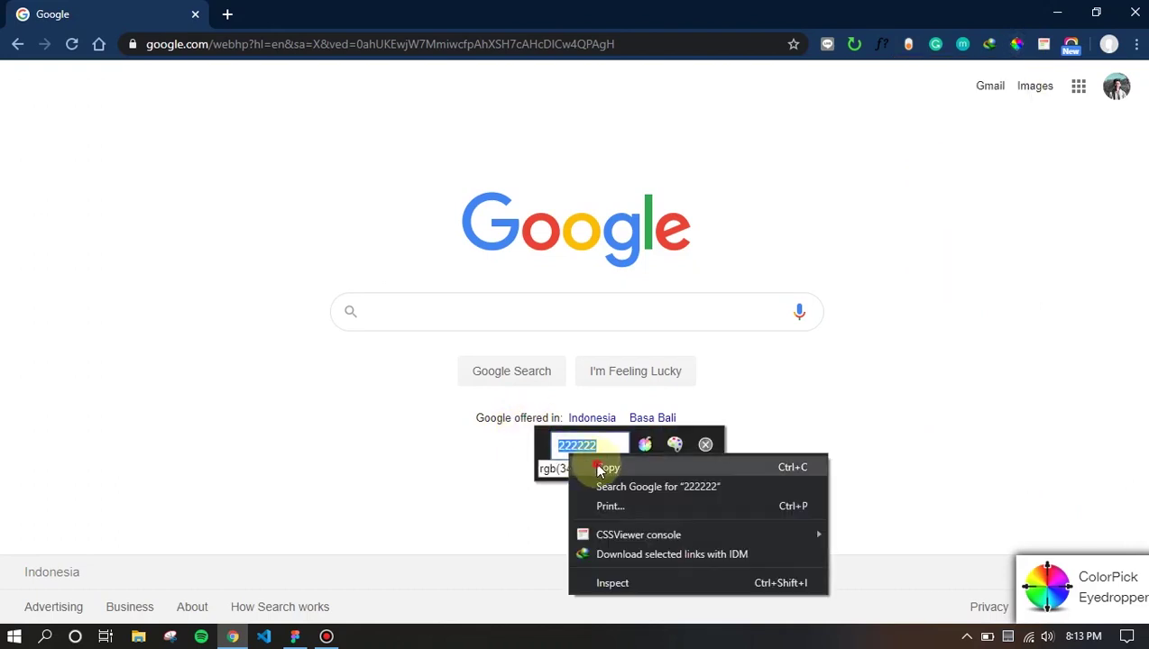
pyautogui.click(595, 466)
# Switch to Figma and paste 222222 as the fill of the "Google offered in:" words only
pyautogui.hotkey('alt', 'Tab')
pyautogui.click(502, 415)
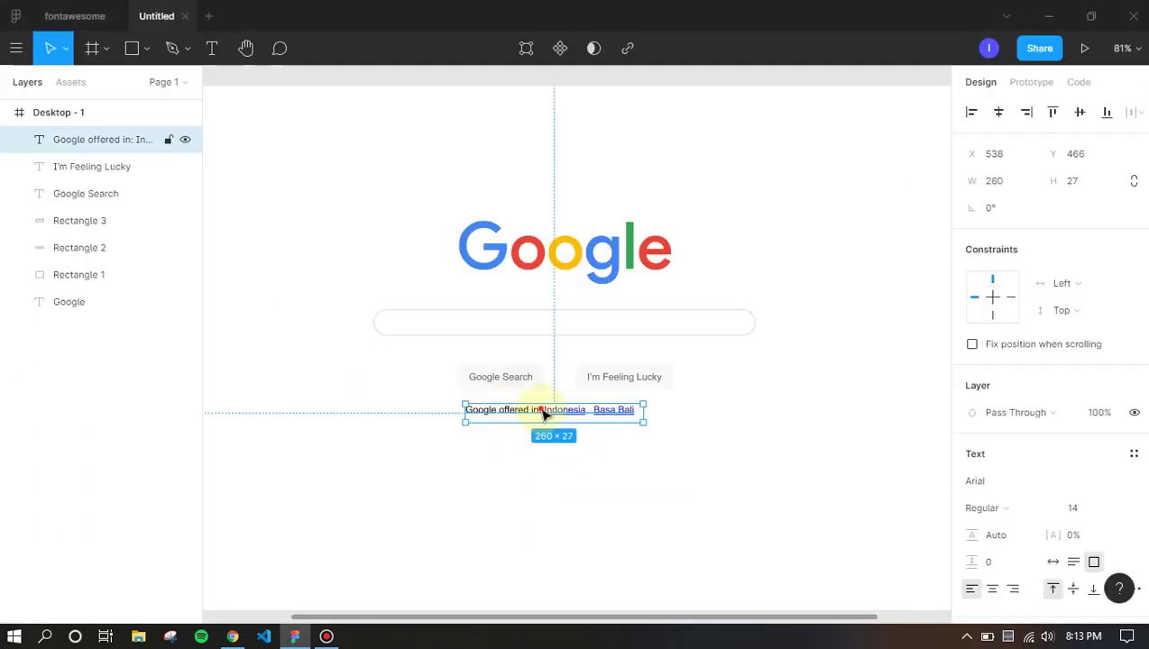
pyautogui.doubleClick(542, 413)
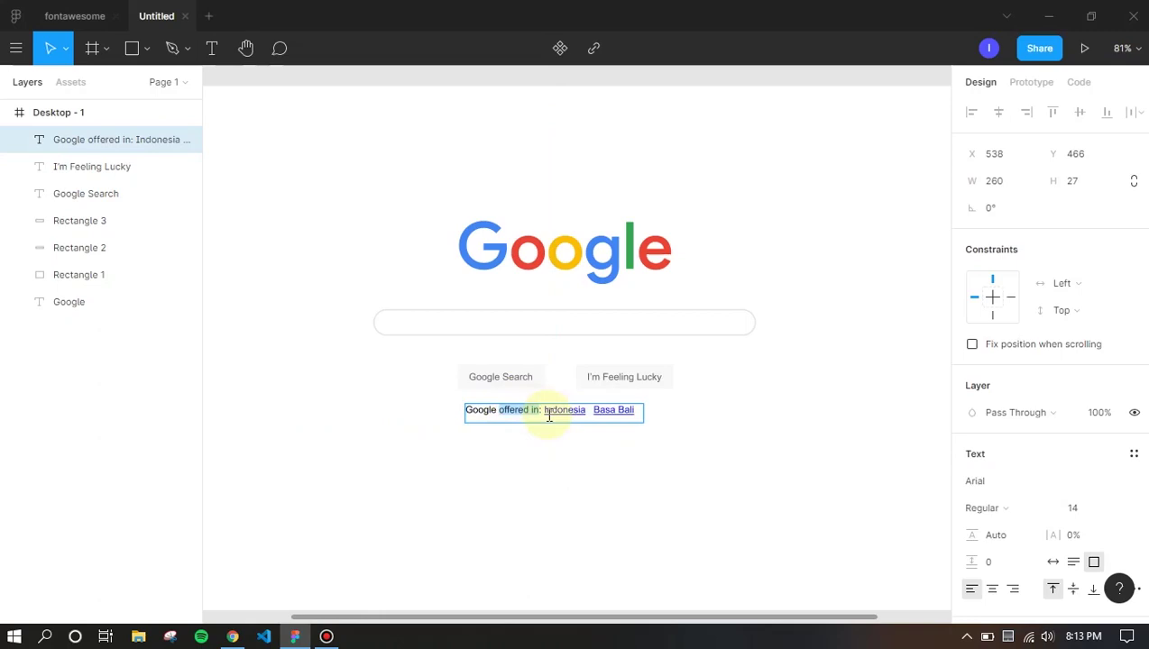
pyautogui.scroll(-5, 981, 515)
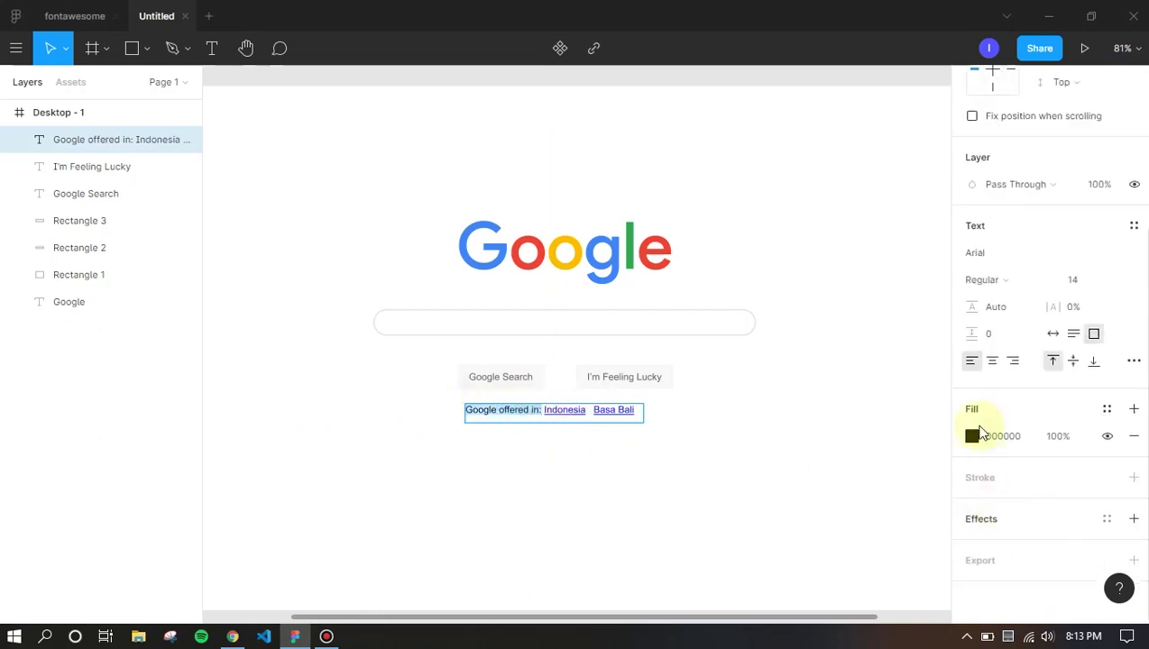
pyautogui.rightClick(992, 445)
pyautogui.click(1034, 535)
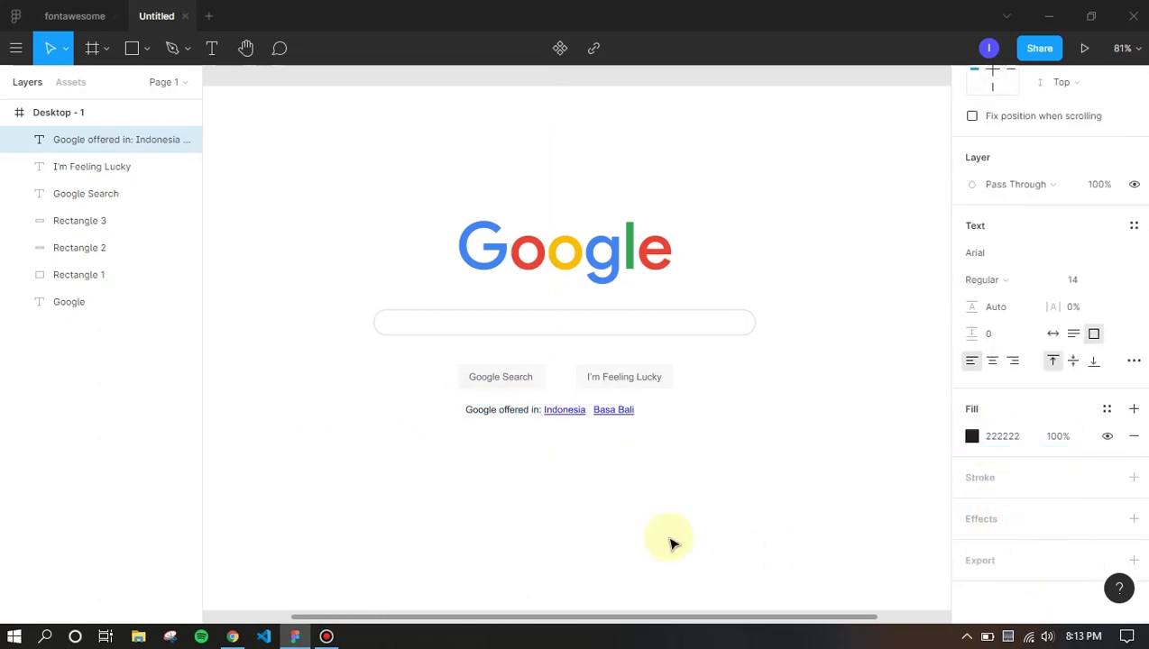
pyautogui.press('Escape')
# Set the language line's text box to auto width and centre it horizontally beneath the two buttons
pyautogui.scroll(-3, 1087, 521)
pyautogui.scroll(2, 1082, 496)
pyautogui.scroll(5, 1075, 523)
pyautogui.click(1051, 551)
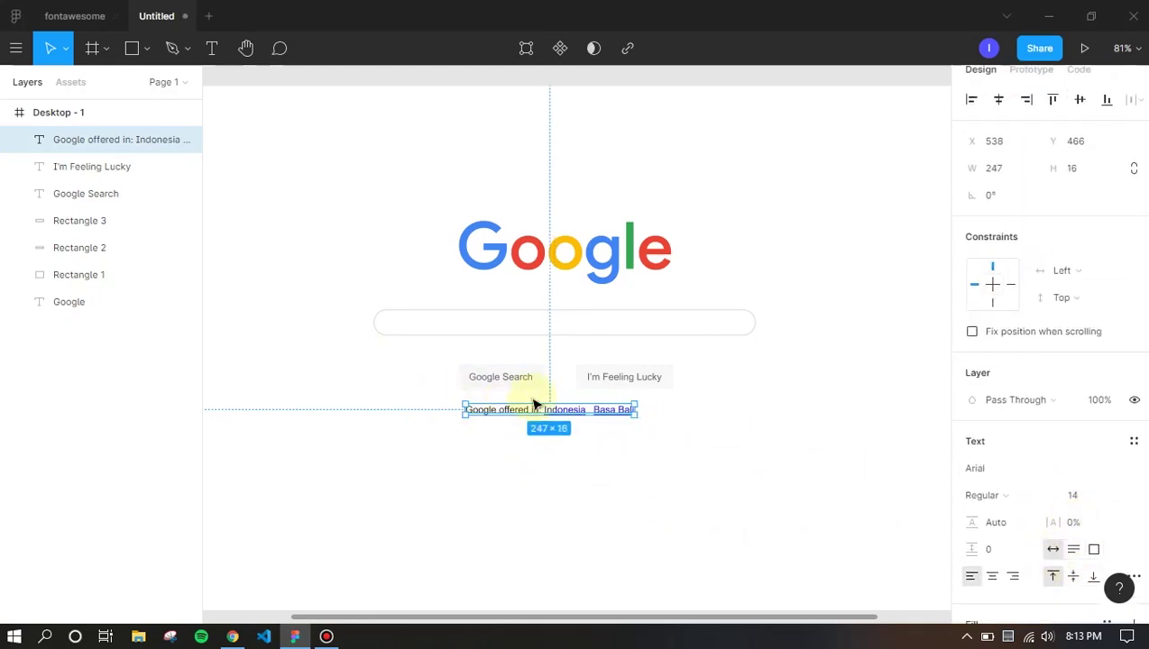
pyautogui.moveTo(547, 418)
pyautogui.mouseDown()
pyautogui.moveTo(576, 424)
pyautogui.moveTo(562, 422)
pyautogui.mouseUp()
pyautogui.click(636, 471)
# Compare the language line with the live page, set its font size to 13 and recentre it beneath the buttons
pyautogui.hotkey('alt', 'Tab')
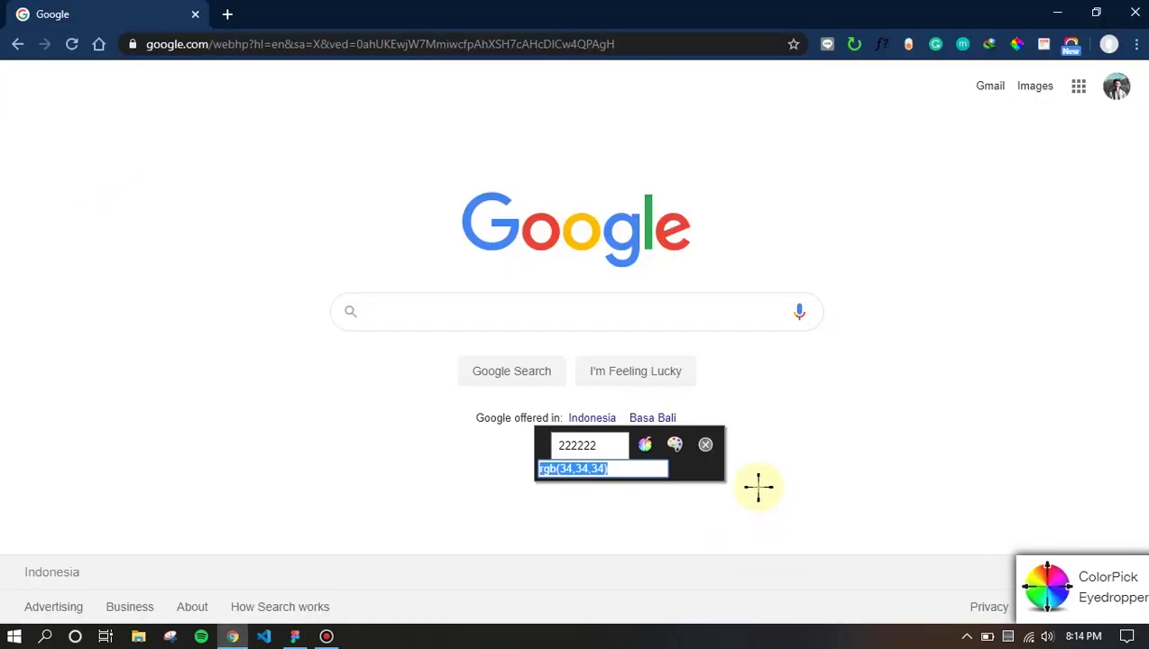
pyautogui.hotkey('alt', 'Tab')
pyautogui.hotkey('alt', 'Tab')
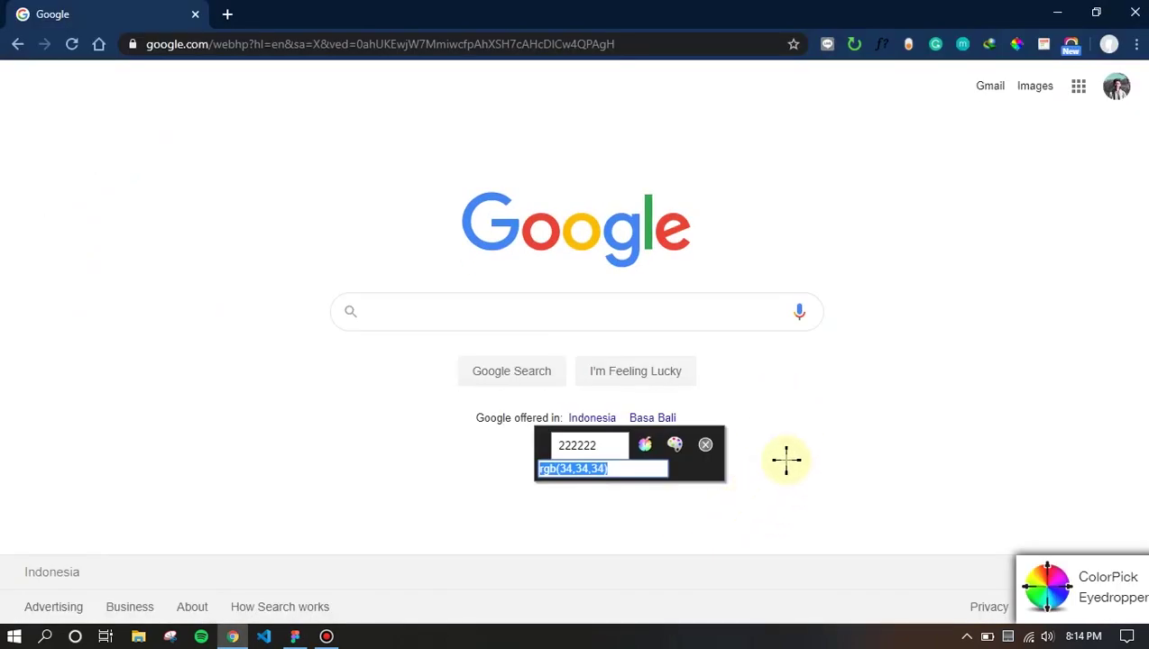
pyautogui.hotkey('alt', 'Tab')
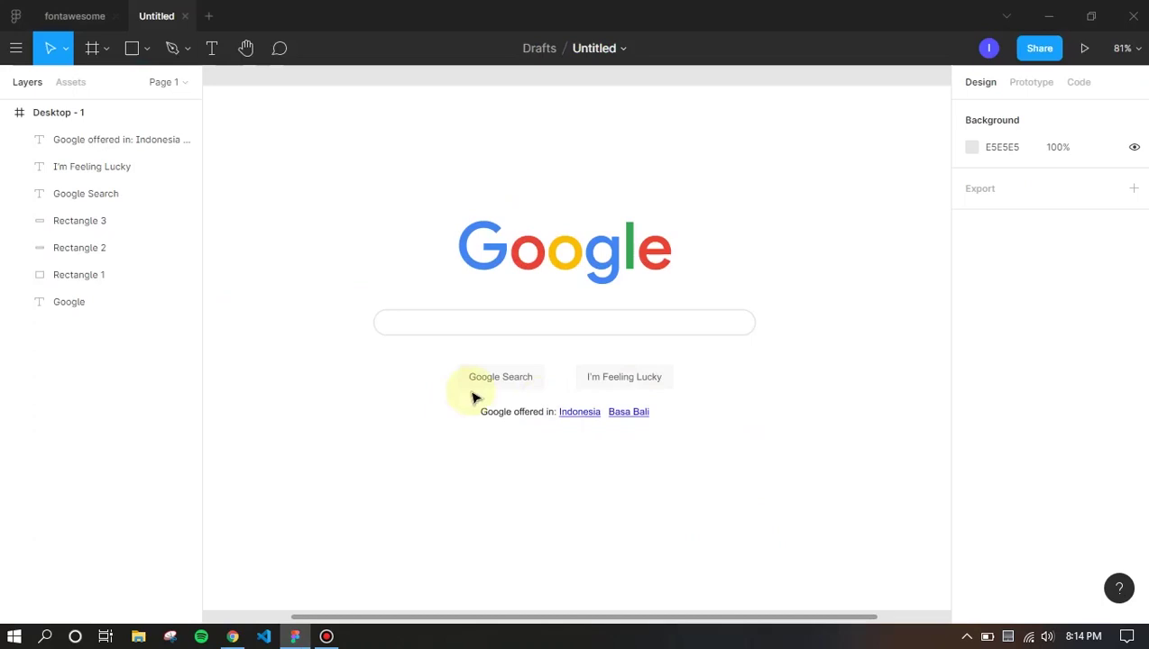
pyautogui.click(502, 413)
pyautogui.click(1121, 514)
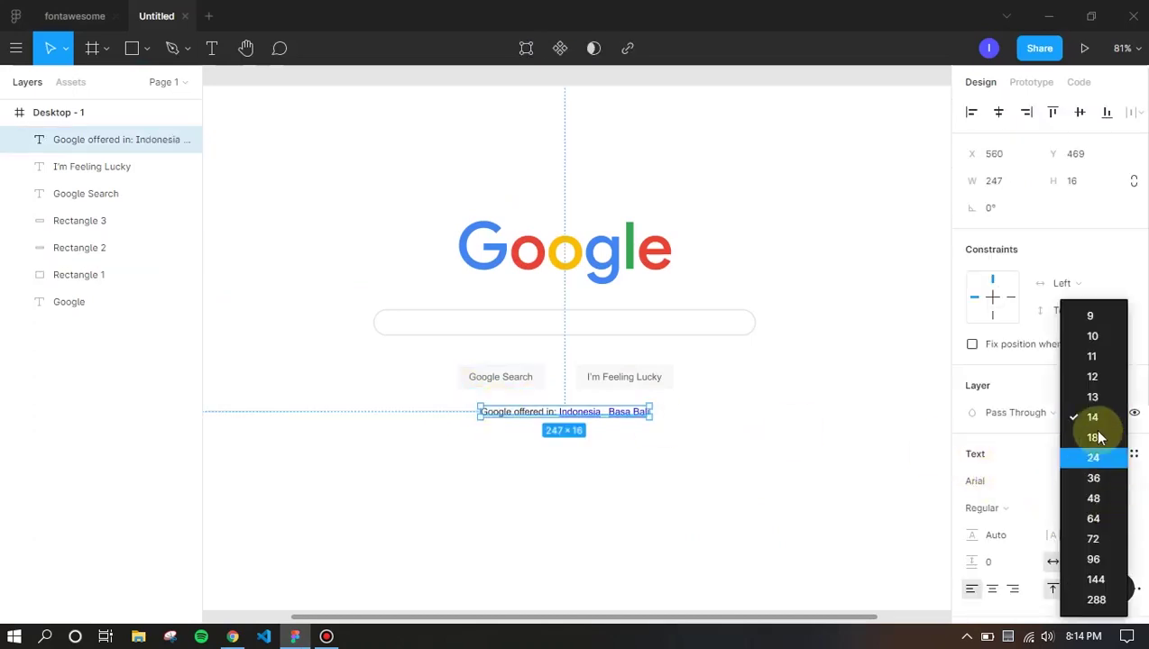
pyautogui.click(1082, 393)
pyautogui.click(628, 475)
pyautogui.click(580, 421)
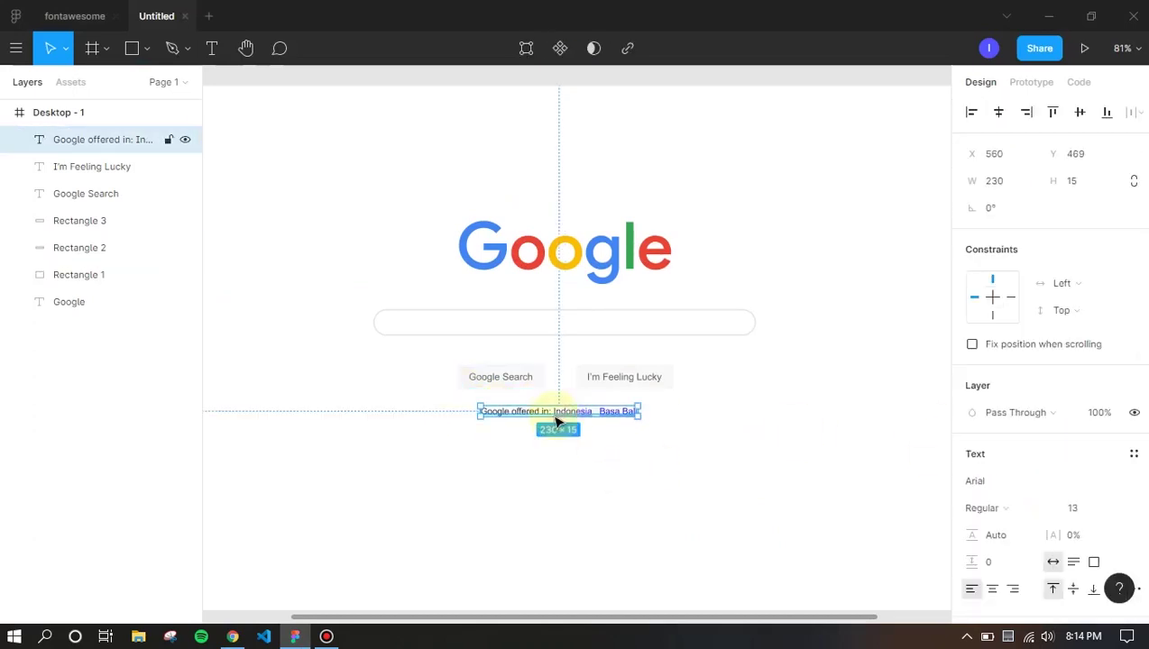
pyautogui.moveTo(554, 415)
pyautogui.mouseDown()
pyautogui.moveTo(569, 419)
pyautogui.moveTo(559, 415)
pyautogui.mouseUp()
pyautogui.click(730, 539)
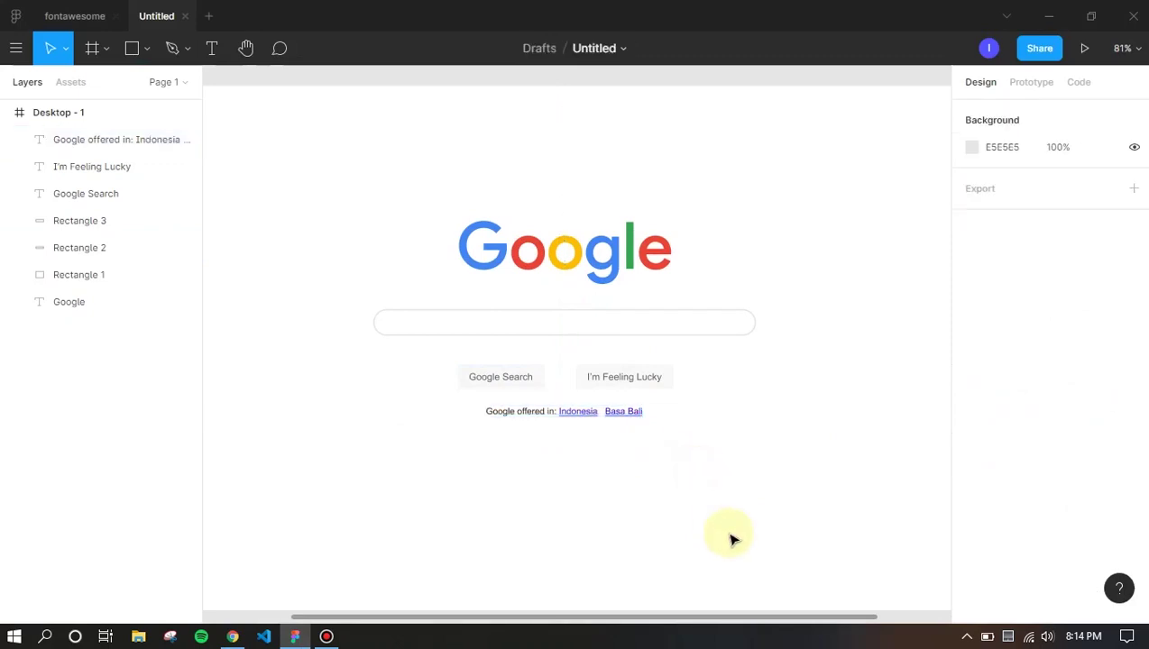
# In Chrome, dismiss the colour readout and inspect the dimensions and styles of the live footer's "Indonesia" bar with CSSViewer
pyautogui.scroll(2, 732, 539)
pyautogui.scroll(-2, 722, 518)
pyautogui.scroll(1, 821, 516)
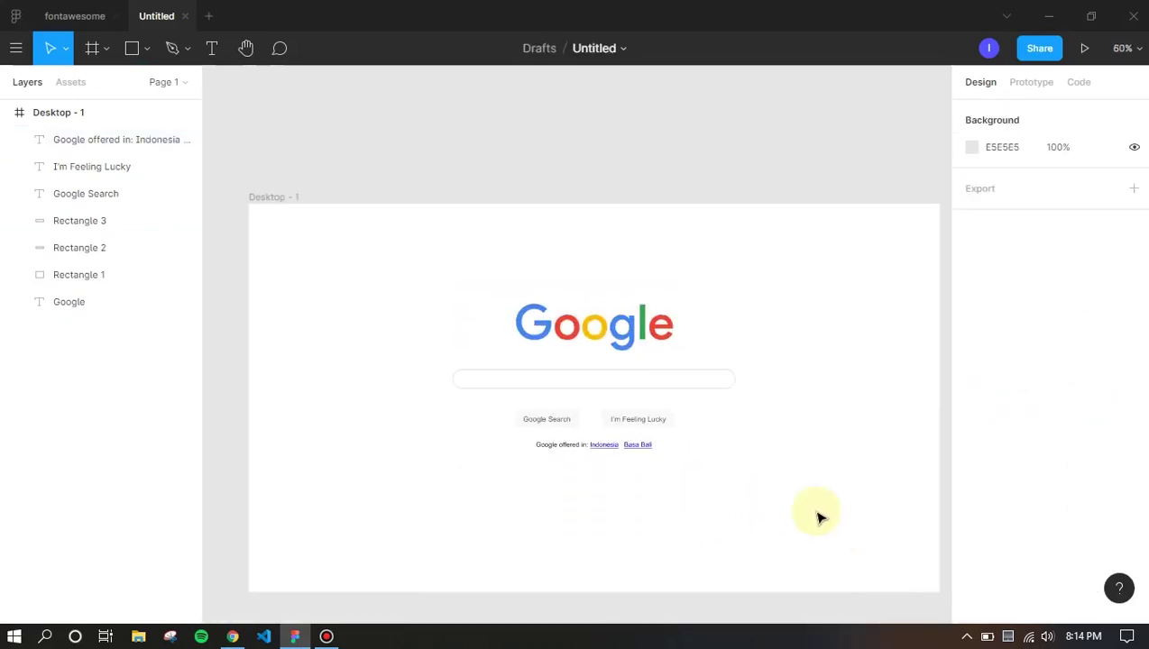
pyautogui.hotkey('alt', 'Tab')
pyautogui.press('Escape')
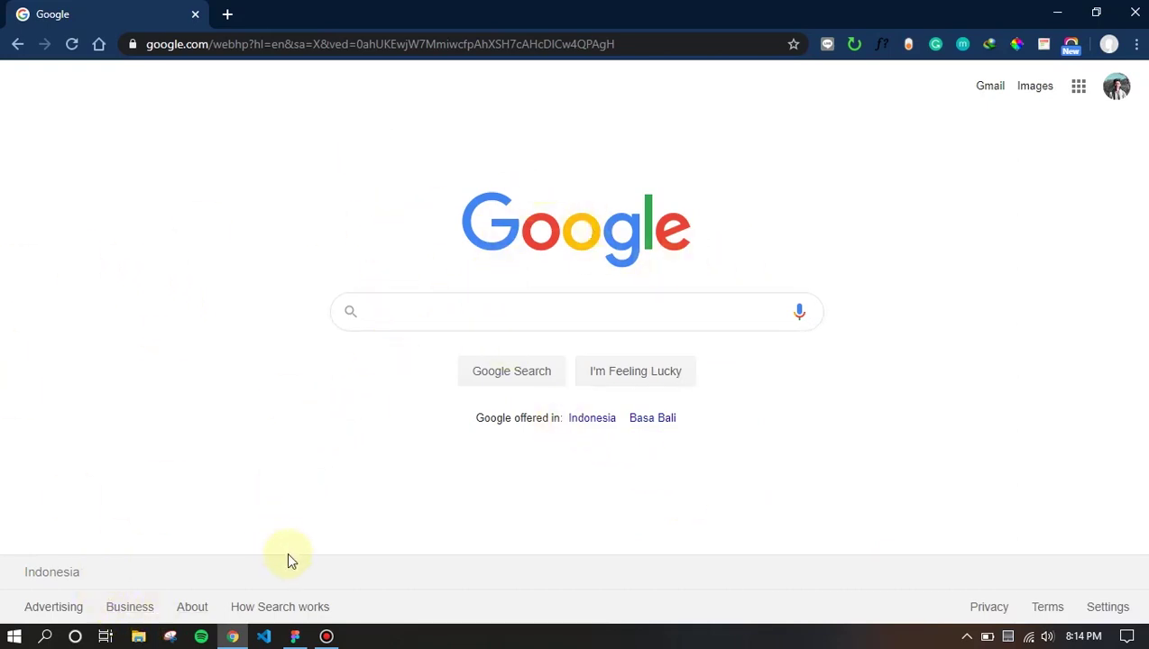
pyautogui.click(1046, 44)
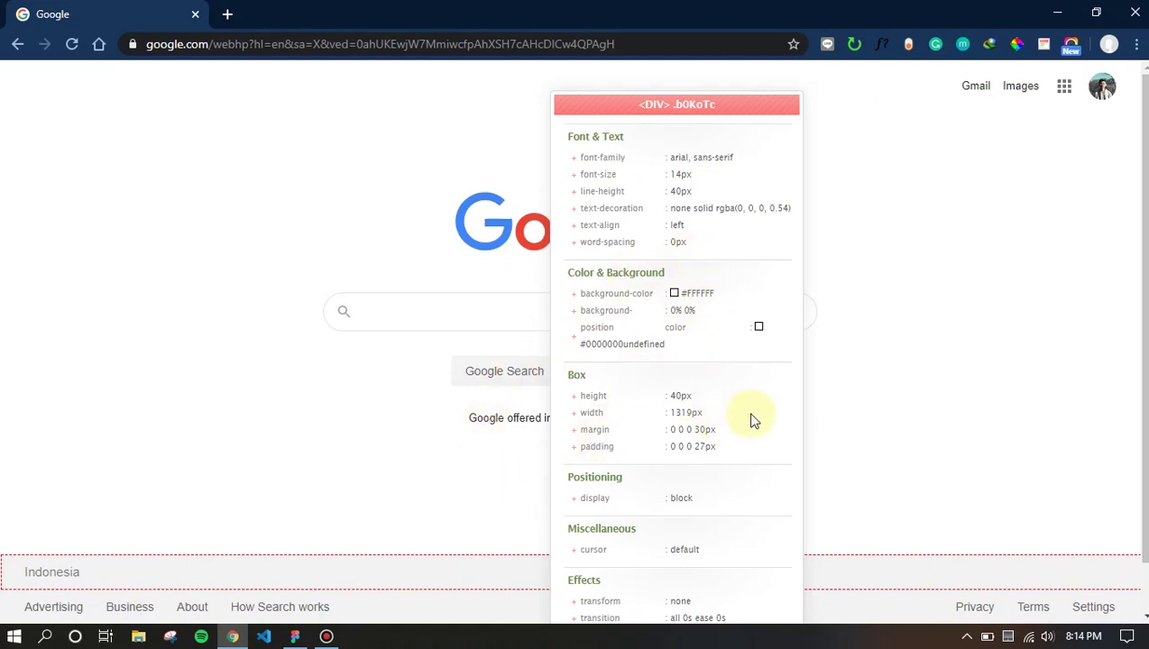
# In Figma, draw a footer rectangle 1366 wide across the frame, set its height to 40 and adjust it towards the frame's lower edge
pyautogui.hotkey('alt', 'Tab')
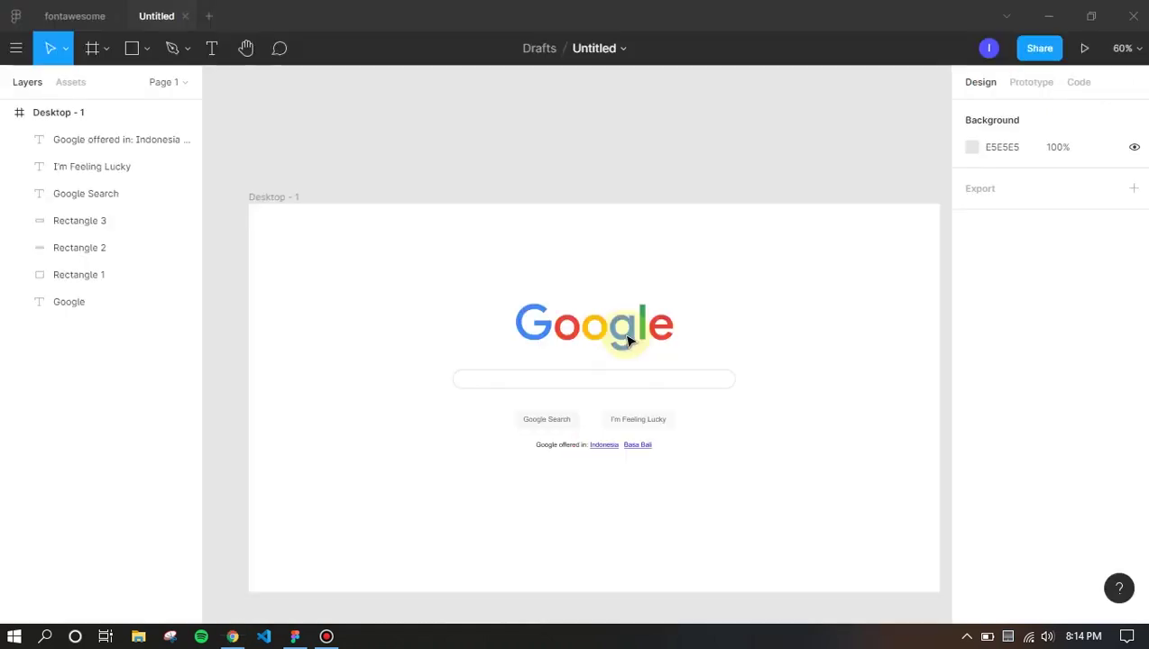
pyautogui.click(131, 53)
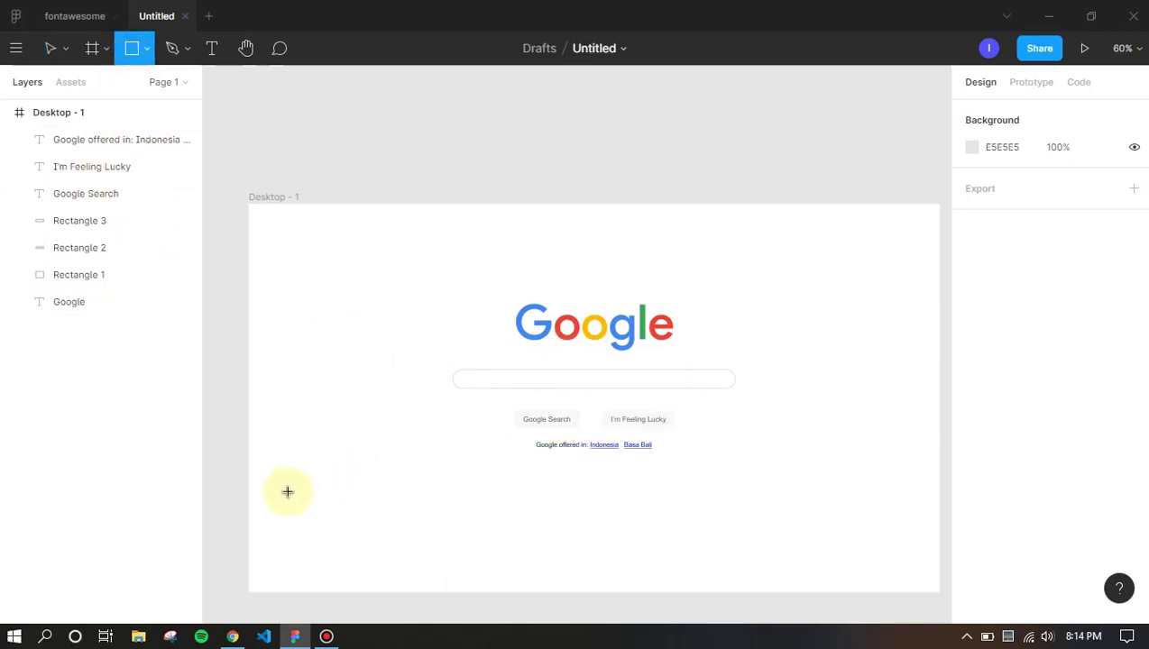
pyautogui.moveTo(249, 524)
pyautogui.mouseDown()
pyautogui.moveTo(823, 526)
pyautogui.moveTo(936, 559)
pyautogui.moveTo(898, 549)
pyautogui.mouseUp()
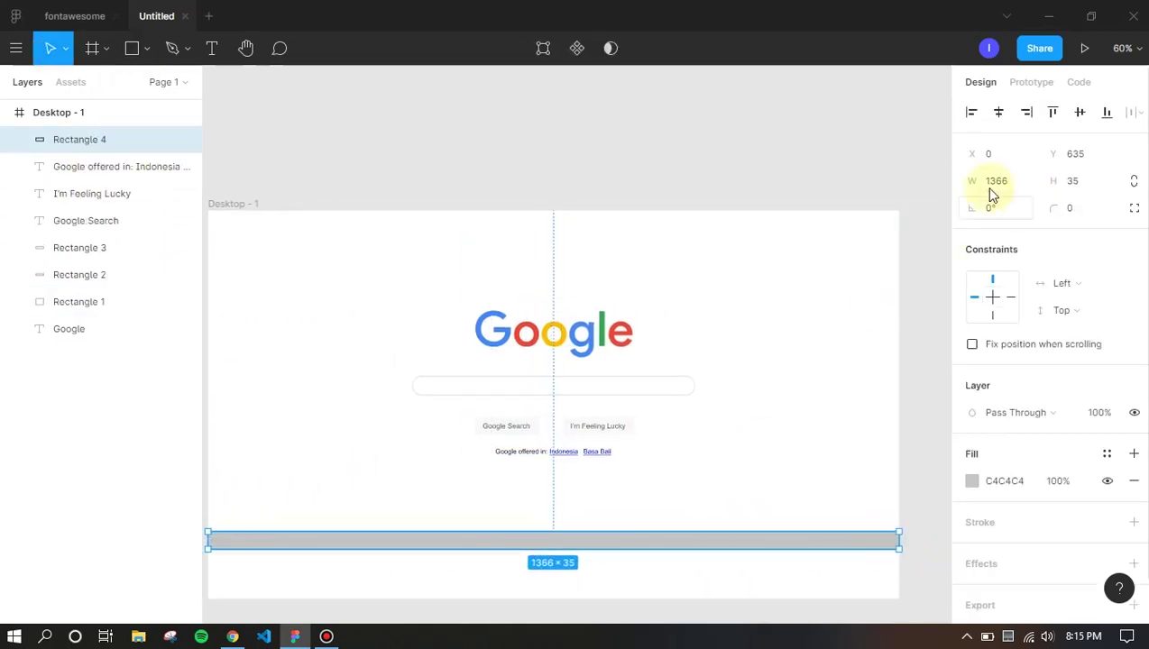
pyautogui.write('40')
pyautogui.press('Return')
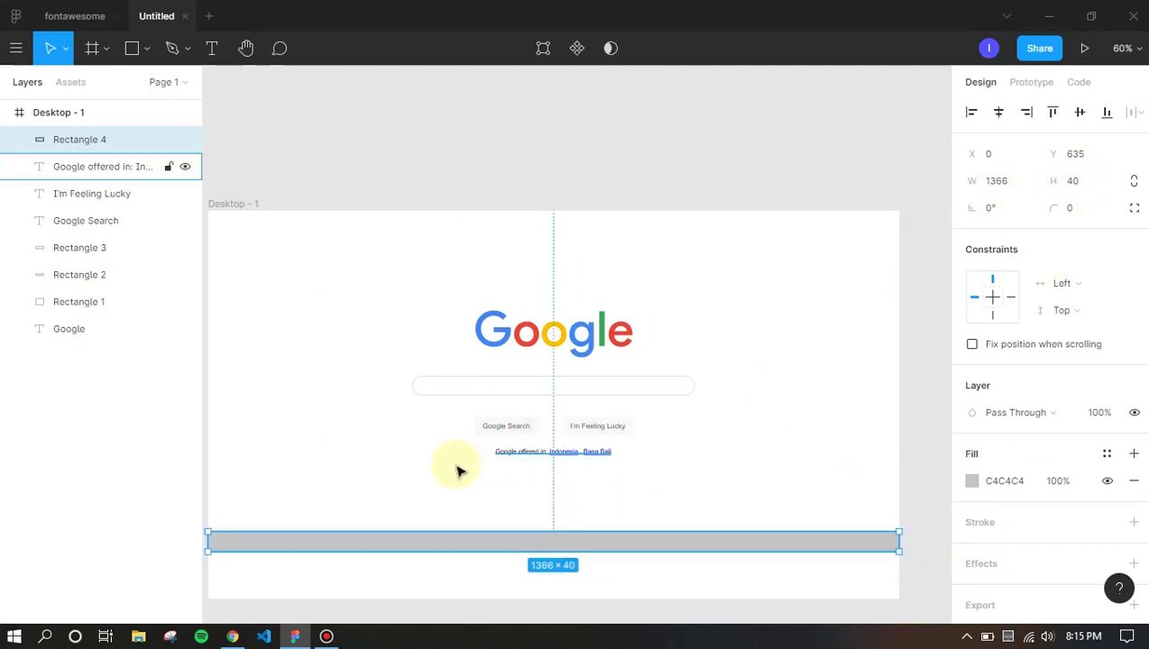
pyautogui.hscroll(-1, 456, 605)
pyautogui.moveTo(464, 552); pyautogui.dragTo(465, 577)
# In Chrome, inspect the whole live footer's dimensions and colours with CSSViewer, then close the inspector
pyautogui.hotkey('alt', 'Tab')
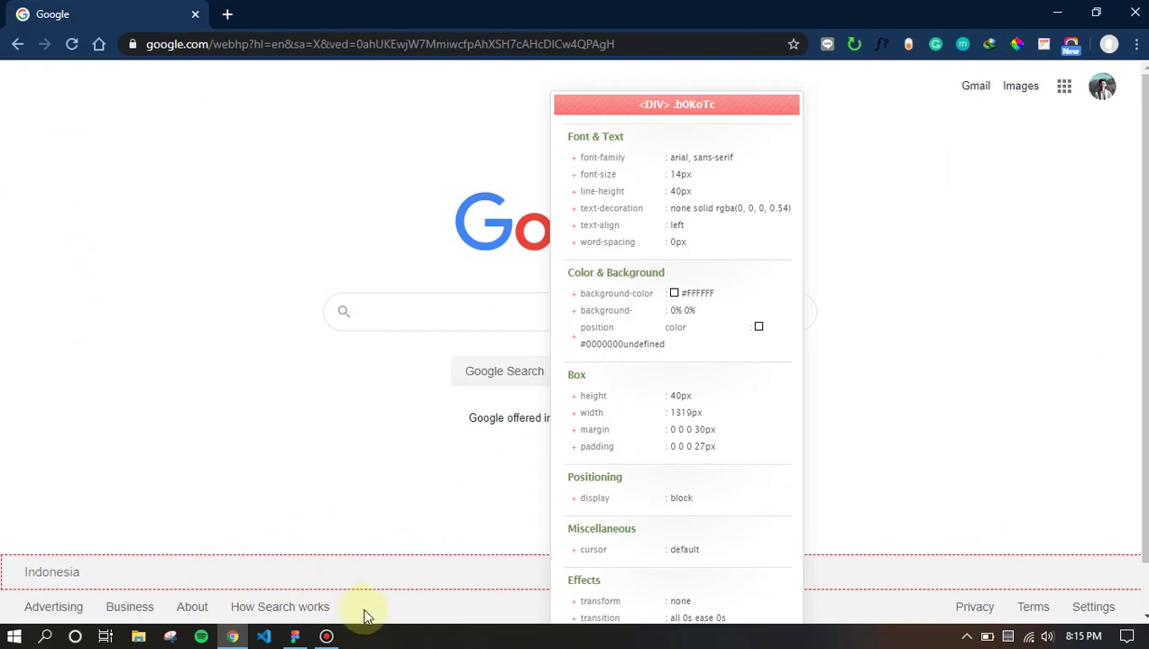
pyautogui.press('Escape')
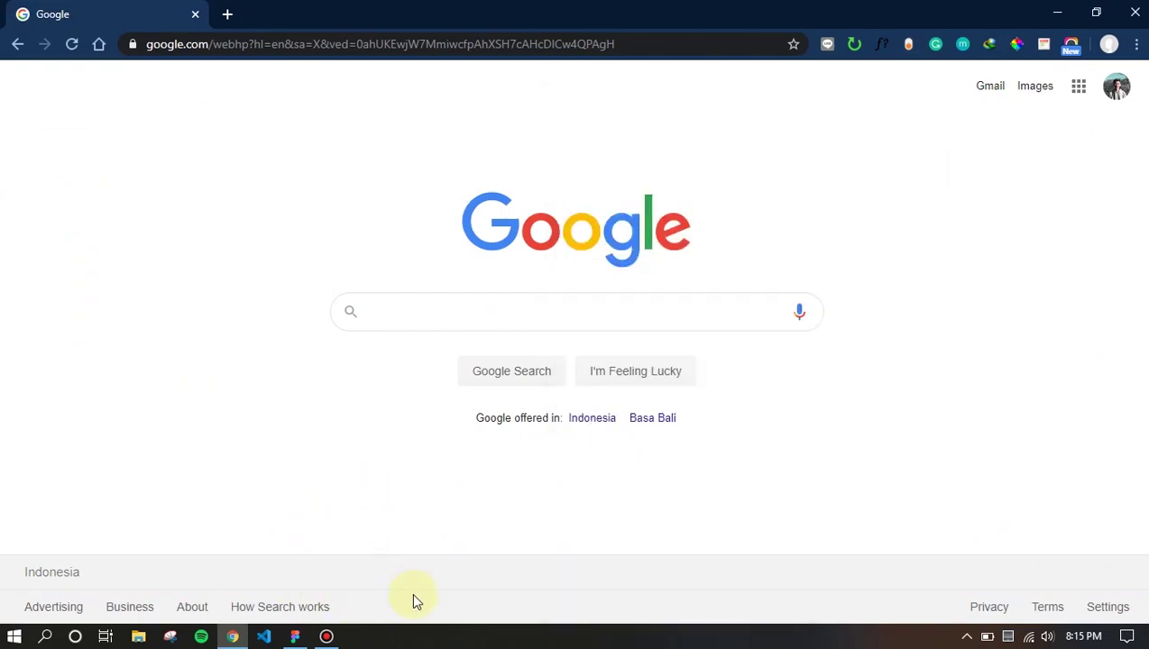
pyautogui.click(1043, 44)
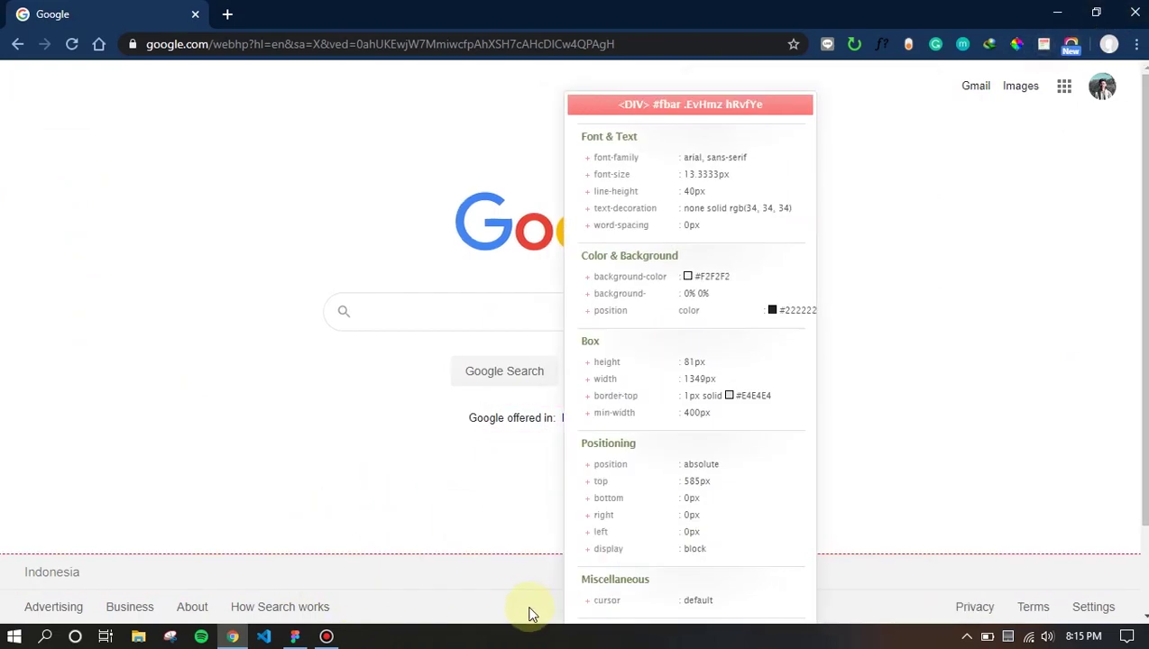
pyautogui.scroll(-1, 478, 529)
pyautogui.scroll(1, 1073, 298)
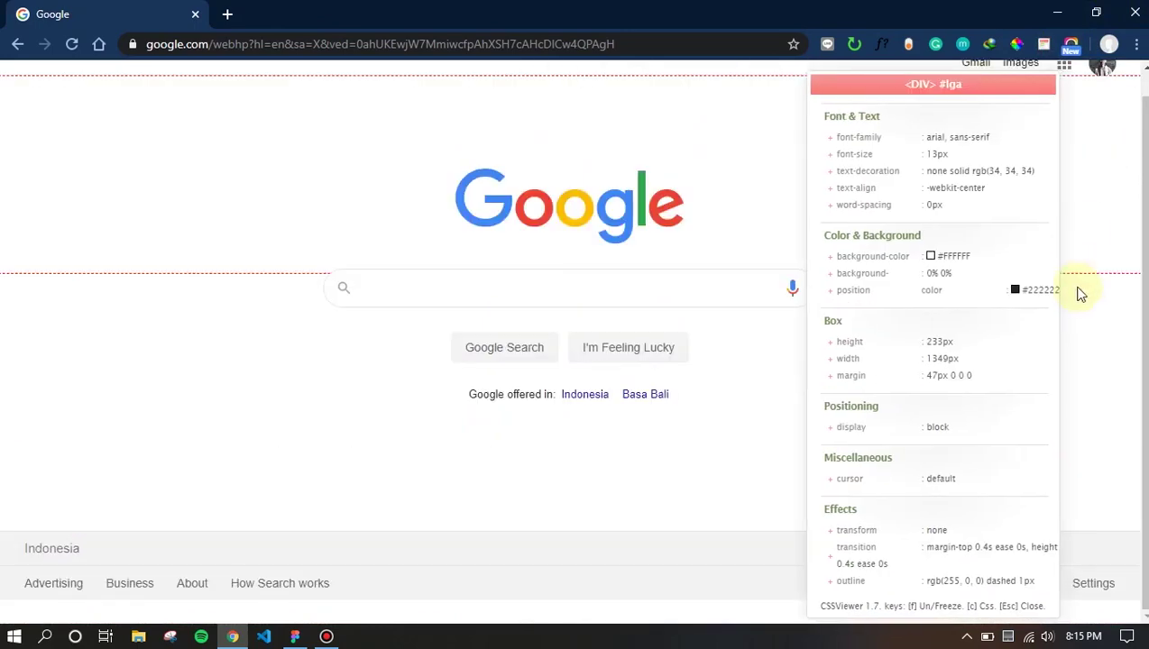
pyautogui.press('Escape')
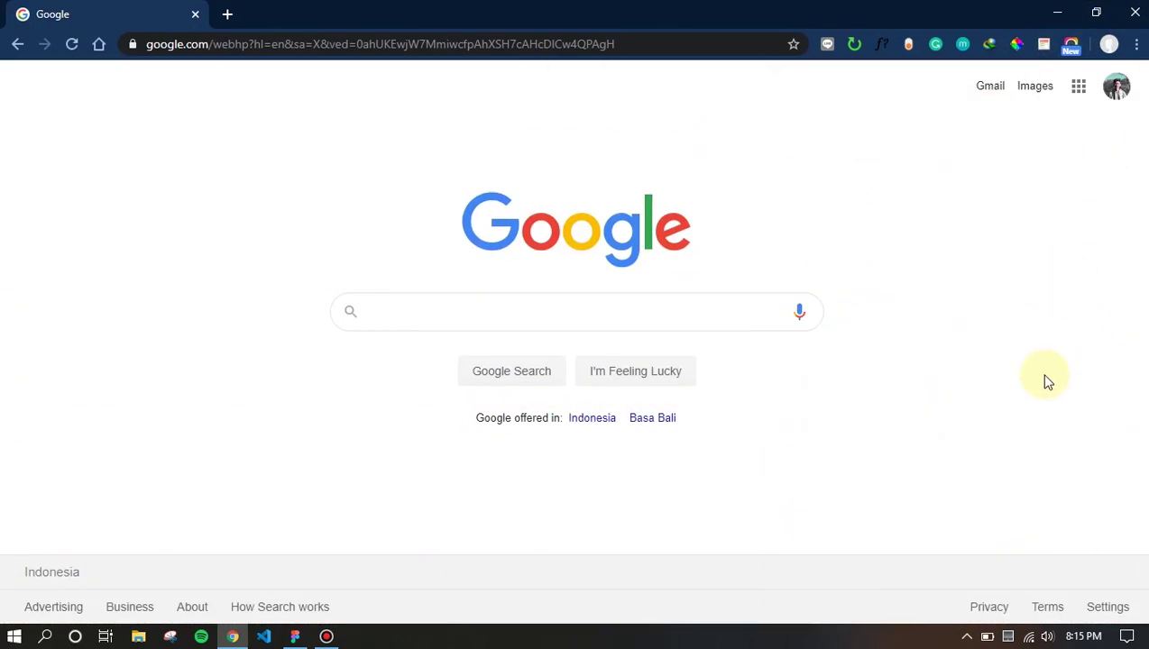
pyautogui.click(1041, 44)
pyautogui.press('Escape')
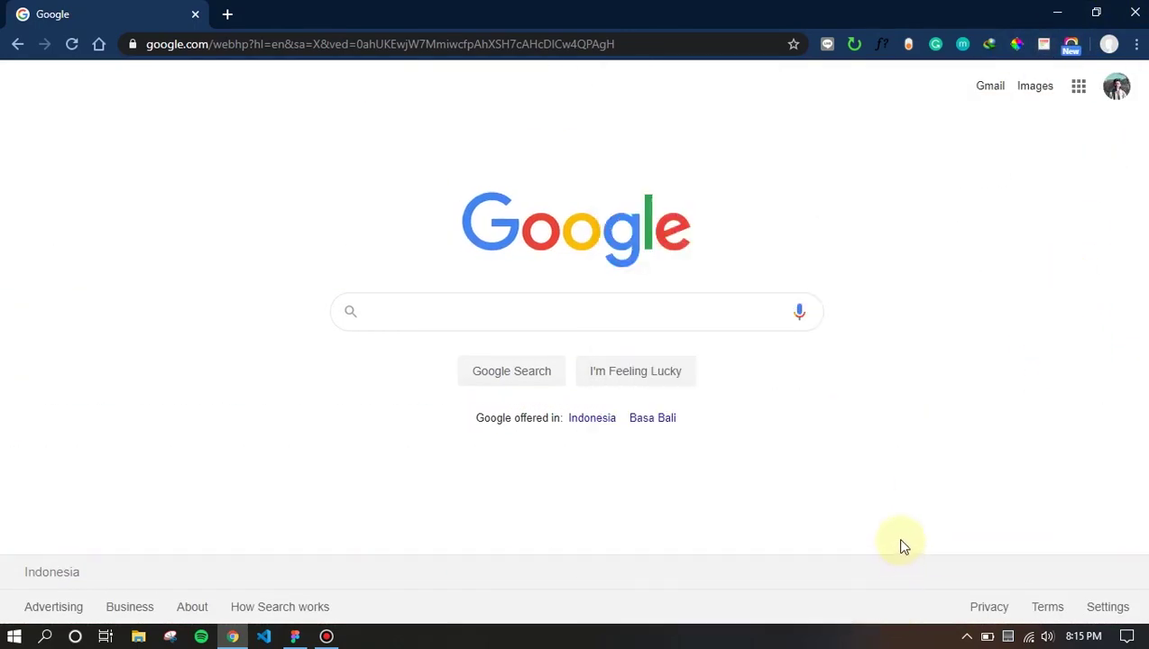
# In Figma, stack a second 1366 × 40 footer rectangle directly above the one at the frame's lower edge, at Y 688
pyautogui.hotkey('alt', 'Tab')
pyautogui.moveTo(443, 575)
pyautogui.mouseDown()
pyautogui.moveTo(444, 589)
pyautogui.moveTo(447, 553)
pyautogui.moveTo(449, 565)
pyautogui.mouseUp()
pyautogui.click(434, 485)
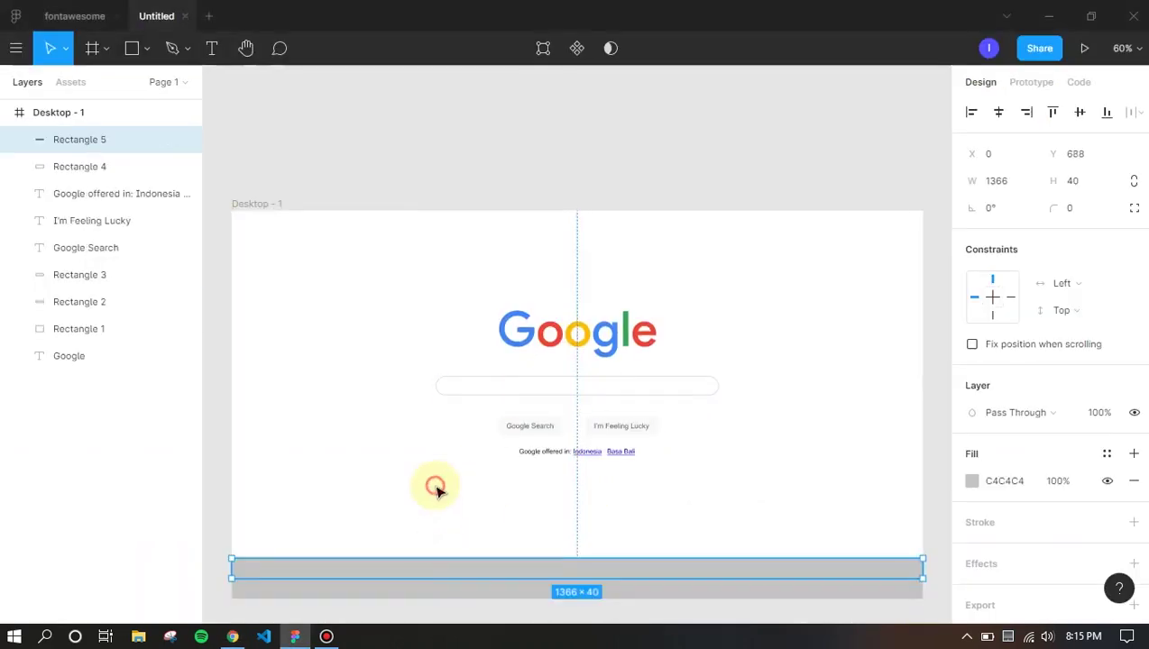
# In Chrome, sample the live footer's top border line with the ColorPick eyedropper and copy its hex code E4E4E4
pyautogui.hotkey('alt', 'Tab')
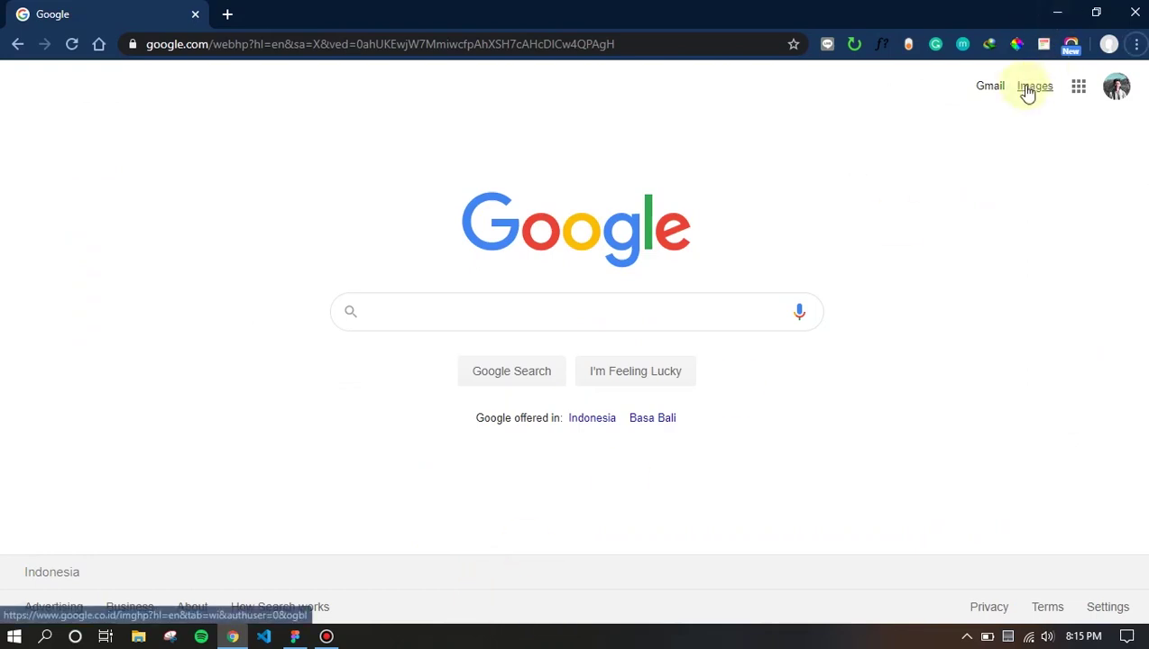
pyautogui.click(1016, 43)
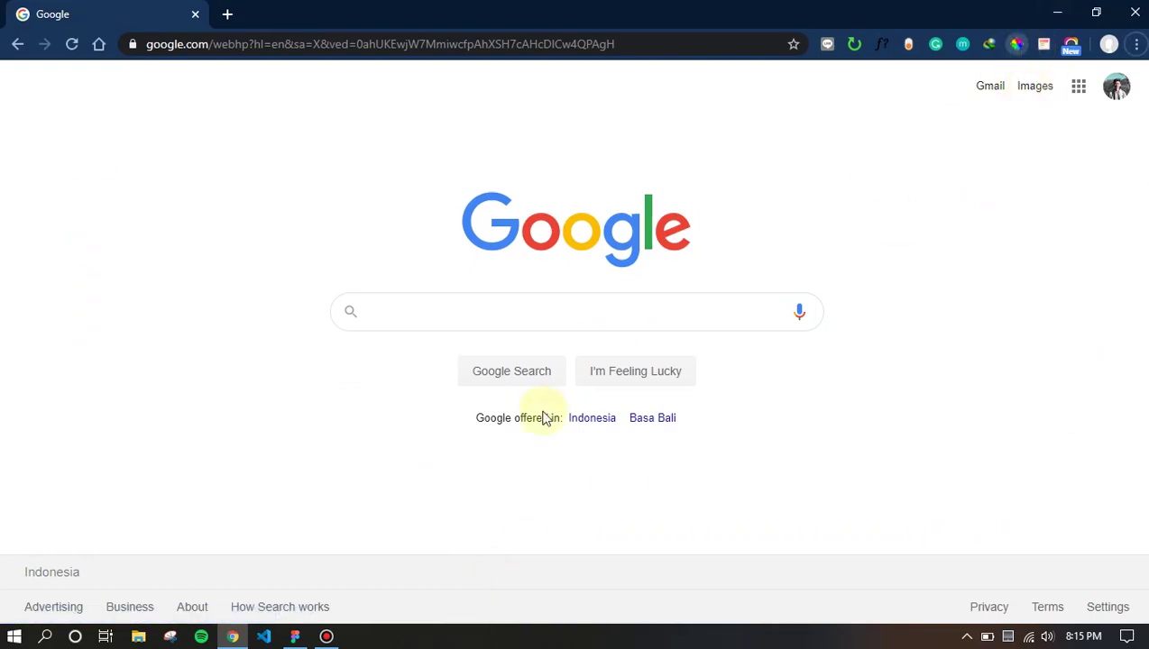
pyautogui.click(498, 553)
pyautogui.rightClick(556, 514)
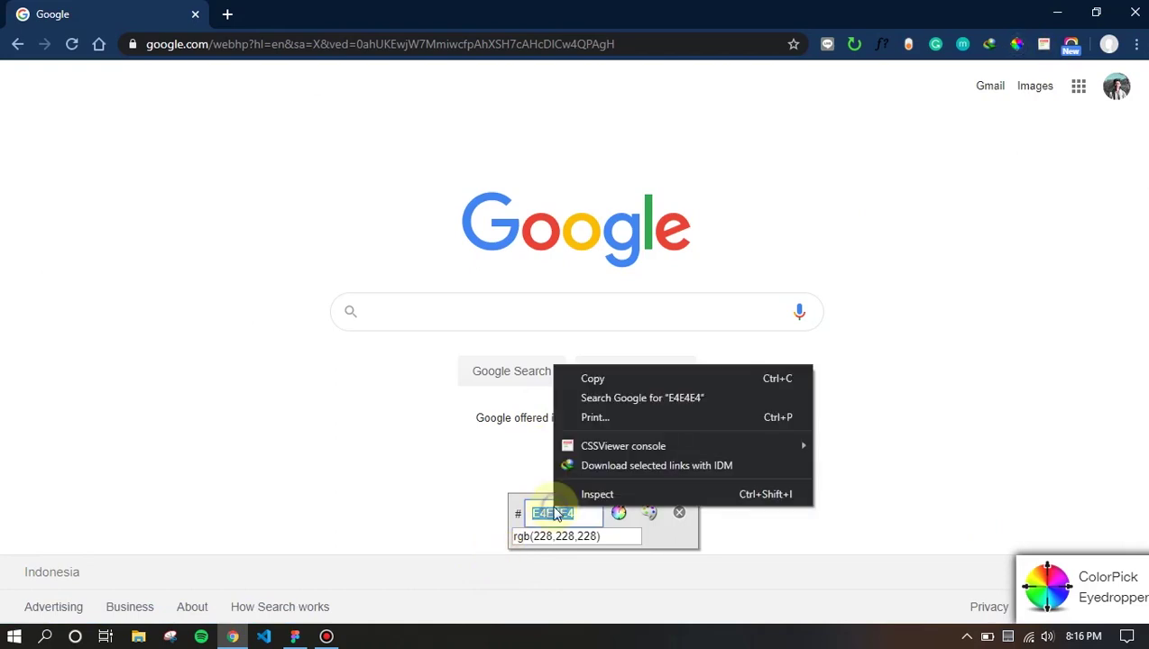
pyautogui.click(588, 381)
# In Figma, add a stroke to the upper footer rectangle and set its colour to E4E4E4
pyautogui.hotkey('alt', 'Tab')
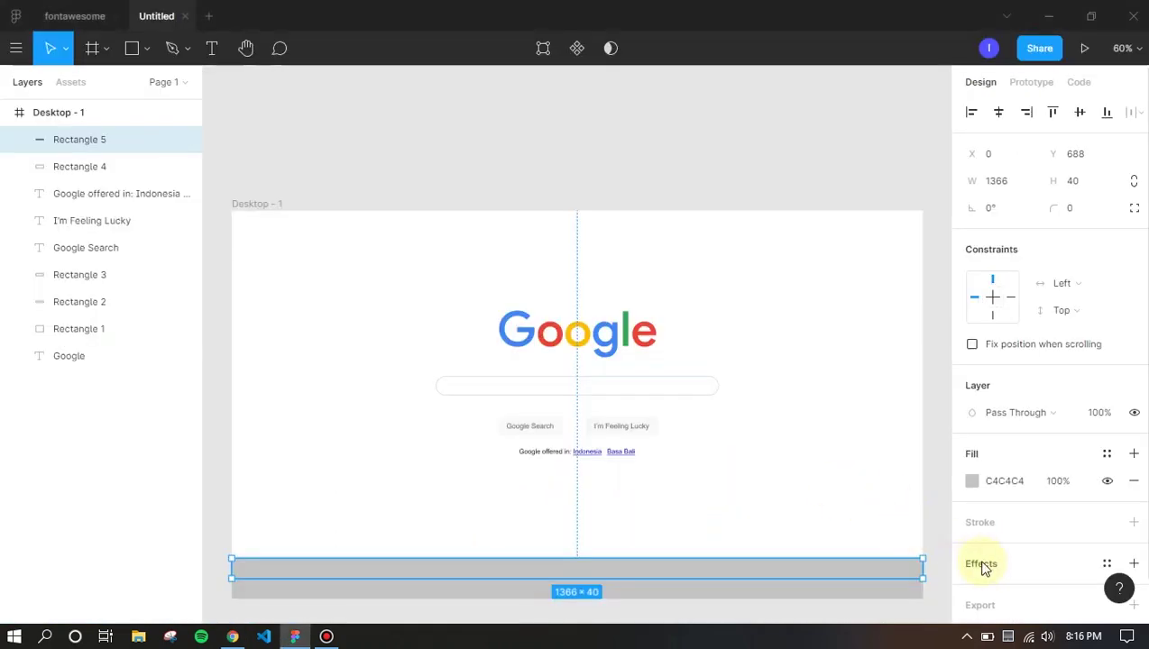
pyautogui.click(990, 528)
pyautogui.rightClick(998, 553)
pyautogui.click(1026, 505)
pyautogui.press('Return')
# Add a stroke to the lower footer rectangle and set its colour to E4E4E4
pyautogui.rightClick(612, 594)
pyautogui.click(593, 590)
pyautogui.click(996, 525)
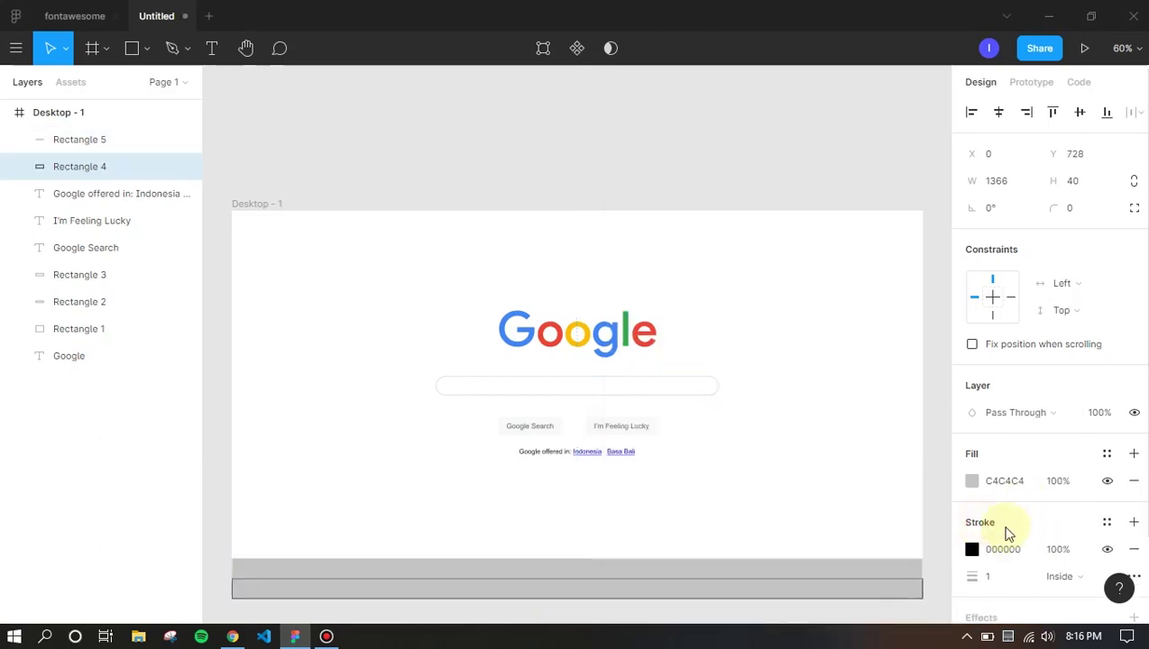
pyautogui.rightClick(1010, 545)
pyautogui.click(1037, 502)
pyautogui.press('Return')
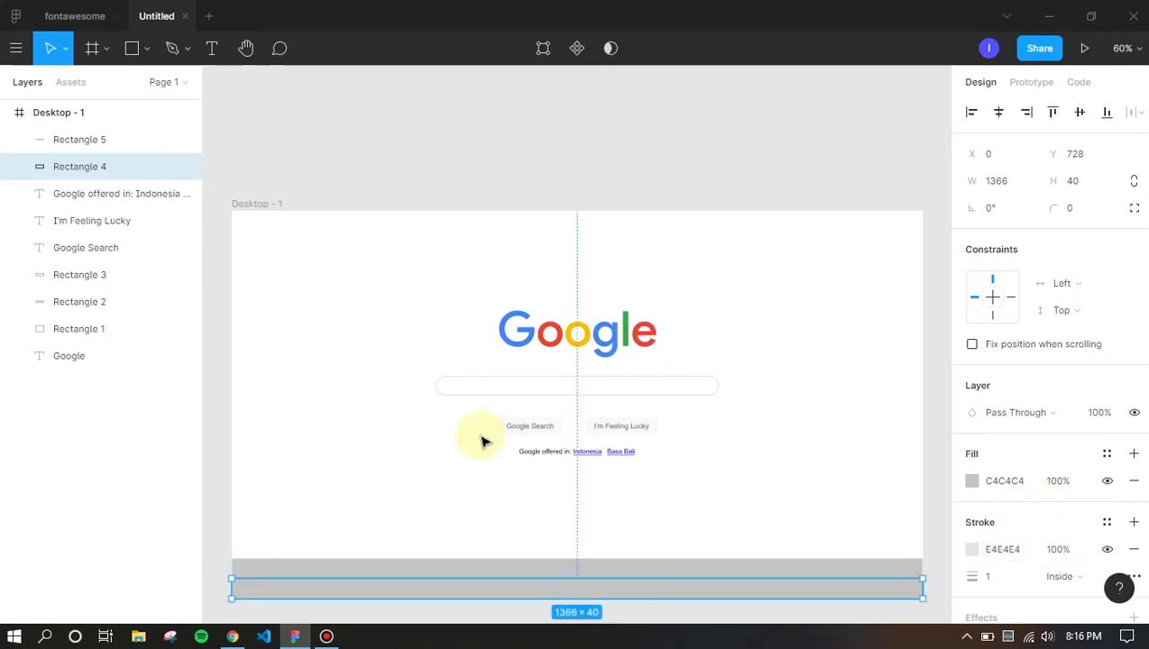
# Select the upper footer rectangle, then in Chrome sample the live footer's background and copy its hex code F2F2F2
pyautogui.click(446, 569)
pyautogui.hotkey('alt', 'Tab')
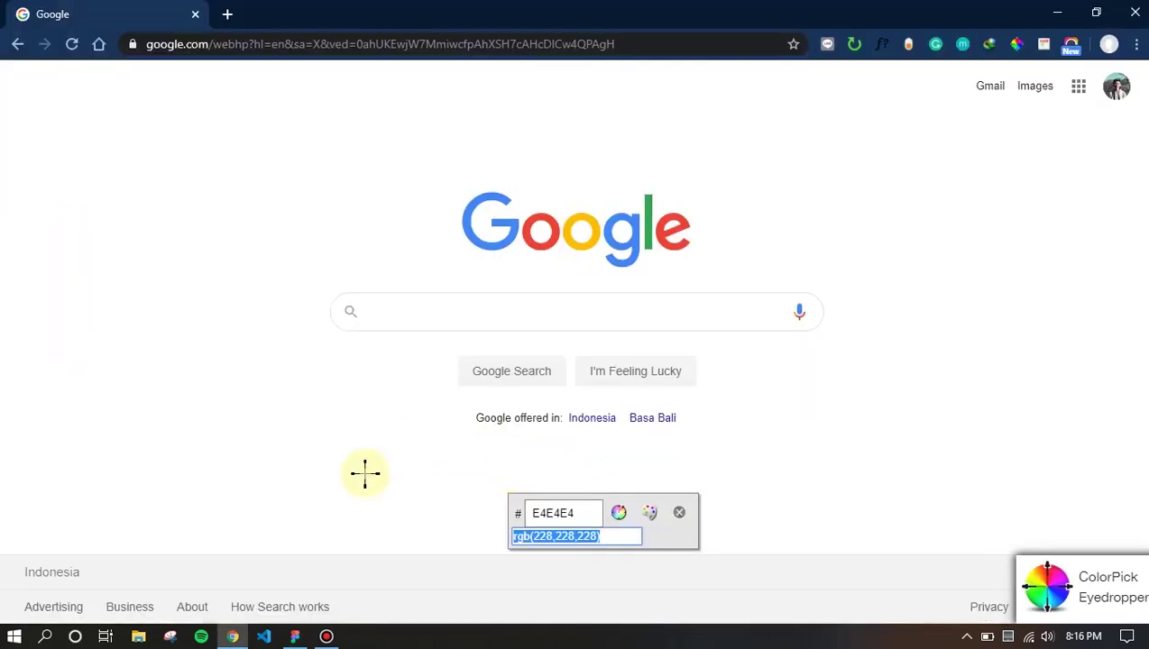
pyautogui.click(394, 573)
pyautogui.click(418, 568)
pyautogui.rightClick(455, 536)
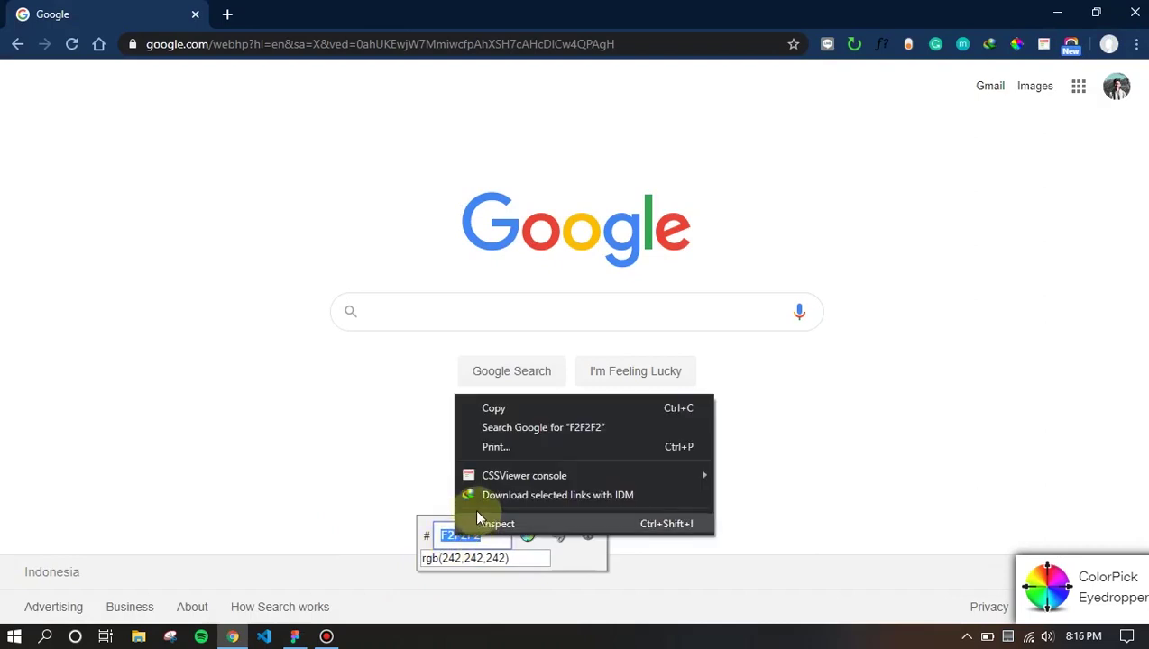
pyautogui.click(492, 408)
pyautogui.click(539, 559)
# In Figma, set the upper footer rectangle's fill to F2F2F2
pyautogui.hotkey('alt', 'Tab')
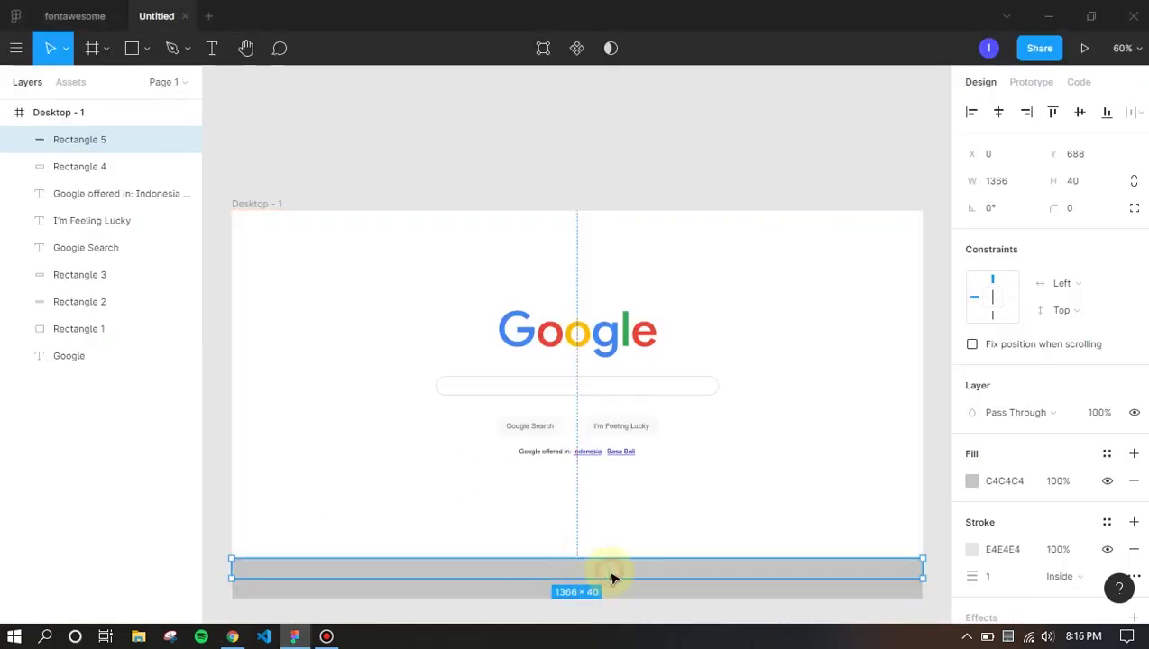
pyautogui.rightClick(1001, 481)
pyautogui.click(1038, 436)
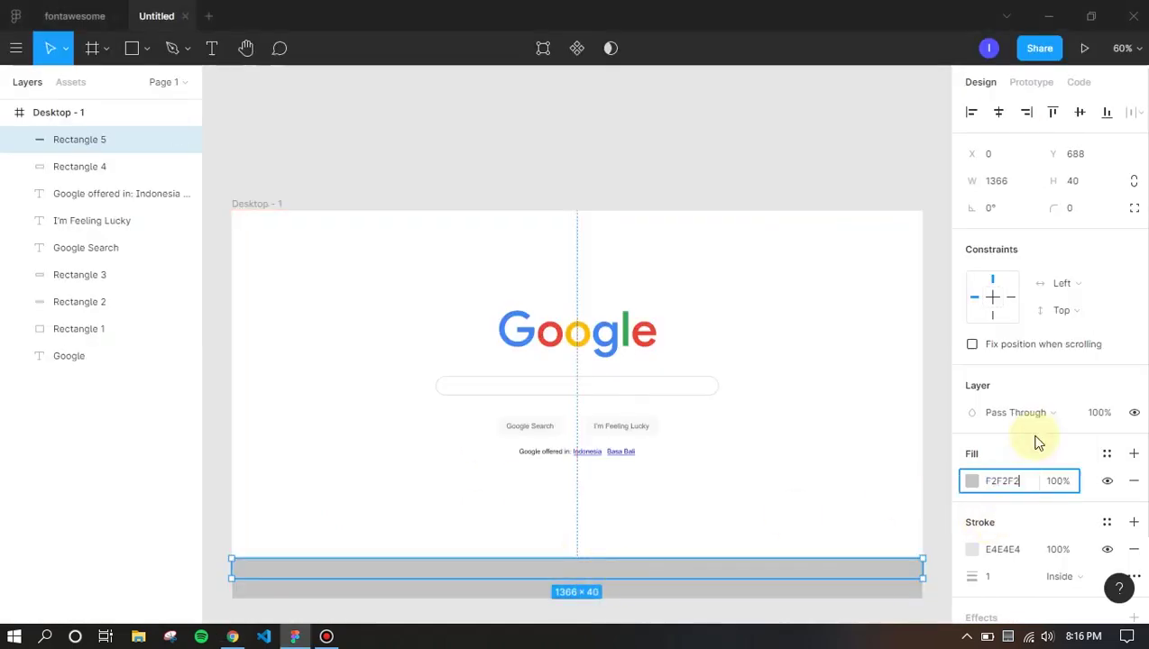
pyautogui.click(633, 563)
# Set the lower footer rectangle's fill to F2F2F2, then deselect it and check both bars up close
pyautogui.click(513, 595)
pyautogui.click(1006, 480)
pyautogui.rightClick(1013, 481)
pyautogui.click(1025, 435)
pyautogui.press('Return')
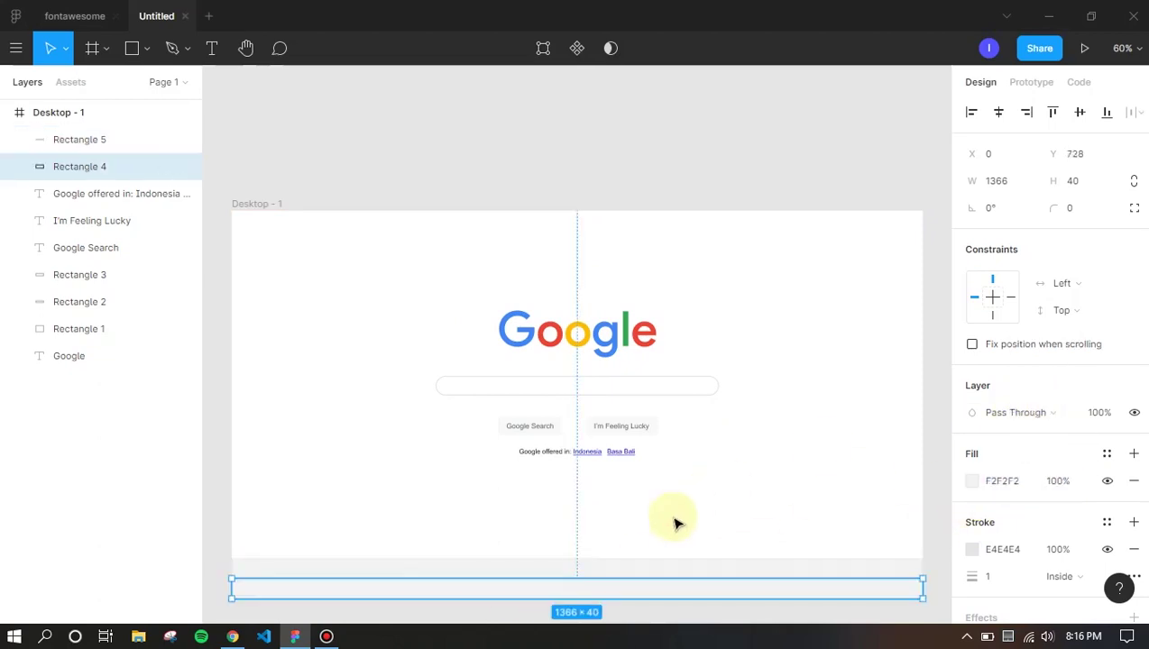
pyautogui.click(675, 523)
pyautogui.scroll(5, 577, 595)
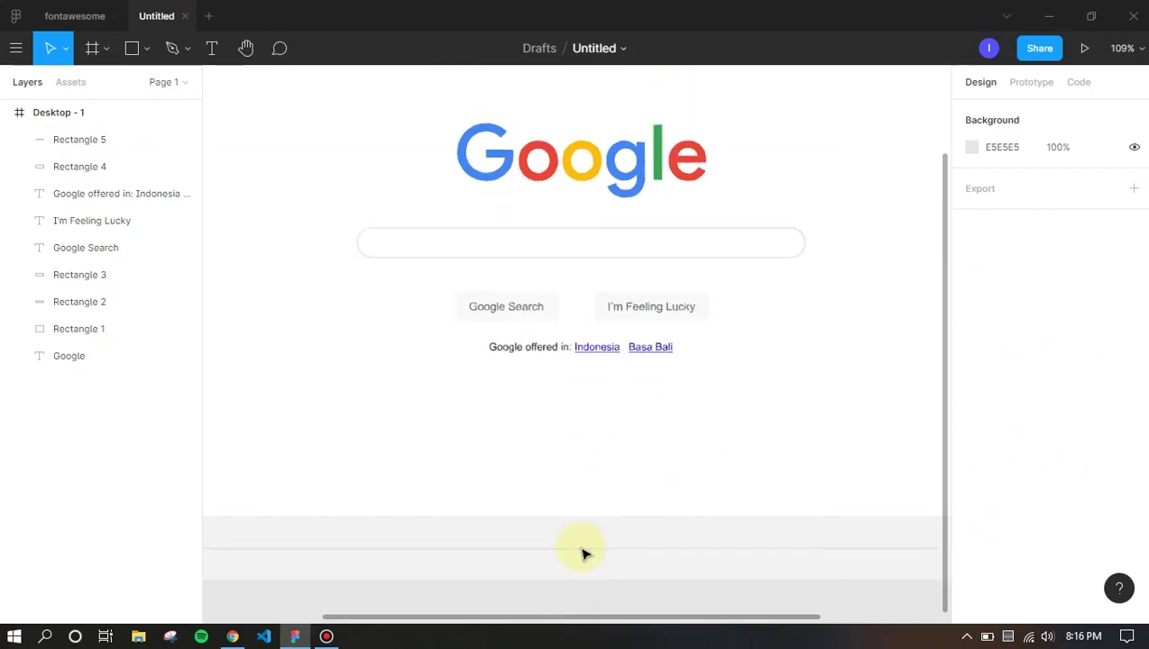
pyautogui.scroll(-5, 584, 553)
# In Chrome, dismiss the colour readout and inspect the font styles of the live footer's "Indonesia" text with CSSViewer
pyautogui.click(347, 243)
pyautogui.click(429, 537)
pyautogui.click(446, 570)
pyautogui.scroll(2, 451, 577)
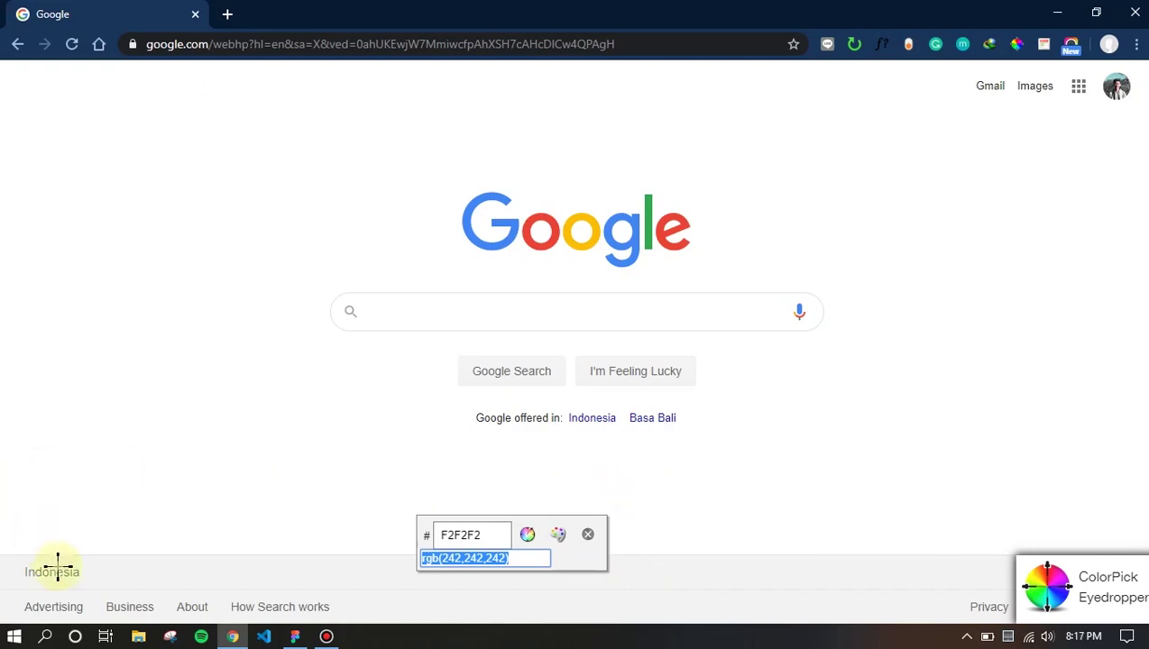
pyautogui.press('Escape')
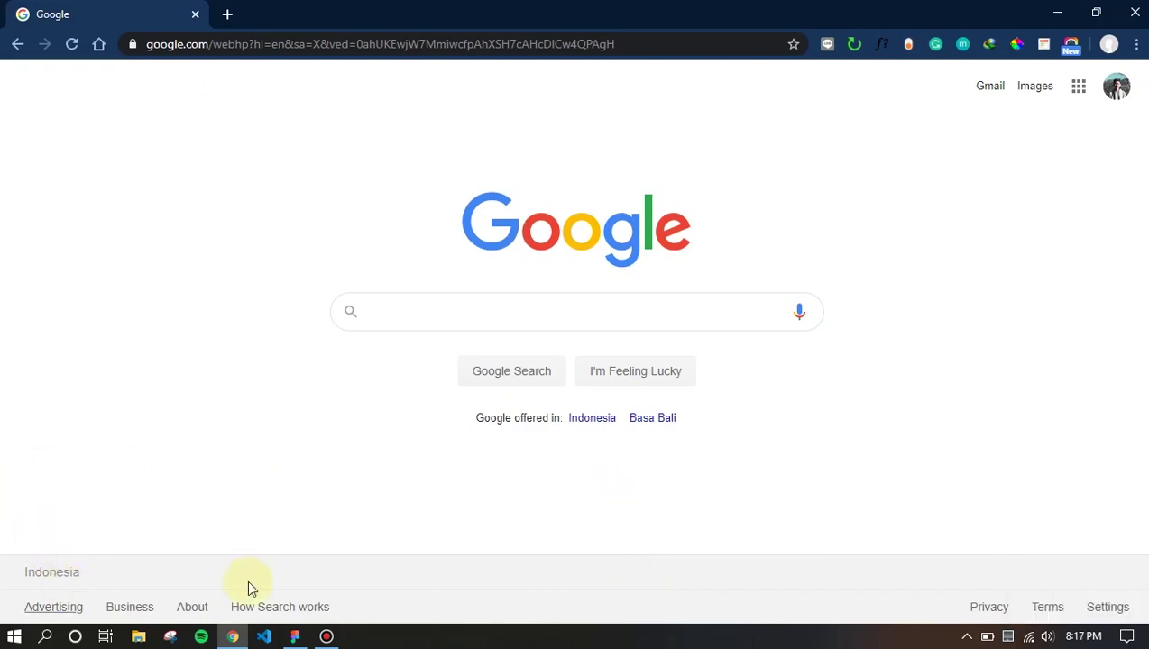
pyautogui.click(1044, 45)
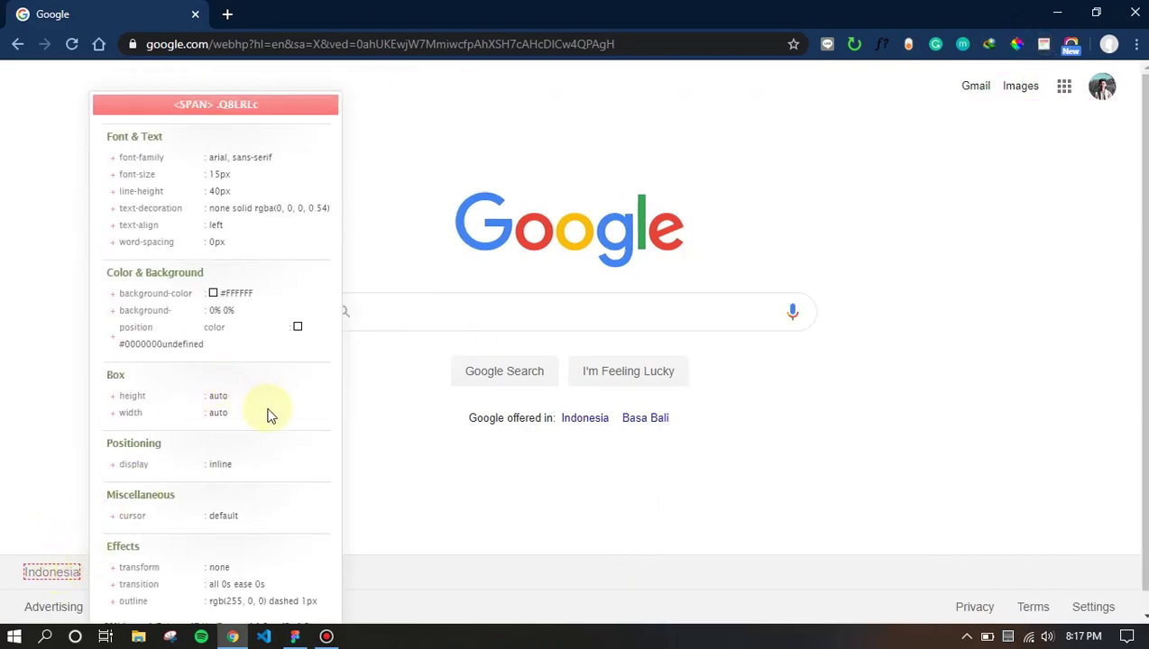
# In Figma, add a text box about 115 × 18 near the start of the upper footer bar, reading "Indonesia"
pyautogui.hotkey('alt', 'Tab')
pyautogui.click(211, 48)
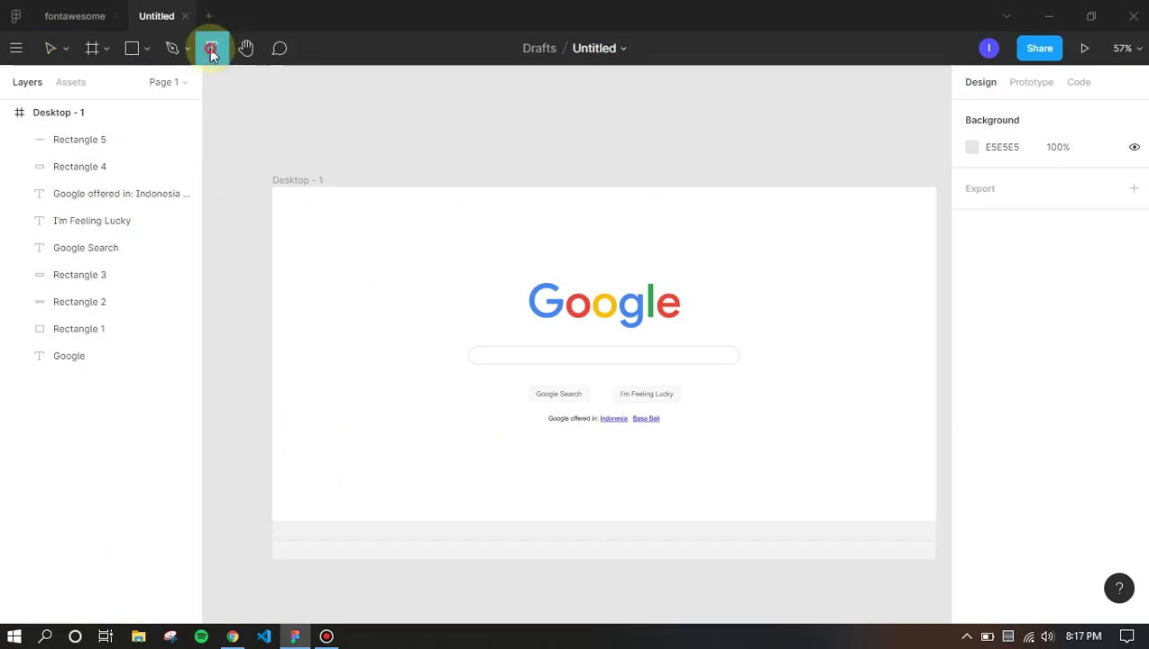
pyautogui.moveTo(297, 527); pyautogui.dragTo(354, 536)
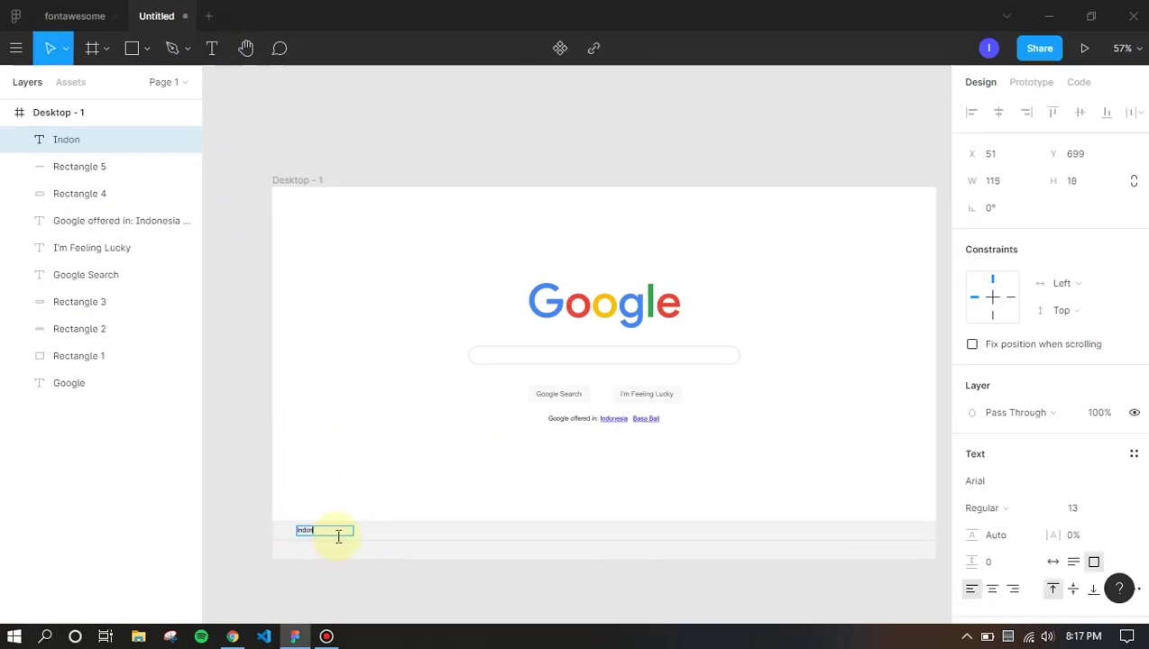
pyautogui.scroll(5, 336, 550)
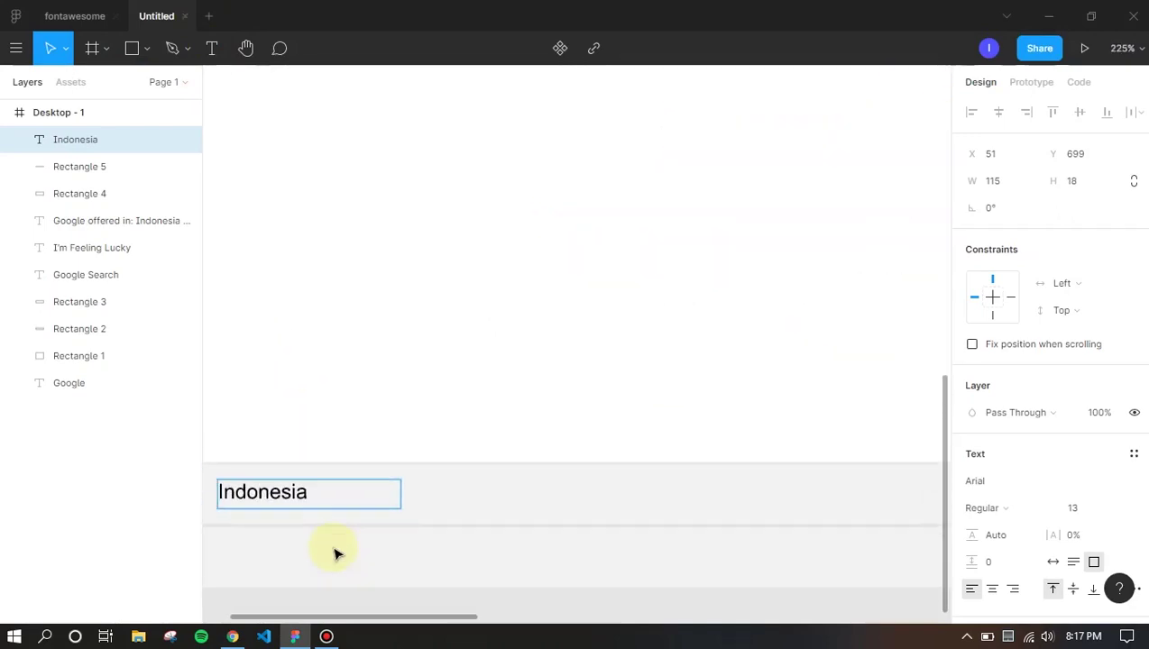
pyautogui.press('Escape')
# Set the footer's "Indonesia" text to auto width and its font size to 15, then deselect it
pyautogui.click(358, 480)
pyautogui.click(271, 465)
pyautogui.click(1053, 563)
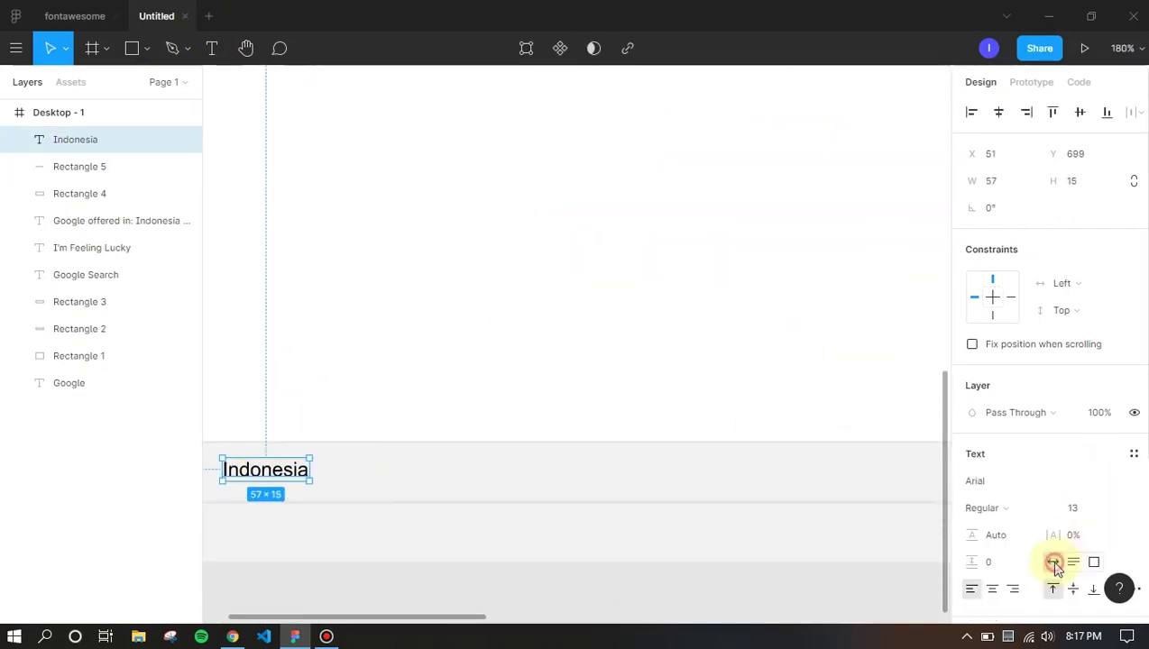
pyautogui.click(1112, 512)
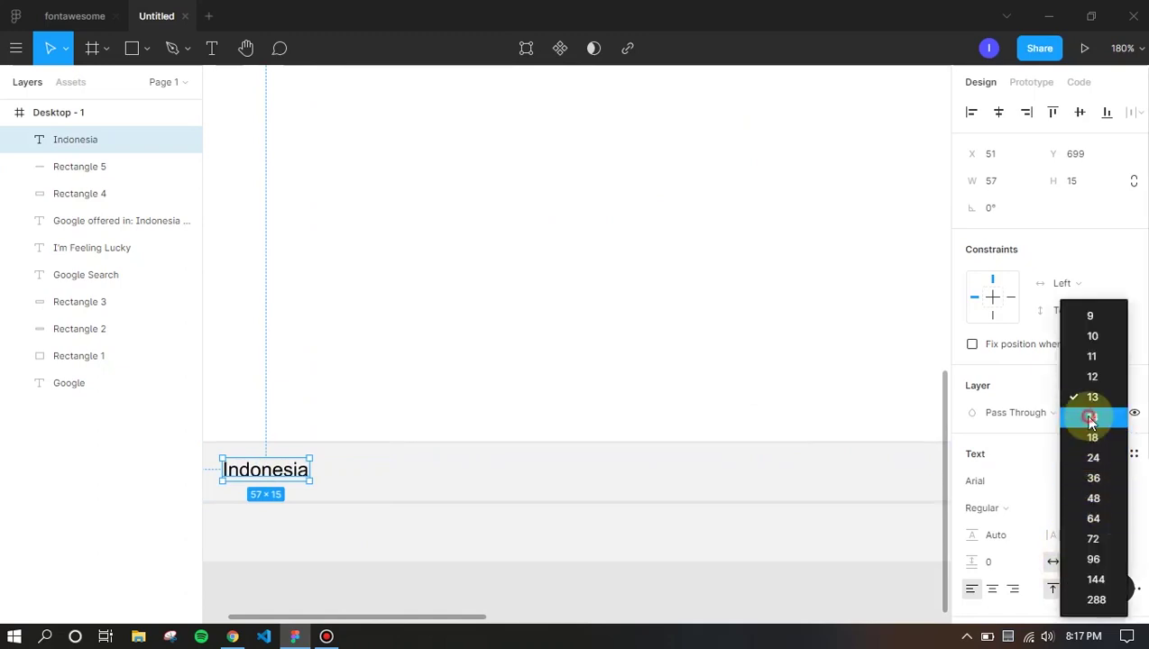
pyautogui.click(1090, 415)
pyautogui.click(1080, 511)
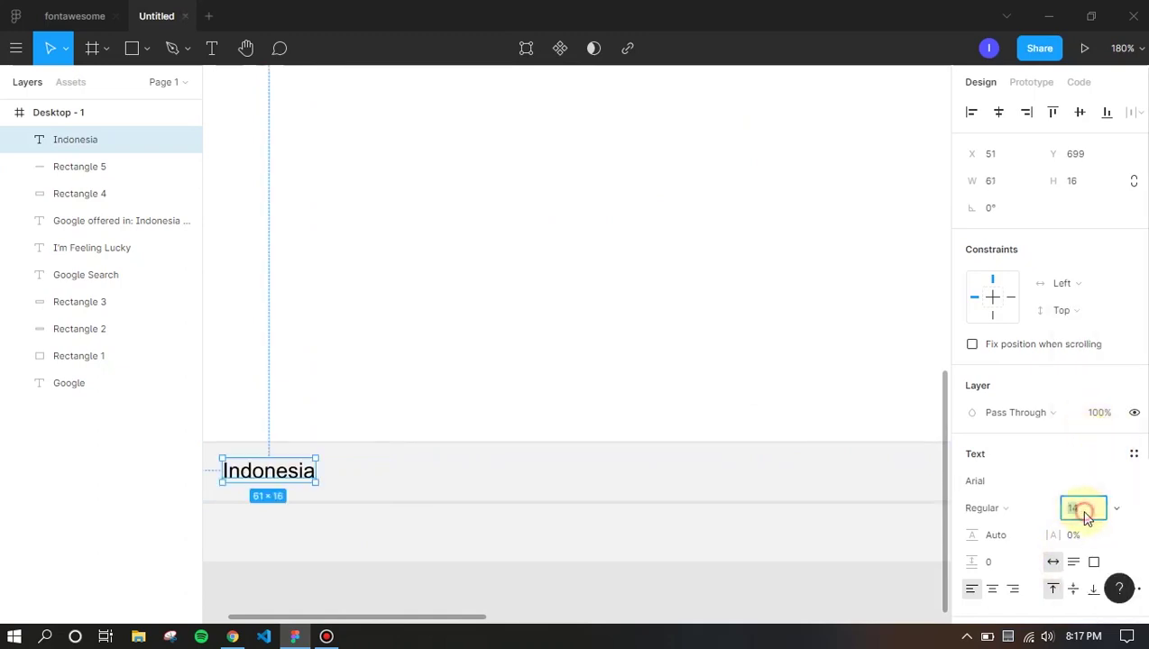
pyautogui.press('Up')
pyautogui.scroll(-5, 256, 448)
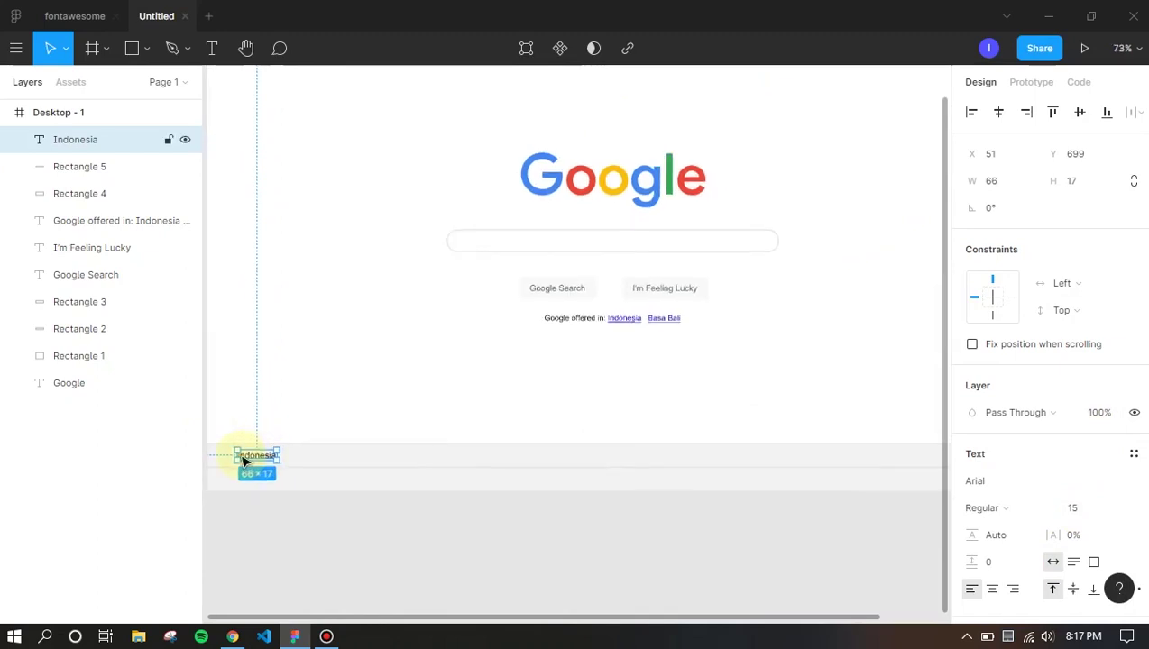
pyautogui.click(304, 520)
# In Chrome, sample the live footer's "Indonesia" text with the ColorPick eyedropper and copy its hex code 6F9BC4
pyautogui.hotkey('alt', 'Tab')
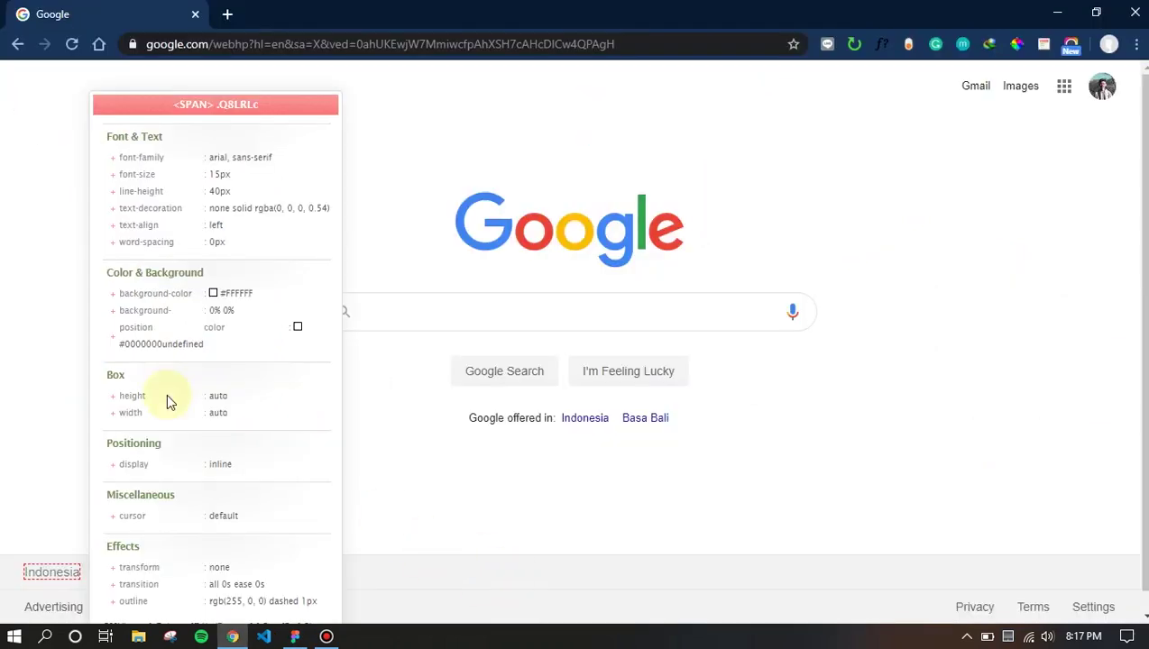
pyautogui.click(1016, 43)
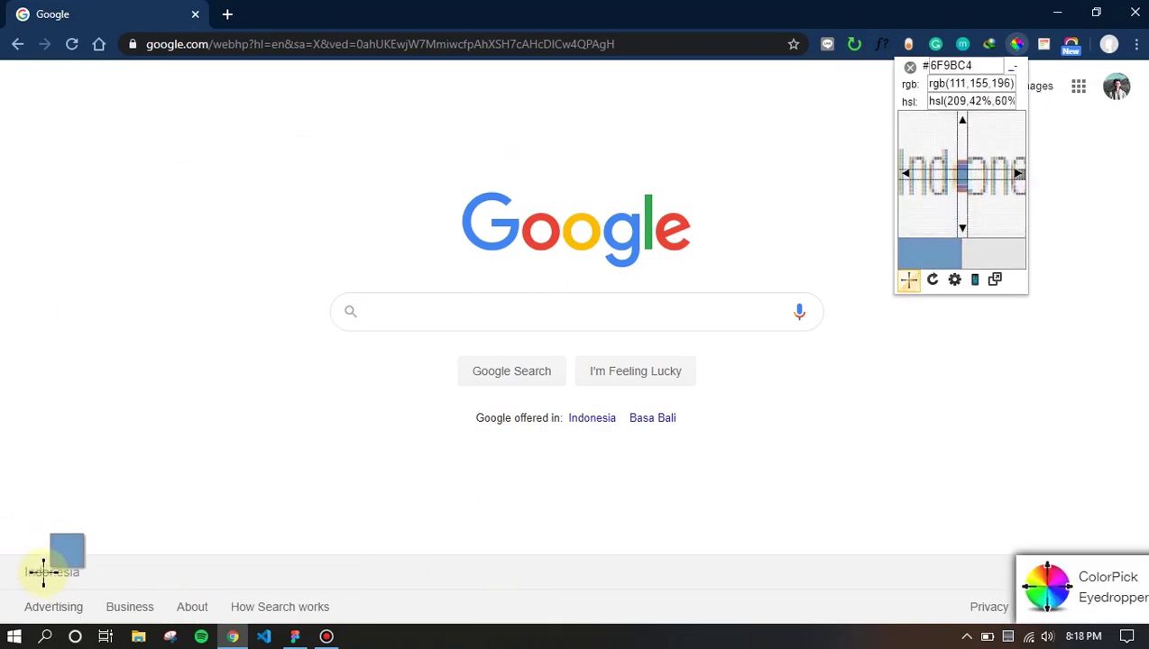
pyautogui.click(41, 573)
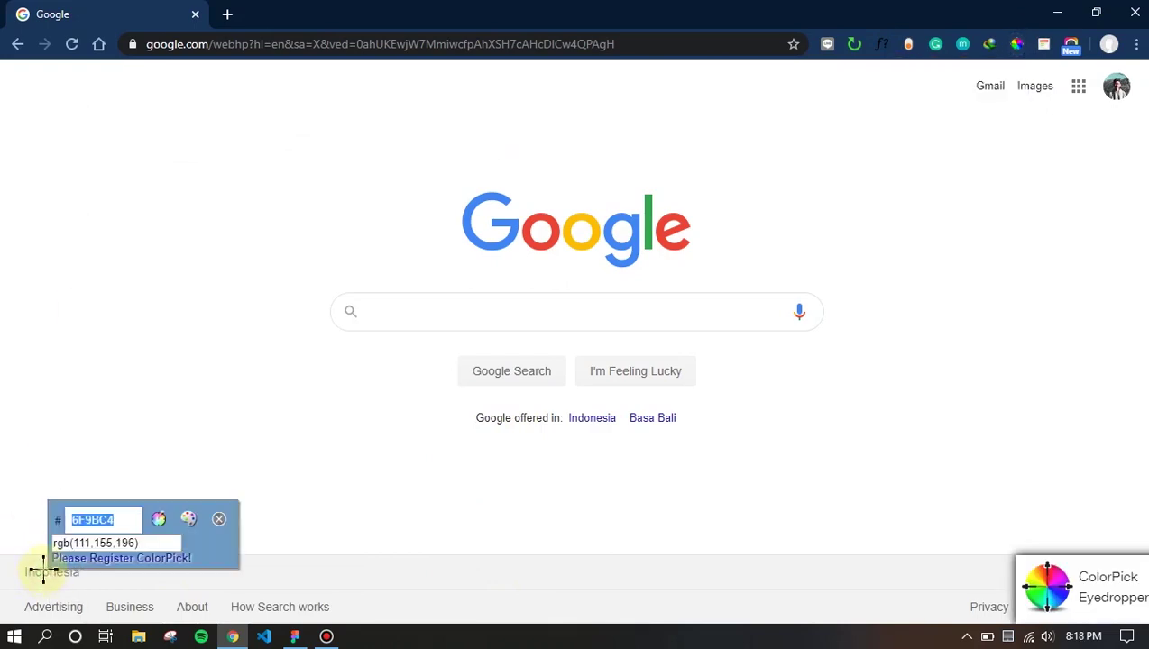
pyautogui.rightClick(81, 521)
pyautogui.click(115, 392)
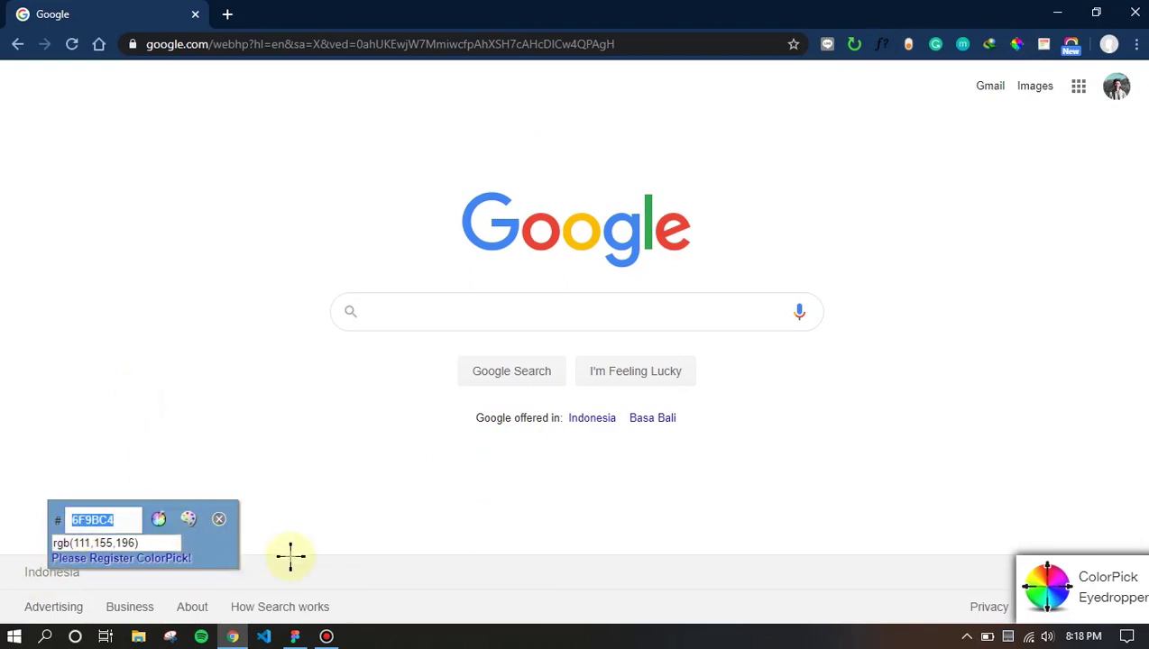
# In Figma, set the fill of the footer's "Indonesia" text to 6F9BC4
pyautogui.hotkey('alt', 'Tab')
pyautogui.click(255, 457)
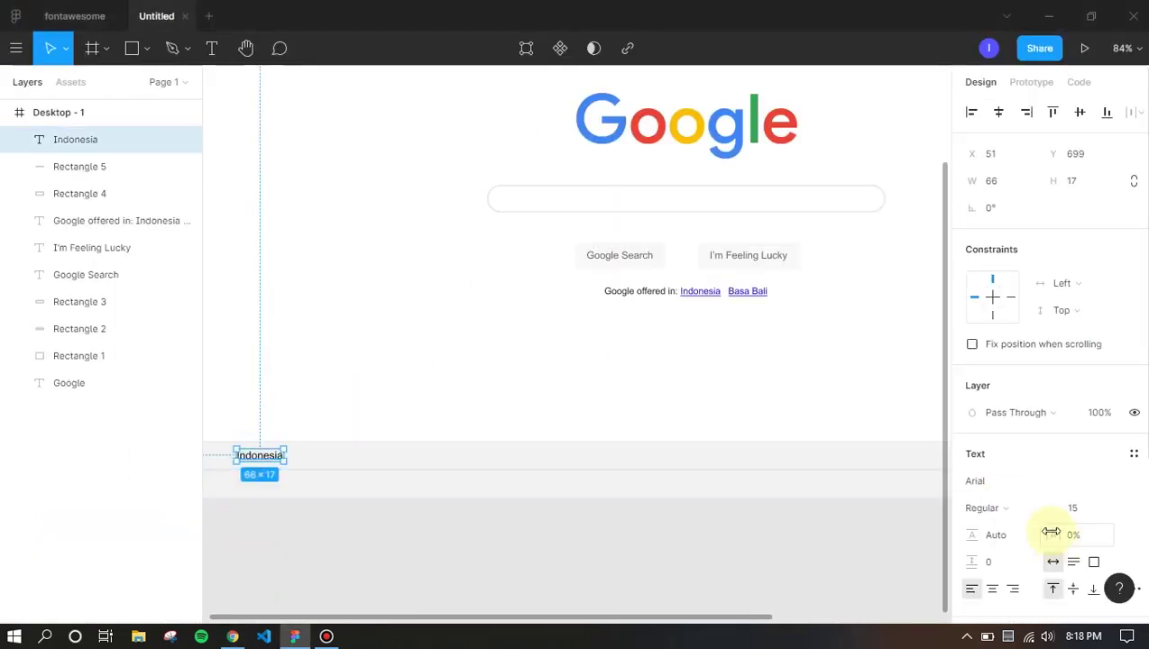
pyautogui.scroll(-5, 1046, 523)
pyautogui.click(1003, 435)
pyautogui.rightClick(1005, 436)
pyautogui.click(1046, 538)
pyautogui.press('Return')
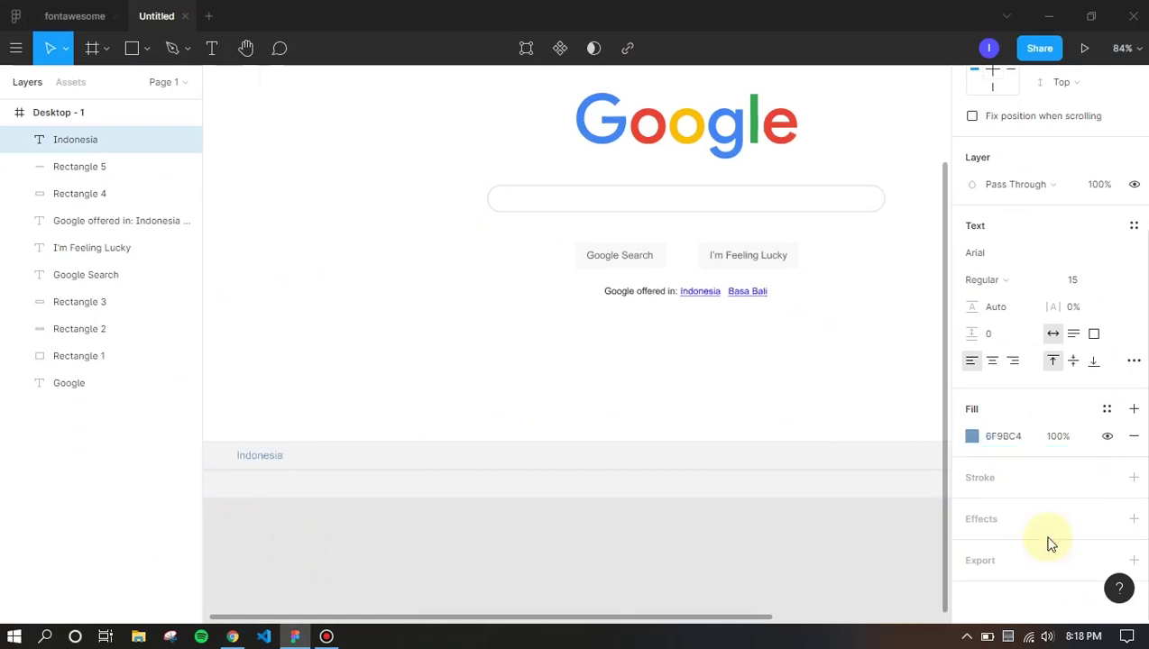
# In Chrome, sample the live footer's "Indonesia" text again with the ColorPick eyedropper, and return to Figma to compare the colour
pyautogui.hotkey('alt', 'Tab')
pyautogui.click(94, 543)
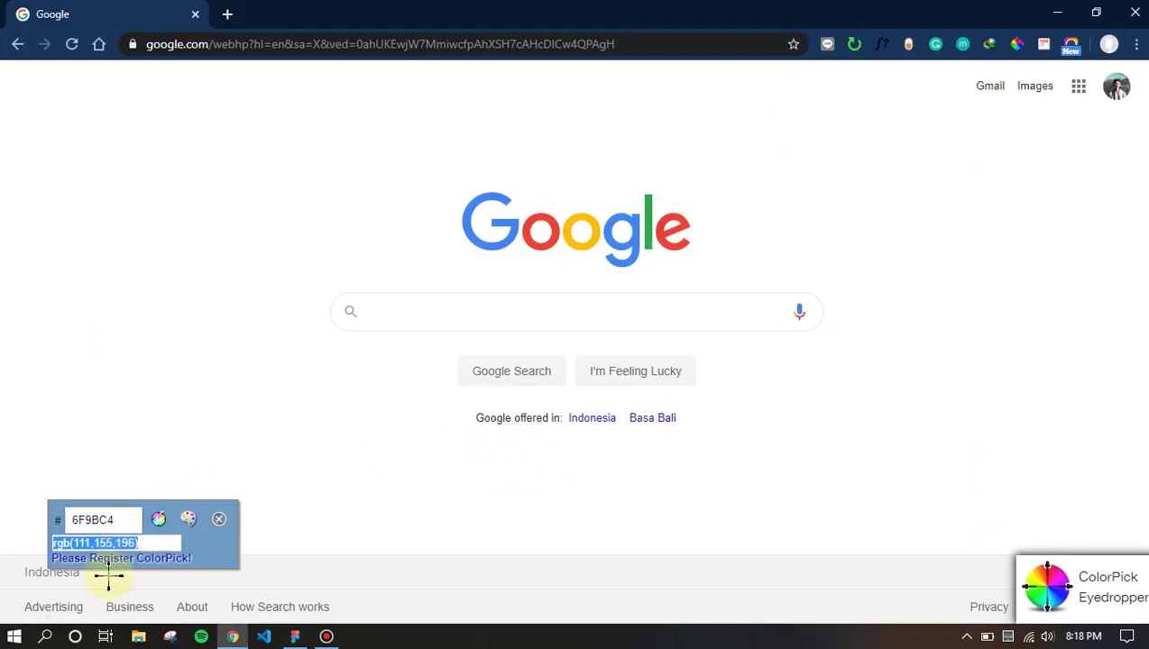
pyautogui.click(50, 575)
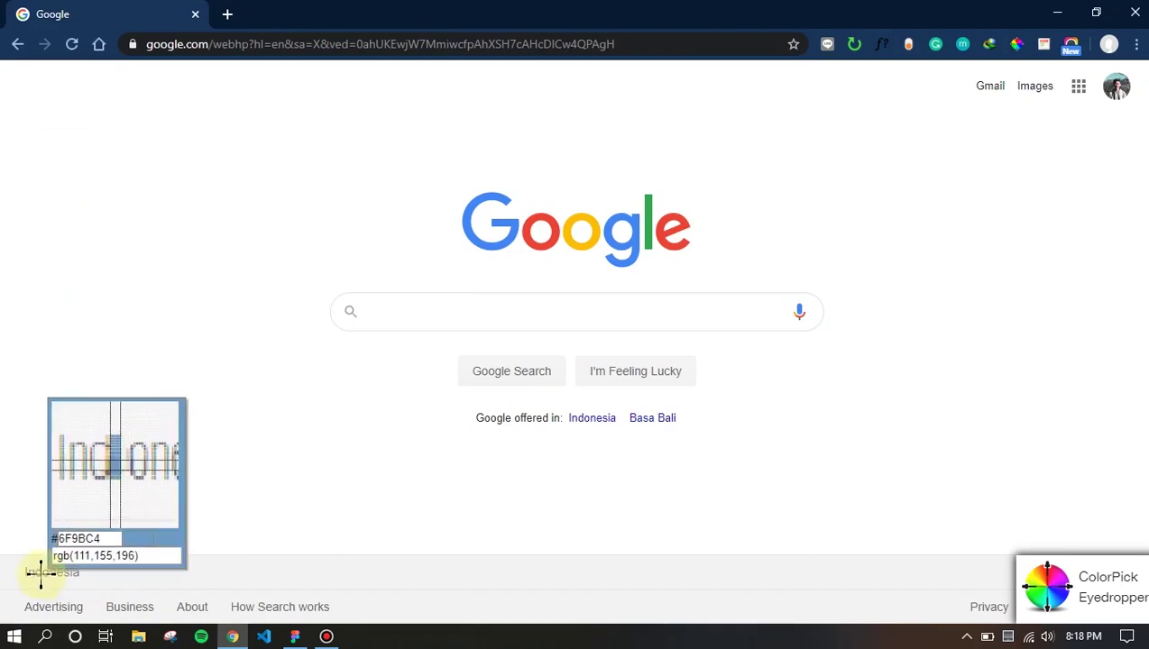
pyautogui.hotkey('alt', 'Tab')
pyautogui.click(354, 394)
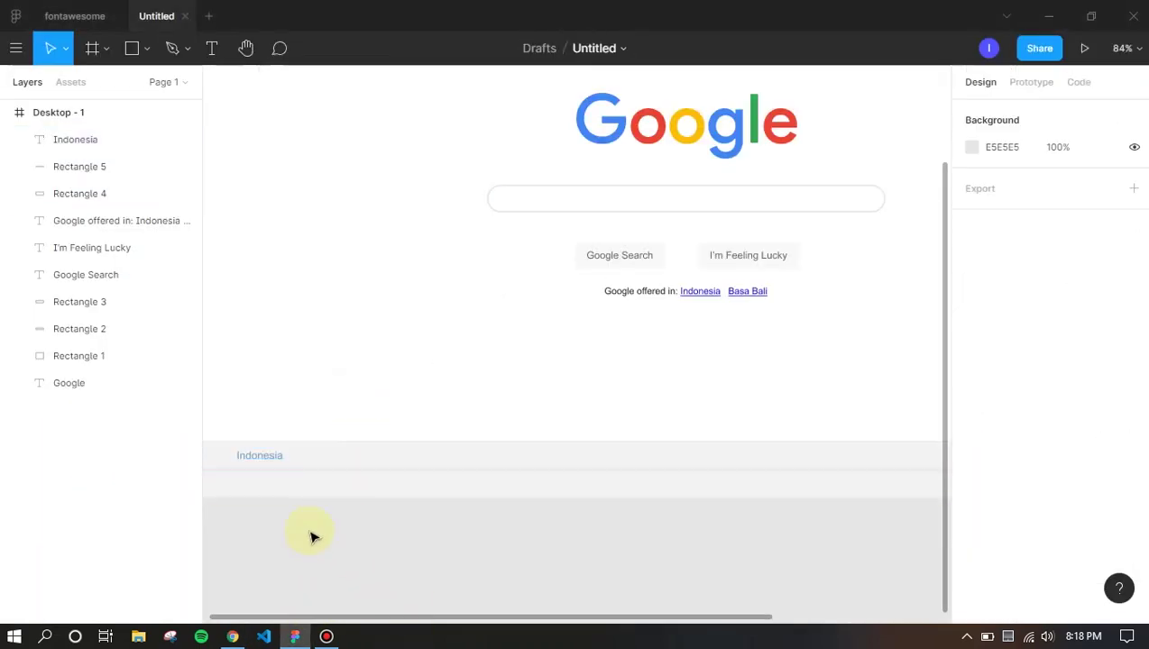
# In Figma, move the footer's "Indonesia" text slightly toward the page edge, duplicate it into the lower footer bar, and change the copy to "Advertising"
pyautogui.hotkey('alt', 'Tab')
pyautogui.hotkey('alt', 'Tab')
pyautogui.moveTo(259, 458); pyautogui.dragTo(248, 498)
pyautogui.click(307, 512)
pyautogui.click(335, 518)
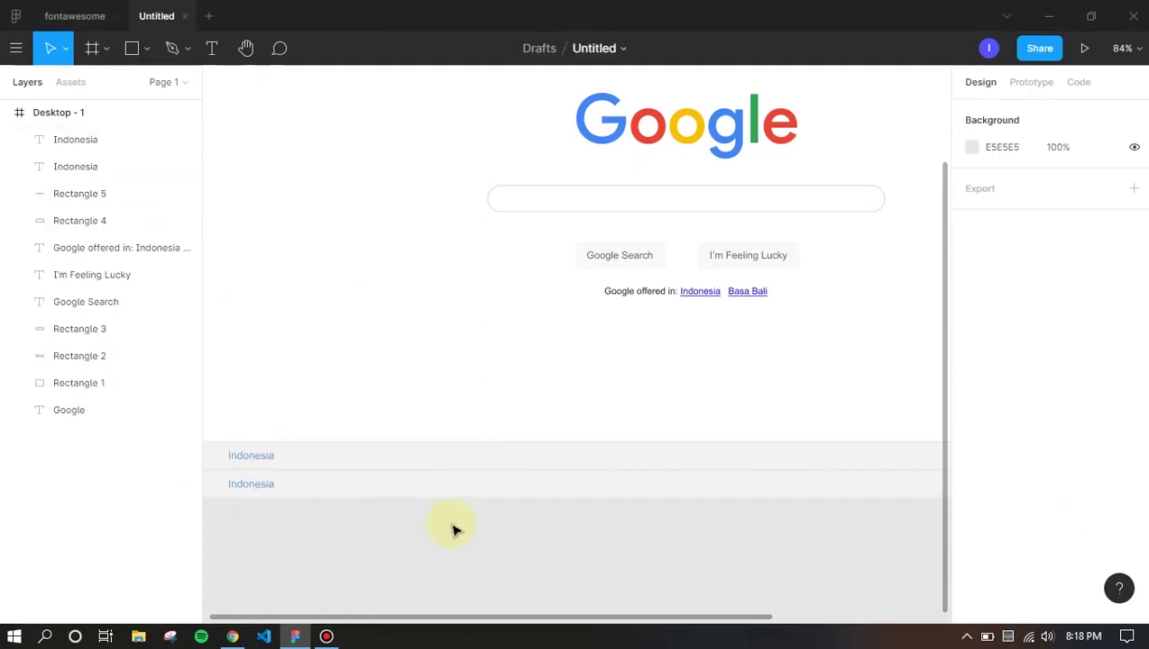
pyautogui.hotkey('alt', 'Tab')
pyautogui.hotkey('alt', 'Tab')
pyautogui.doubleClick(244, 484)
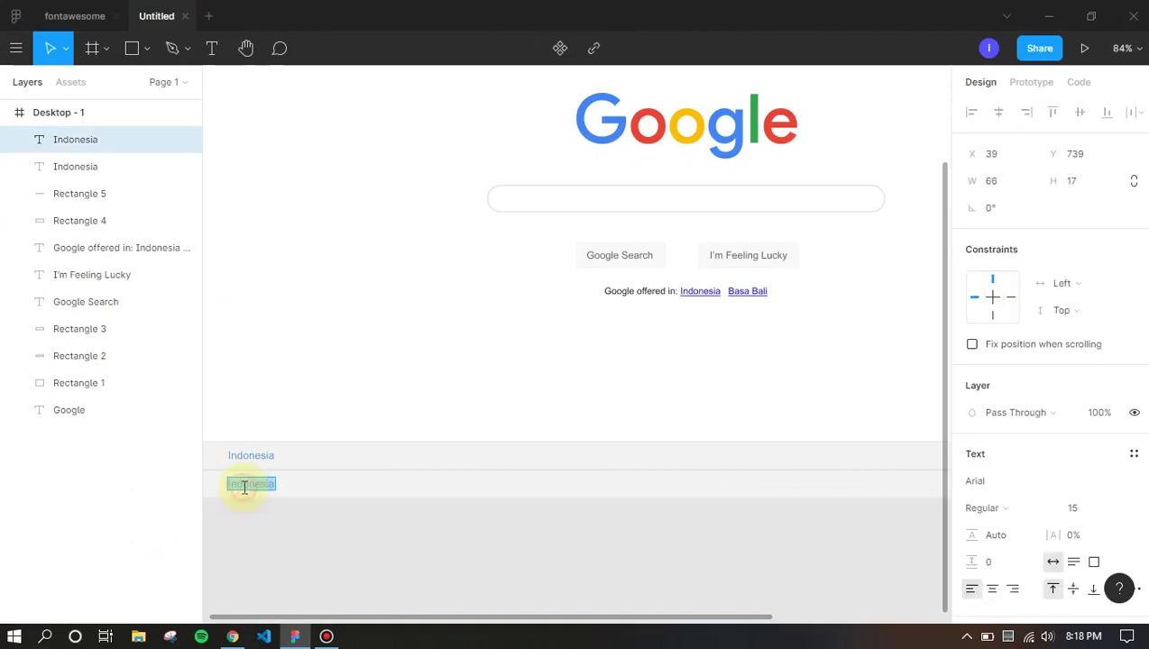
pyautogui.press('Escape')
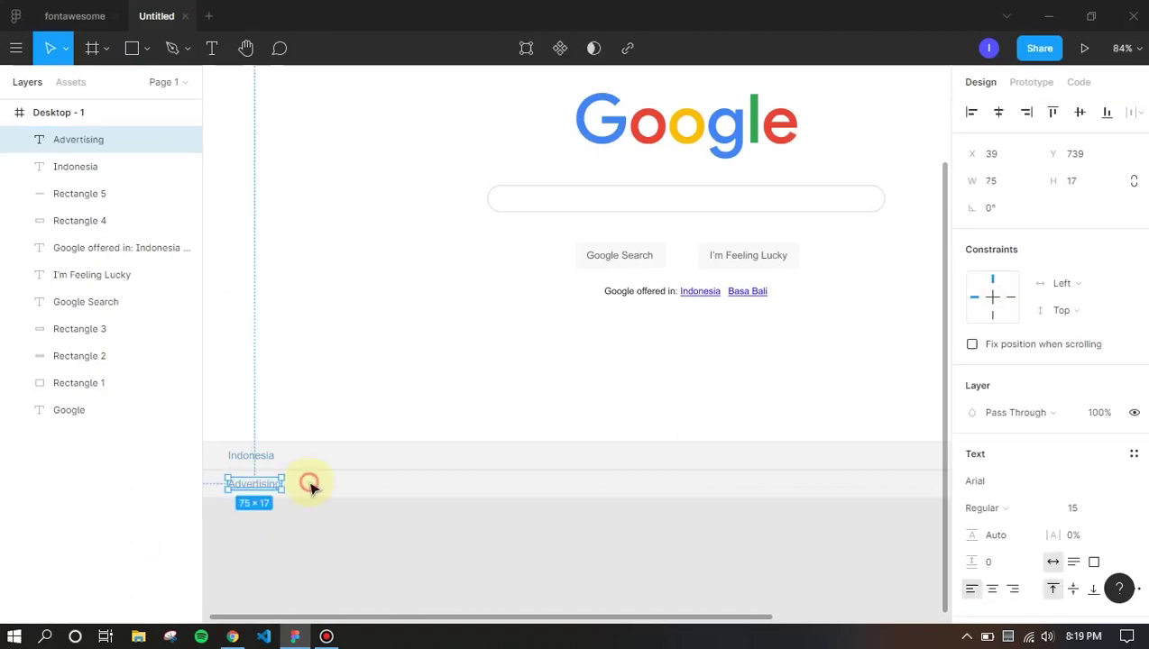
# Duplicate the "Advertising" text along the lower footer bar and change the copy to "Business", checking the label against the live page in Chrome
pyautogui.moveTo(292, 484); pyautogui.dragTo(346, 481)
pyautogui.hotkey('alt', 'Tab')
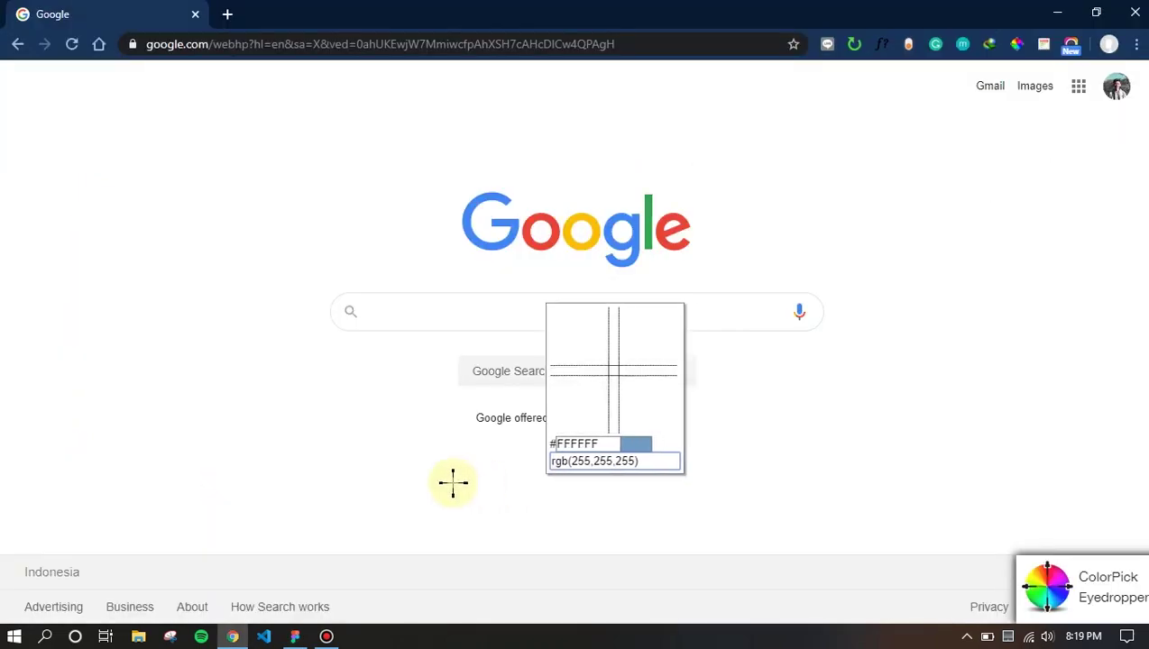
pyautogui.hotkey('alt', 'Tab')
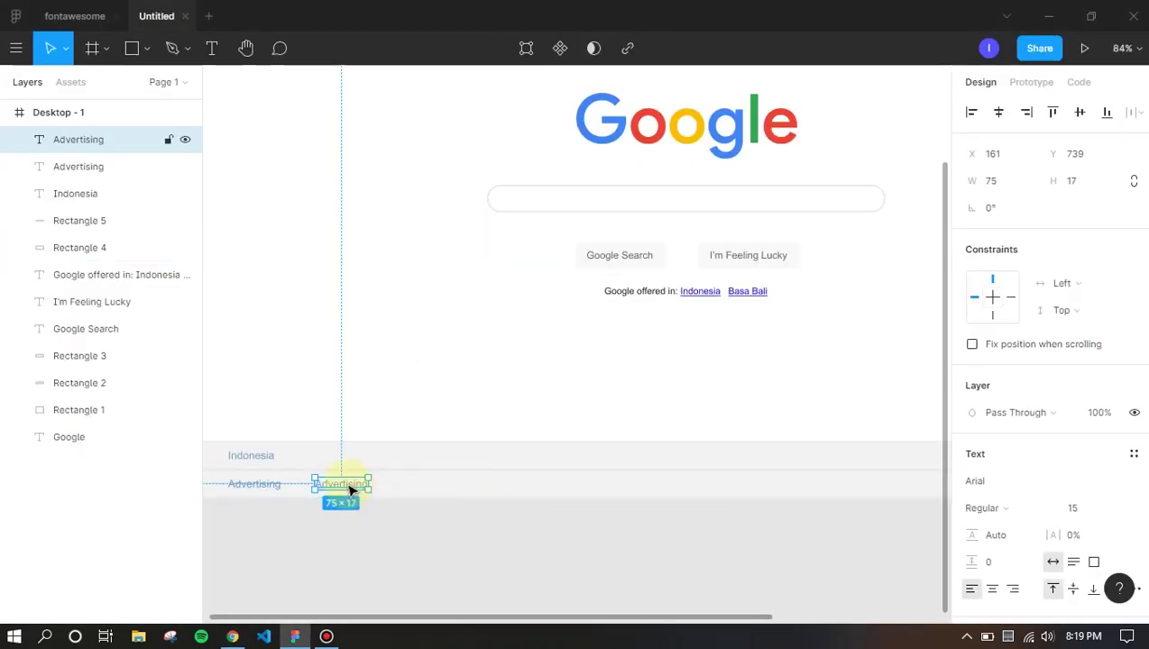
pyautogui.hotkey('alt', 'Tab')
pyautogui.hotkey('alt', 'Tab')
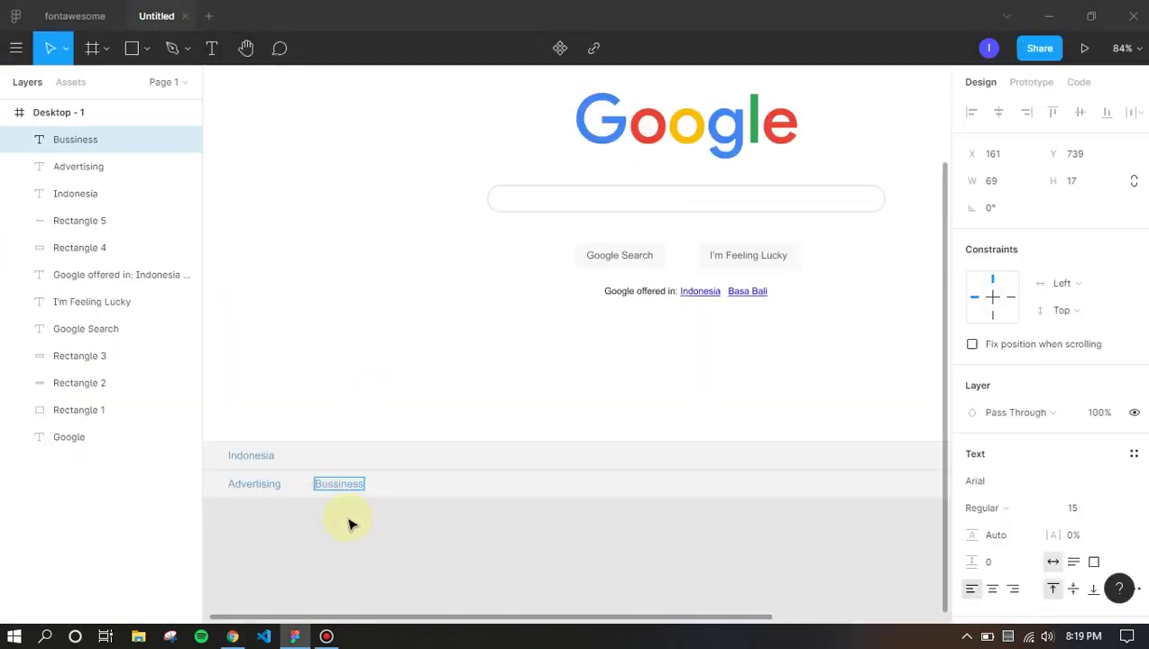
# Place a copy of the "Business" text after it in the lower footer bar and change it to "About"
pyautogui.moveTo(341, 488); pyautogui.dragTo(417, 486)
pyautogui.hotkey('alt', 'Tab')
pyautogui.hotkey('alt', 'Tab')
pyautogui.doubleClick(410, 485)
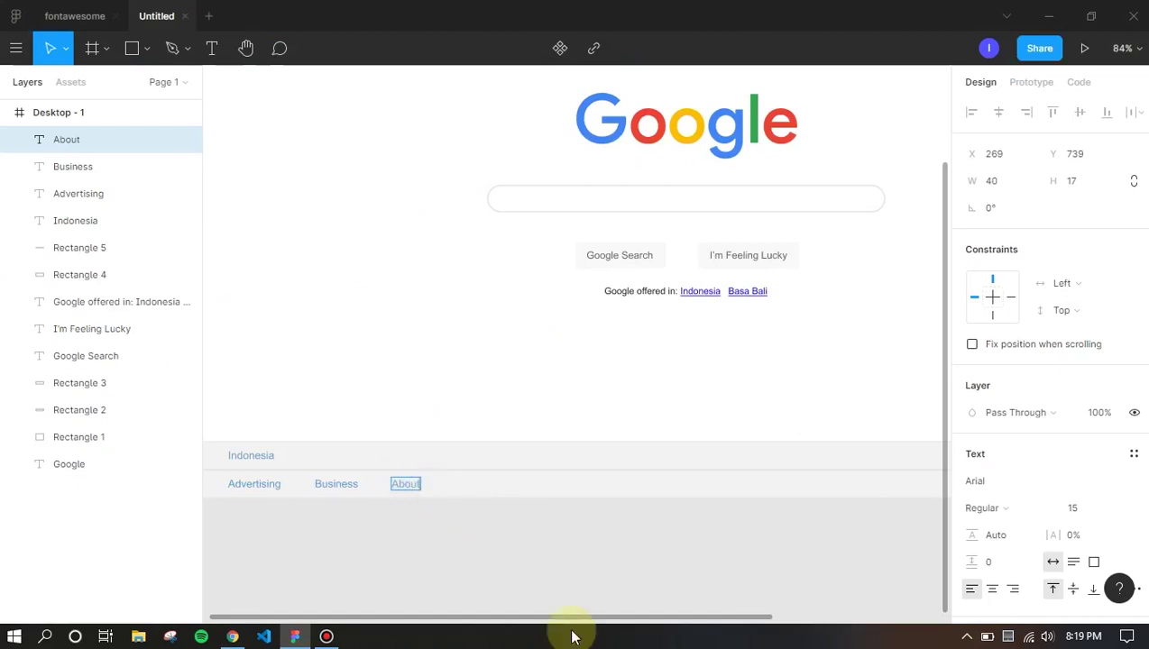
# Duplicate the "About" text along the lower footer bar, change the copy to "How Search Works", and deselect it
pyautogui.moveTo(405, 485); pyautogui.dragTo(465, 487)
pyautogui.hotkey('alt', 'Tab')
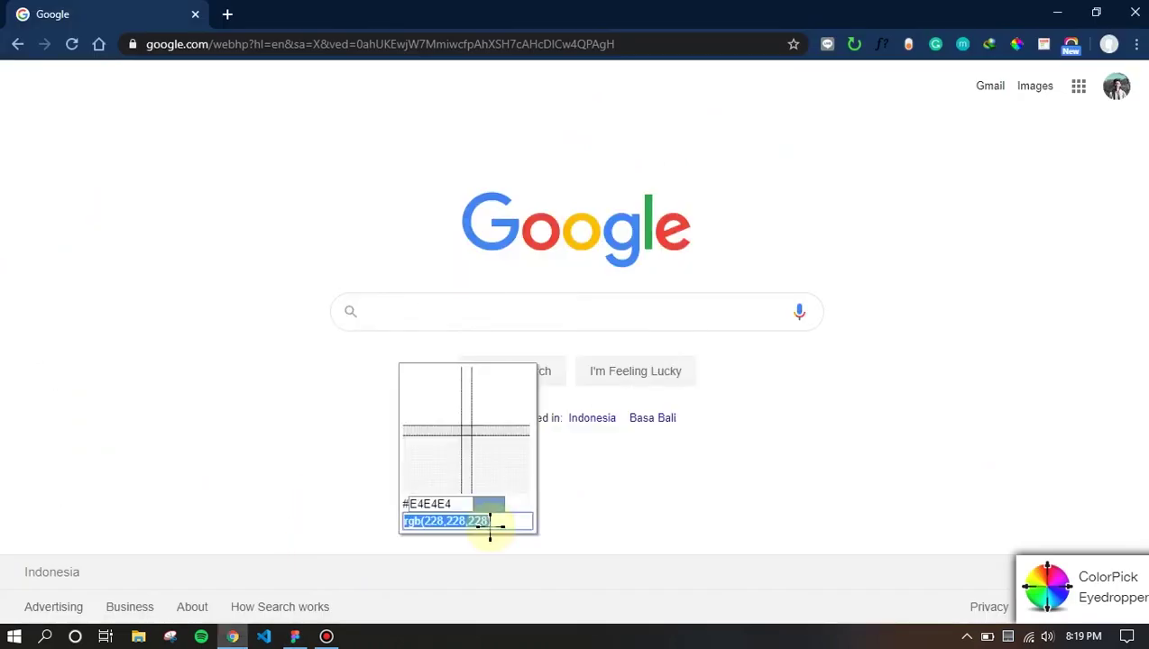
pyautogui.hotkey('alt', 'Tab')
pyautogui.doubleClick(467, 484)
pyautogui.write('How Search Works')
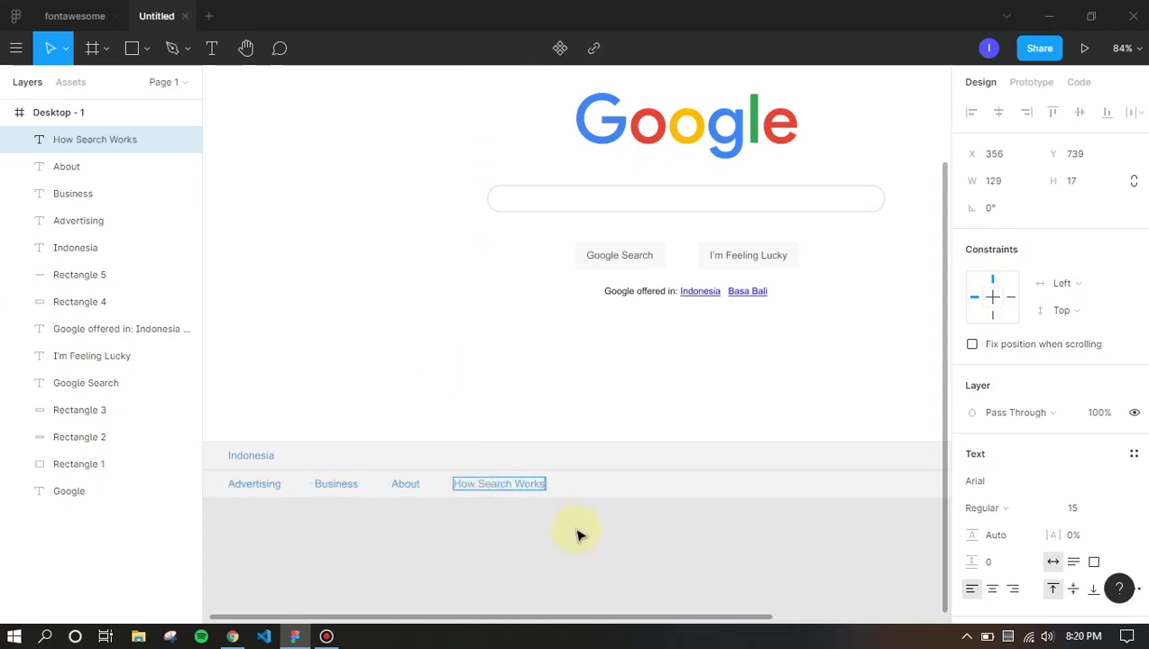
pyautogui.click(597, 500)
# Switch to Chrome, exit the ColorPick eyedropper on the Google page, and return to Figma
pyautogui.hotkey('alt', 'Tab')
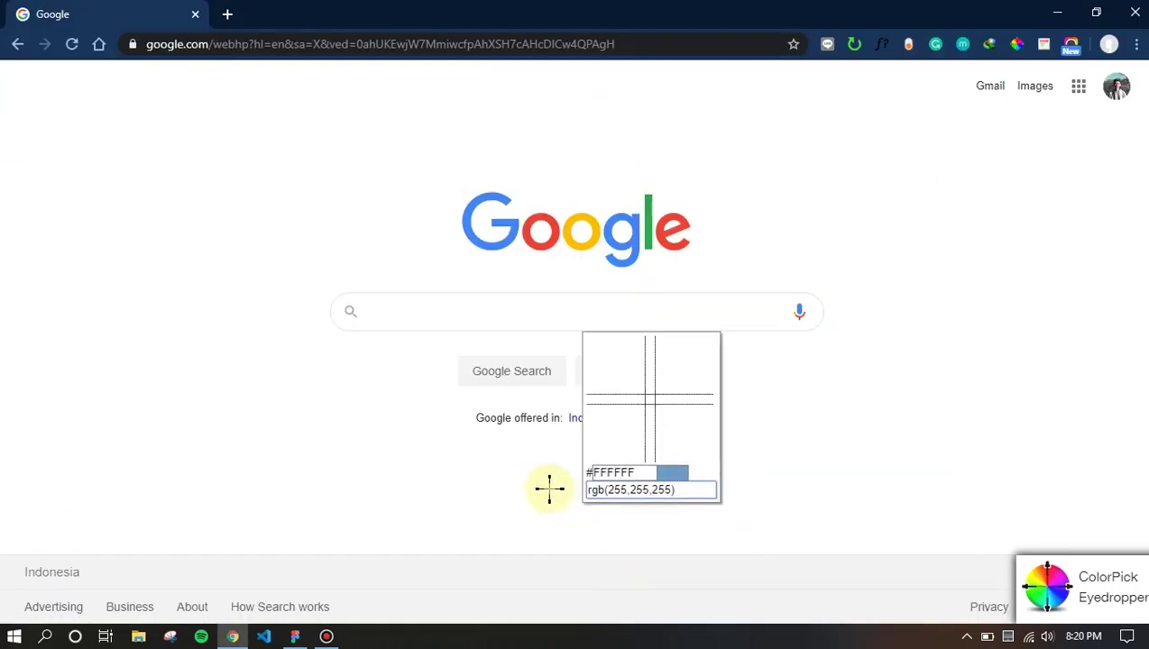
pyautogui.click(787, 433)
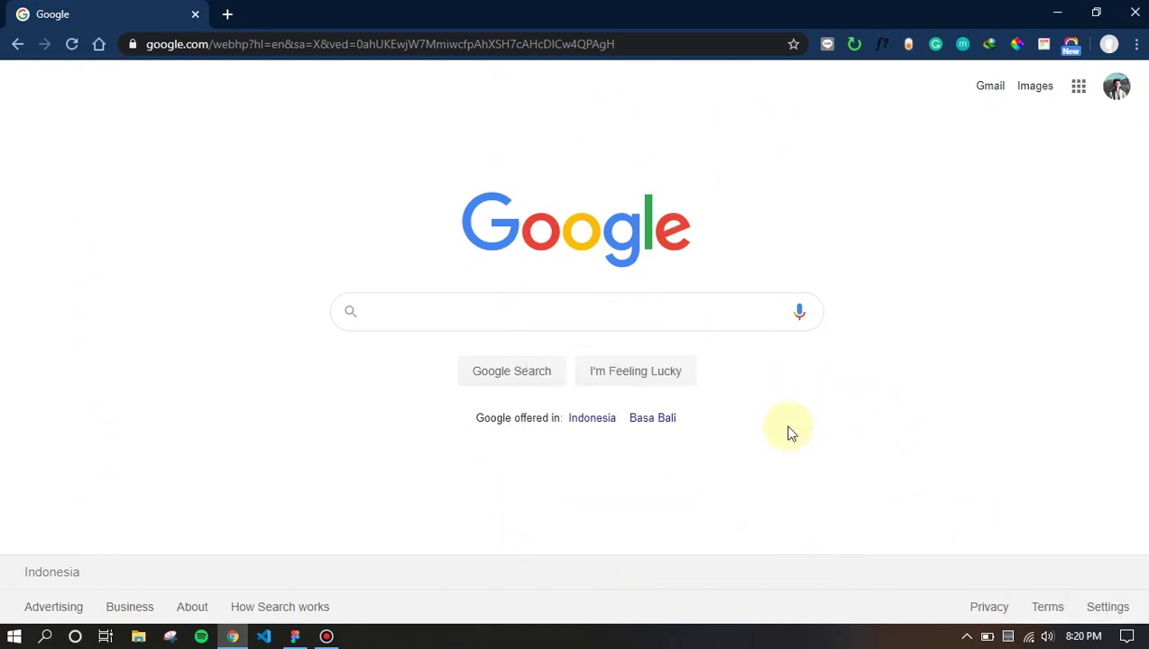
pyautogui.hotkey('alt', 'Tab')
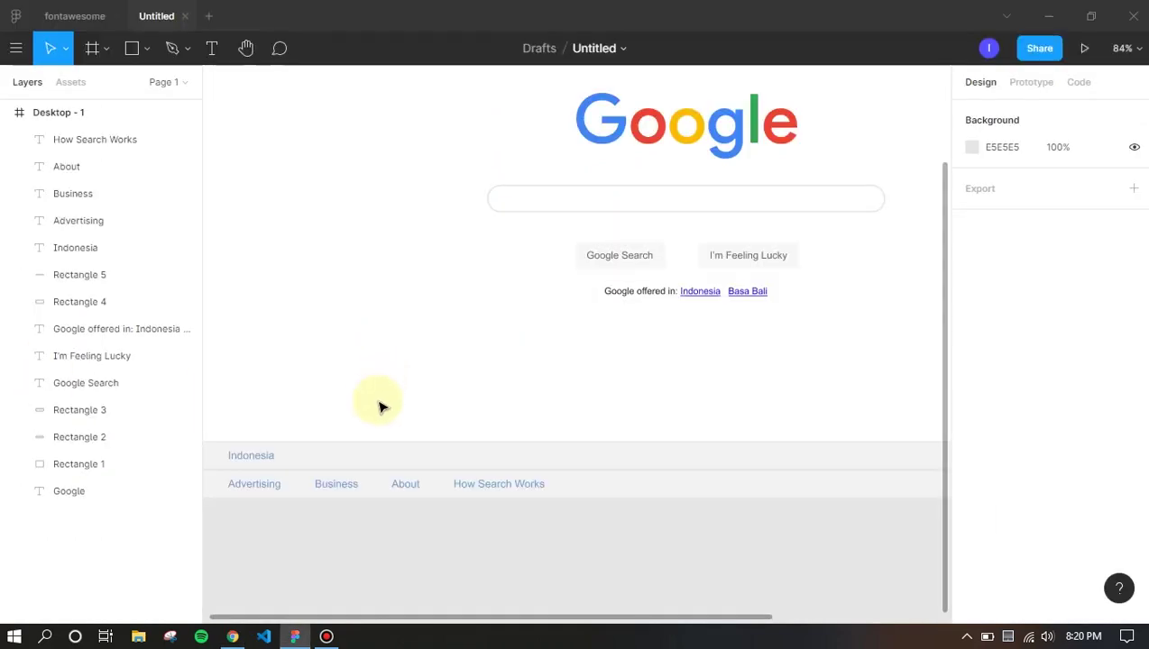
# Duplicate "How Search Works" to the far end of the lower footer bar, at about X 1205, and change the copy to "Settings"
pyautogui.scroll(-3, 633, 441)
pyautogui.scroll(2, 863, 428)
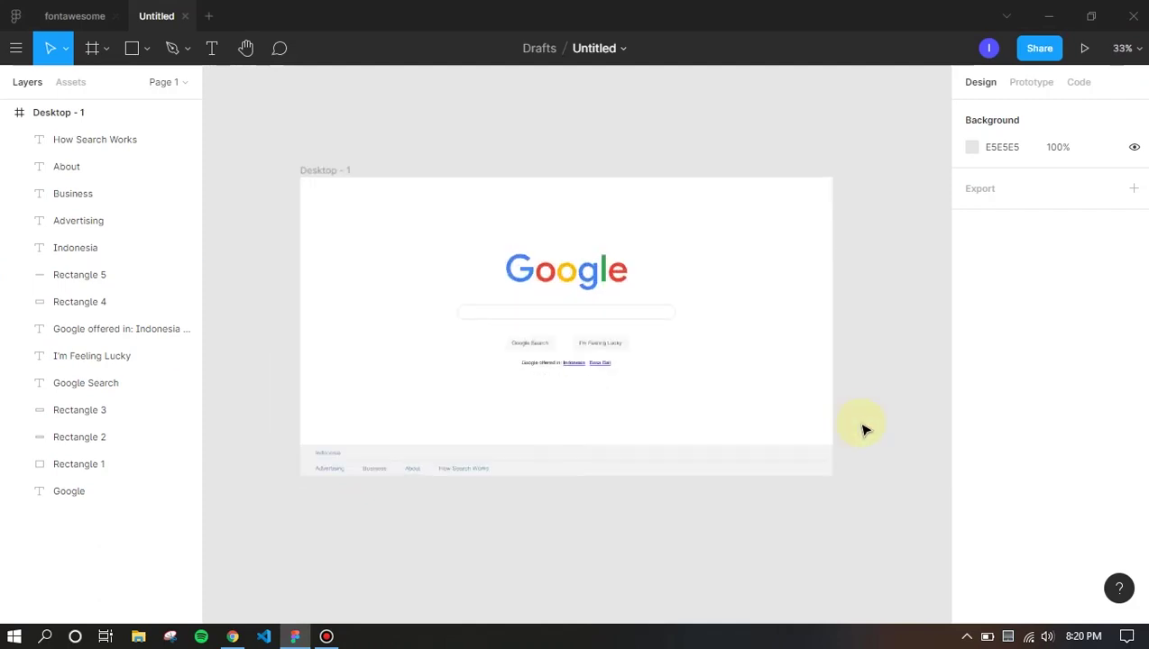
pyautogui.click(436, 475)
pyautogui.moveTo(437, 475); pyautogui.dragTo(805, 475)
pyautogui.click(848, 474)
pyautogui.click(805, 480)
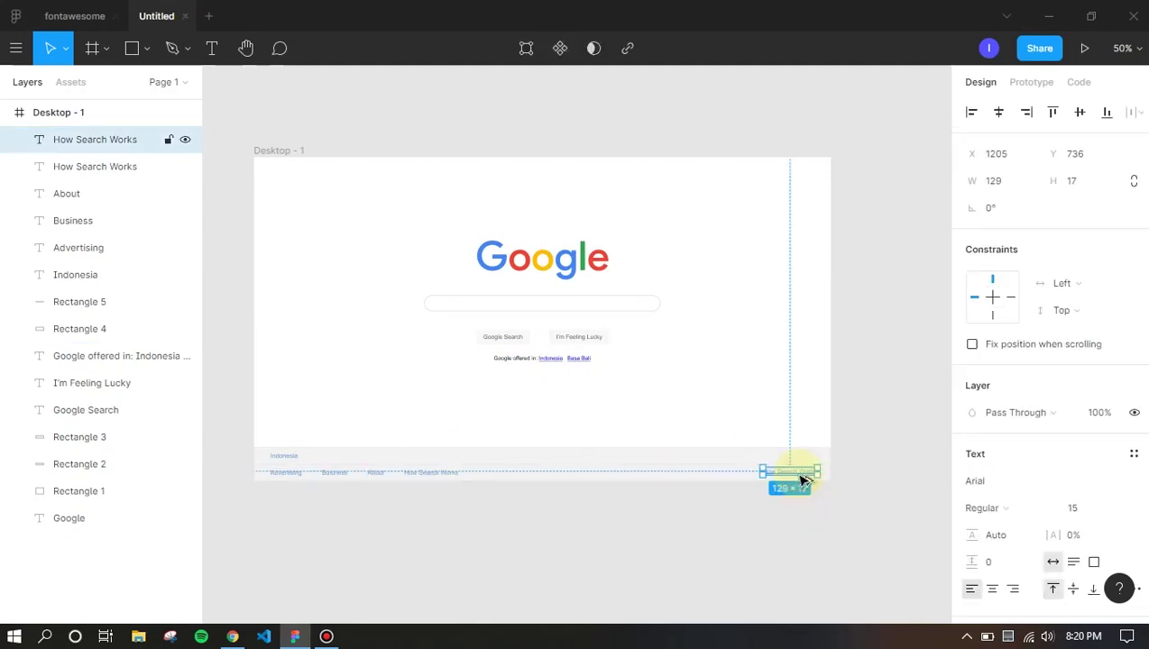
pyautogui.hotkey('alt', 'Tab')
pyautogui.hotkey('alt', 'Tab')
pyautogui.doubleClick(796, 475)
pyautogui.write('Settings')
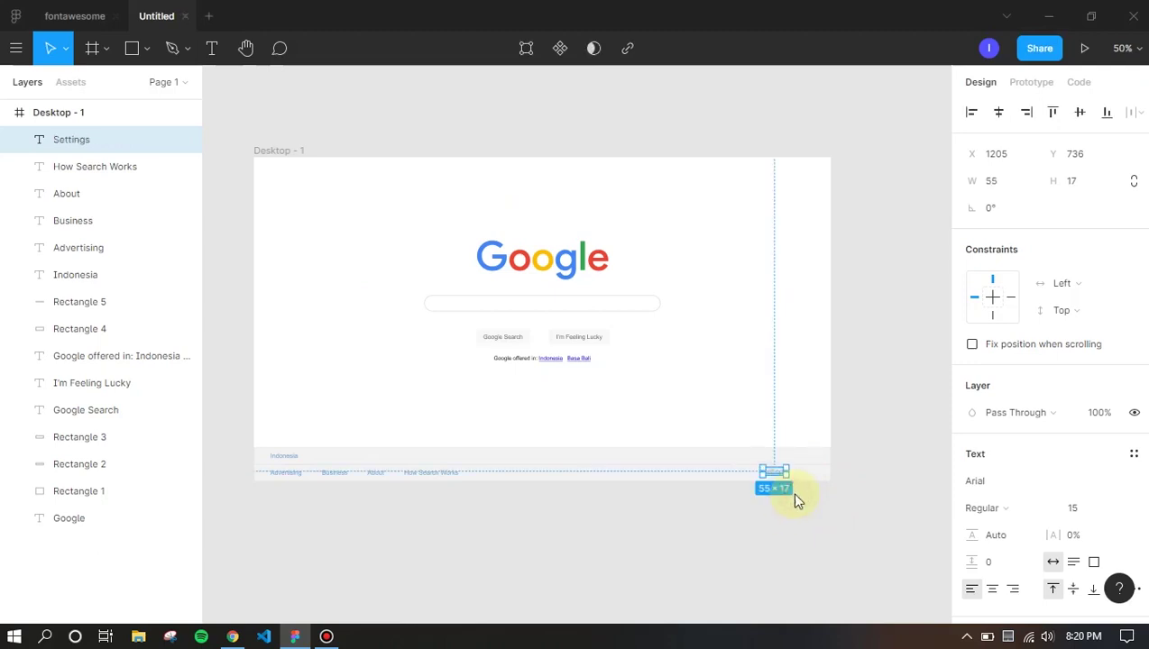
# Move "Settings" closer to the end of the lower footer bar, and add a copy before it reading "Terms"
pyautogui.hotkey('alt', 'Tab')
pyautogui.hotkey('alt', 'Tab')
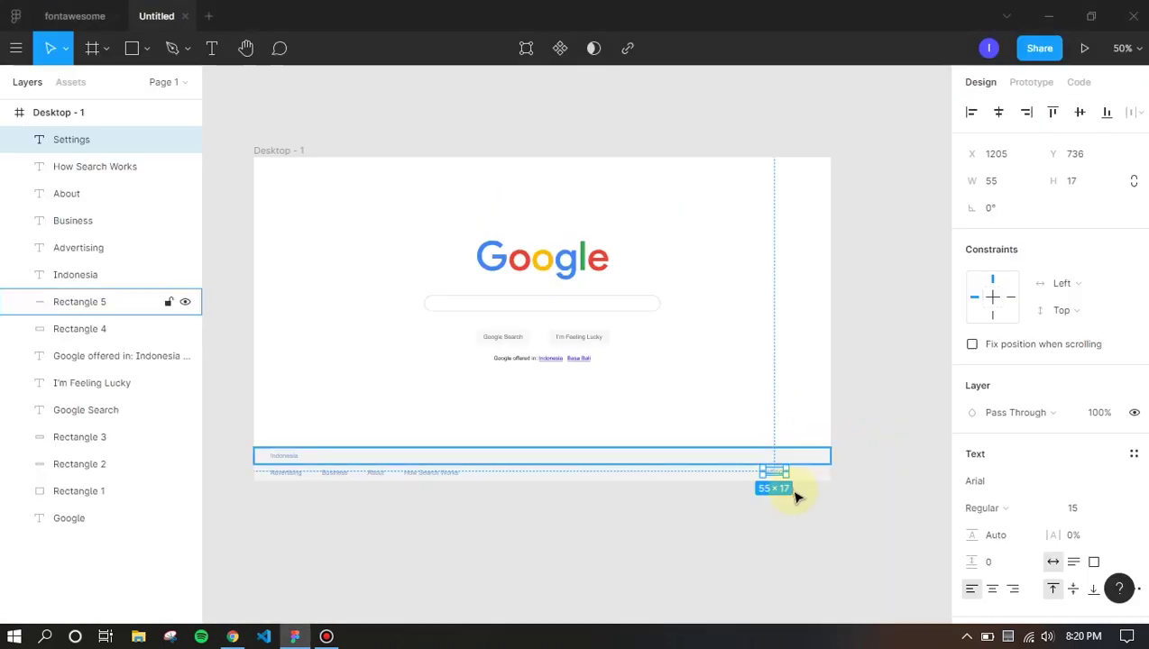
pyautogui.scroll(3, 795, 503)
pyautogui.scroll(5, 798, 482)
pyautogui.moveTo(738, 431); pyautogui.dragTo(688, 437)
pyautogui.write('Terms')
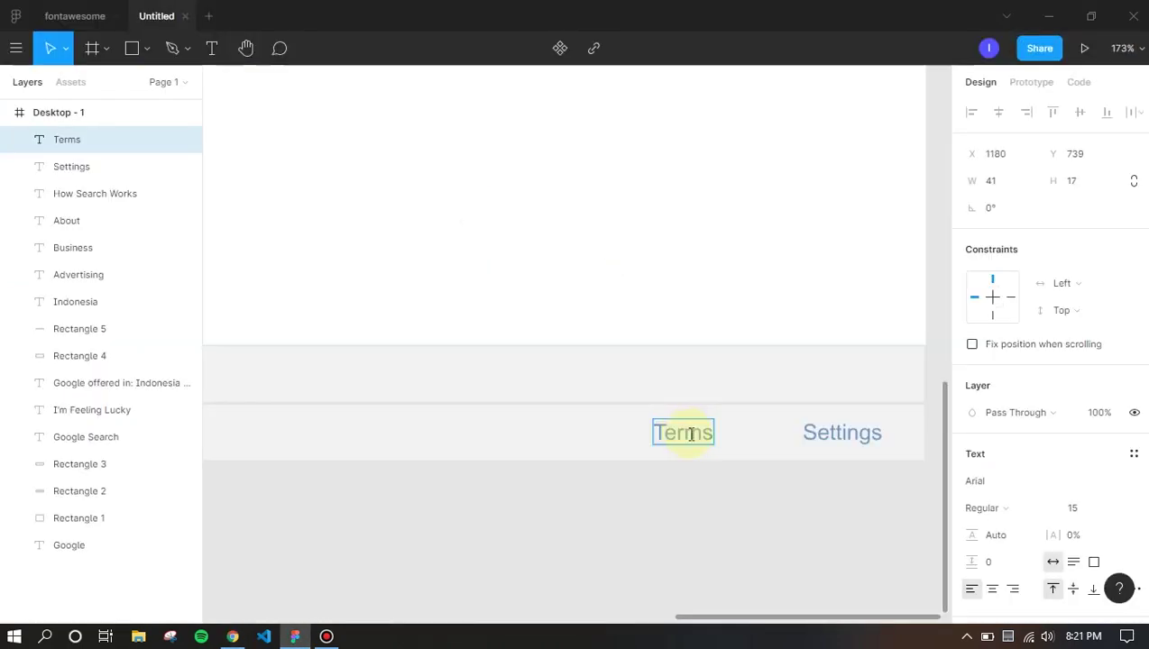
pyautogui.click(680, 475)
# Duplicate "Terms" to about X 1078, change the copy to "Privacy", and compare the footer with the live page in Chrome
pyautogui.moveTo(674, 437); pyautogui.dragTo(530, 438)
pyautogui.doubleClick(530, 437)
pyautogui.write('Privacy')
pyautogui.hotkey('alt', 'Tab')
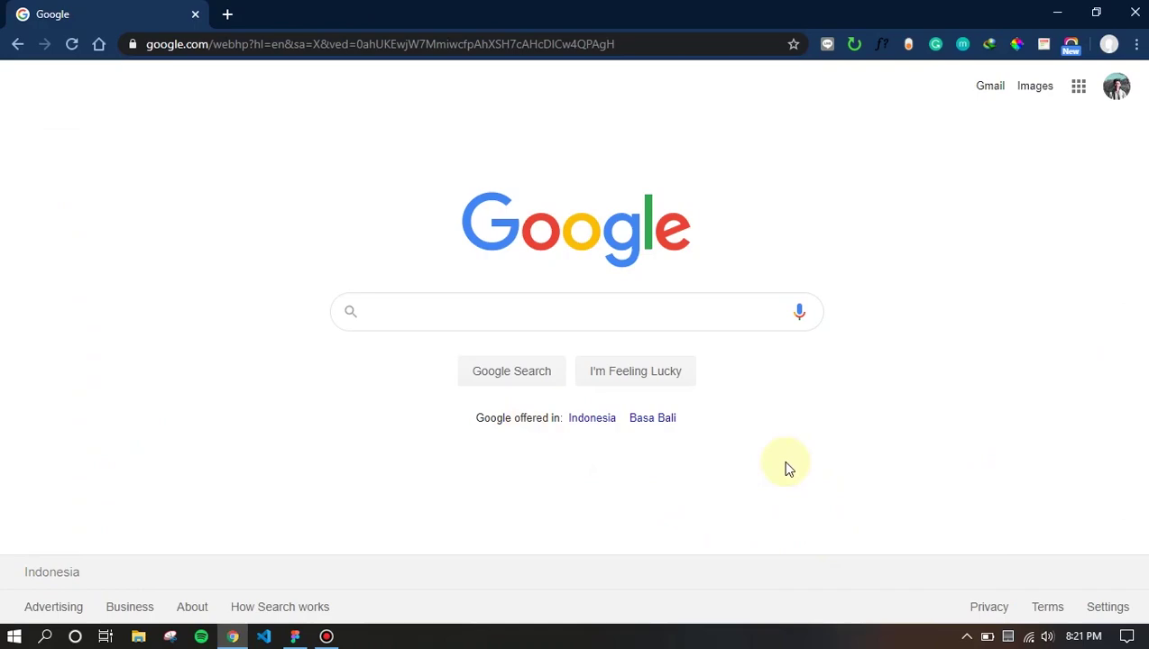
pyautogui.hotkey('alt', 'Tab')
pyautogui.hotkey('alt', 'Tab')
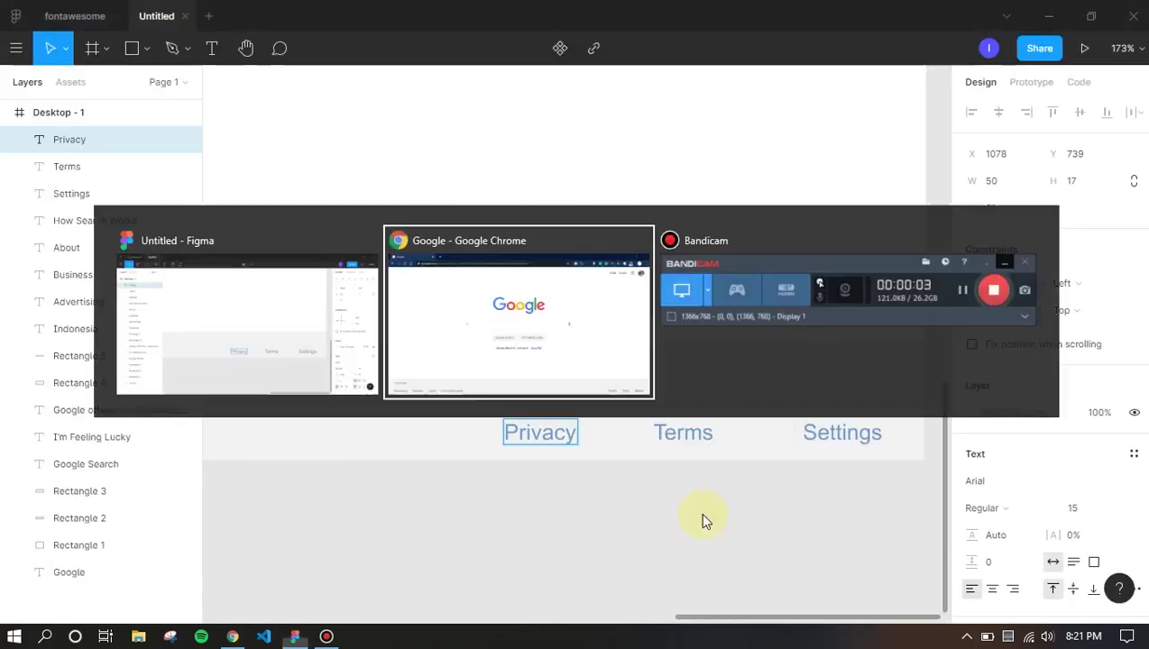
pyautogui.hotkey('alt', 'Tab')
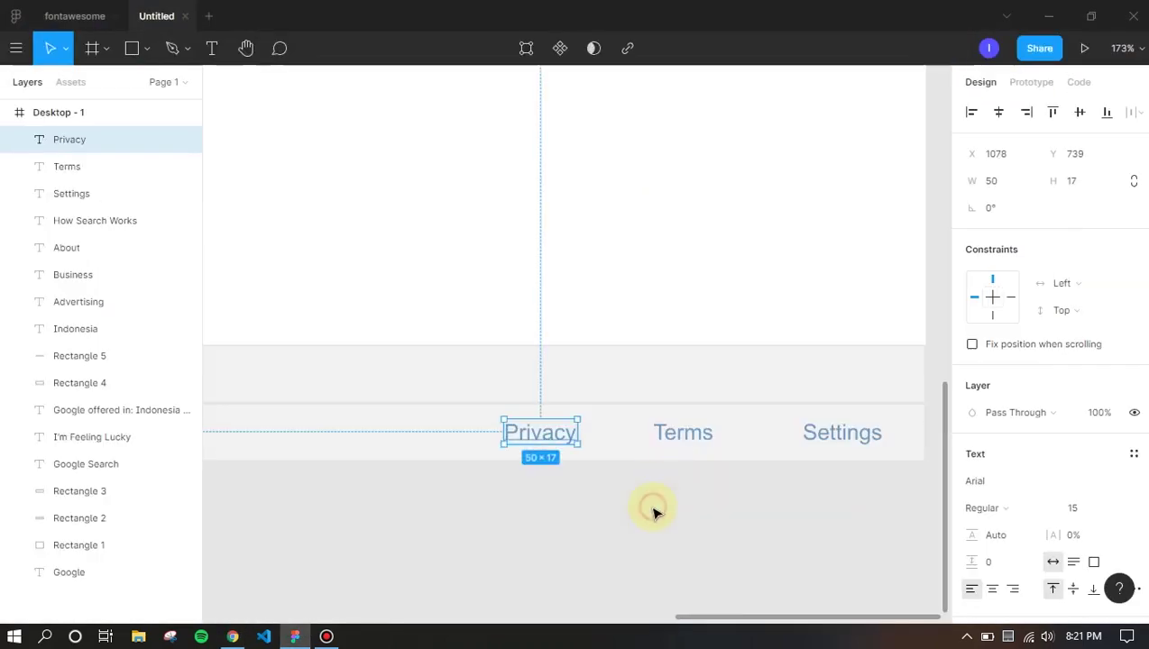
# Tighten the spacing of the lower footer bar's "Privacy", "Terms" and "Settings" texts by moving them closer together
pyautogui.scroll(-6, 655, 512)
pyautogui.scroll(2, 468, 453)
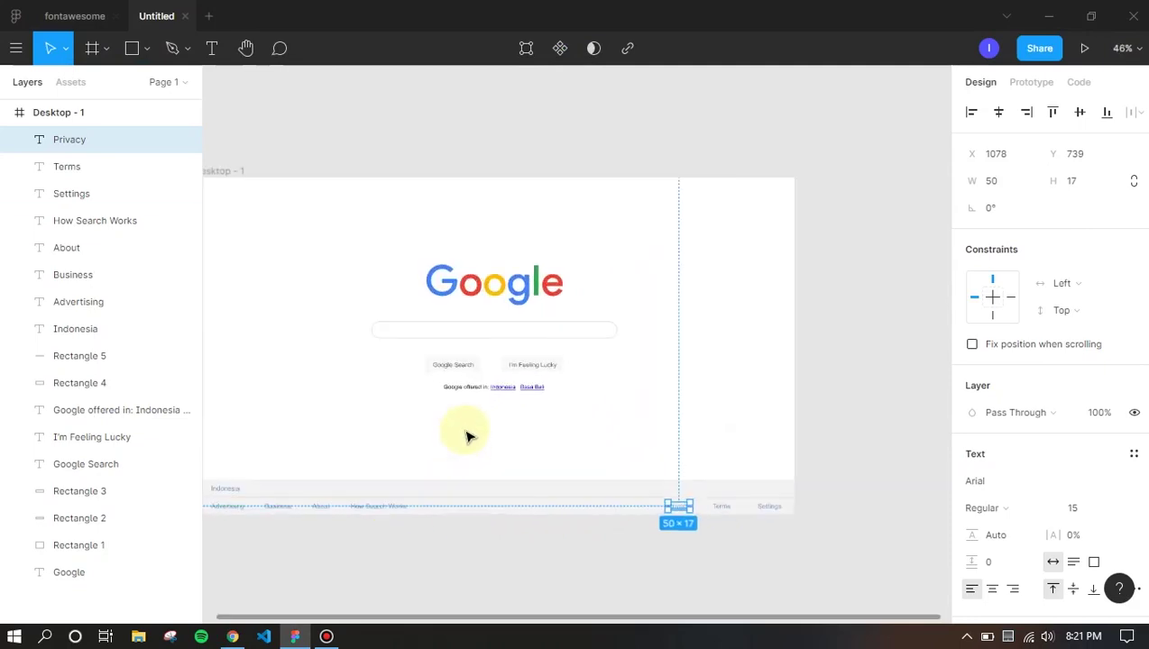
pyautogui.scroll(-2, 338, 516)
pyautogui.scroll(1, 325, 500)
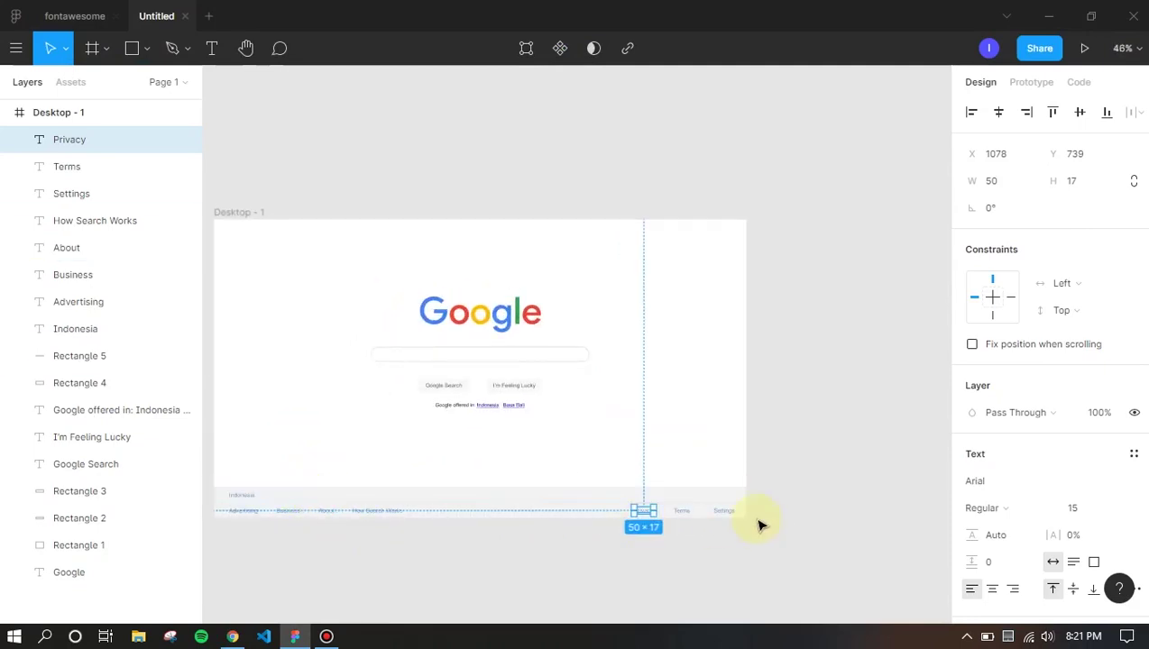
pyautogui.scroll(5, 712, 535)
pyautogui.click(721, 496)
pyautogui.click(636, 546)
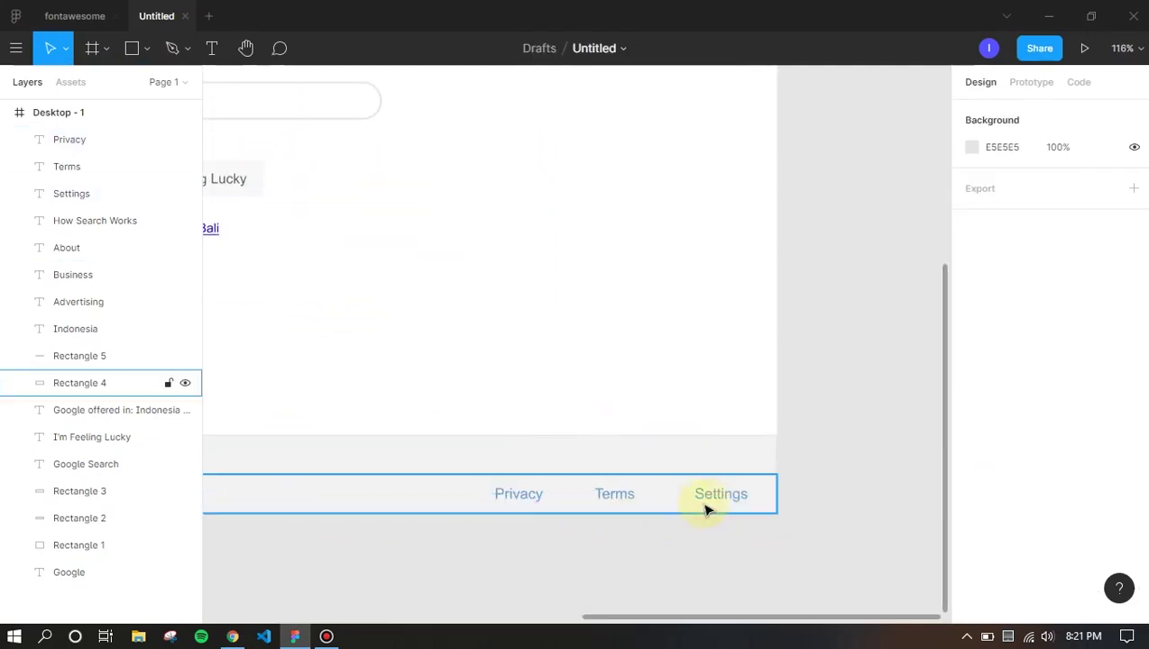
pyautogui.moveTo(618, 497); pyautogui.dragTo(629, 498)
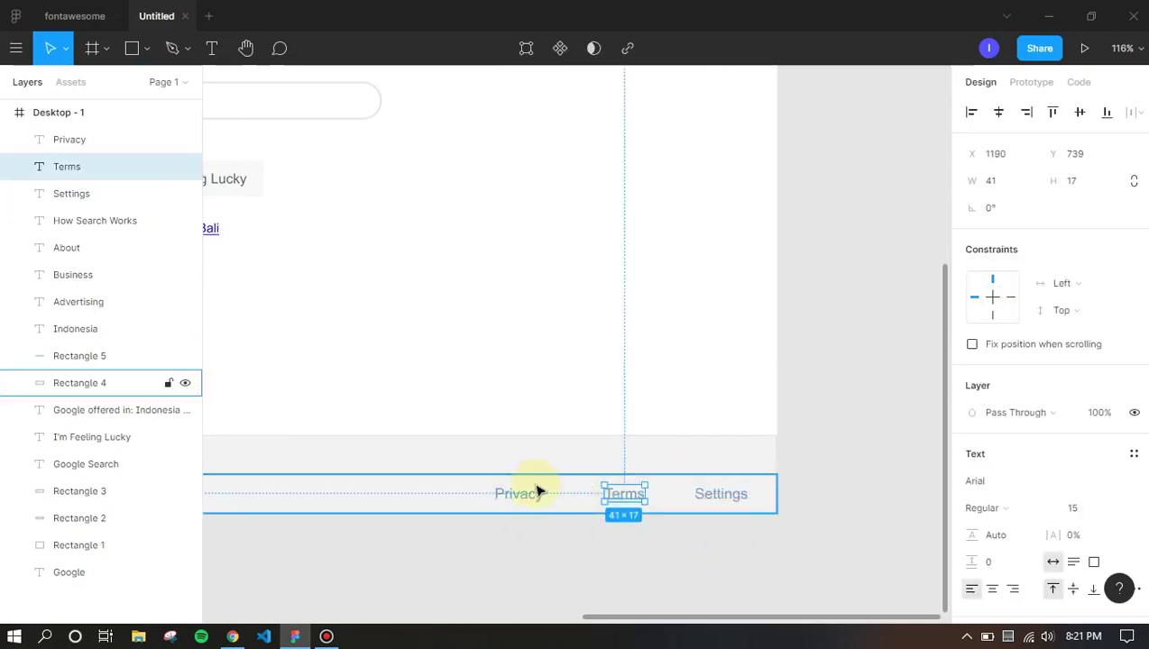
pyautogui.moveTo(523, 495); pyautogui.dragTo(545, 495)
pyautogui.moveTo(719, 496); pyautogui.dragTo(711, 498)
pyautogui.click(709, 545)
# Fine-tune the positions of "Terms" and "Privacy" to space them evenly with "Settings", and select all three texts to check their spacing
pyautogui.moveTo(628, 501); pyautogui.dragTo(628, 495)
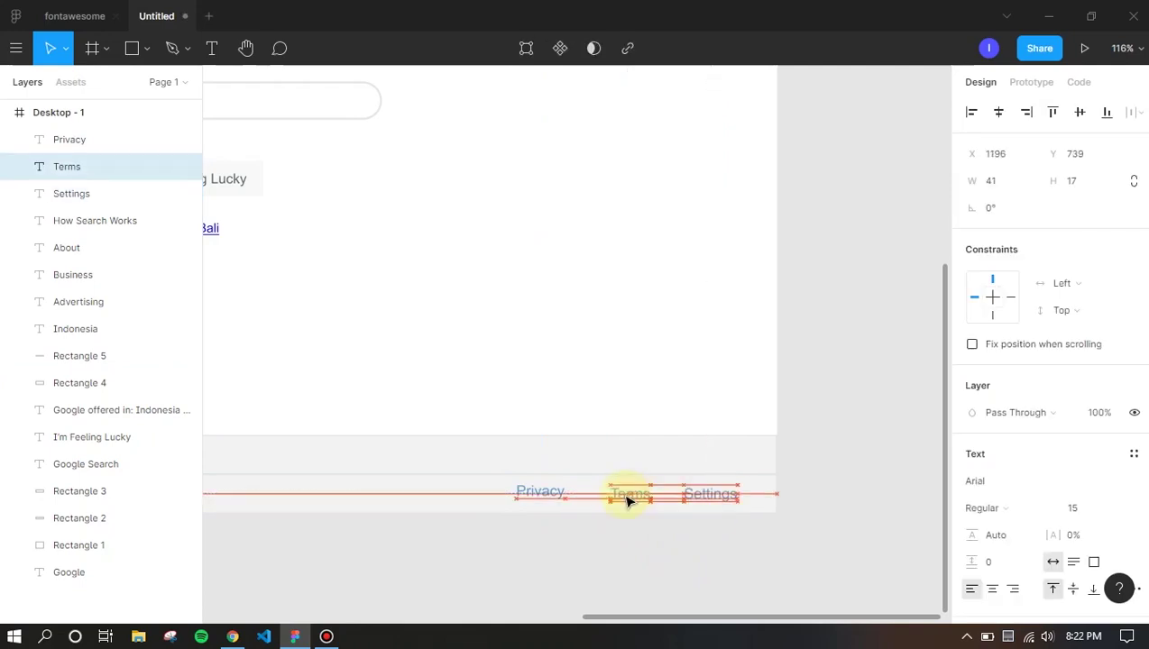
pyautogui.click(538, 496)
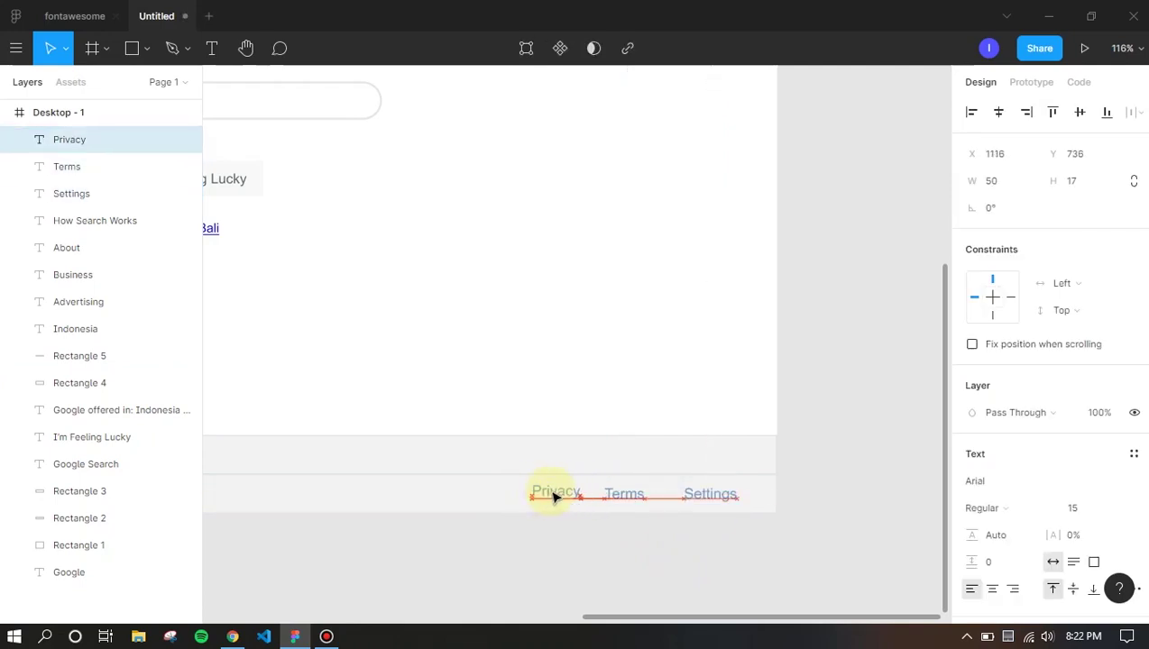
pyautogui.click(628, 605)
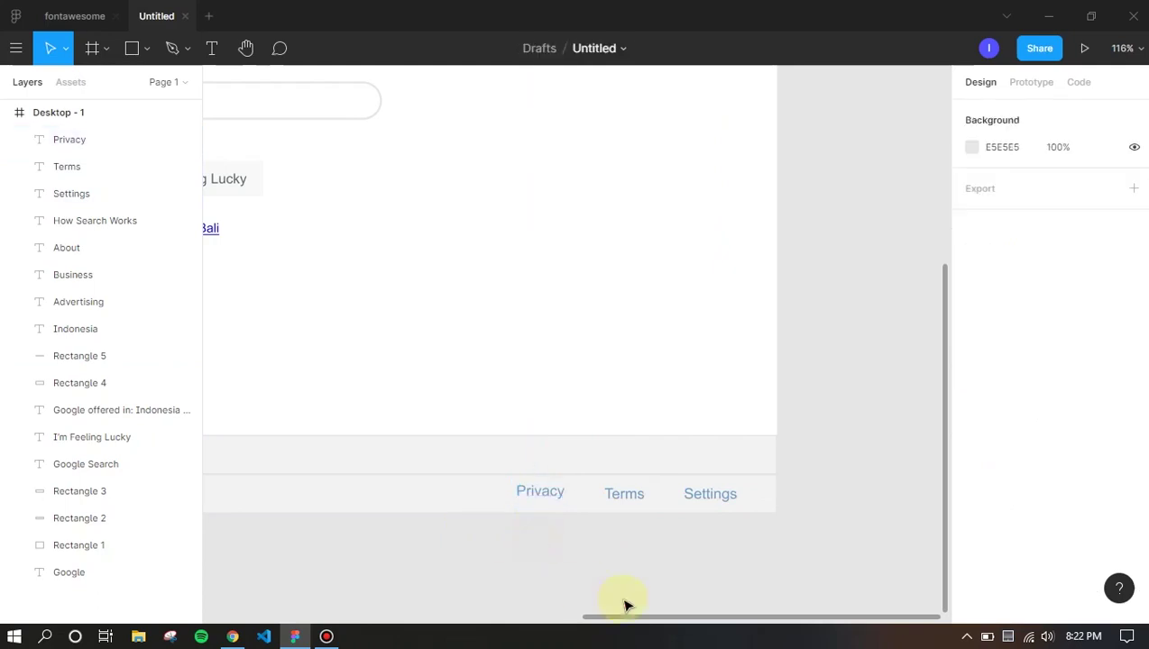
pyautogui.click(532, 496)
pyautogui.keyDown('shift'); pyautogui.click(630, 503); pyautogui.keyUp('shift')
pyautogui.keyDown('shift'); pyautogui.click(712, 499); pyautogui.keyUp('shift')
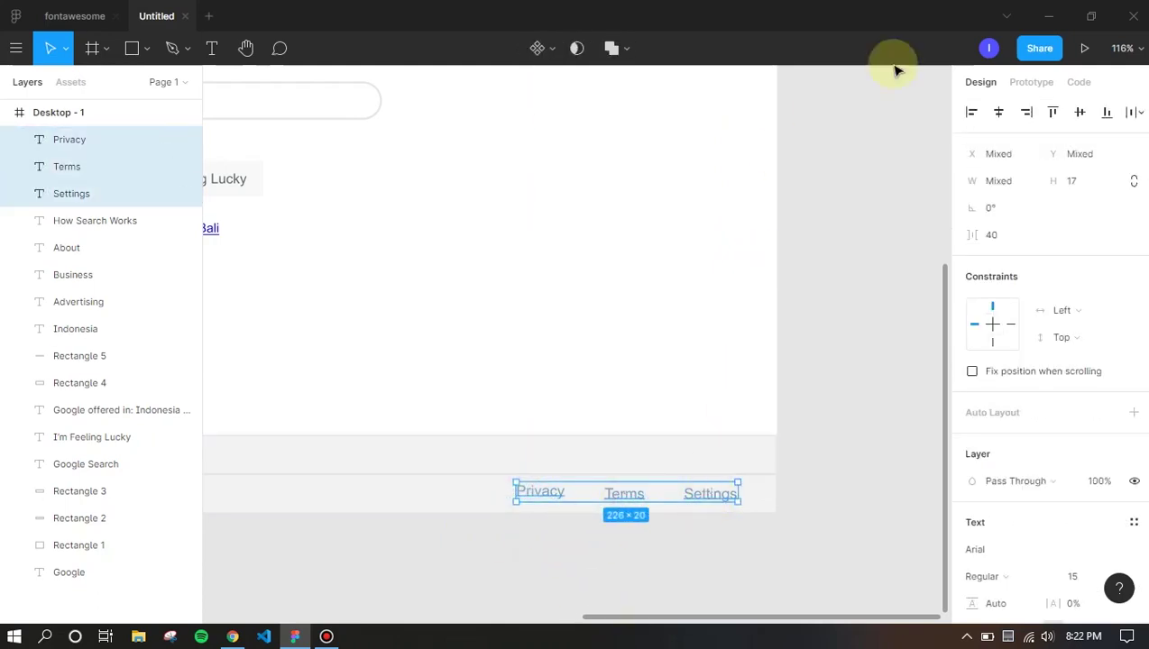
pyautogui.click(699, 503)
# Shift "Business", "About" and "How Search Works" closer together in the lower footer bar to space them evenly after "Advertising"
pyautogui.scroll(-6, 441, 523)
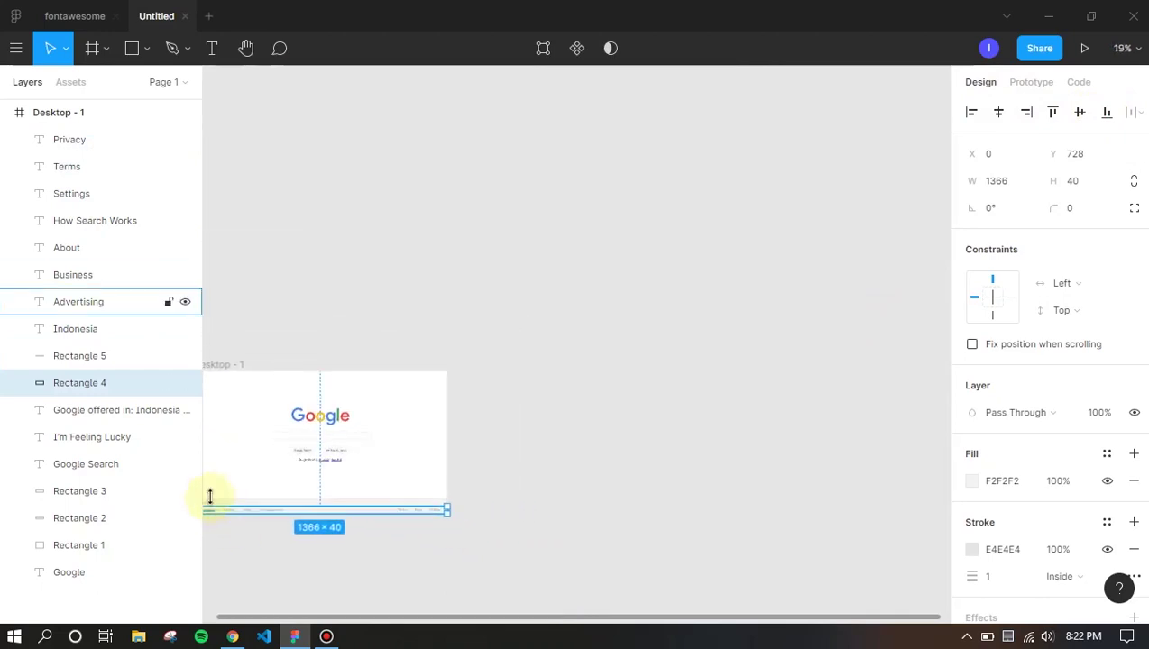
pyautogui.scroll(6, 238, 487)
pyautogui.click(431, 532)
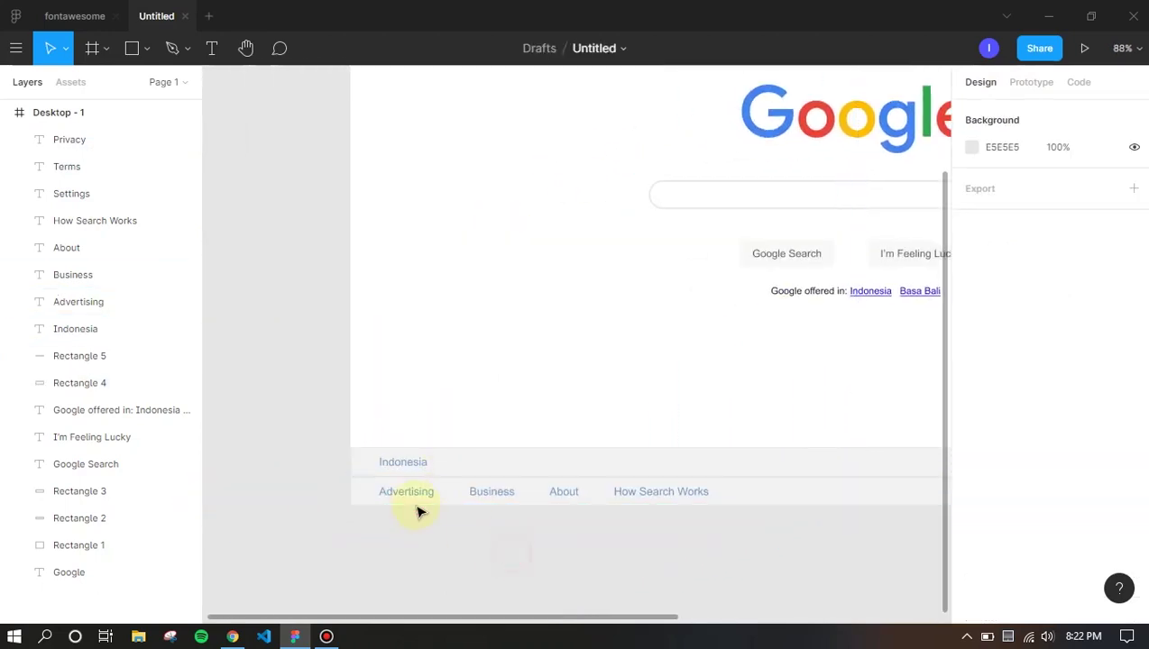
pyautogui.click(408, 493)
pyautogui.click(491, 493)
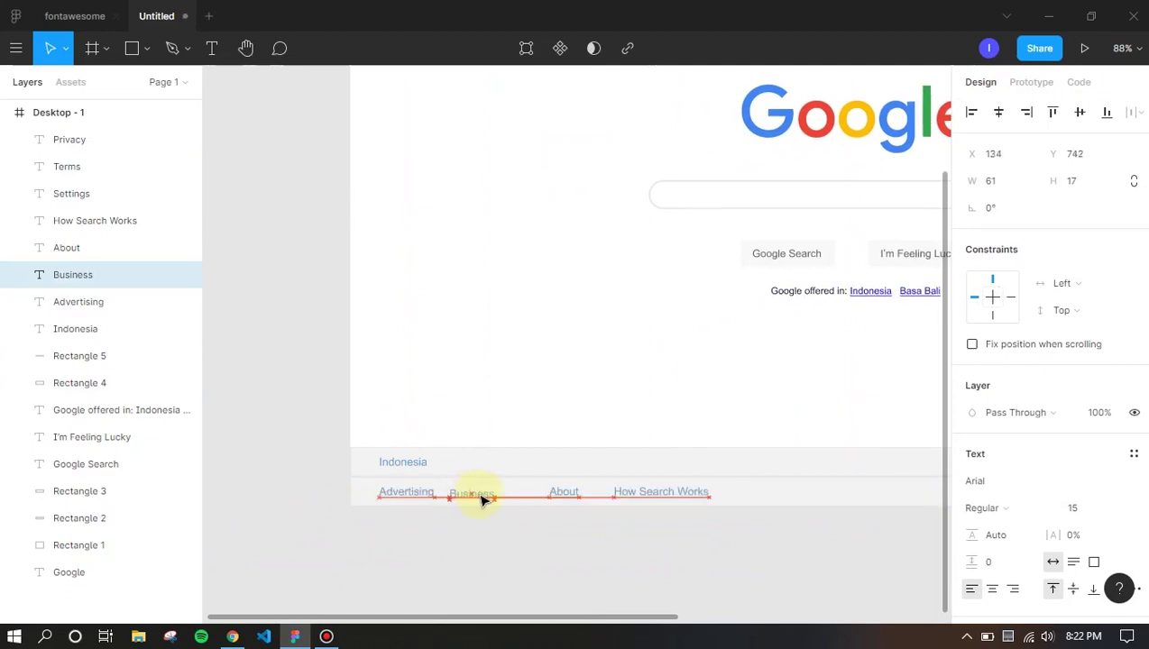
pyautogui.scroll(3, 460, 504)
pyautogui.moveTo(460, 503)
pyautogui.mouseDown()
pyautogui.moveTo(436, 489)
pyautogui.moveTo(478, 503)
pyautogui.mouseUp()
pyautogui.moveTo(625, 495); pyautogui.dragTo(598, 505)
pyautogui.moveTo(491, 498)
pyautogui.mouseDown()
pyautogui.moveTo(503, 507)
pyautogui.moveTo(508, 497)
pyautogui.mouseUp()
pyautogui.moveTo(597, 503); pyautogui.dragTo(597, 498)
pyautogui.moveTo(508, 492); pyautogui.dragTo(505, 498)
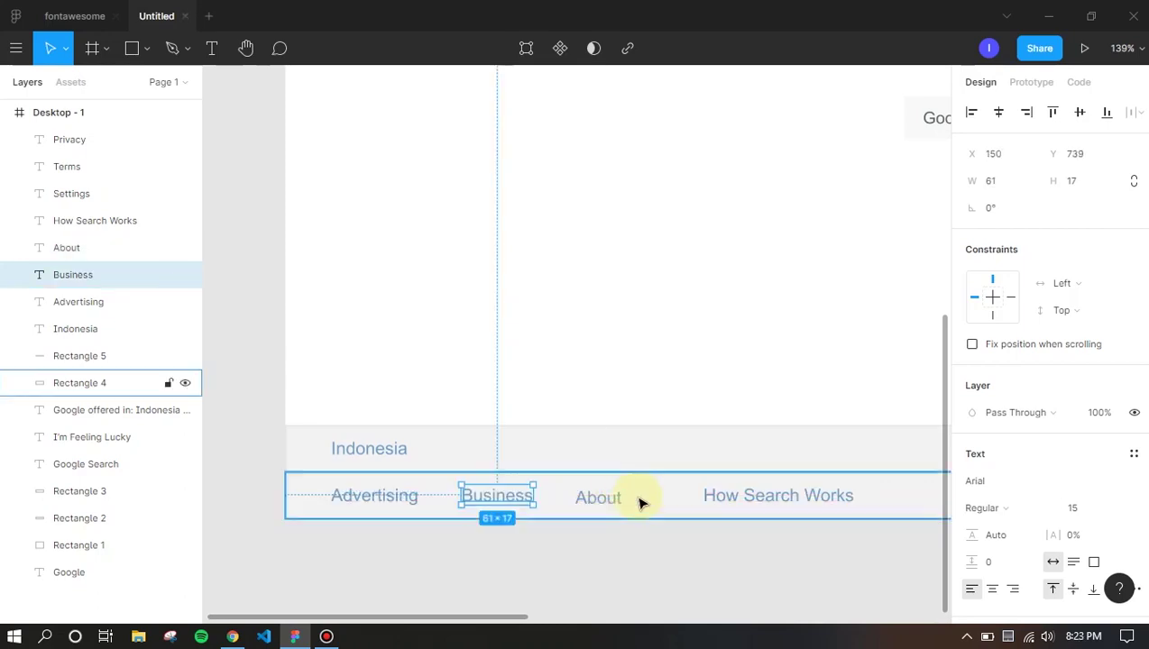
pyautogui.moveTo(751, 495); pyautogui.dragTo(712, 497)
# Align "Advertising", "Business", "About" and "How Search Works" along their bottom edges
pyautogui.click(397, 494)
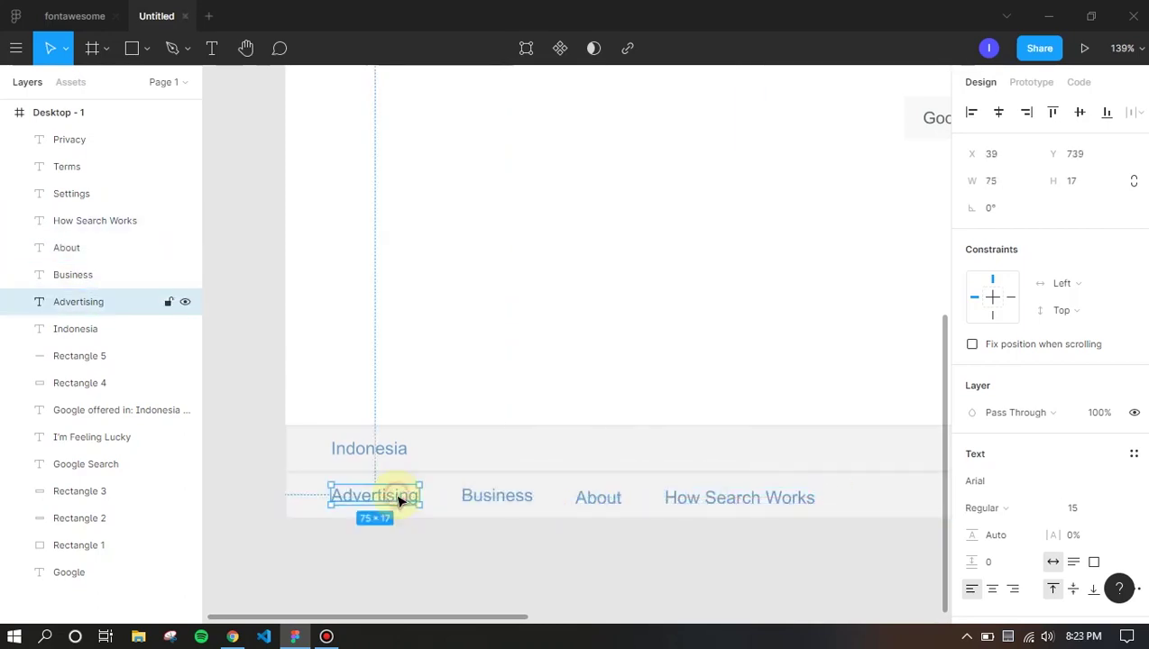
pyautogui.keyDown('shift'); pyautogui.click(487, 499); pyautogui.keyUp('shift')
pyautogui.keyDown('shift'); pyautogui.click(604, 497); pyautogui.keyUp('shift')
pyautogui.keyDown('shift'); pyautogui.click(696, 503); pyautogui.keyUp('shift')
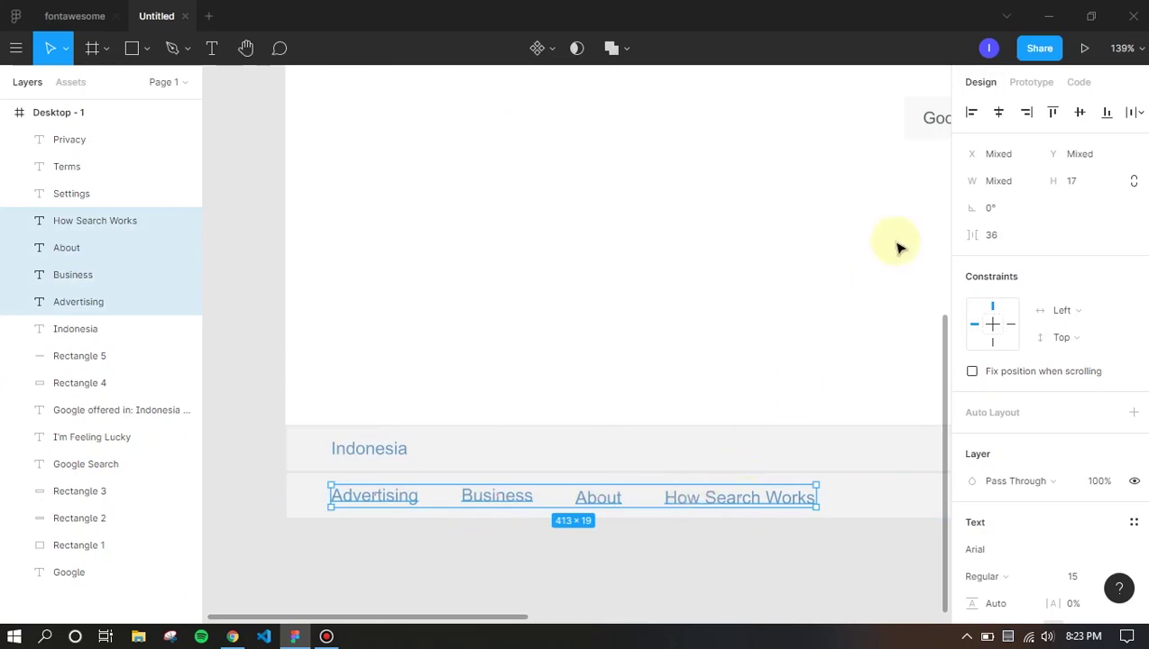
pyautogui.click(1107, 114)
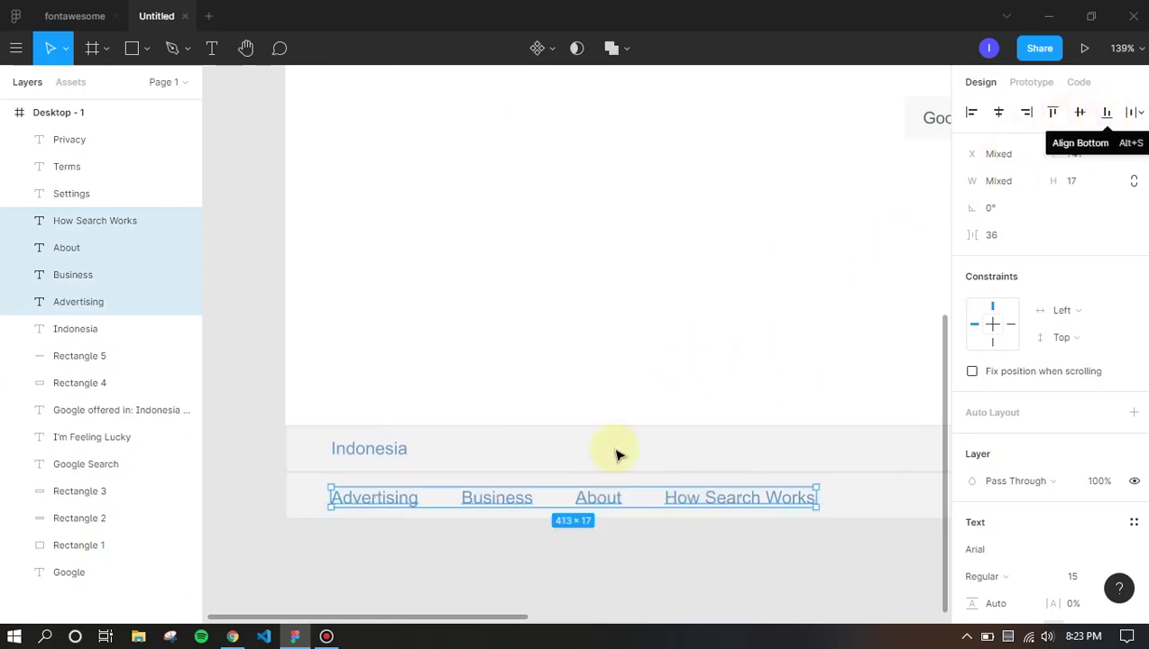
pyautogui.click(667, 555)
# Compare the whole design with the live Google page in Chrome, checking the footer and which header elements are missing
pyautogui.scroll(-3, 523, 533)
pyautogui.scroll(-5, 523, 534)
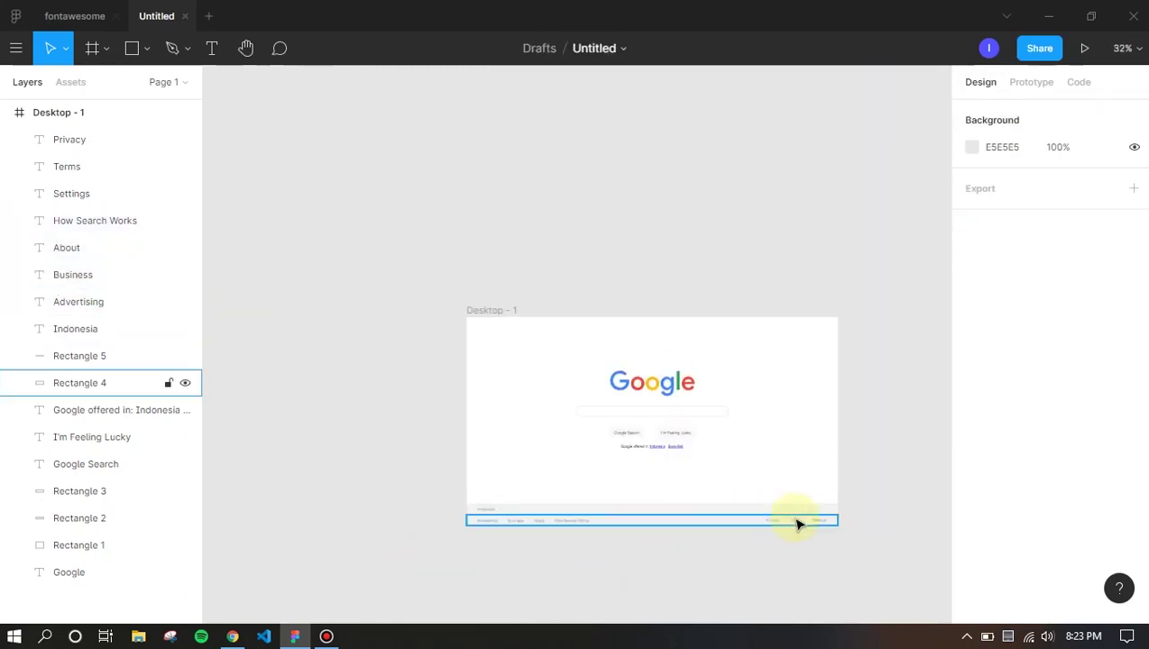
pyautogui.scroll(1, 861, 492)
pyautogui.scroll(2, 846, 493)
pyautogui.scroll(-1, 839, 492)
pyautogui.hotkey('alt', 'Tab')
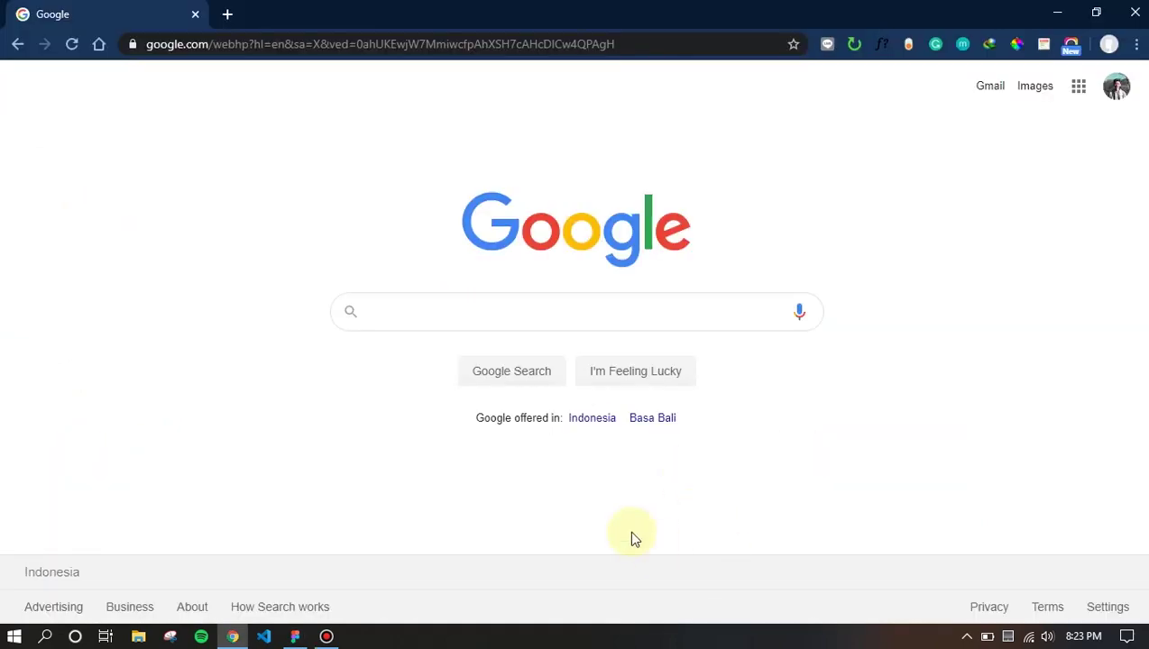
pyautogui.hotkey('alt', 'Tab')
pyautogui.hotkey('alt', 'Tab')
pyautogui.hotkey('alt', 'Tab')
pyautogui.scroll(1, 494, 363)
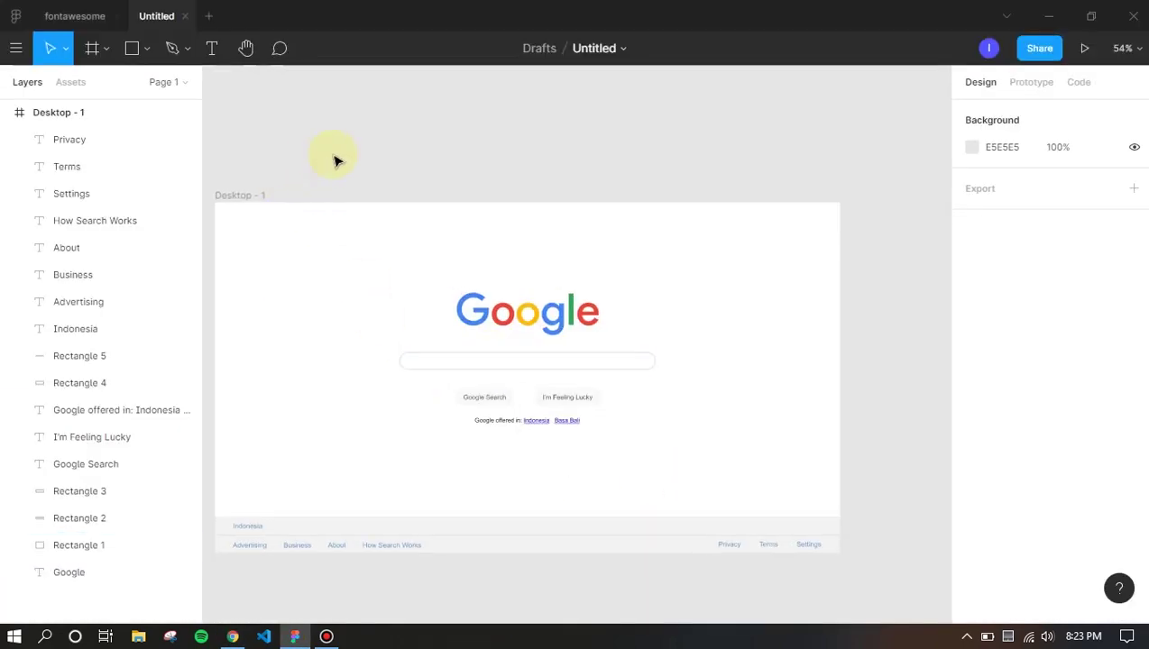
pyautogui.hotkey('alt', 'Tab')
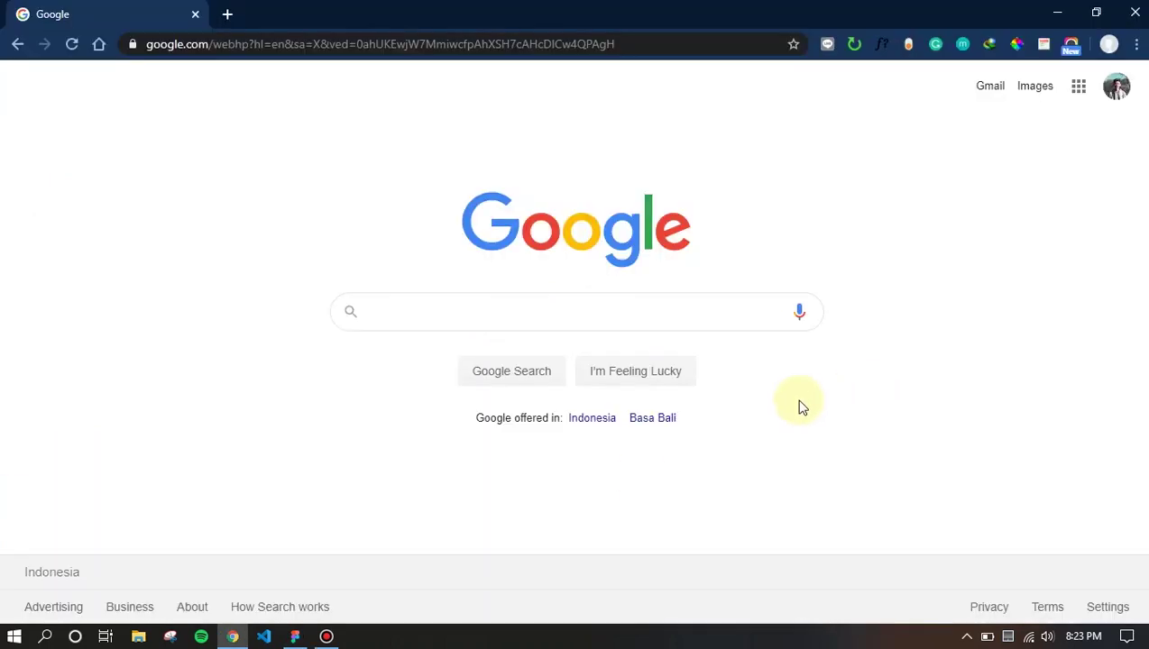
pyautogui.hotkey('alt', 'Tab')
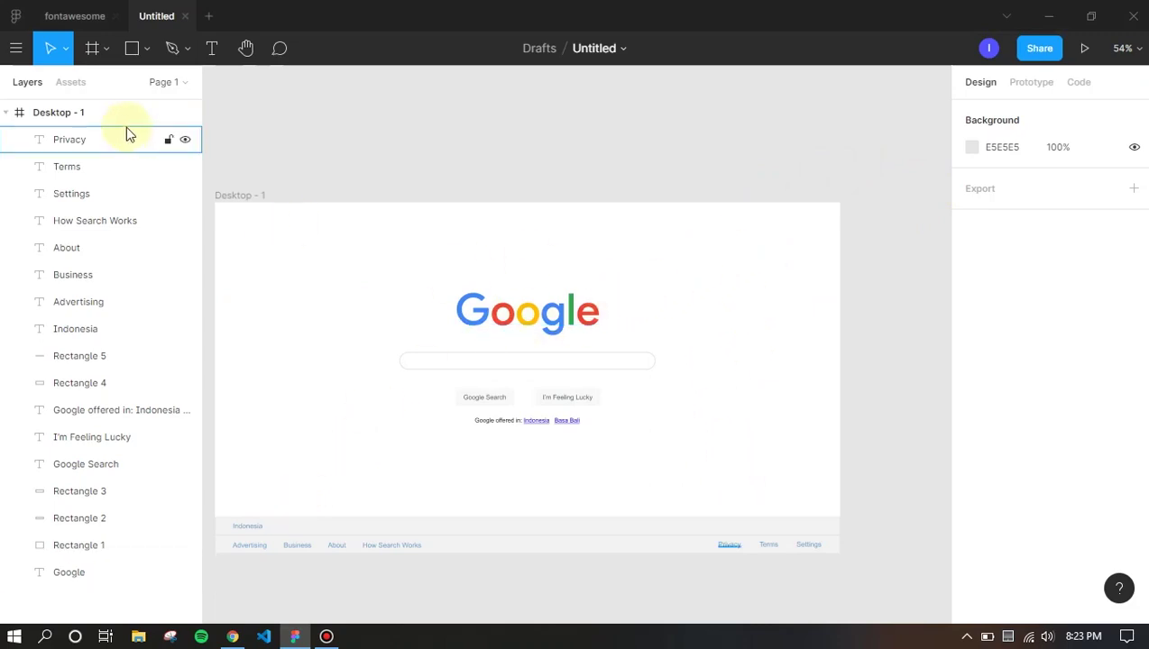
# Add the text "Gmail" at about X 1061, Y 34 in the page header and compare it with the live page in Chrome
pyautogui.click(212, 48)
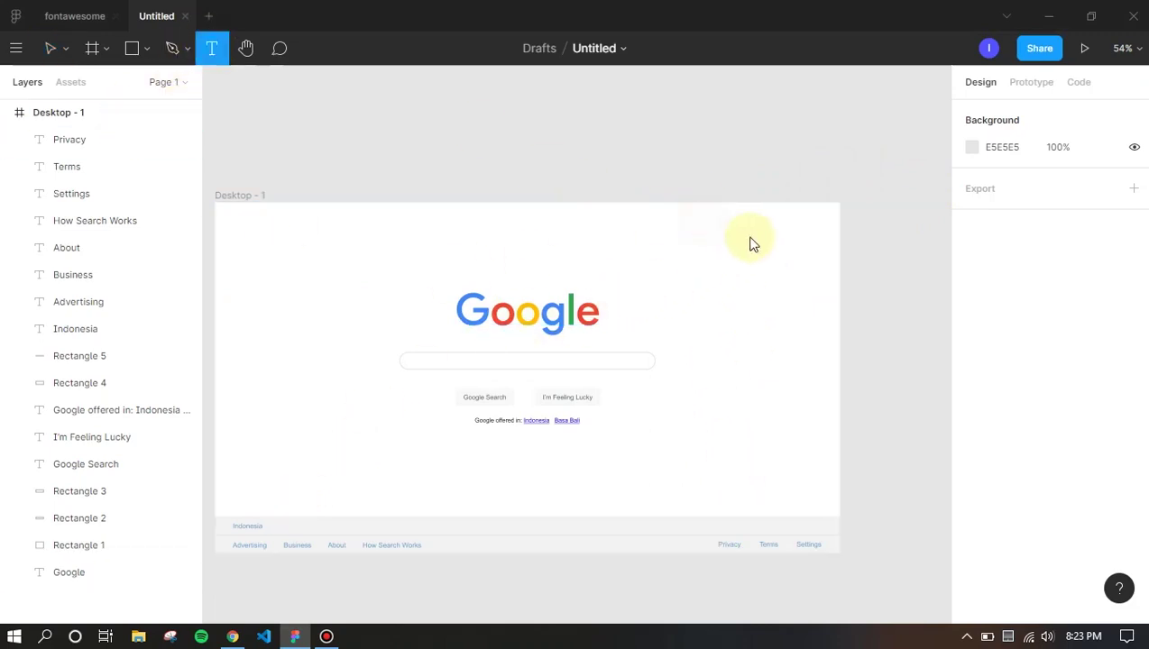
pyautogui.moveTo(700, 218); pyautogui.dragTo(760, 231)
pyautogui.press('Escape')
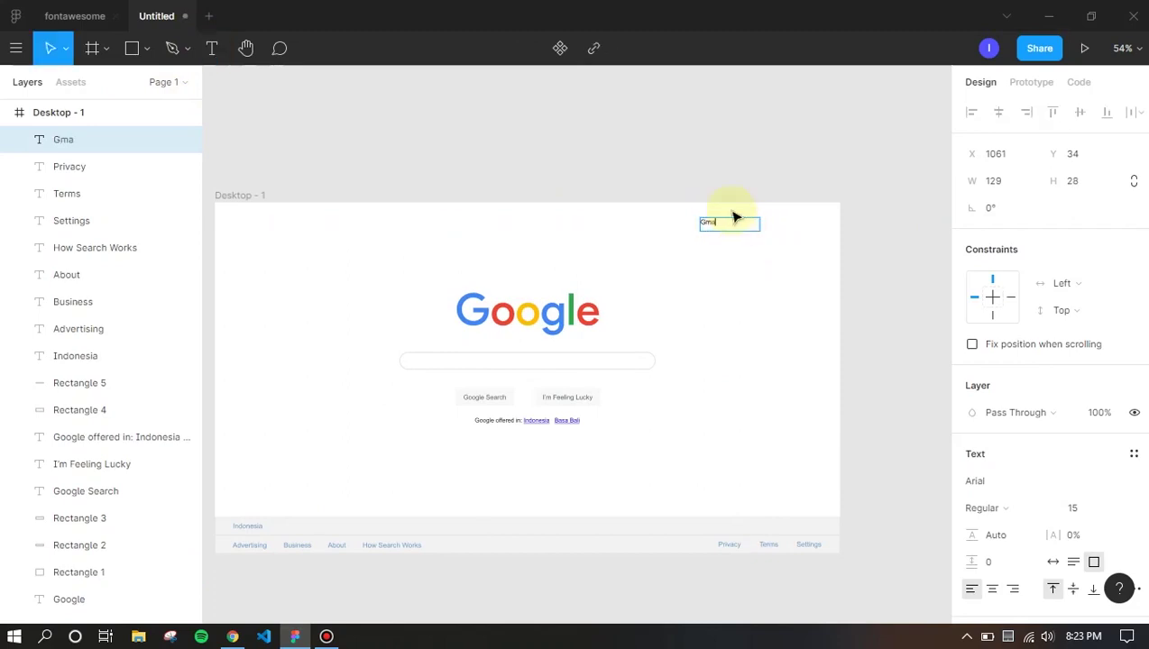
pyautogui.hotkey('alt', 'Tab')
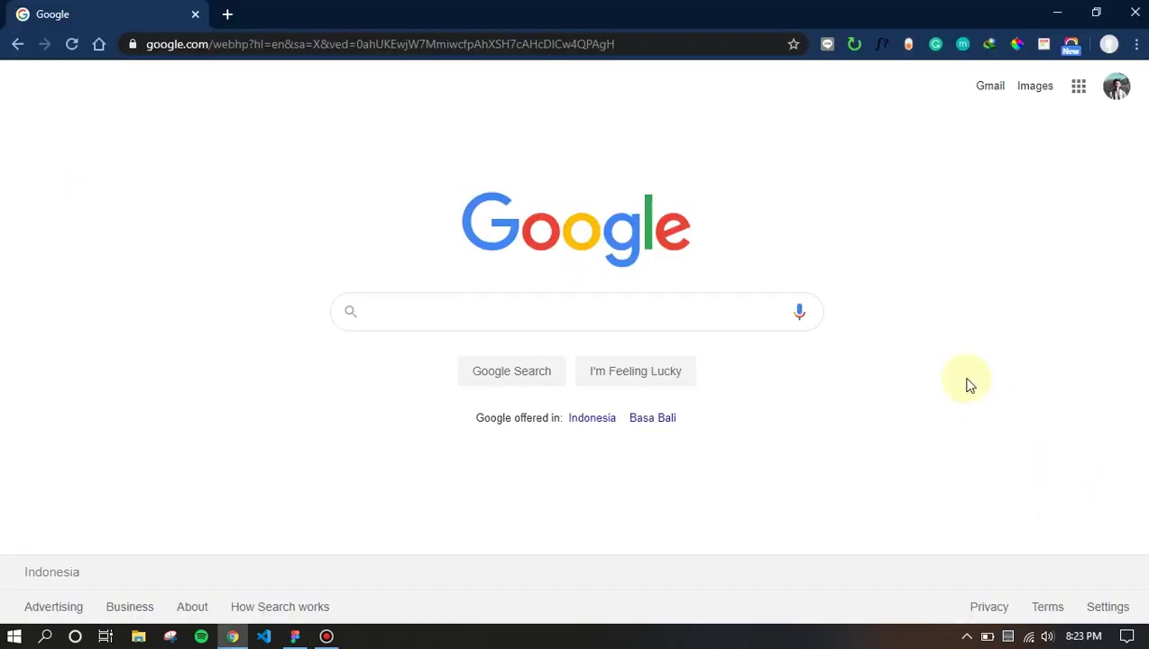
pyautogui.hotkey('alt', 'Tab')
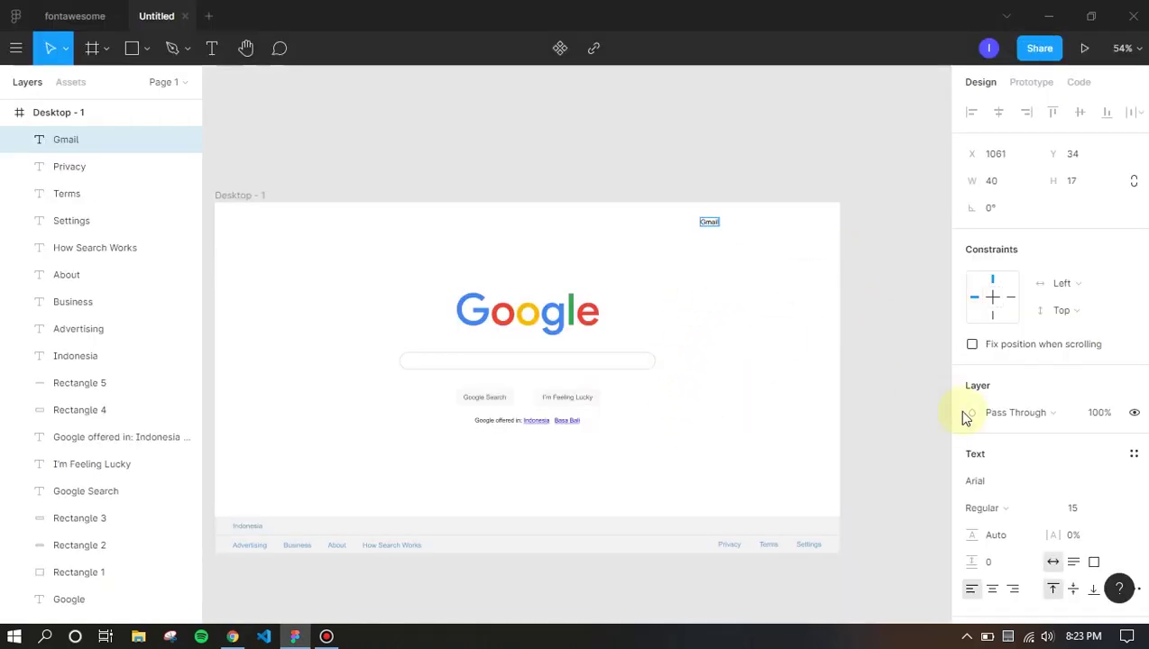
pyautogui.hotkey('alt', 'Tab')
pyautogui.hotkey('alt', 'Tab')
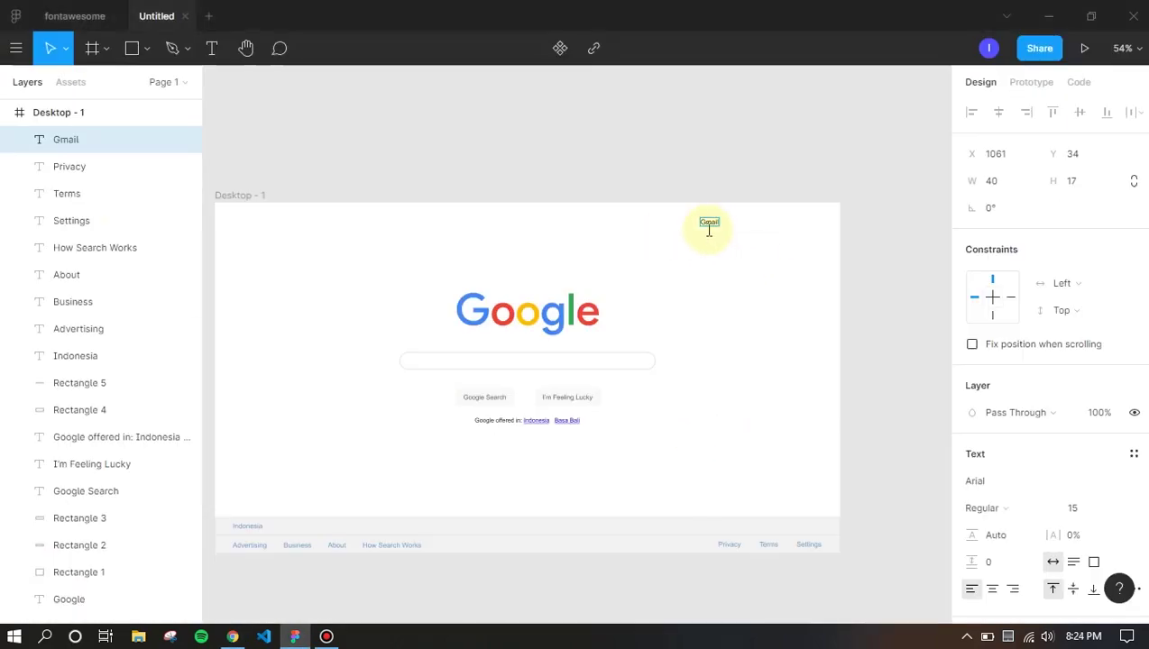
pyautogui.scroll(5, 735, 238)
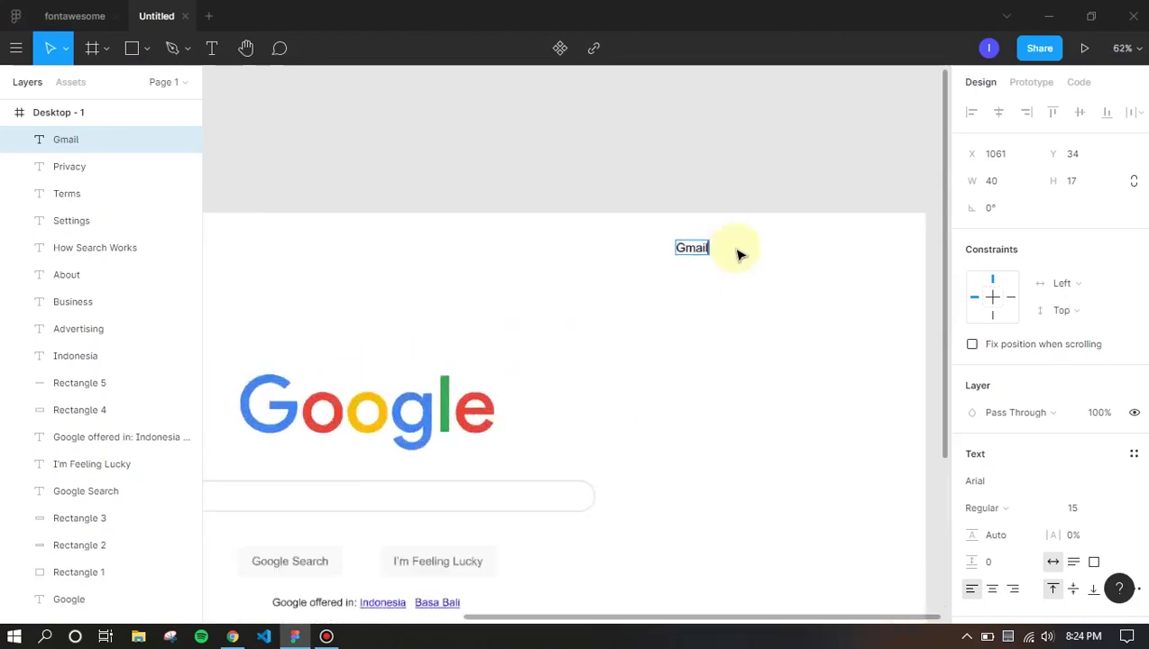
# Switch to Chrome, sample the "Images" link's text colour 212121 with ColorPick Eyedropper, and copy its hex code
pyautogui.hotkey('alt', 'Tab')
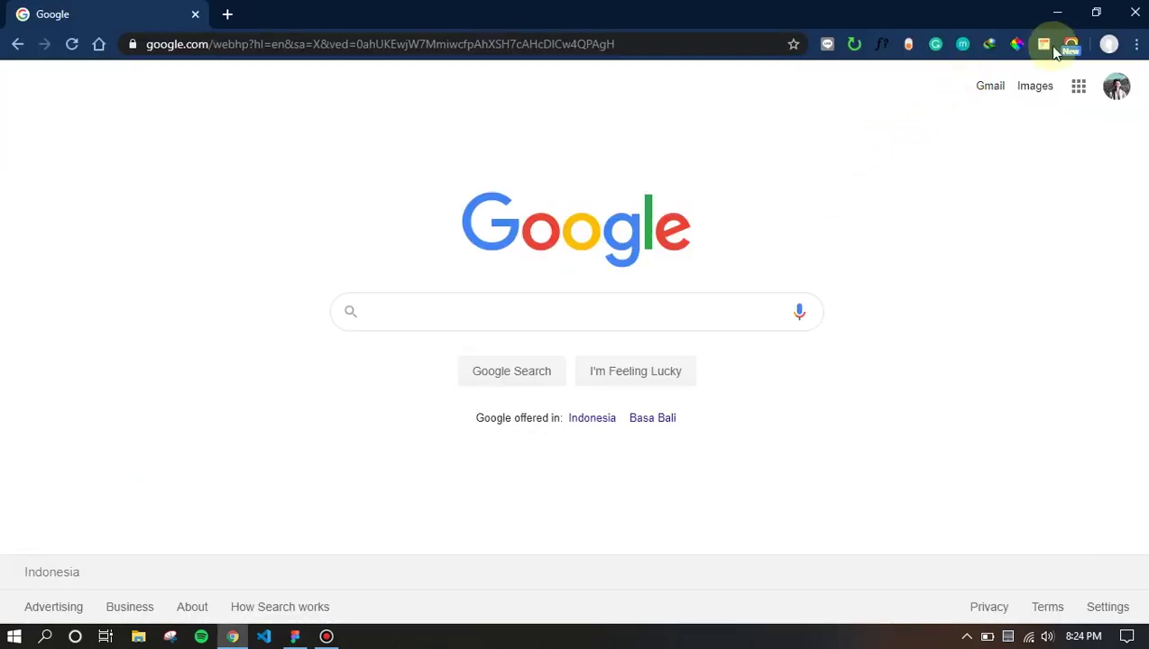
pyautogui.click(1017, 43)
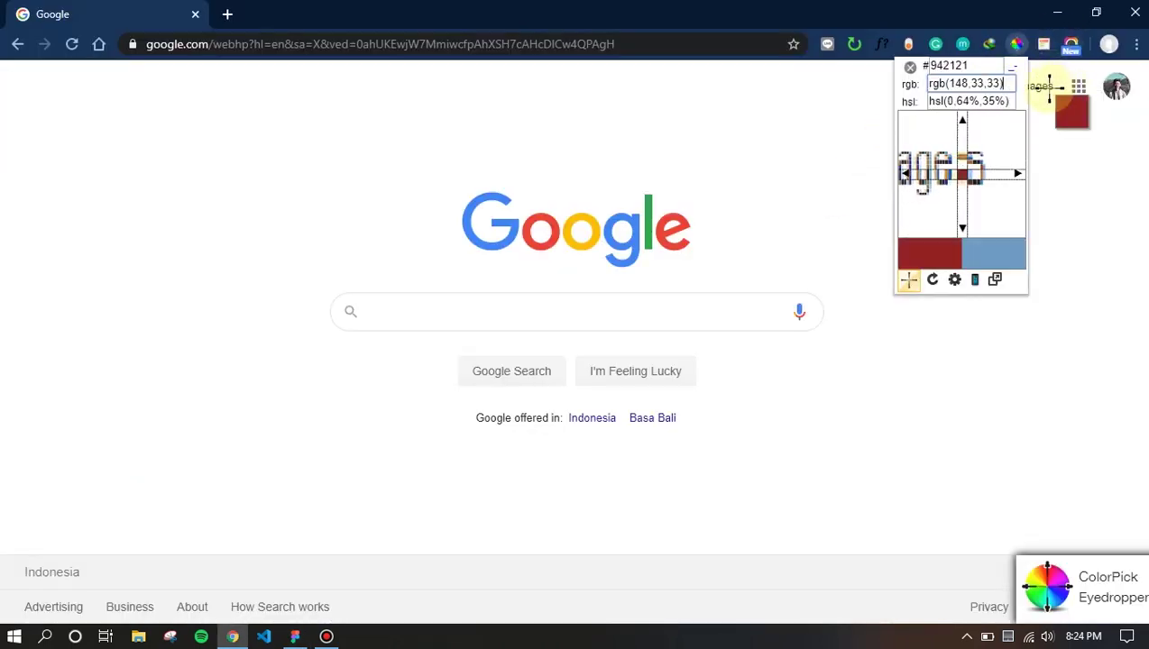
pyautogui.click(1049, 85)
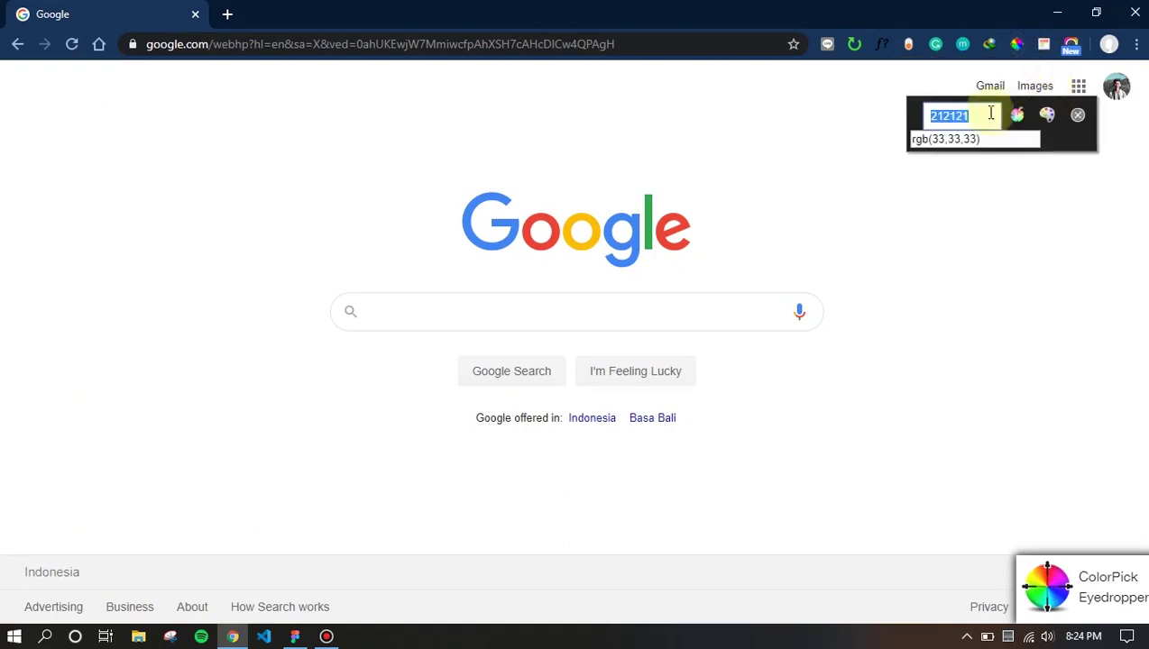
pyautogui.rightClick(952, 113)
pyautogui.click(942, 120)
pyautogui.hotkey('alt', 'Tab')
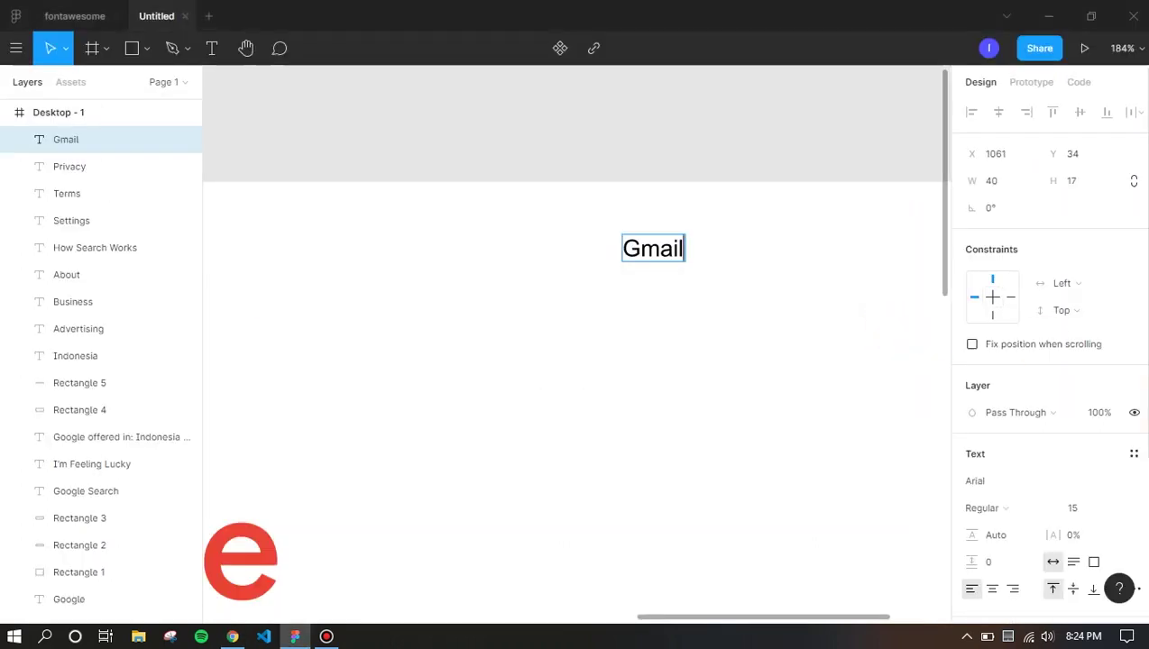
# Try to paste the copied hex colour as the fill of the "Gmail" text
pyautogui.scroll(-3, 1023, 540)
pyautogui.rightClick(1000, 441)
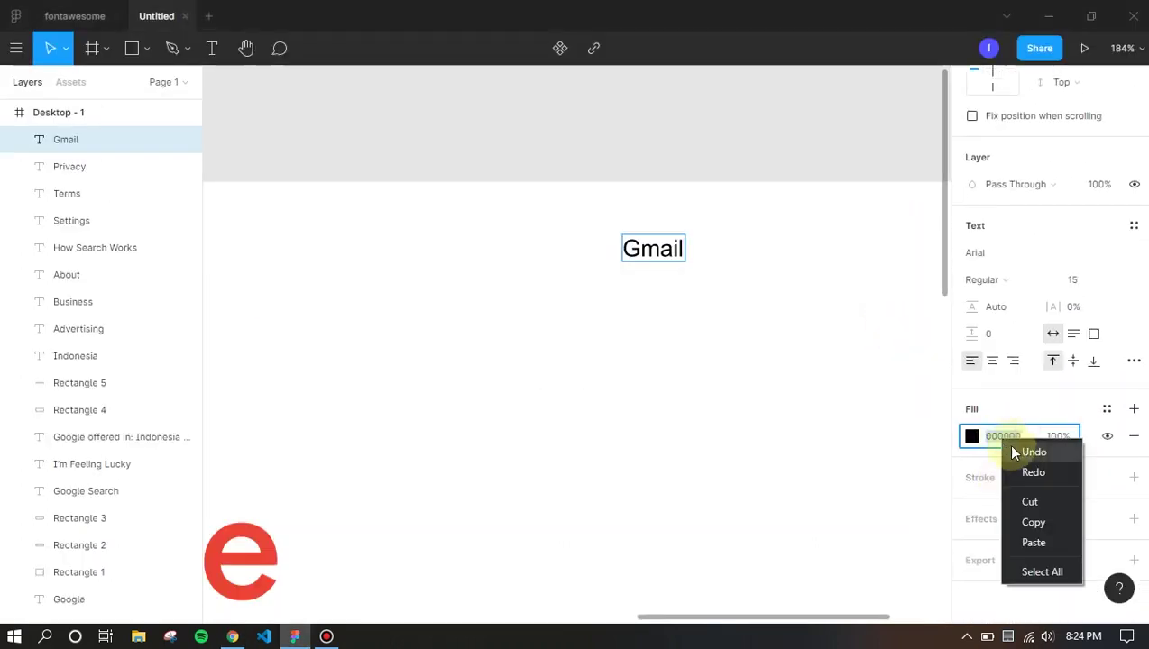
pyautogui.click(1035, 542)
pyautogui.press('Escape')
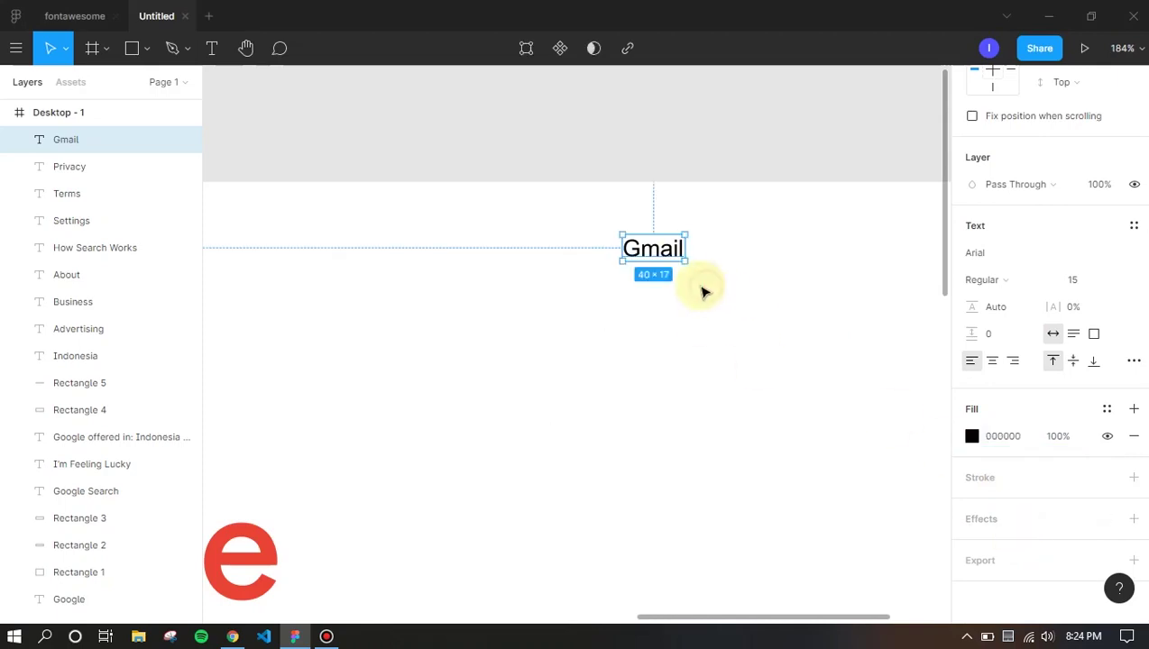
# Duplicate the "Gmail" text horizontally, placing the copy just after the original in the header
pyautogui.click(753, 295)
pyautogui.moveTo(670, 257); pyautogui.dragTo(782, 255)
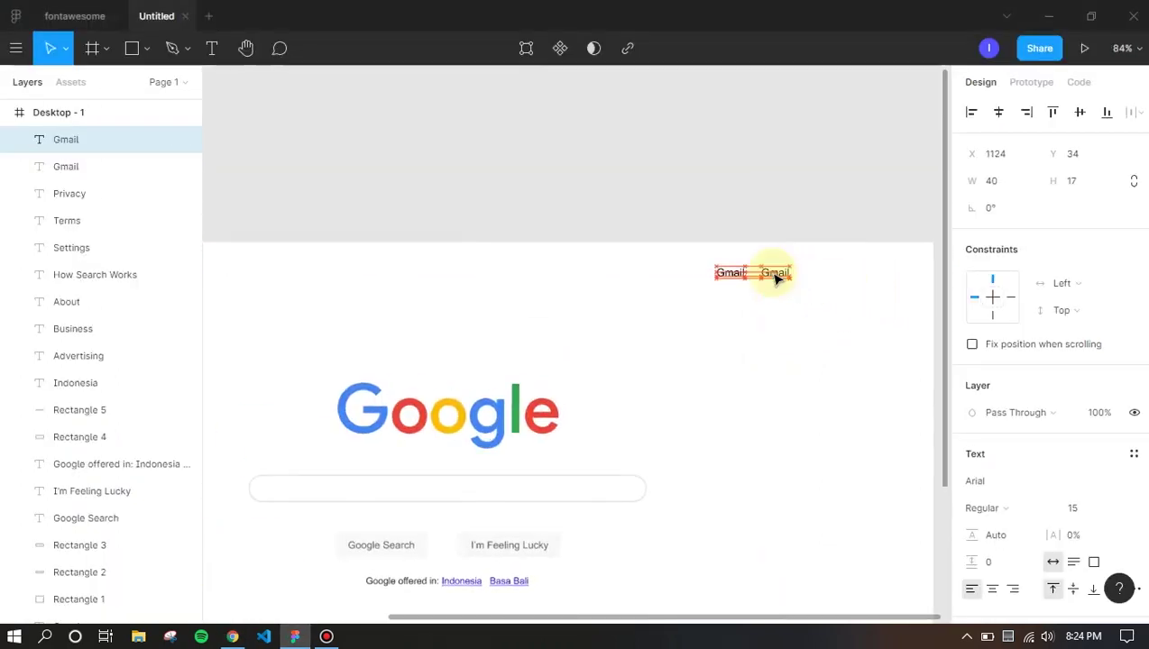
pyautogui.moveTo(779, 274); pyautogui.dragTo(775, 279)
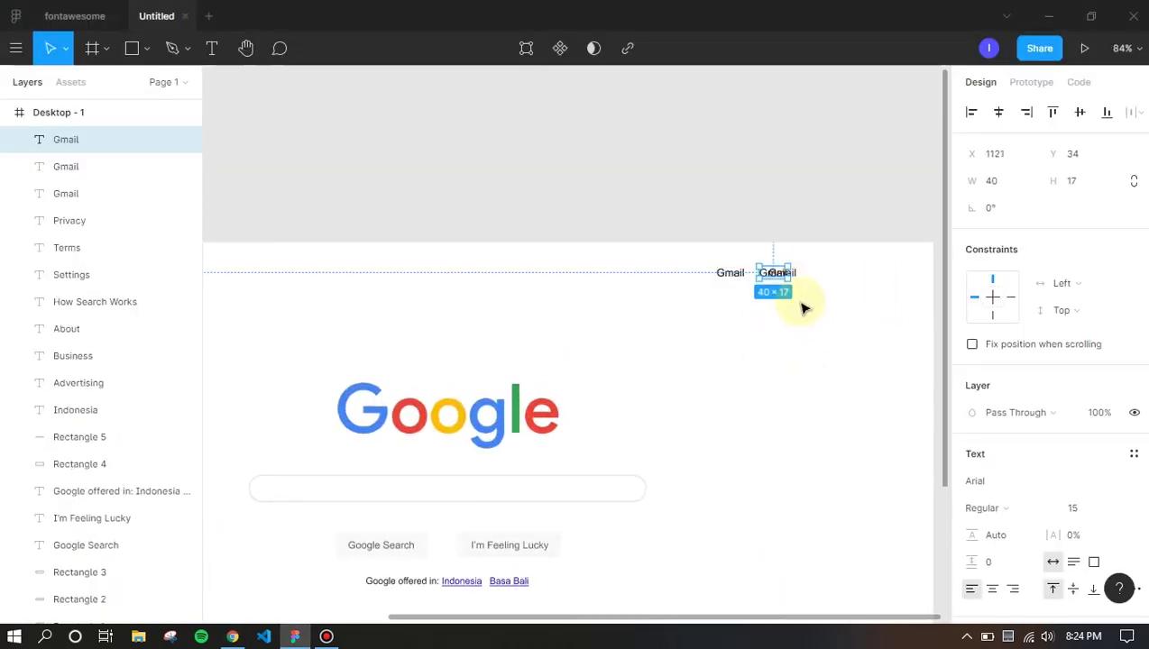
pyautogui.hotkey('ctrl', 'z')
pyautogui.click(739, 275)
pyautogui.press('alt')
pyautogui.moveTo(781, 280); pyautogui.dragTo(740, 282)
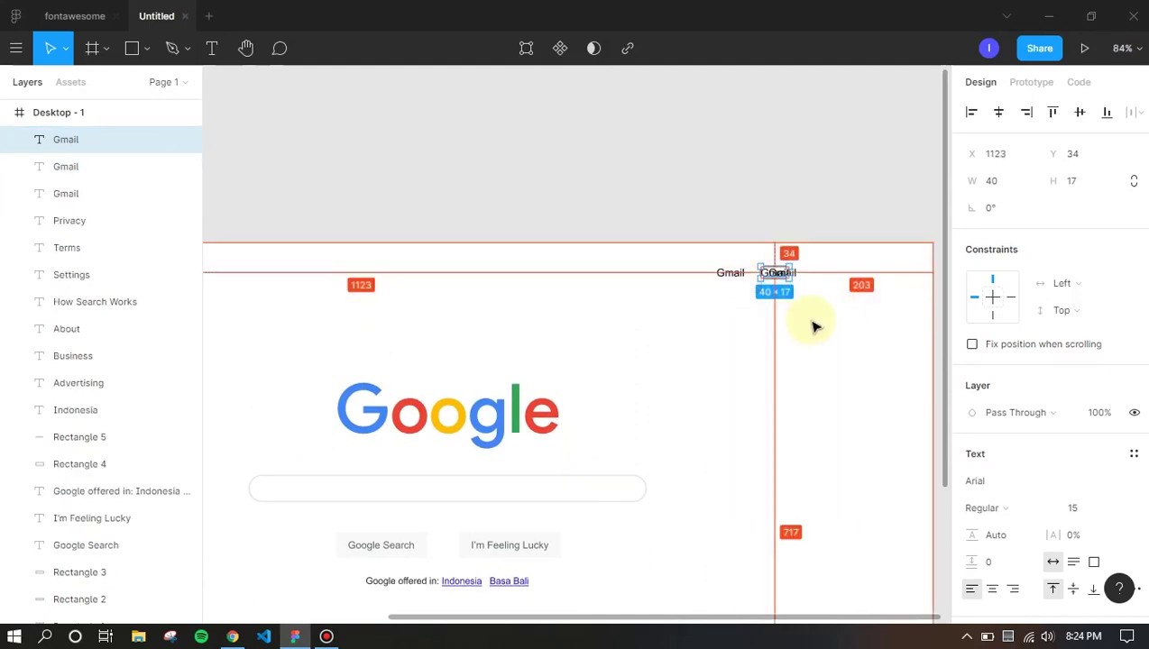
pyautogui.click(781, 309)
pyautogui.click(781, 278)
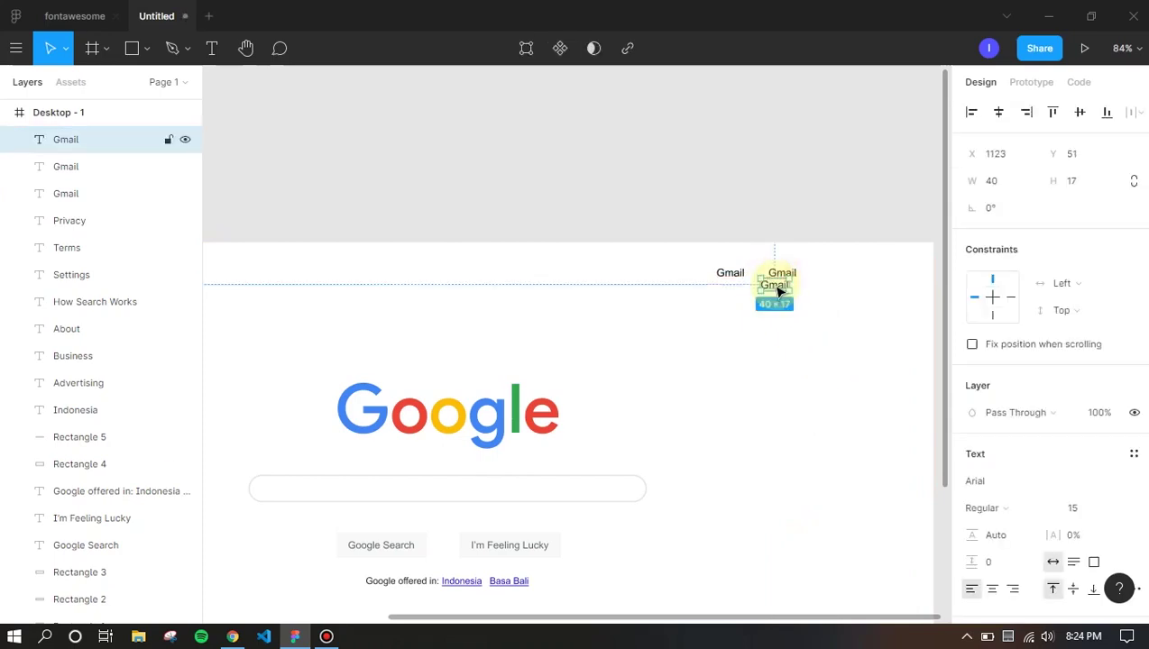
pyautogui.press('Delete')
# Position the "Gmail" copy at X 1129, Y 34 and change its text to "Images"
pyautogui.click(774, 280)
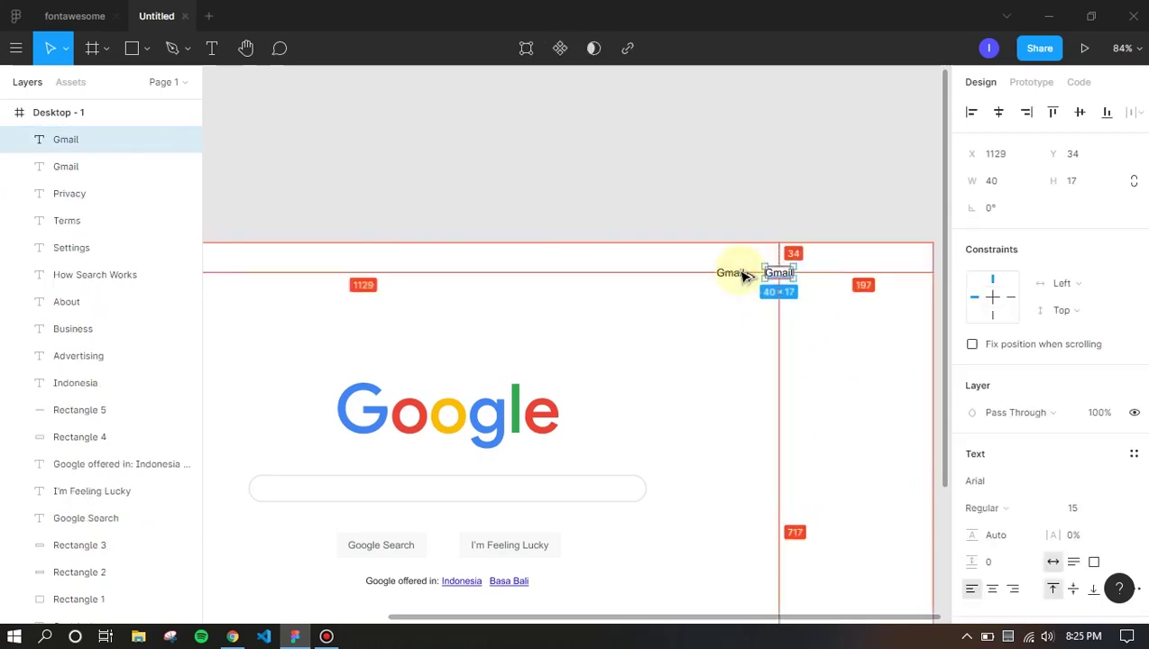
pyautogui.click(787, 301)
pyautogui.click(779, 275)
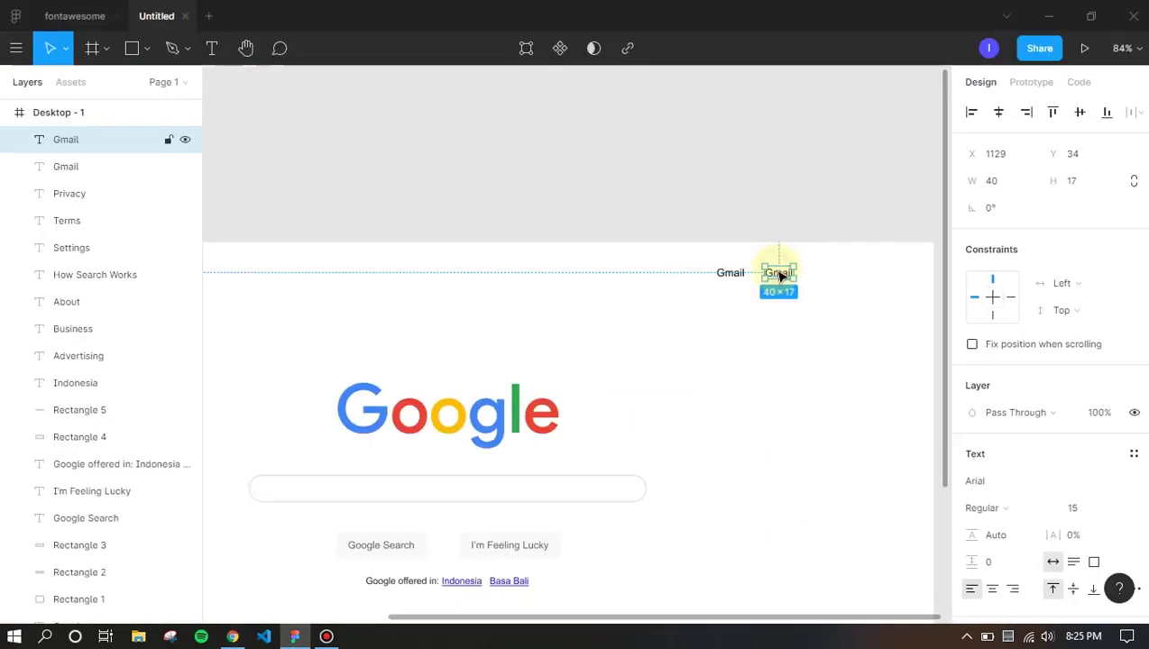
pyautogui.doubleClick(779, 272)
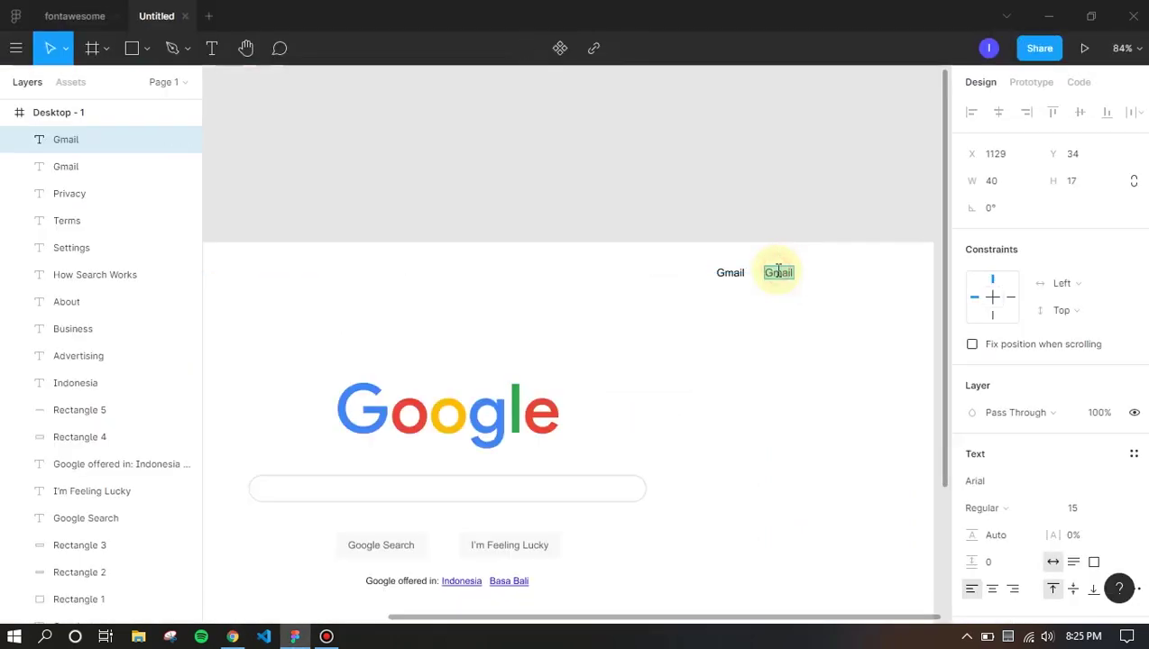
# Select "Gmail" and "Images" to check their spacing, and compare the header with the live page in Chrome
pyautogui.click(728, 272)
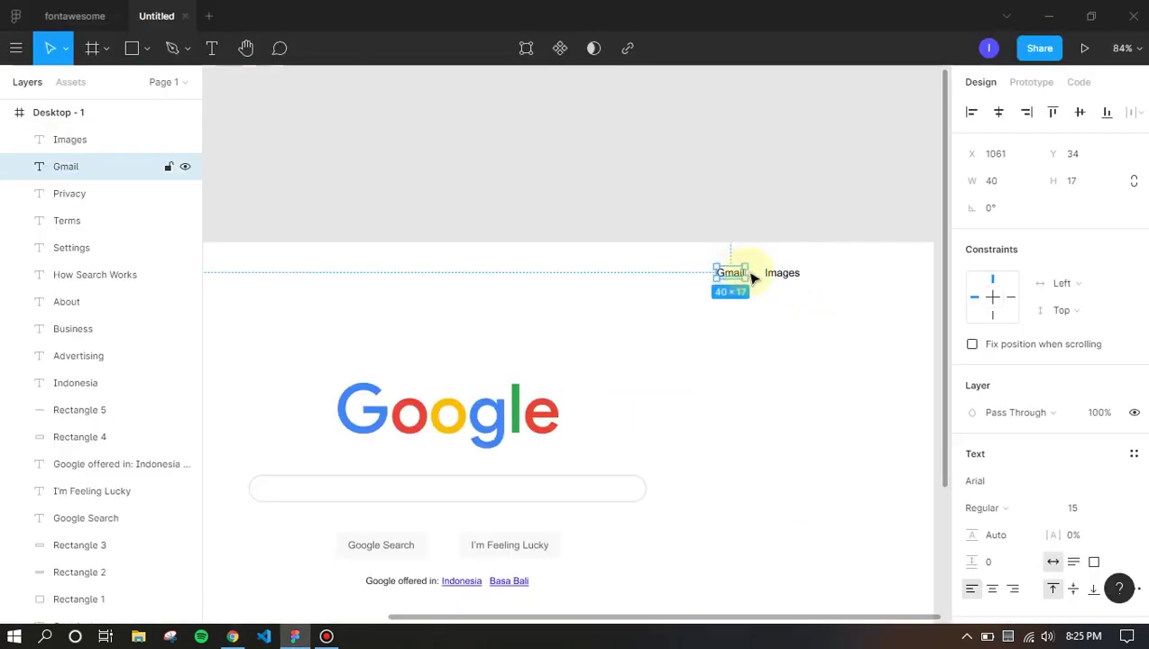
pyautogui.keyDown('shift'); pyautogui.click(782, 276); pyautogui.keyUp('shift')
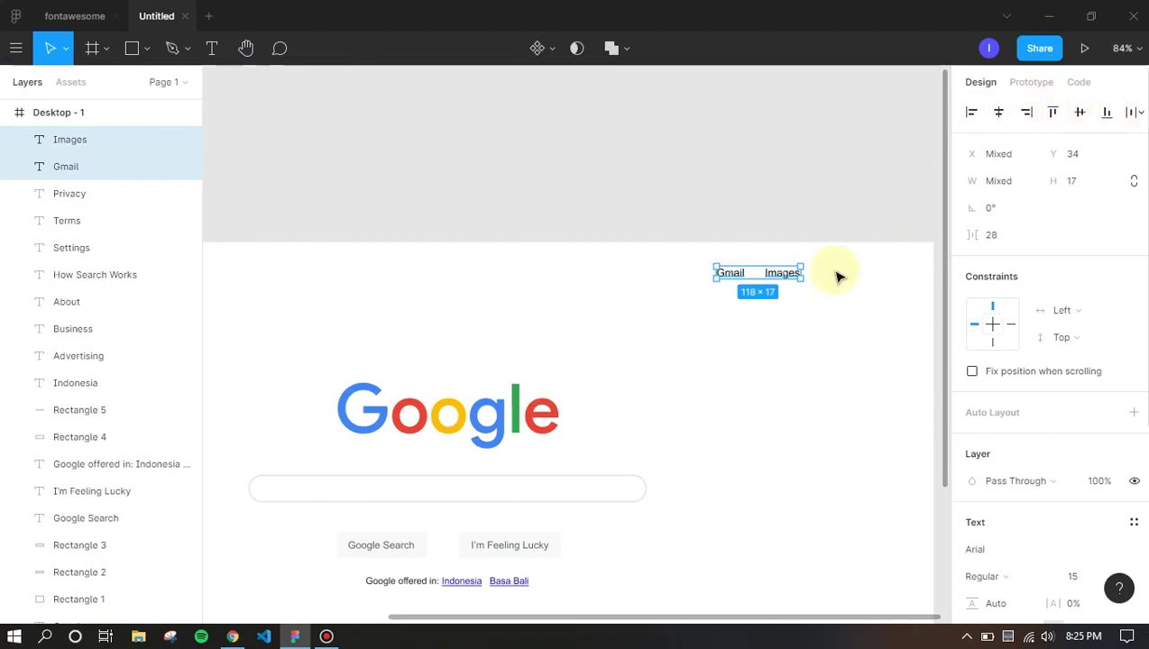
pyautogui.click(802, 327)
pyautogui.hotkey('alt', 'Tab')
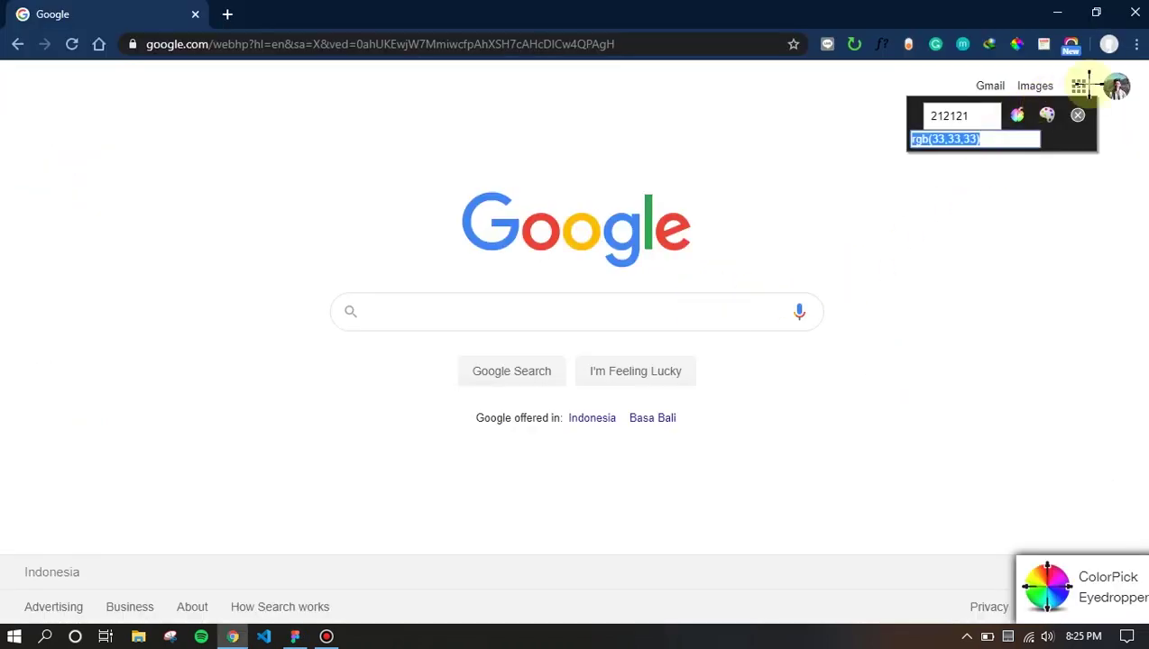
pyautogui.hotkey('alt', 'Tab')
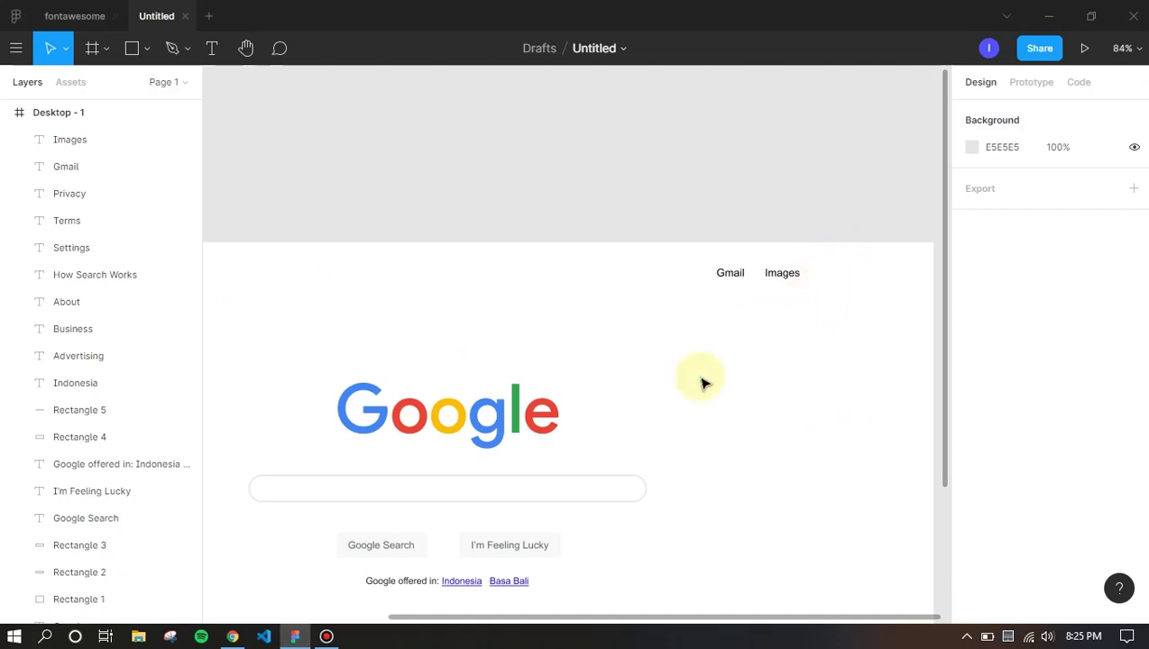
# Compare the header with the live Google page in Chrome and inspect the profile picture's styles there
pyautogui.hotkey('alt', 'Tab')
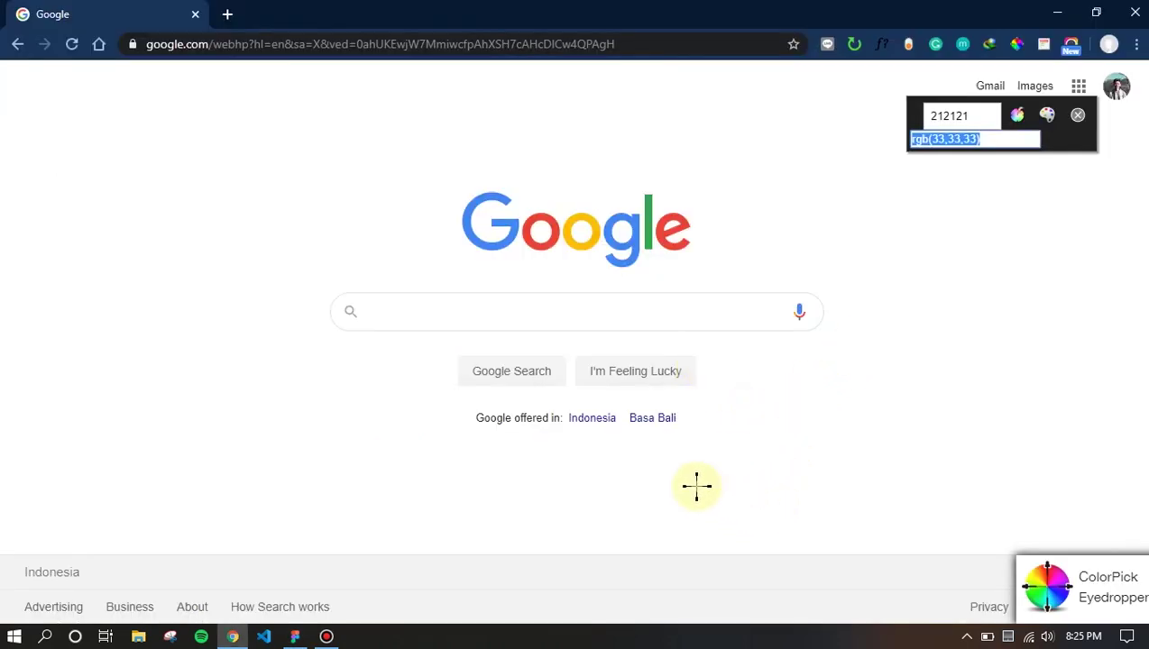
pyautogui.hotkey('alt', 'Tab')
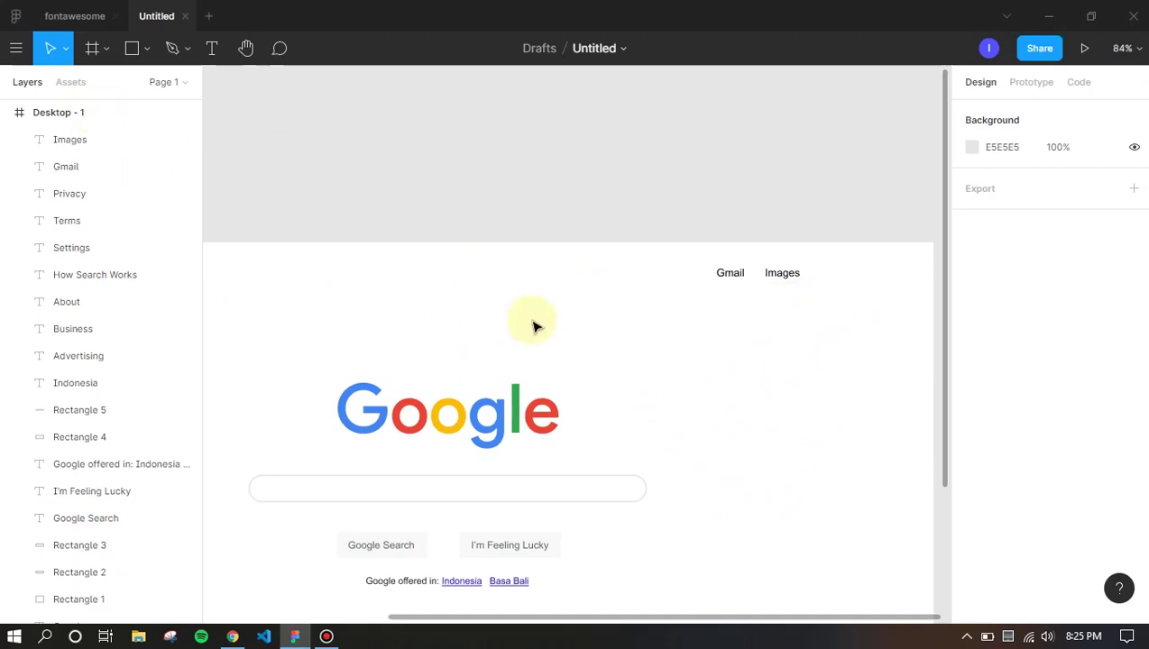
pyautogui.scroll(-5, 534, 327)
pyautogui.scroll(2, 661, 495)
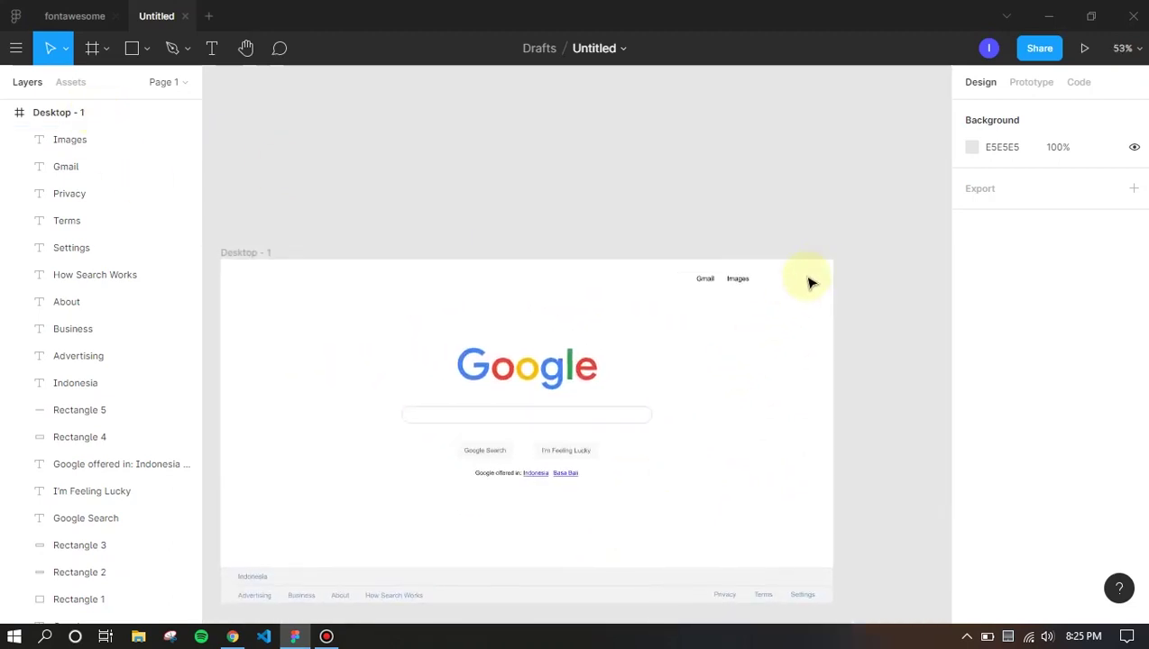
pyautogui.scroll(3, 816, 280)
pyautogui.hotkey('alt', 'Tab')
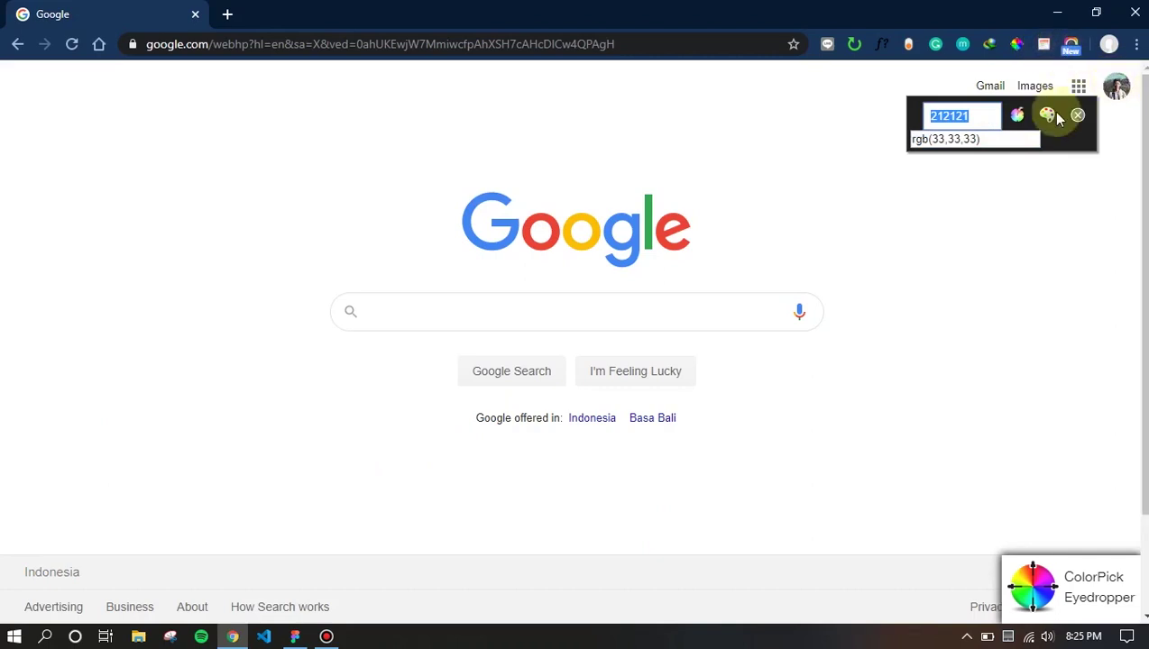
pyautogui.click(1047, 115)
pyautogui.click(1044, 45)
pyautogui.moveTo(1109, 90)
pyautogui.press('Escape')
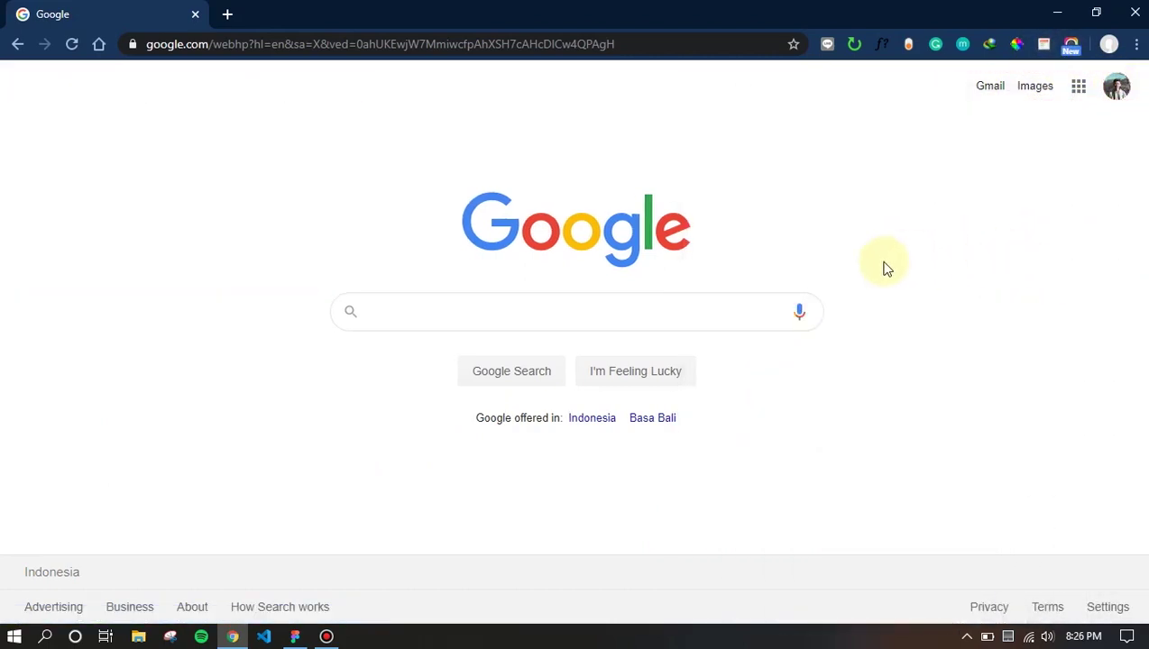
# In Figma, draw a circle about 30 × 30 in the page header after the "Images" link
pyautogui.hotkey('alt', 'Tab')
pyautogui.click(132, 51)
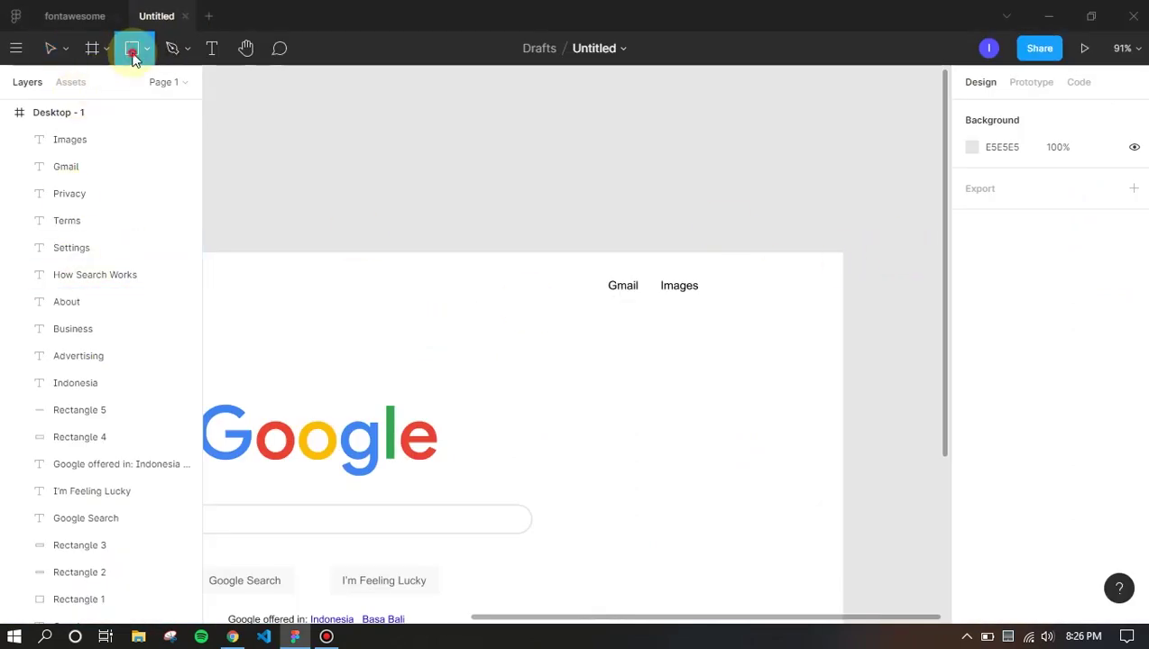
pyautogui.click(147, 52)
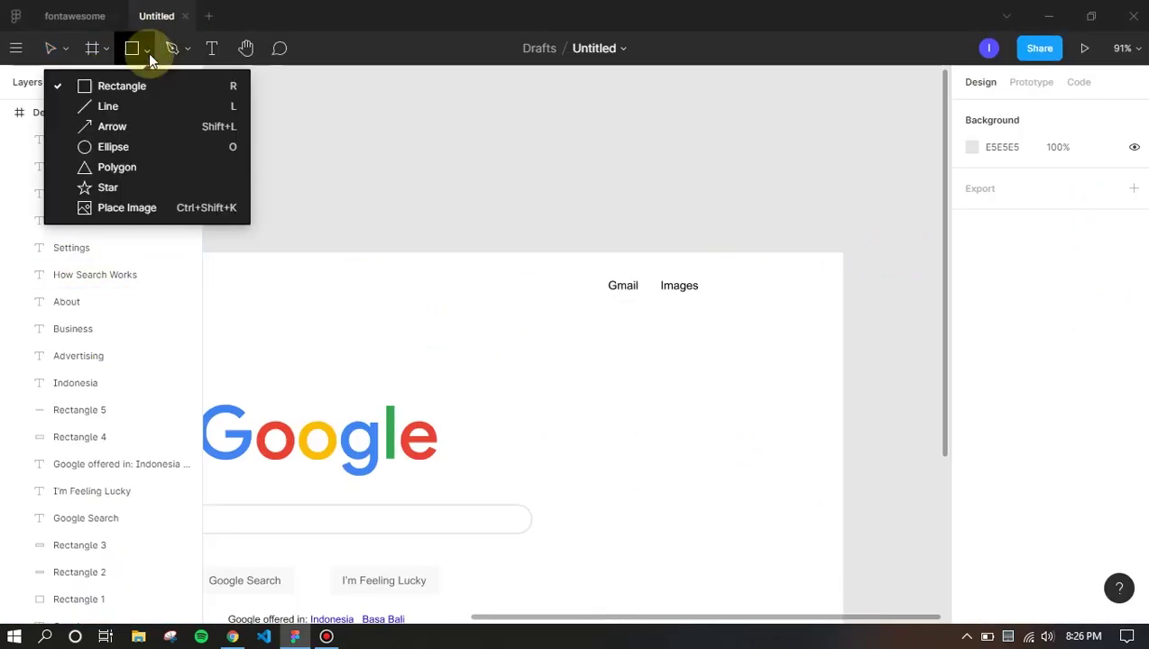
pyautogui.click(115, 144)
pyautogui.moveTo(781, 304); pyautogui.dragTo(784, 308)
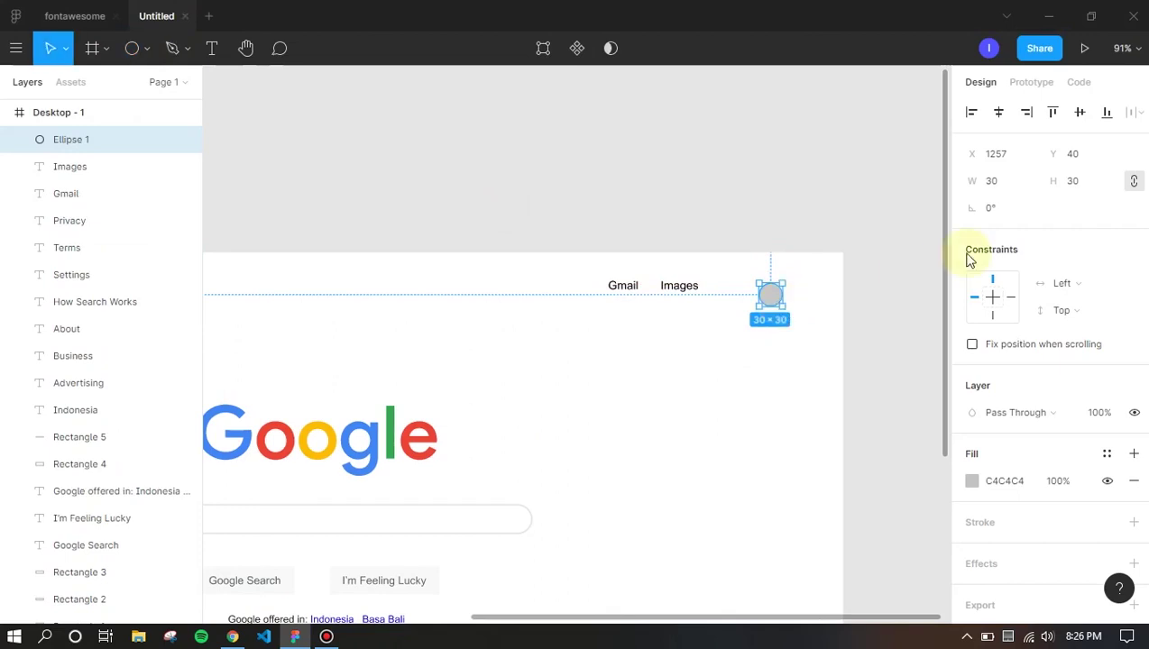
# Resize the header circle to 32 × 32 and align it with the "Gmail" and "Images" links at X 1271, Y 26
pyautogui.write('32')
pyautogui.press('Tab')
pyautogui.press('Return')
pyautogui.moveTo(780, 308)
pyautogui.mouseDown()
pyautogui.moveTo(775, 293)
pyautogui.moveTo(784, 295)
pyautogui.mouseUp()
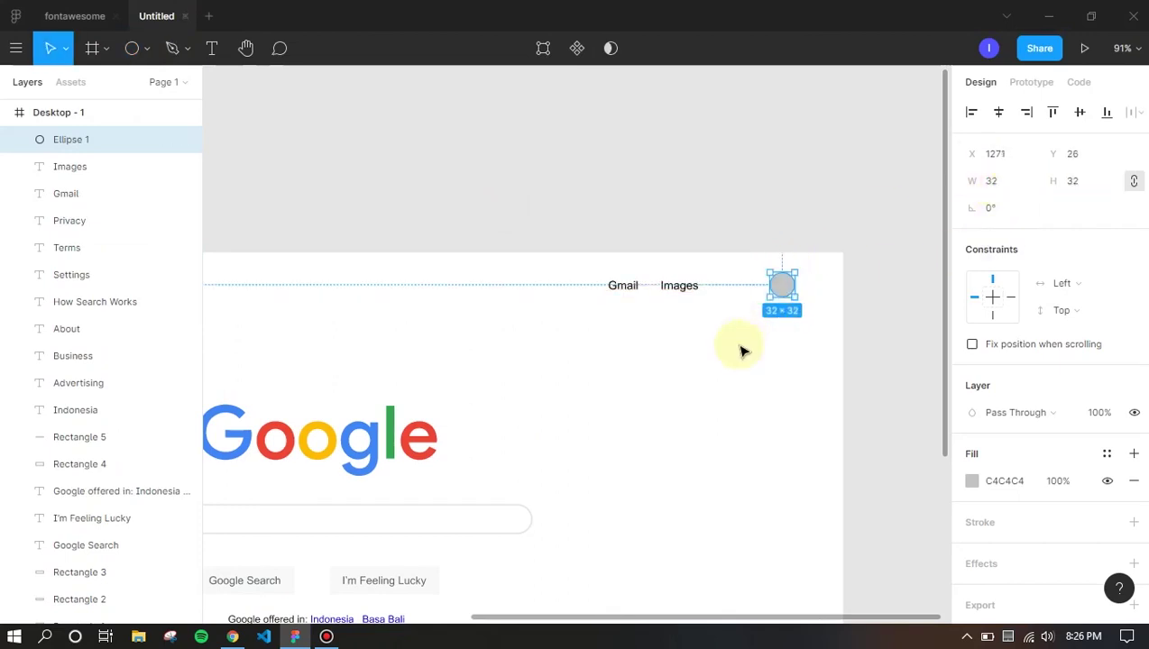
pyautogui.click(708, 520)
# Copy the solid magnifying-glass search icon from the fontawesome file
pyautogui.scroll(-6, 493, 374)
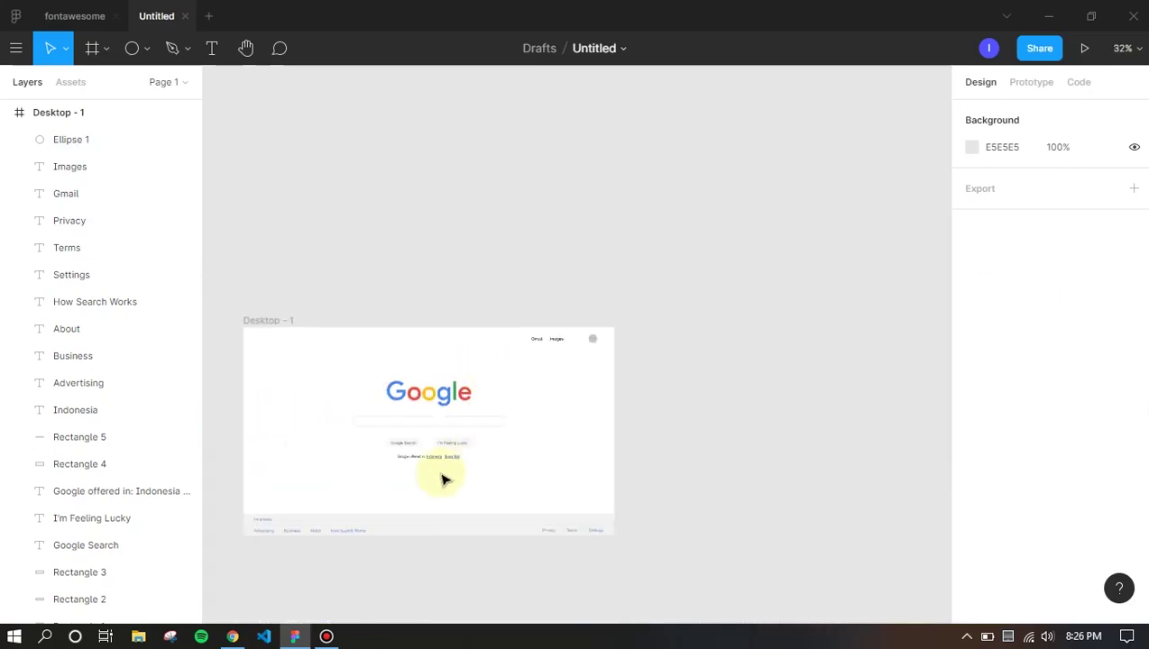
pyautogui.scroll(2, 289, 486)
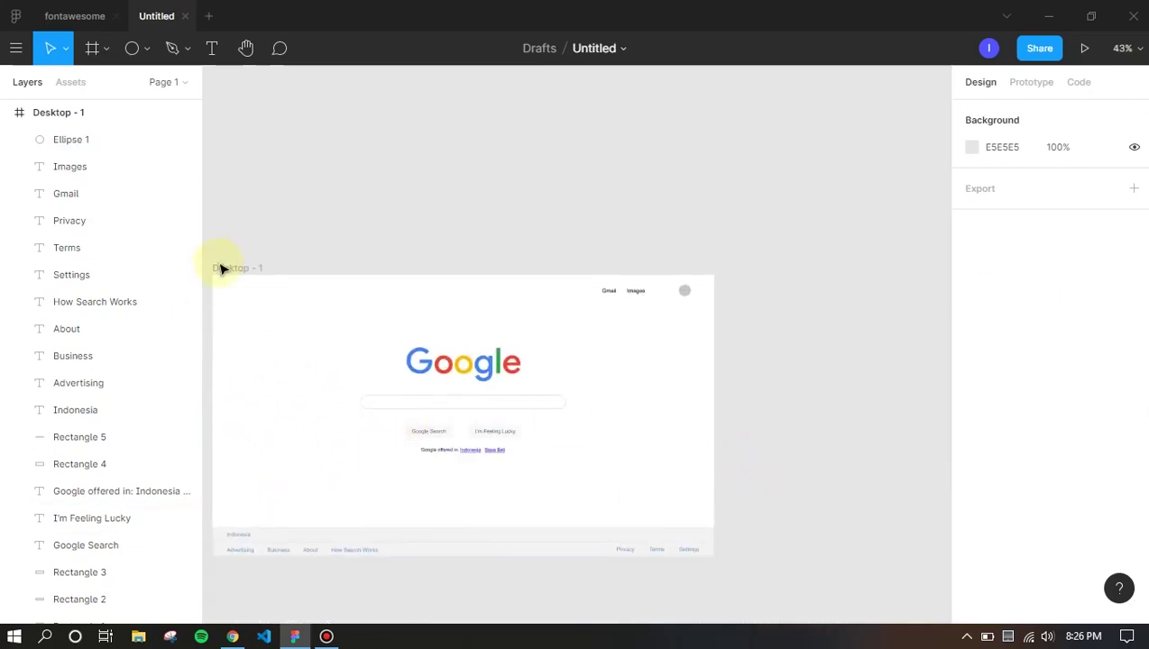
pyautogui.click(84, 18)
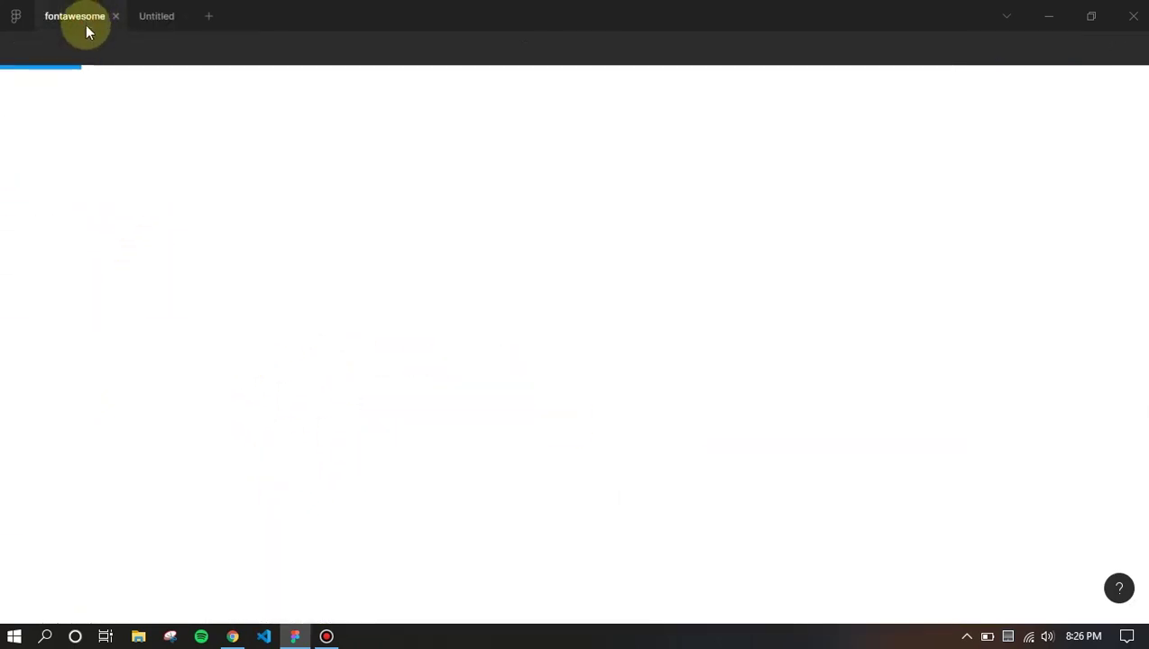
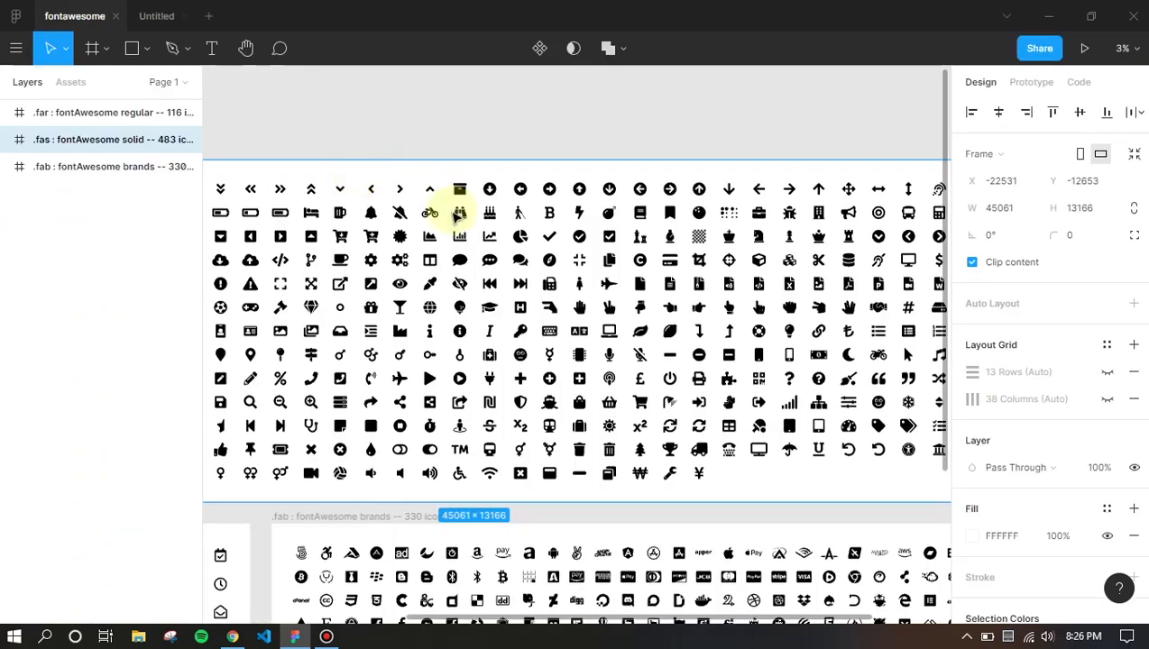
pyautogui.click(250, 405)
pyautogui.rightClick(250, 405)
pyautogui.click(511, 419)
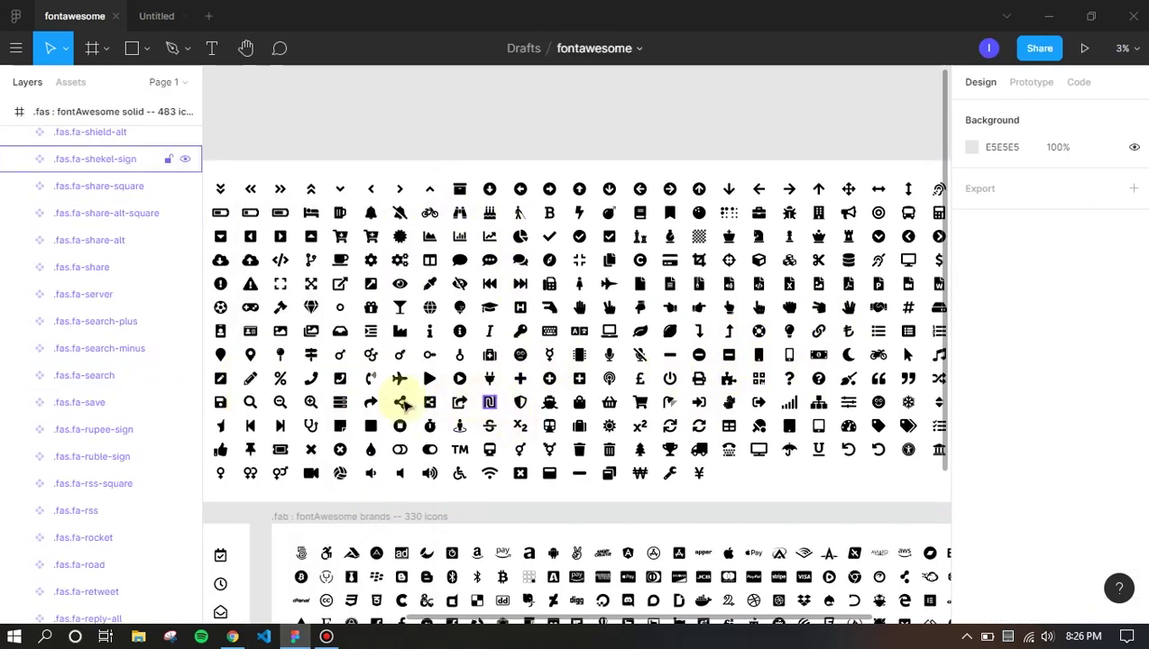
pyautogui.click(250, 403)
# Paste the search icon into the Untitled design and place it near the start of the search bar
pyautogui.click(156, 17)
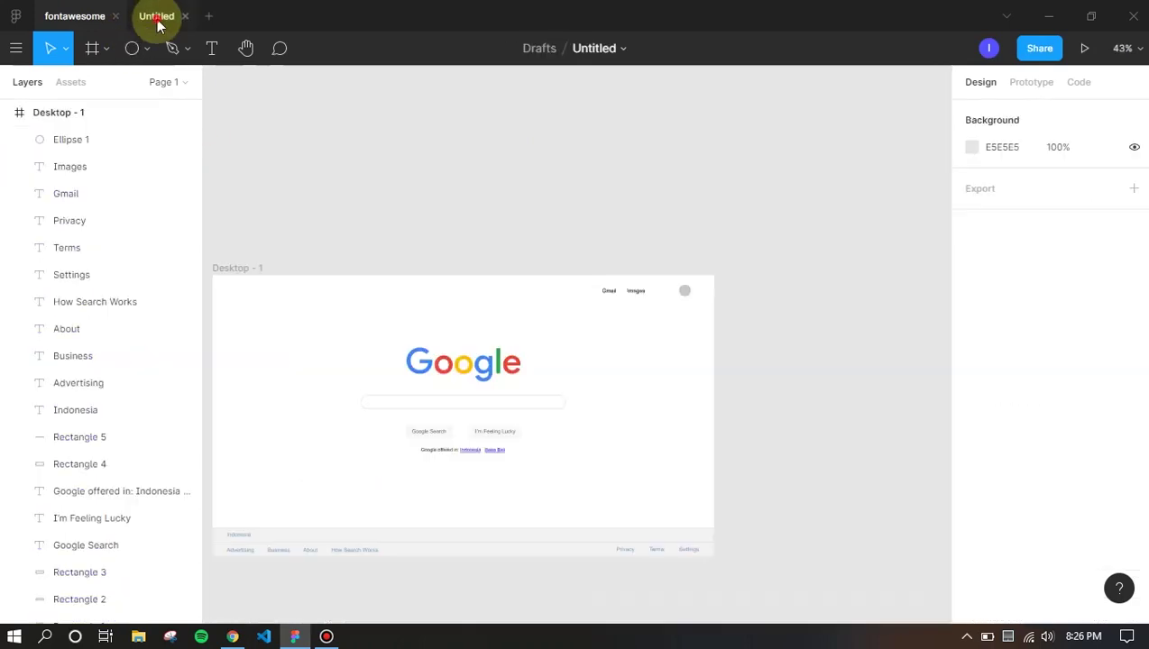
pyautogui.scroll(3, 406, 419)
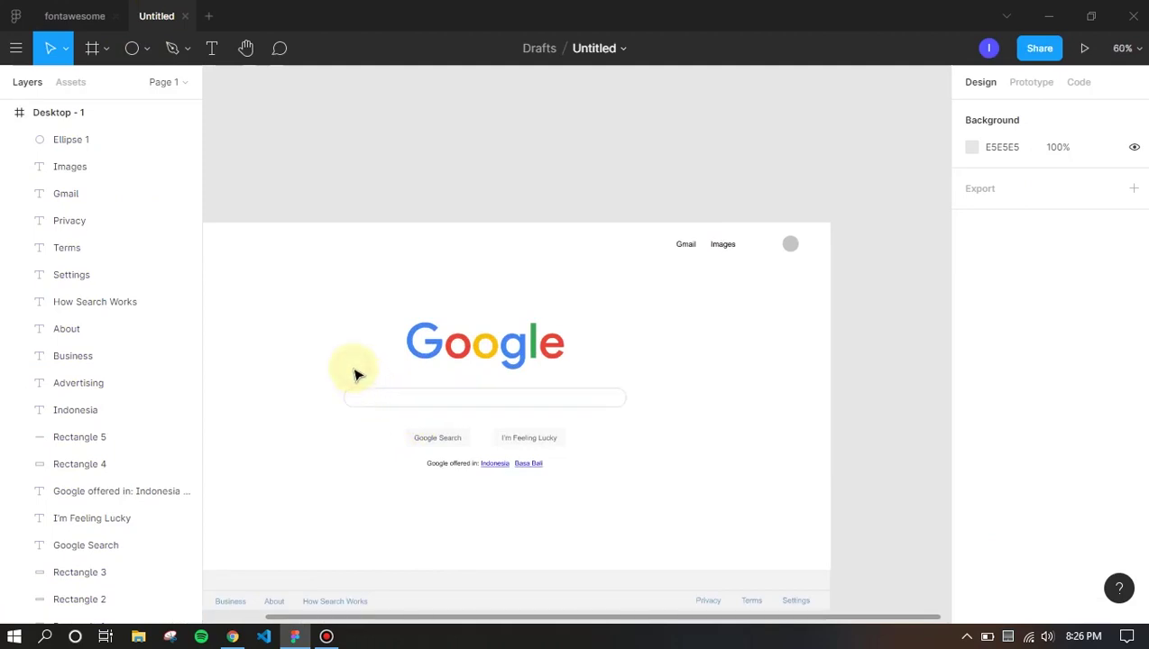
pyautogui.hotkey('ctrl', 'v')
pyautogui.moveTo(447, 210); pyautogui.dragTo(390, 404)
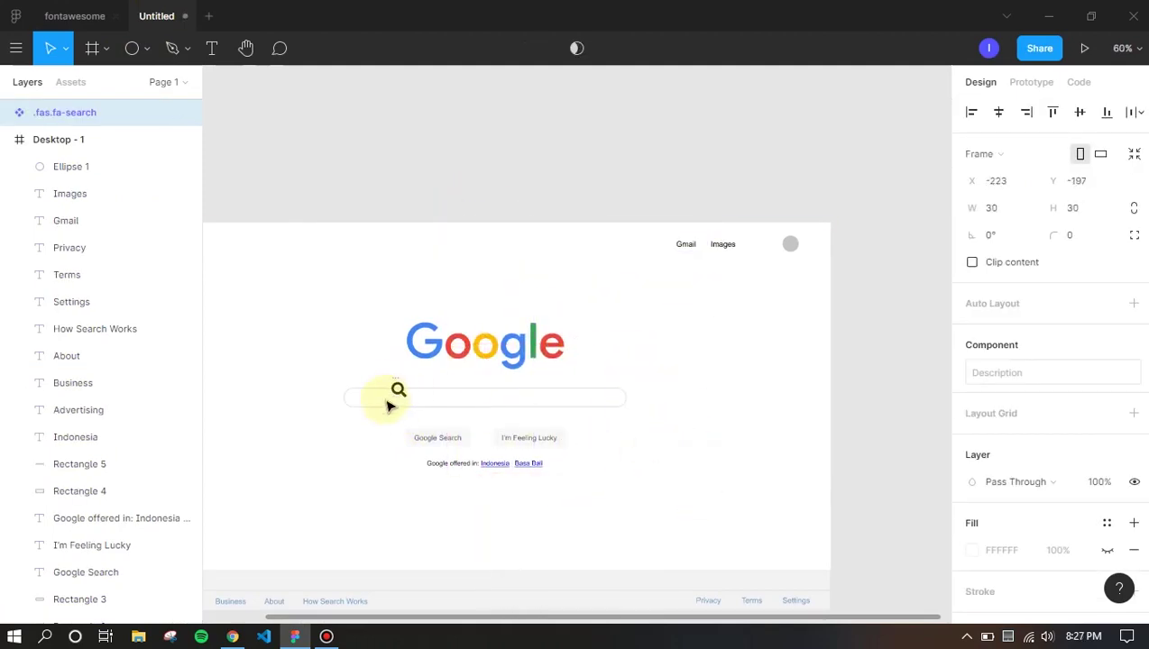
# Inspect the search bar on the live page in Chrome and resize the Figma search icon to 20 × 20
pyautogui.hotkey('alt', 'Tab')
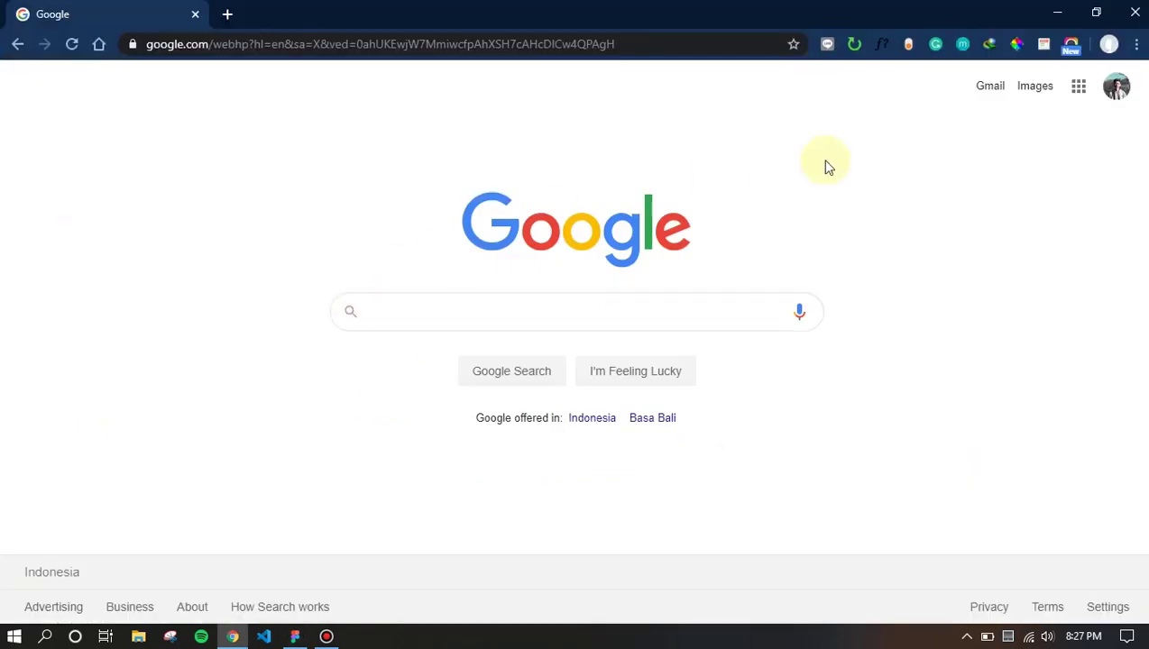
pyautogui.click(1039, 51)
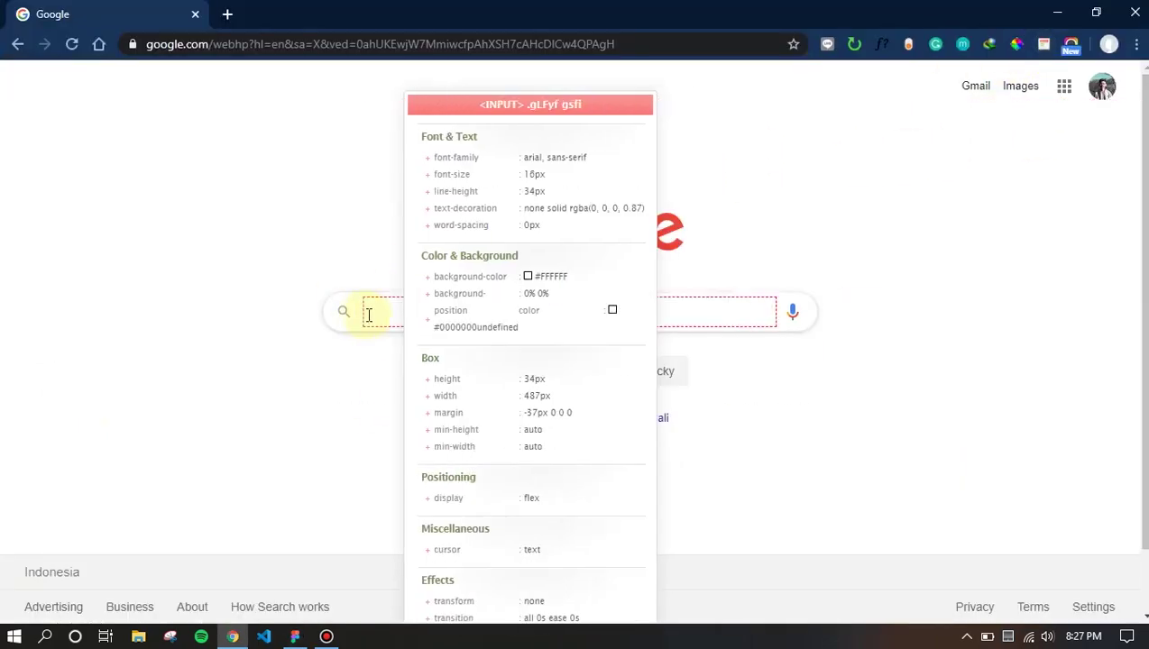
pyautogui.hotkey('alt', 'Tab')
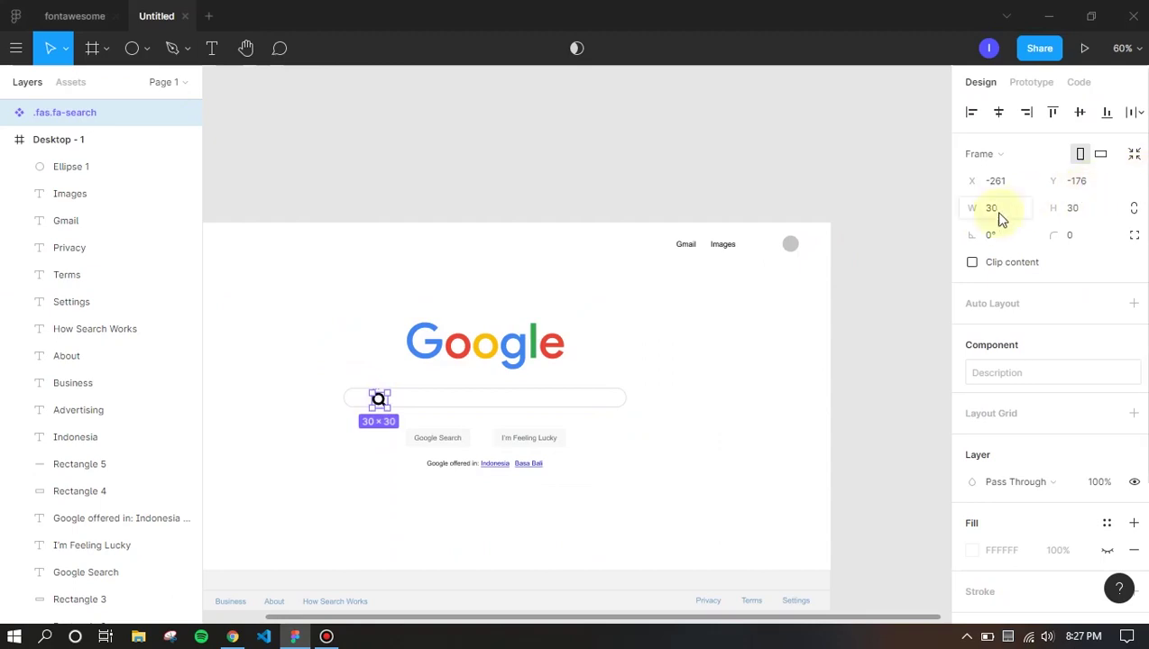
pyautogui.write('20')
pyautogui.press('Tab')
pyautogui.write('20')
pyautogui.press('Return')
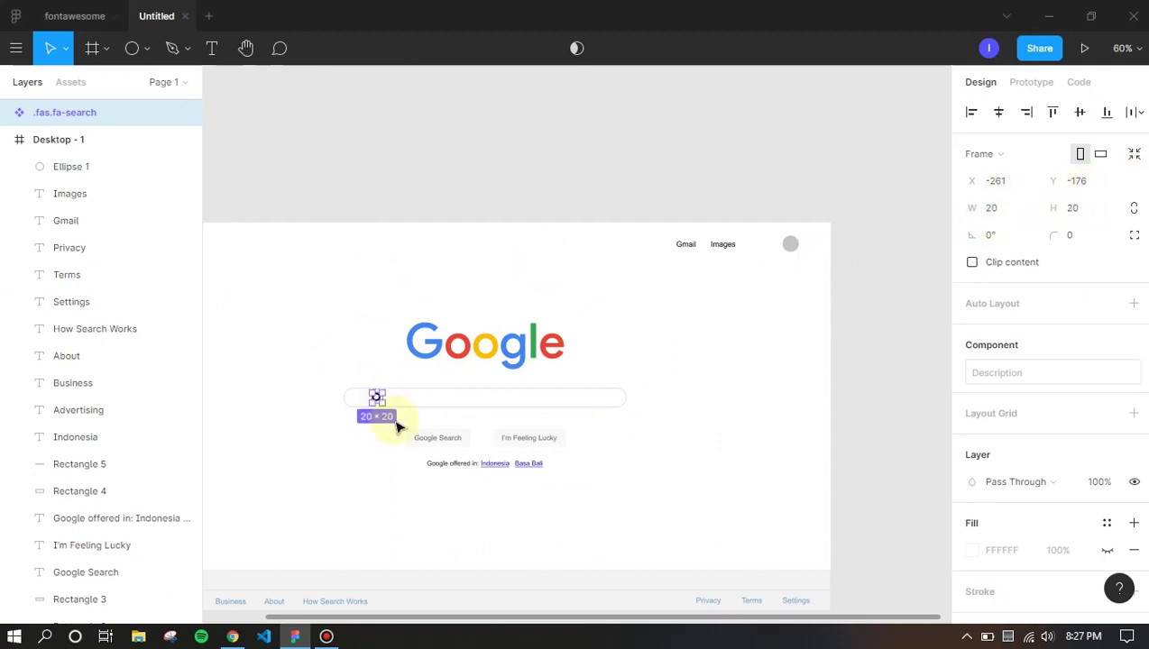
# Move the search icon to the left end inside the search bar and check its distances to the bar's edges
pyautogui.scroll(5, 380, 394)
pyautogui.scroll(5, 377, 394)
pyautogui.moveTo(353, 397); pyautogui.dragTo(328, 399)
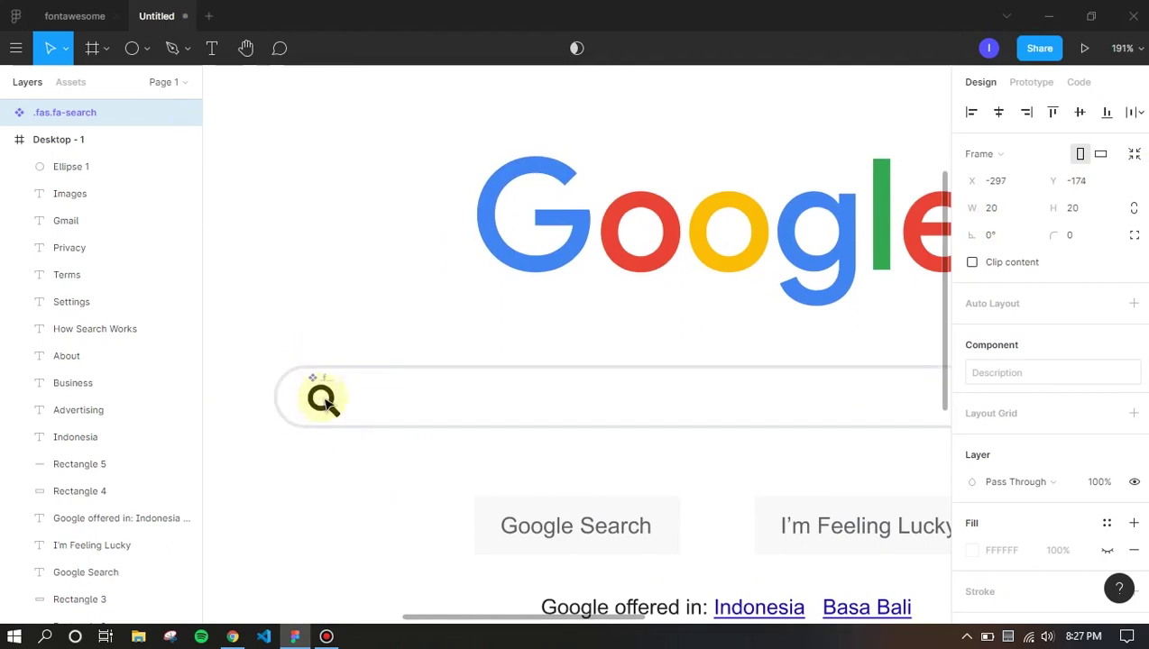
pyautogui.moveTo(325, 403); pyautogui.dragTo(328, 401)
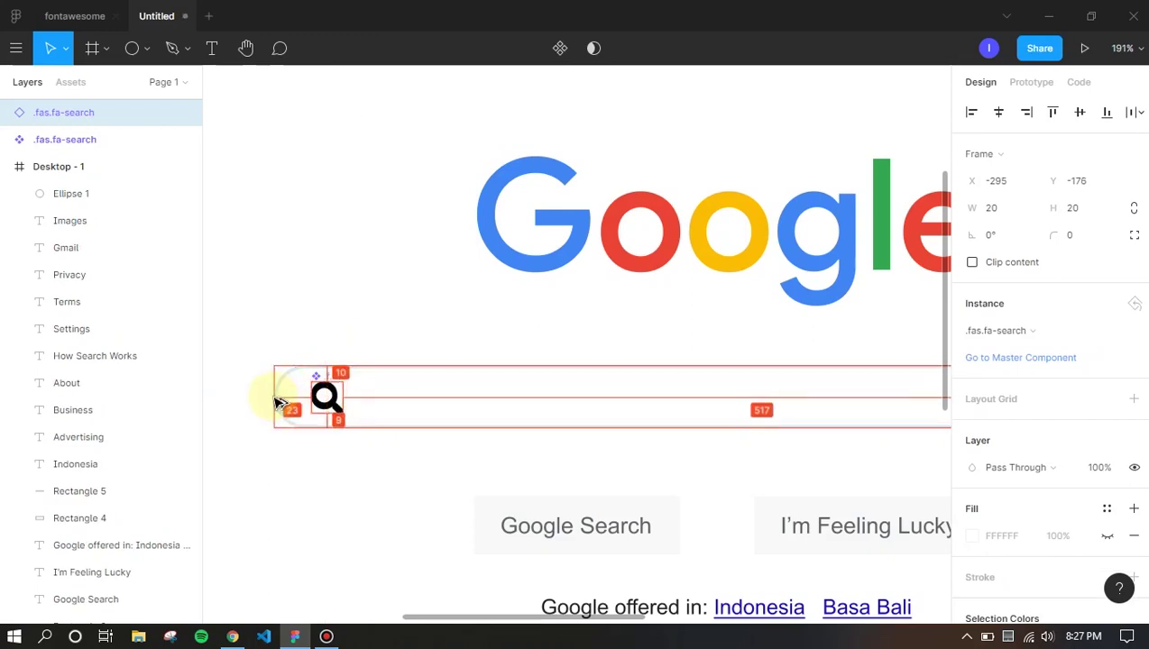
# Delete the duplicate search icon and position the original in the search bar at X -297, Y -174
pyautogui.moveTo(327, 402); pyautogui.dragTo(325, 336)
pyautogui.press('Delete')
pyautogui.click(331, 410)
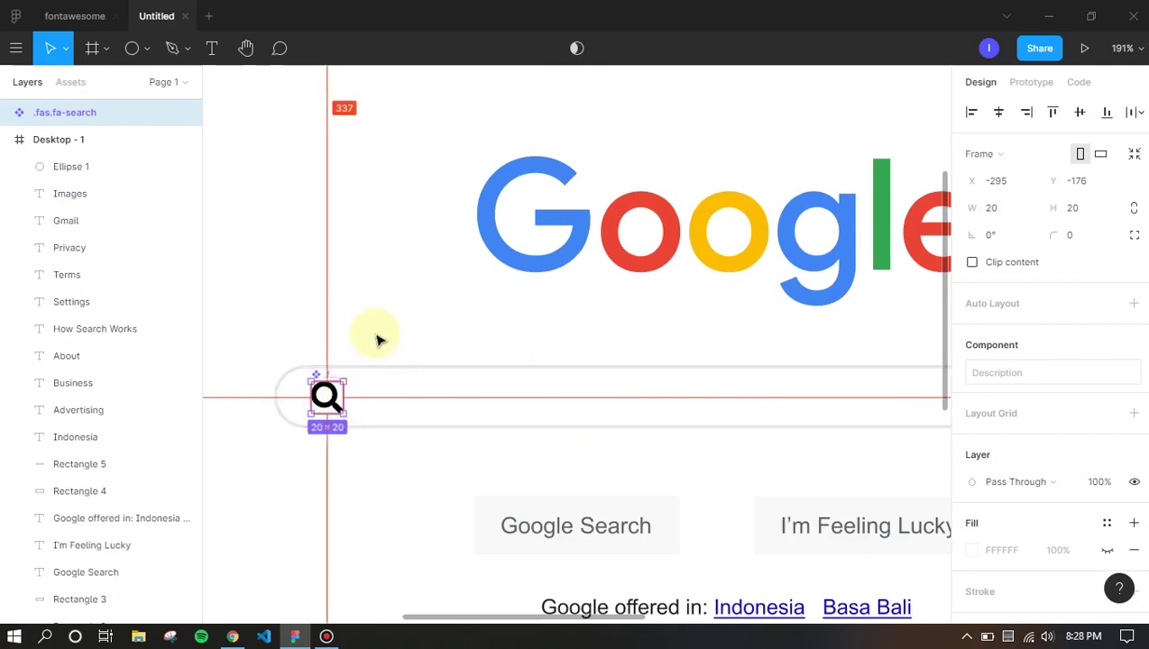
pyautogui.click(410, 586)
pyautogui.click(322, 402)
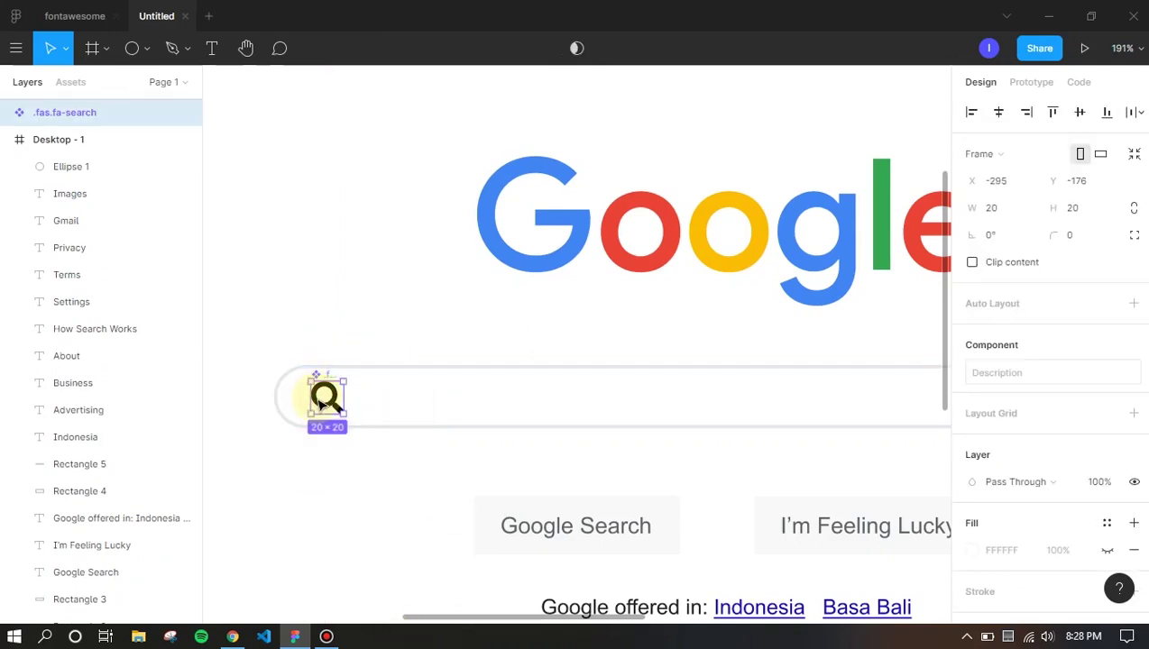
pyautogui.click(346, 325)
pyautogui.click(322, 398)
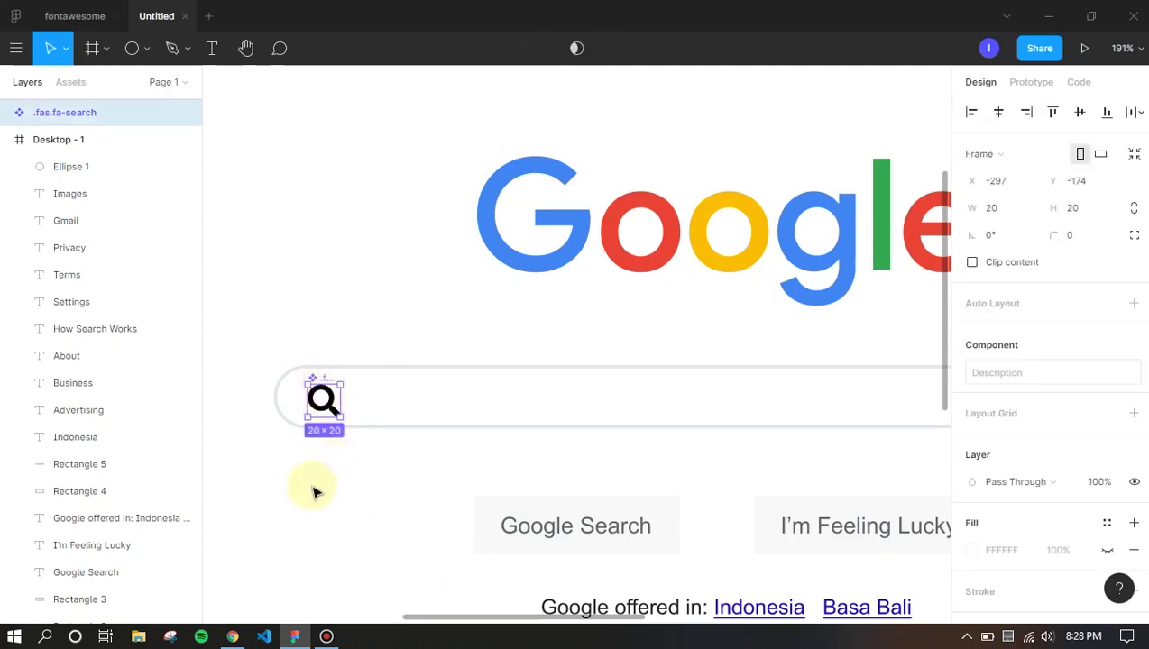
# Sample the colour of the live page's search icon in Chrome with the ColorPick Eyedropper and copy its hex code
pyautogui.hotkey('alt', 'Tab')
pyautogui.click(1016, 43)
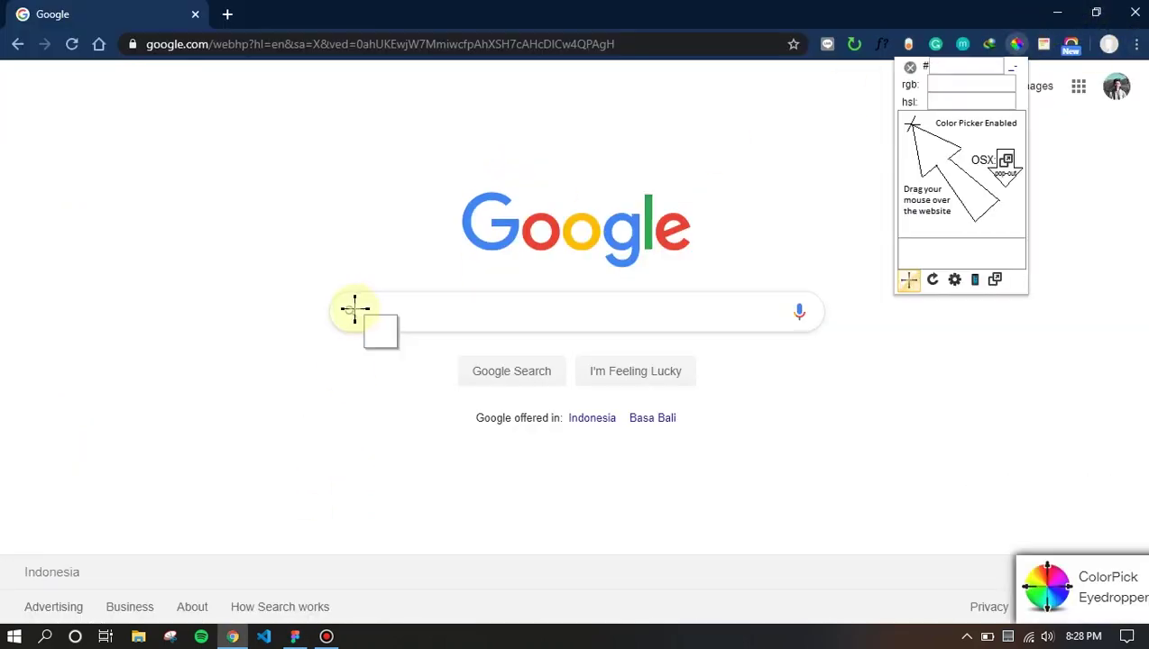
pyautogui.click(351, 312)
pyautogui.rightClick(405, 343)
pyautogui.click(428, 373)
pyautogui.hotkey('ctrl', 'w')
pyautogui.rightClick(406, 343)
pyautogui.click(422, 356)
# Back in Figma, change the search icon's black selection colour to the copied hex 9AA0A6
pyautogui.hotkey('alt', 'Tab')
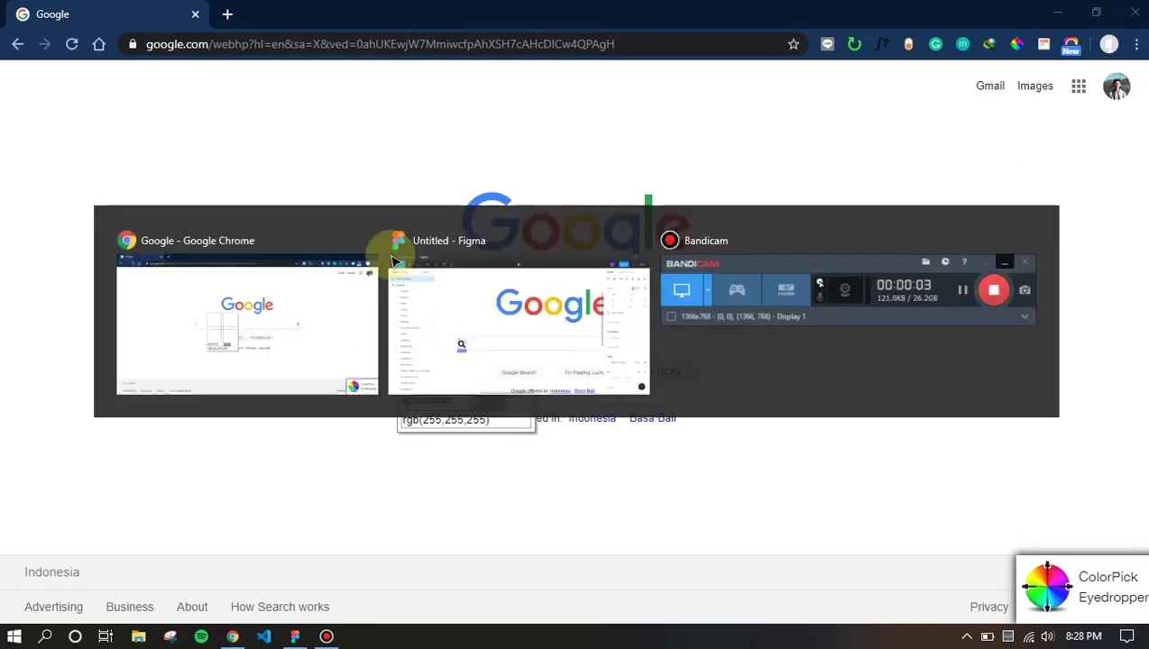
pyautogui.scroll(-2, 1056, 534)
pyautogui.click(1000, 492)
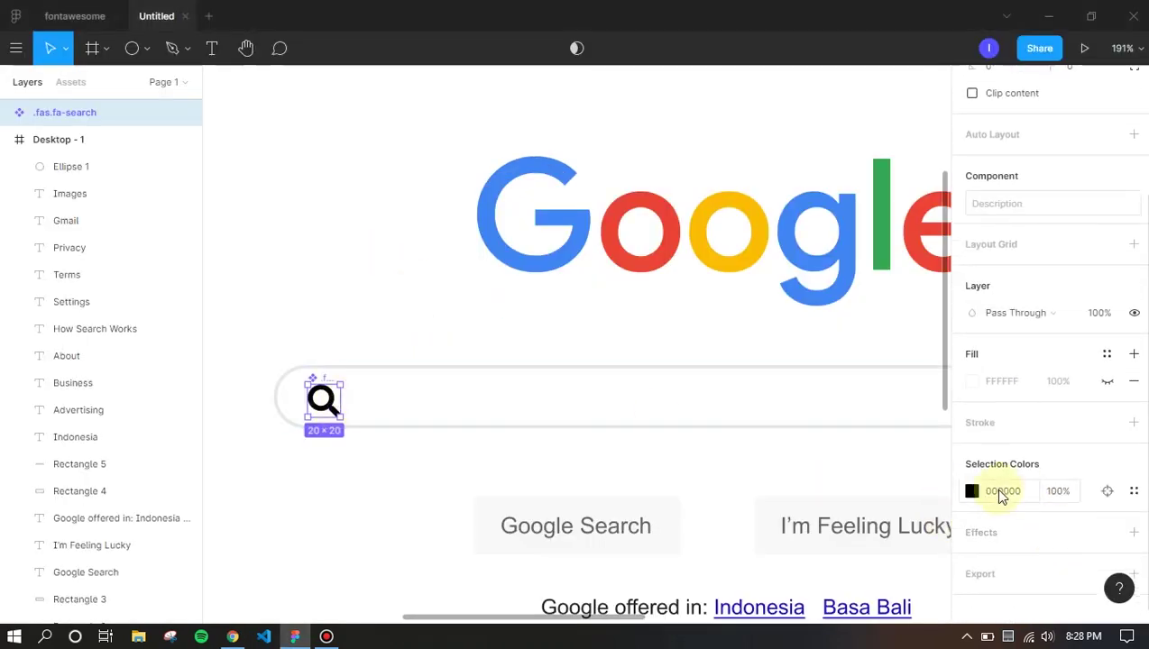
pyautogui.rightClick(997, 494)
pyautogui.click(1029, 451)
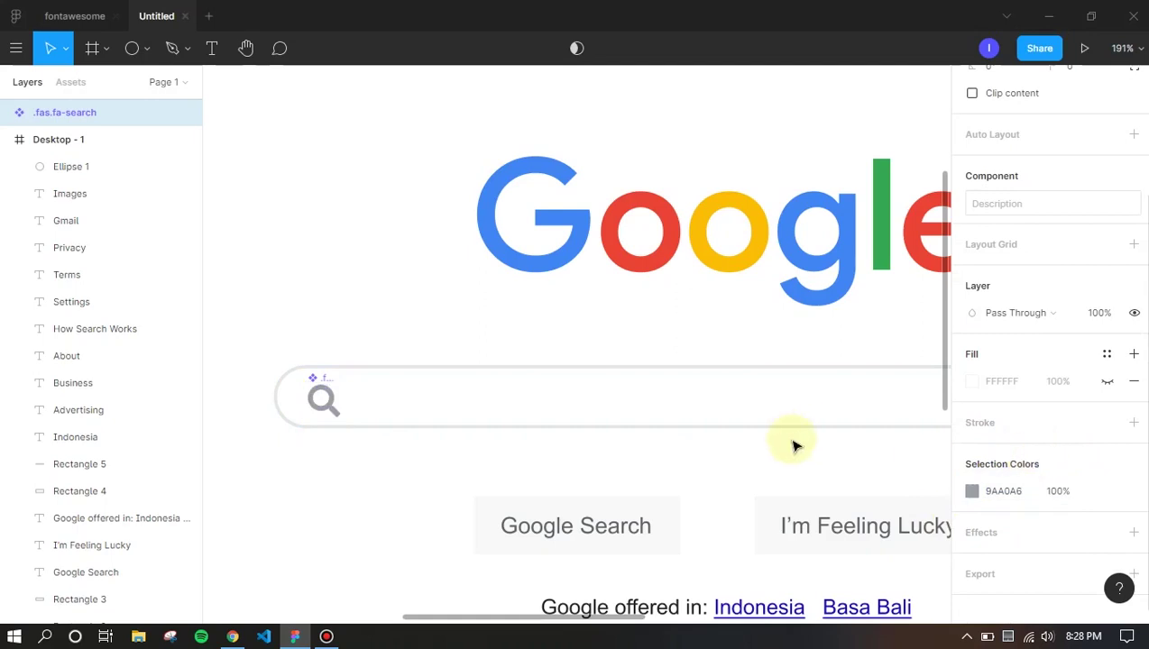
pyautogui.click(402, 448)
pyautogui.click(321, 393)
pyautogui.click(375, 294)
pyautogui.hotkey('shift', '1')
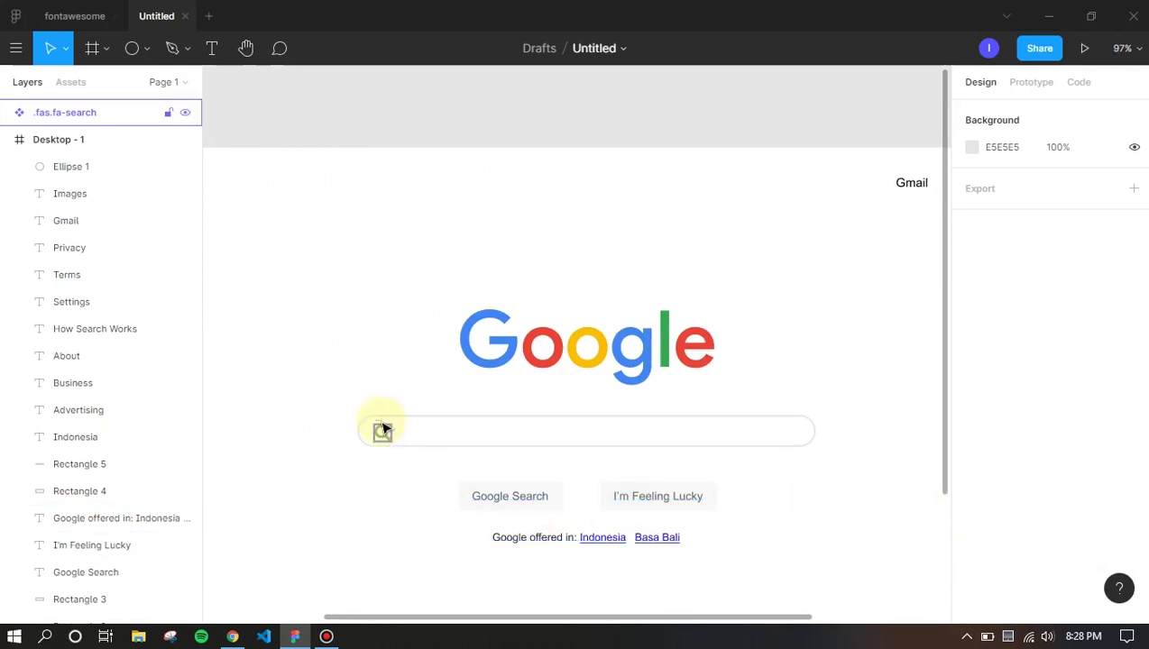
# Lock the search icon's layer and try selecting the icon on the canvas
pyautogui.click(382, 431)
pyautogui.rightClick(376, 431)
pyautogui.click(215, 131)
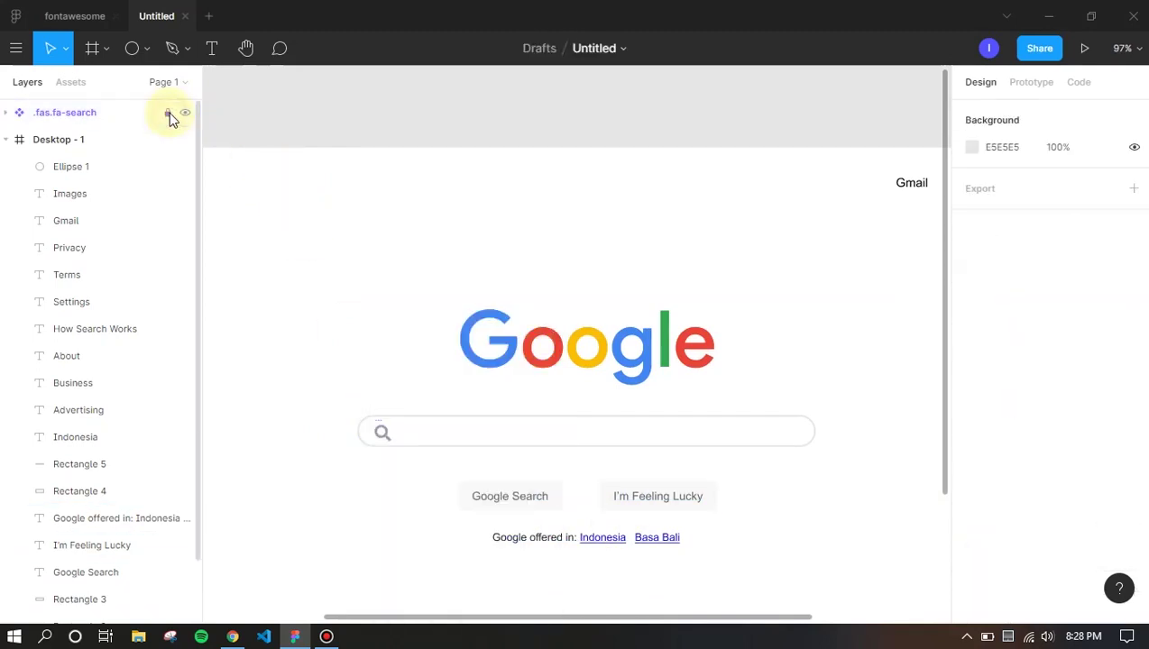
pyautogui.click(171, 115)
pyautogui.click(168, 113)
pyautogui.click(381, 435)
pyautogui.press('Escape')
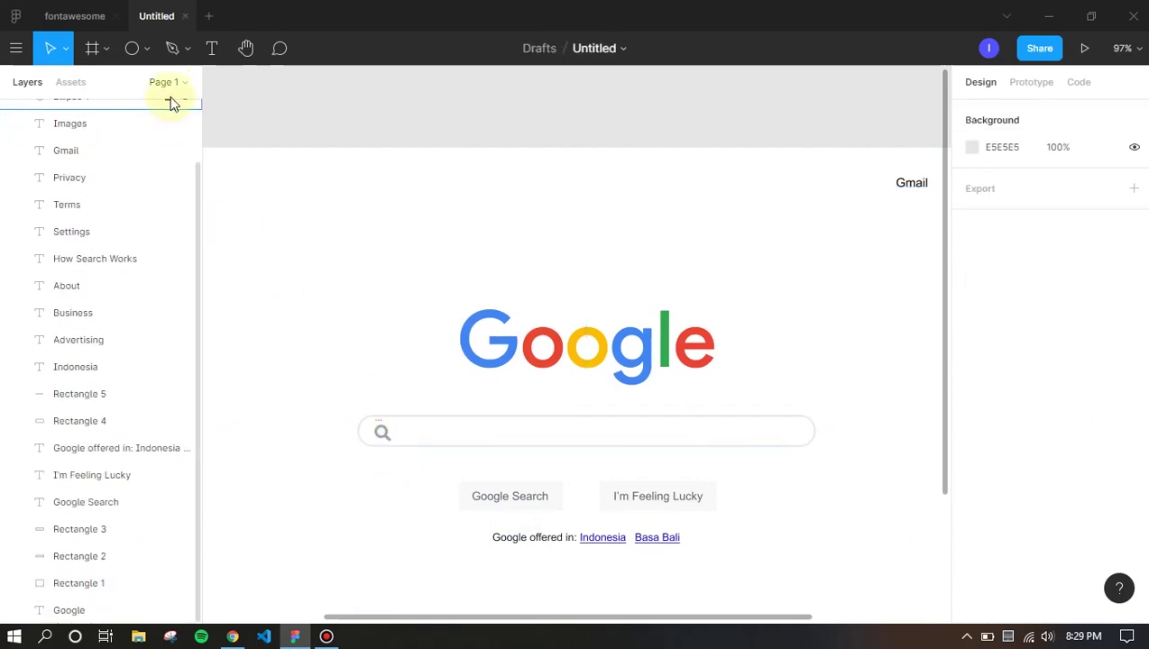
# Unlock the search icon's layer and shift the icon slightly up and left in the search bar, to about X -300, Y -178
pyautogui.scroll(2, 169, 103)
pyautogui.click(163, 114)
pyautogui.click(380, 434)
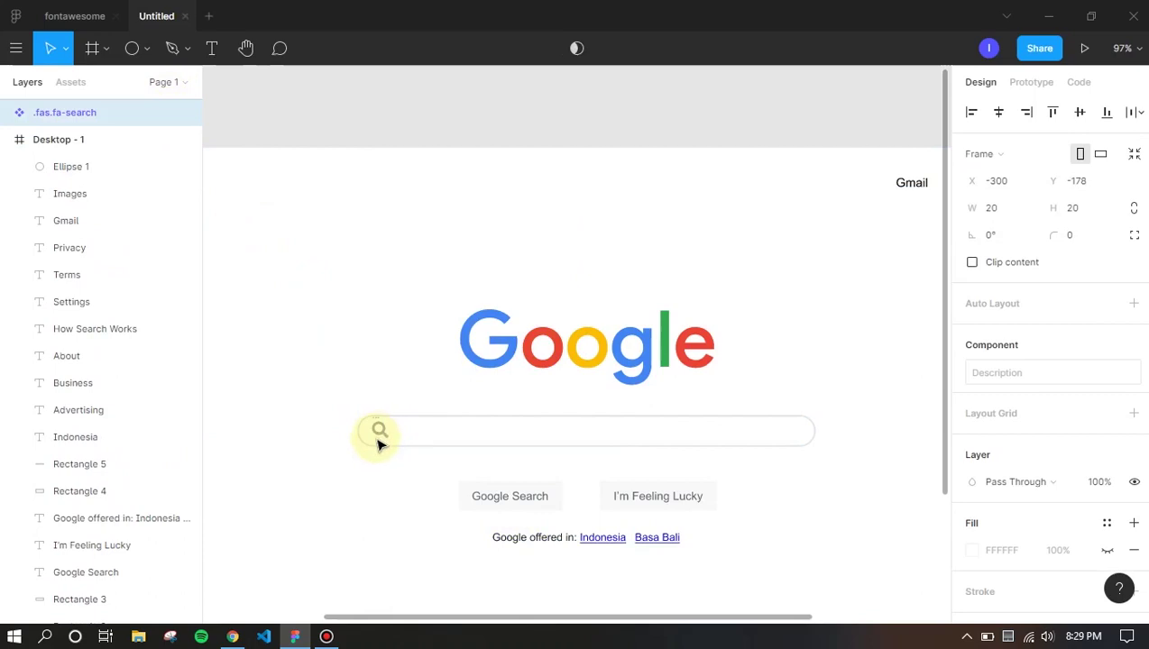
pyautogui.press('Escape')
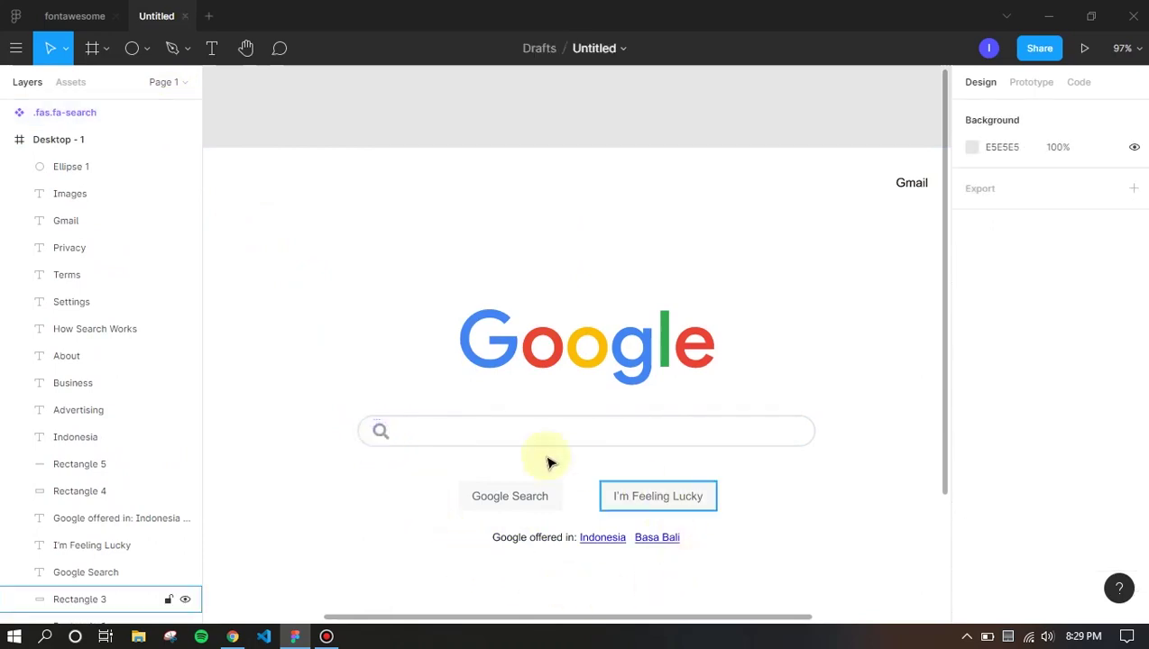
# Resize the search icon to 17 × 17 and nudge it to about X -301, Y -173 in the search bar
pyautogui.click(381, 432)
pyautogui.click(995, 215)
pyautogui.write('17')
pyautogui.press('Return')
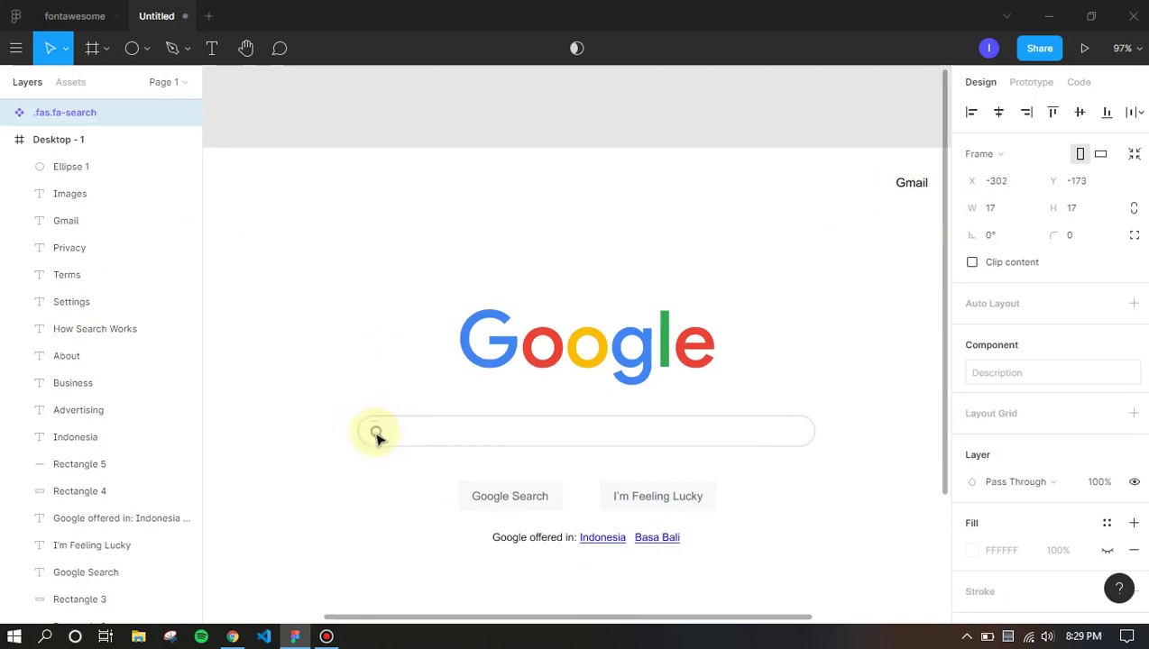
pyautogui.press('Escape')
pyautogui.click(377, 432)
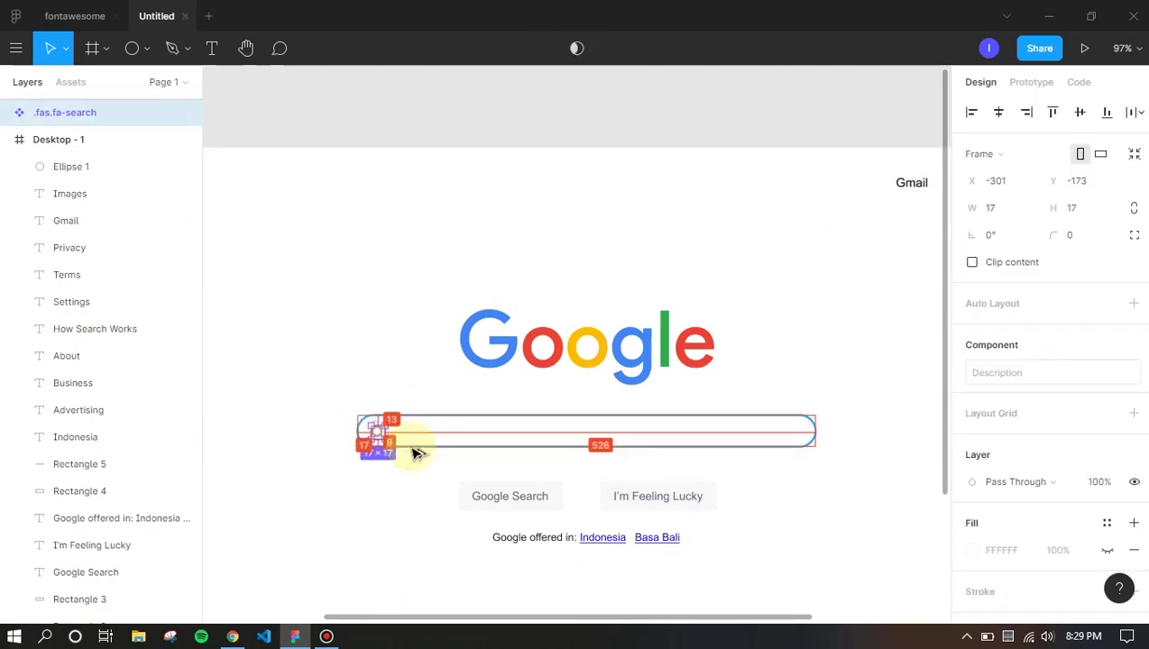
pyautogui.click(385, 500)
# Switch to the live Google page in Chrome and dismiss the active colour picker to view its search bar
pyautogui.scroll(-5, 410, 508)
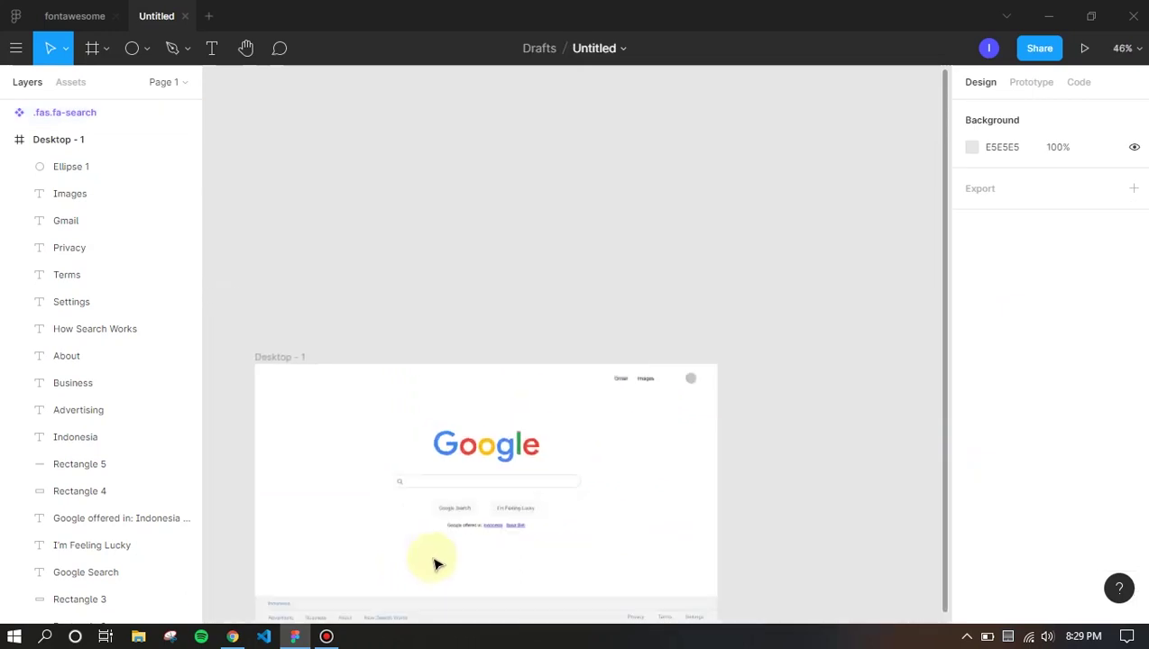
pyautogui.scroll(4, 448, 608)
pyautogui.scroll(-3, 448, 608)
pyautogui.hotkey('alt', 'Tab')
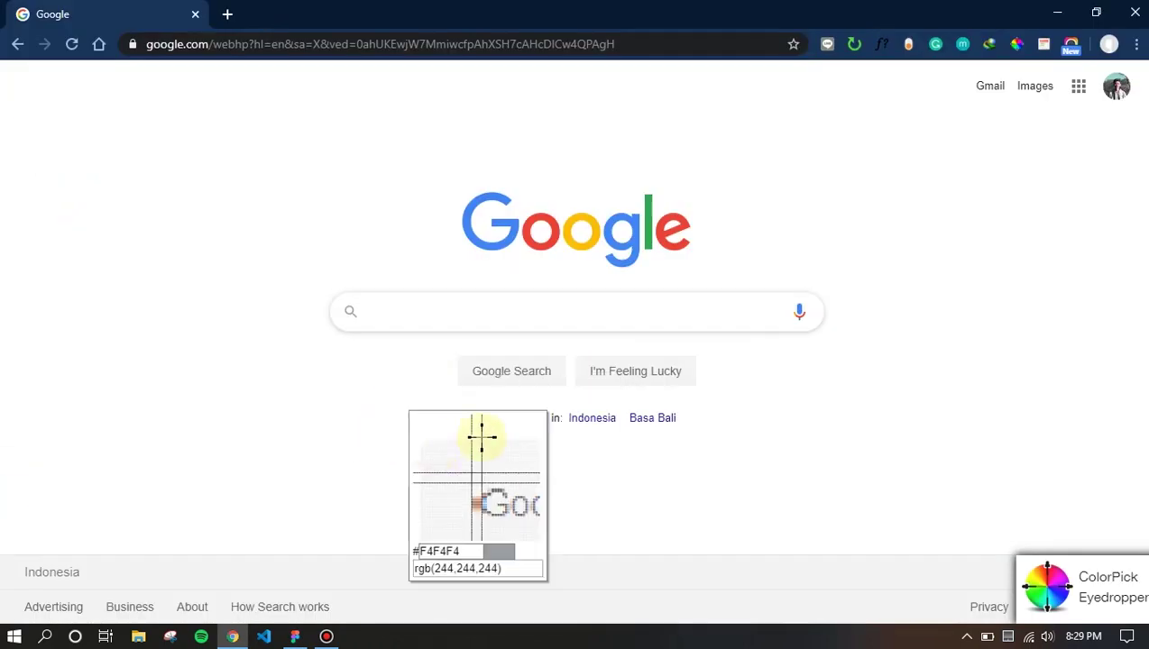
pyautogui.press('Escape')
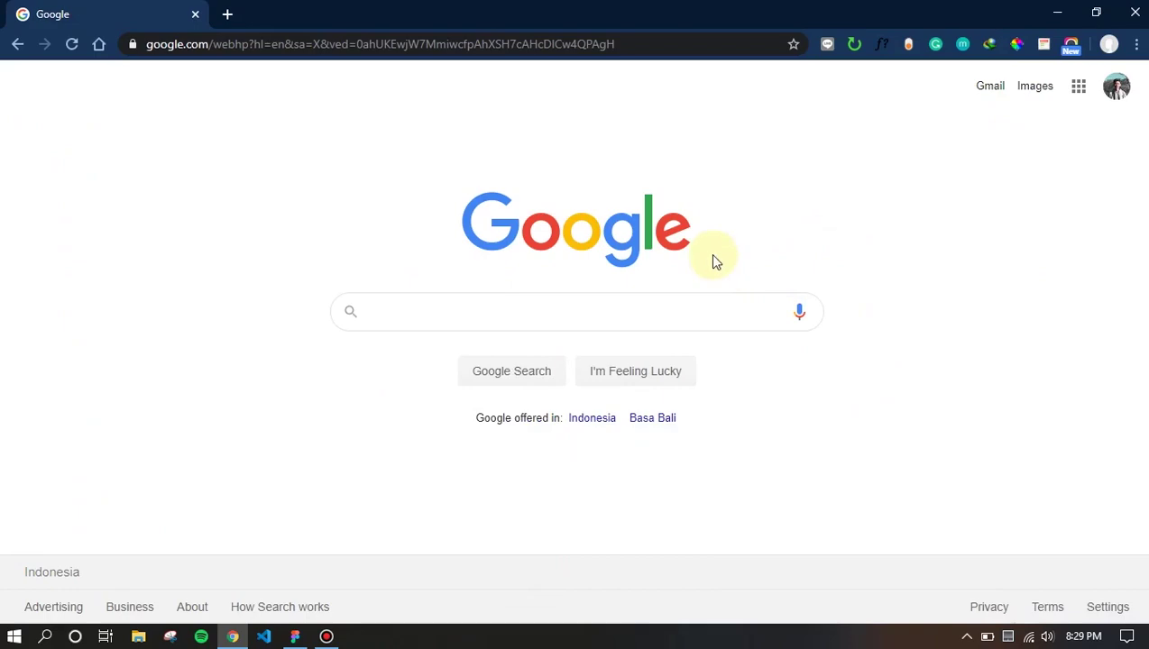
# In Figma's fontawesome file, search the components for "mic" and copy the solid microphone icon
pyautogui.hotkey('alt', 'Tab')
pyautogui.click(110, 18)
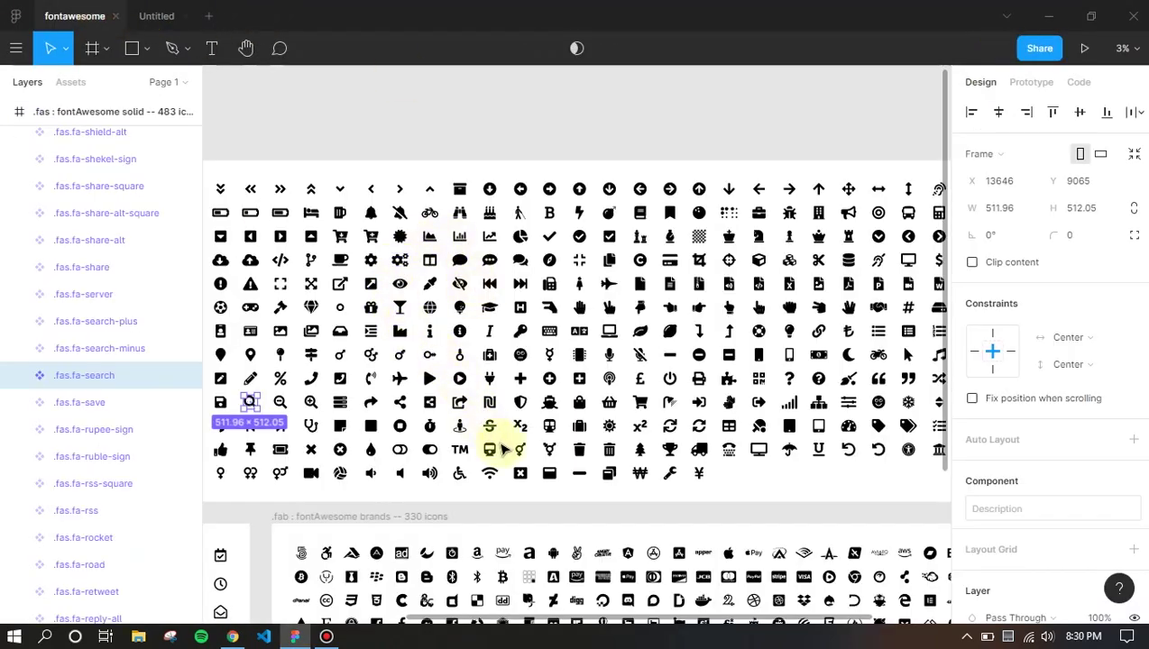
pyautogui.scroll(-1, 410, 353)
pyautogui.moveTo(739, 372); pyautogui.dragTo(613, 374)
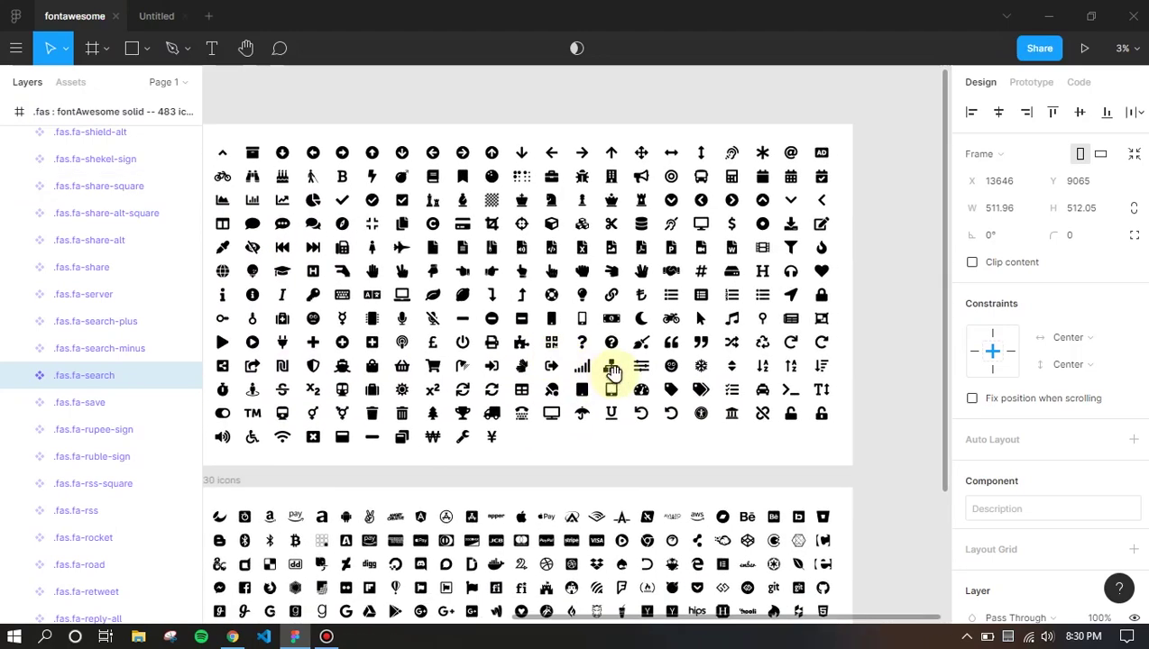
pyautogui.moveTo(508, 334); pyautogui.dragTo(713, 357)
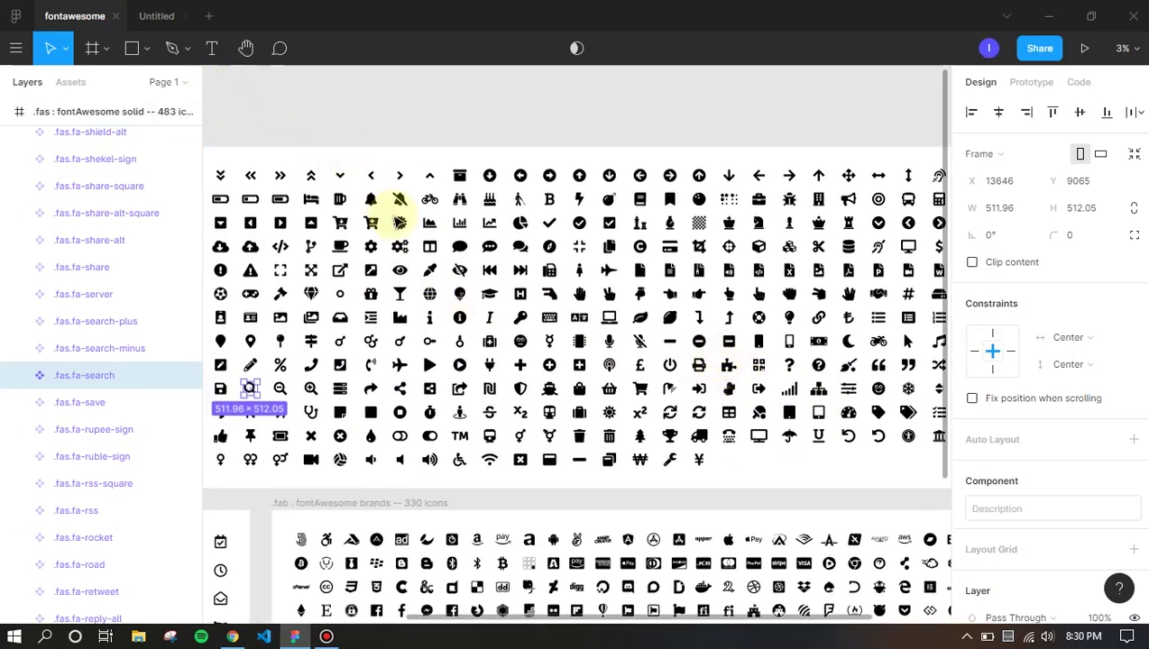
pyautogui.click(70, 83)
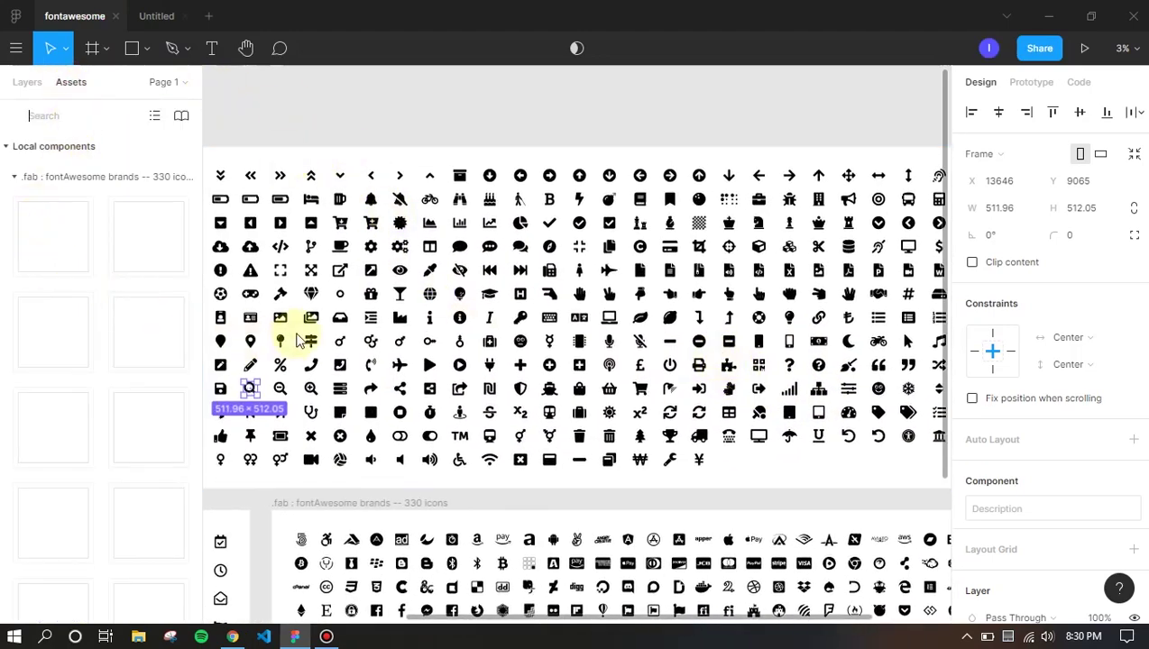
pyautogui.hscroll(-2, 339, 323)
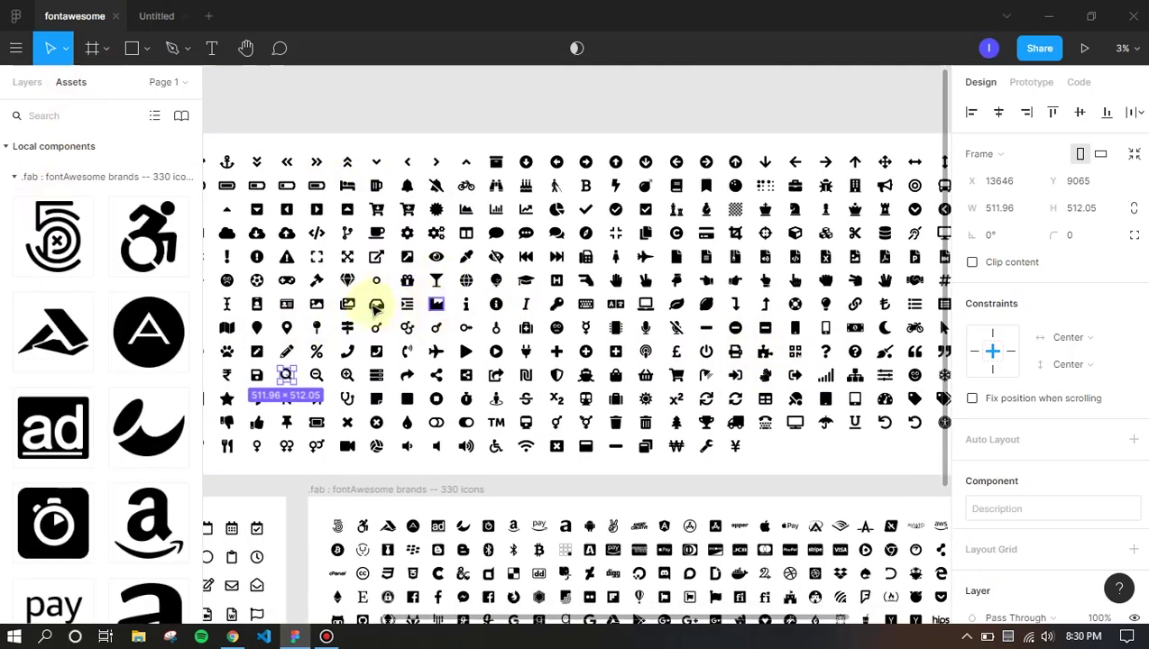
pyautogui.write('mic')
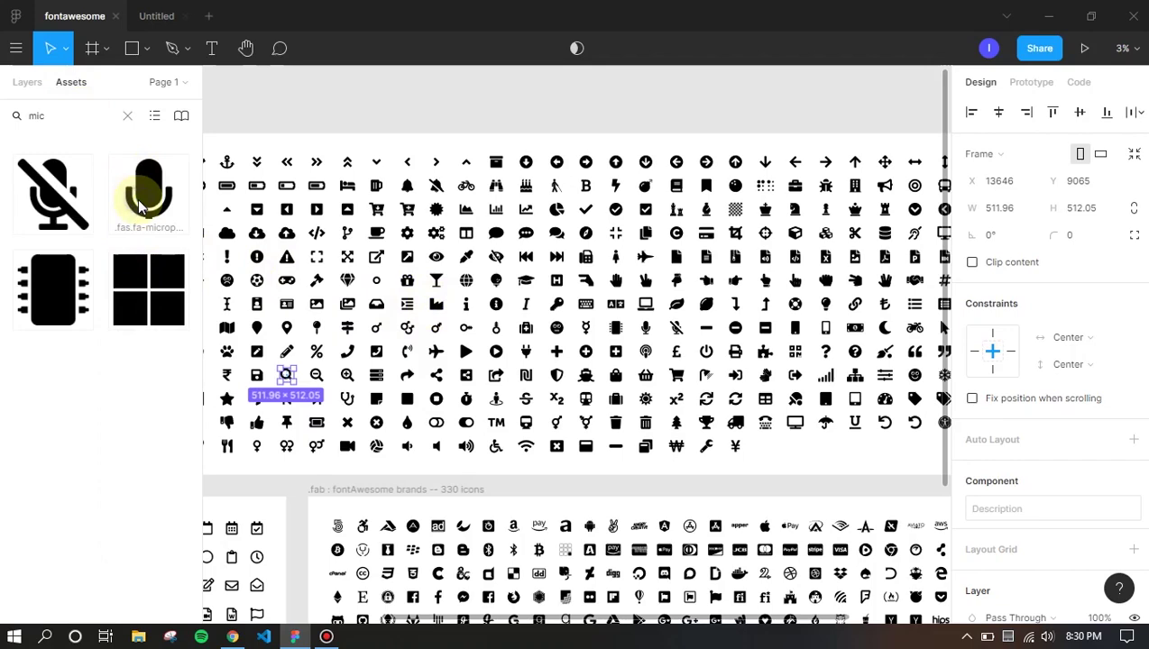
pyautogui.click(139, 207)
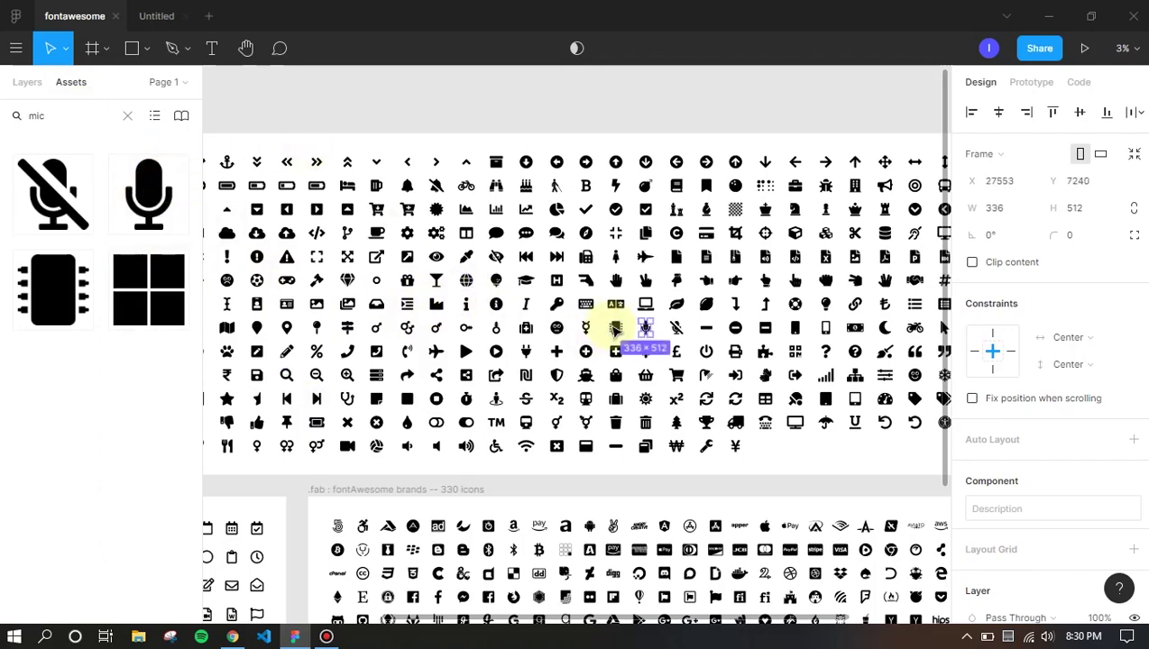
# Paste the microphone icon into the Untitled design and move it to the right end of the search bar
pyautogui.click(148, 17)
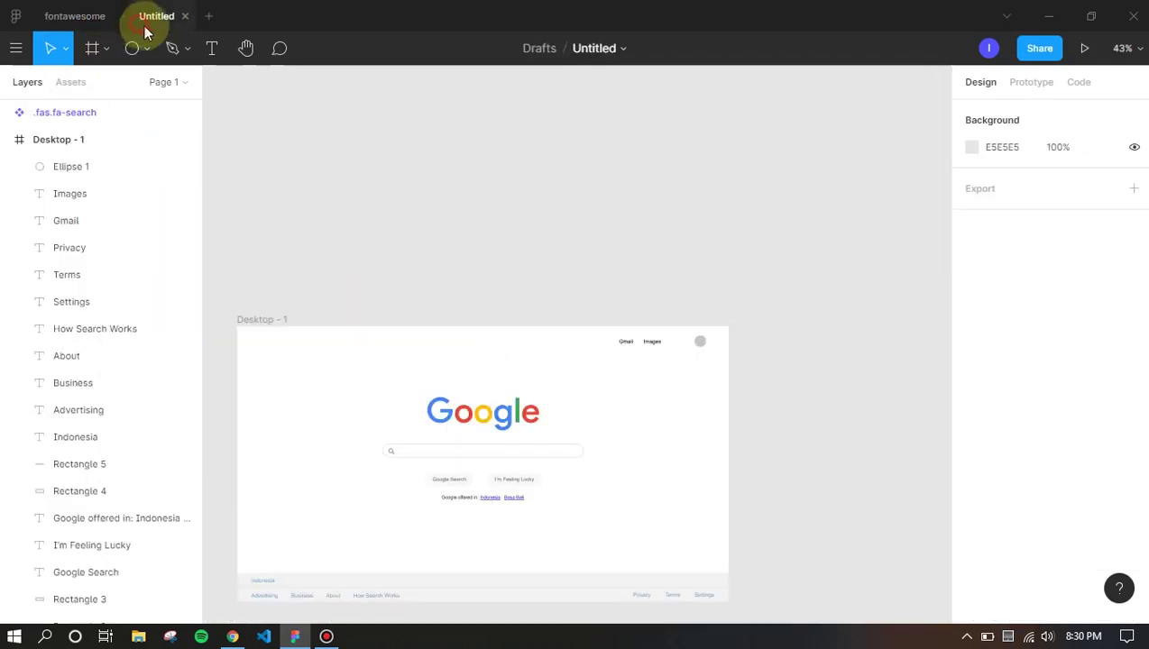
pyautogui.hotkey('ctrl', 'v')
pyautogui.moveTo(521, 247); pyautogui.dragTo(612, 389)
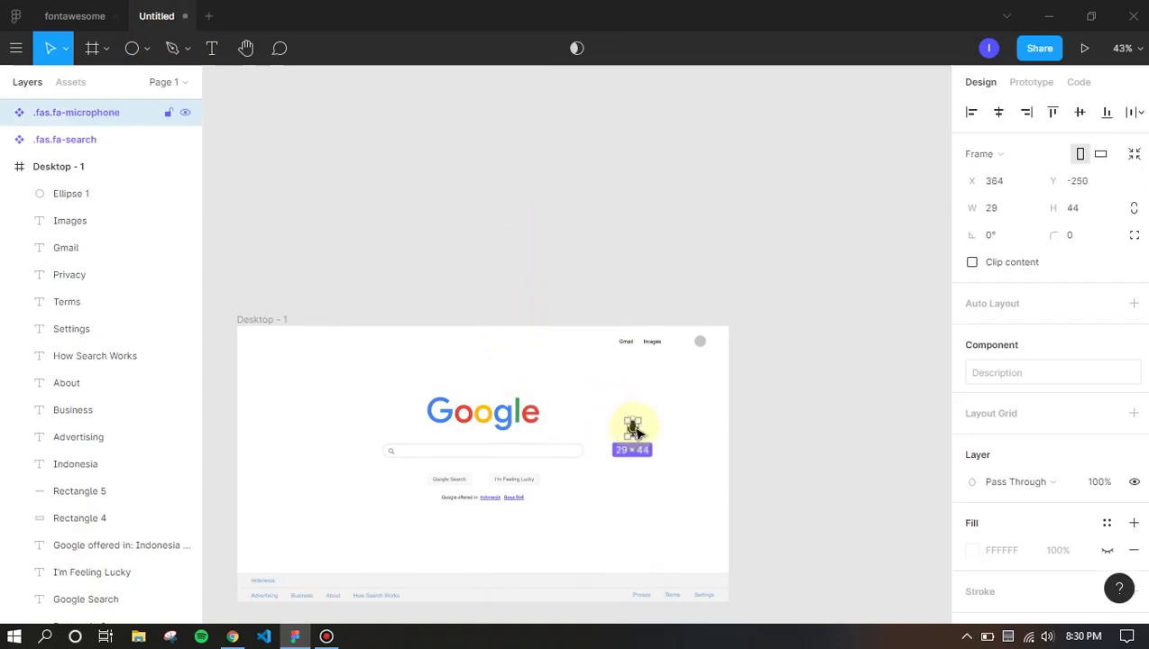
pyautogui.scroll(3, 598, 465)
pyautogui.moveTo(649, 407); pyautogui.dragTo(577, 447)
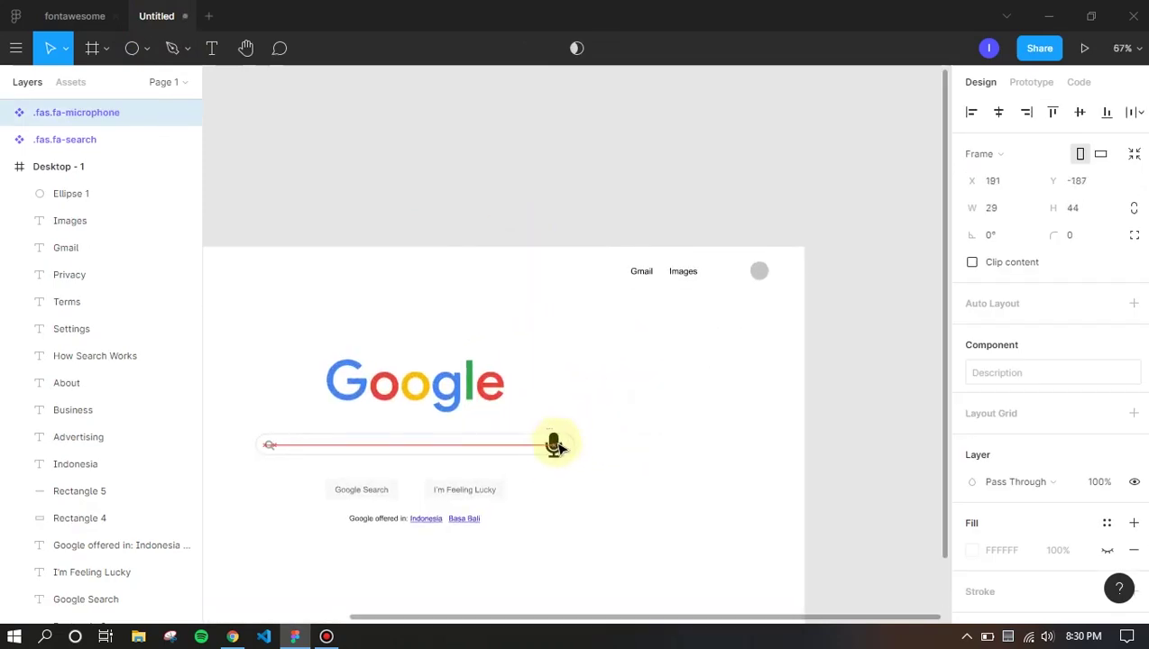
# Scale the microphone icon down to about 11 × 17 and position it inside the right end of the search bar
pyautogui.scroll(5, 557, 448)
pyautogui.moveTo(532, 396); pyautogui.dragTo(558, 433)
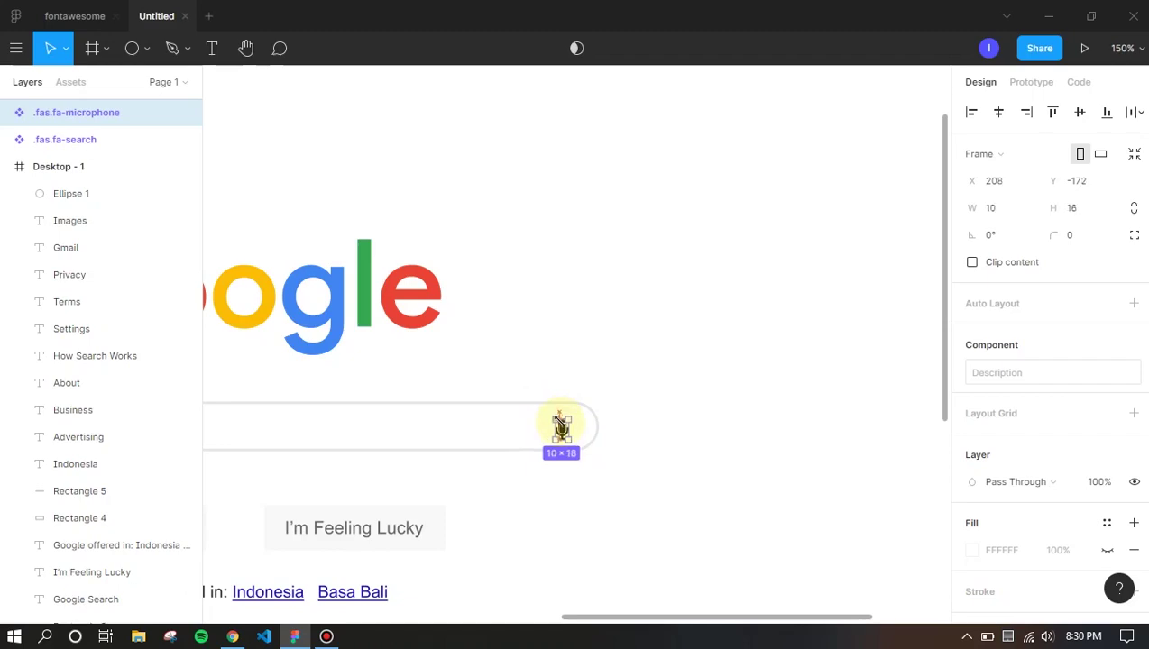
pyautogui.click(624, 428)
# Inspect the live Google page in Chrome with the CSS inspector extension, then return to Figma
pyautogui.hotkey('alt', 'Tab')
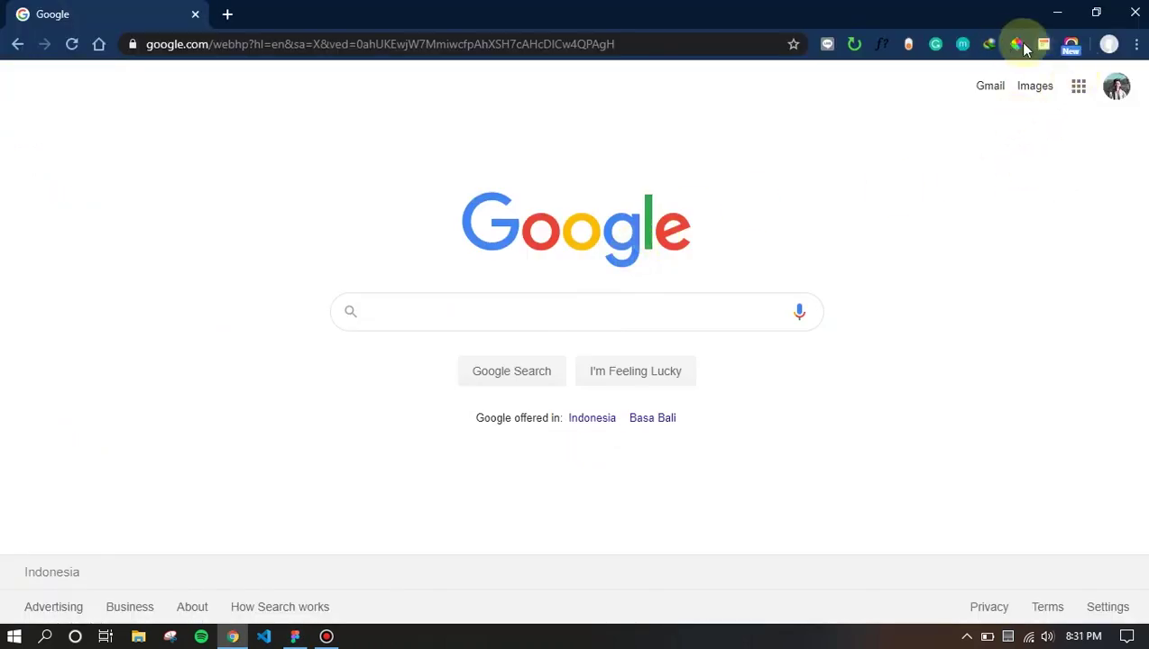
pyautogui.click(1041, 44)
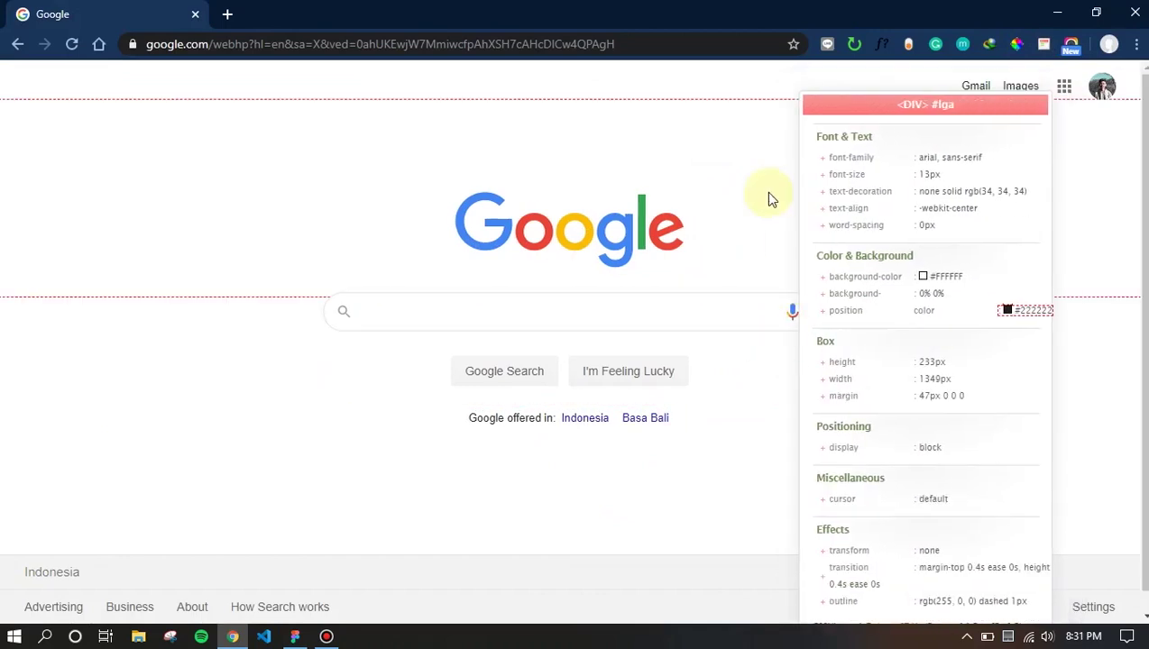
pyautogui.hotkey('alt', 'Tab')
# Nudge the microphone icon to about X 207, Y -175, and expand its layer to select the Vector shape inside
pyautogui.click(560, 429)
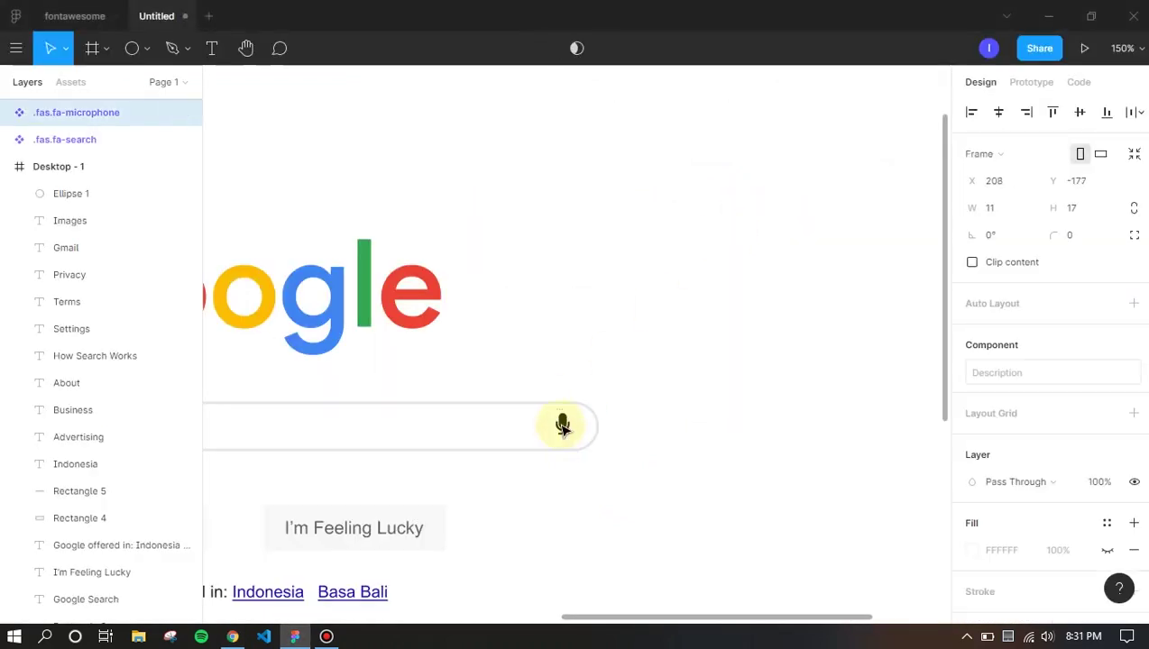
pyautogui.click(34, 106)
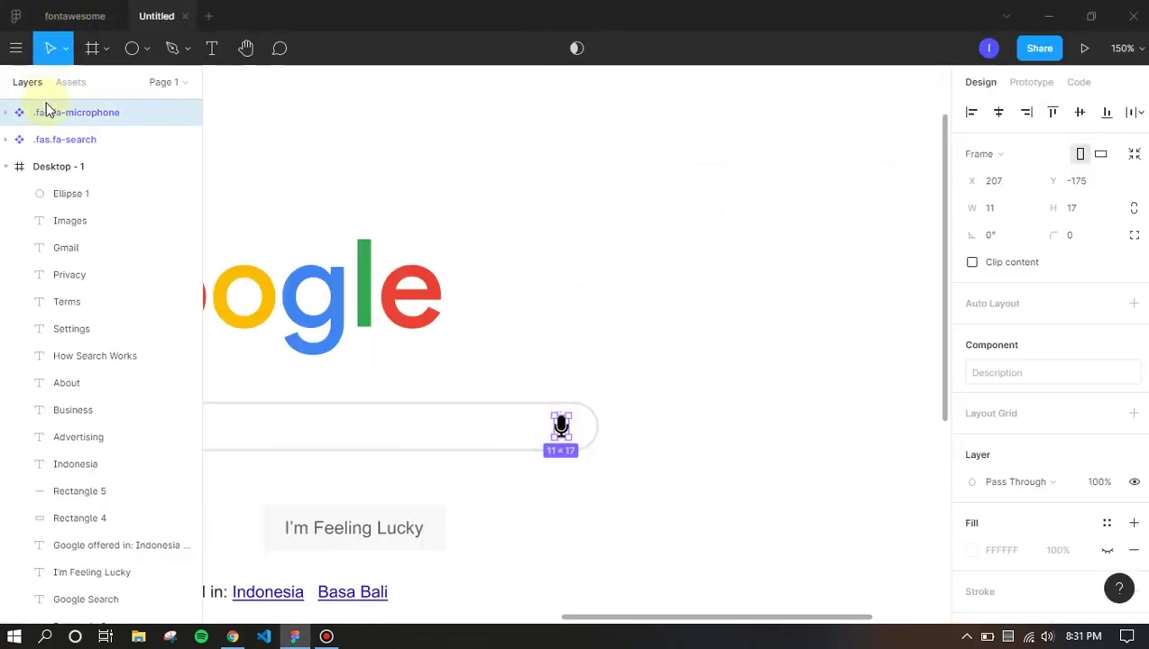
pyautogui.click(5, 113)
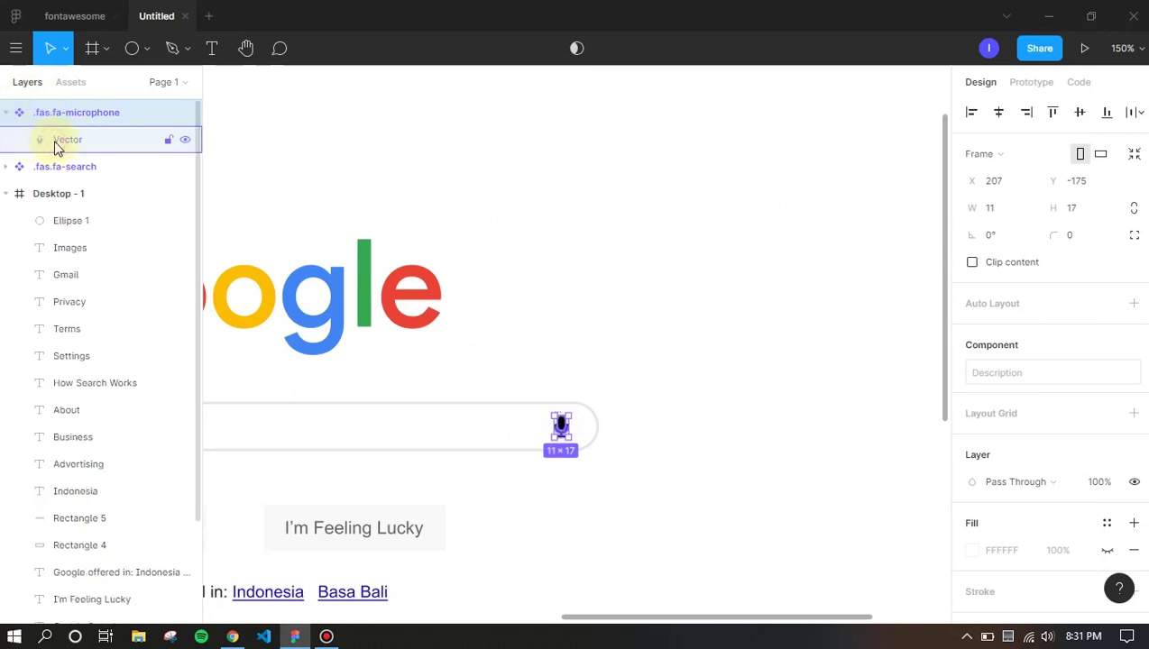
pyautogui.doubleClick(56, 142)
pyautogui.click(133, 177)
pyautogui.click(17, 141)
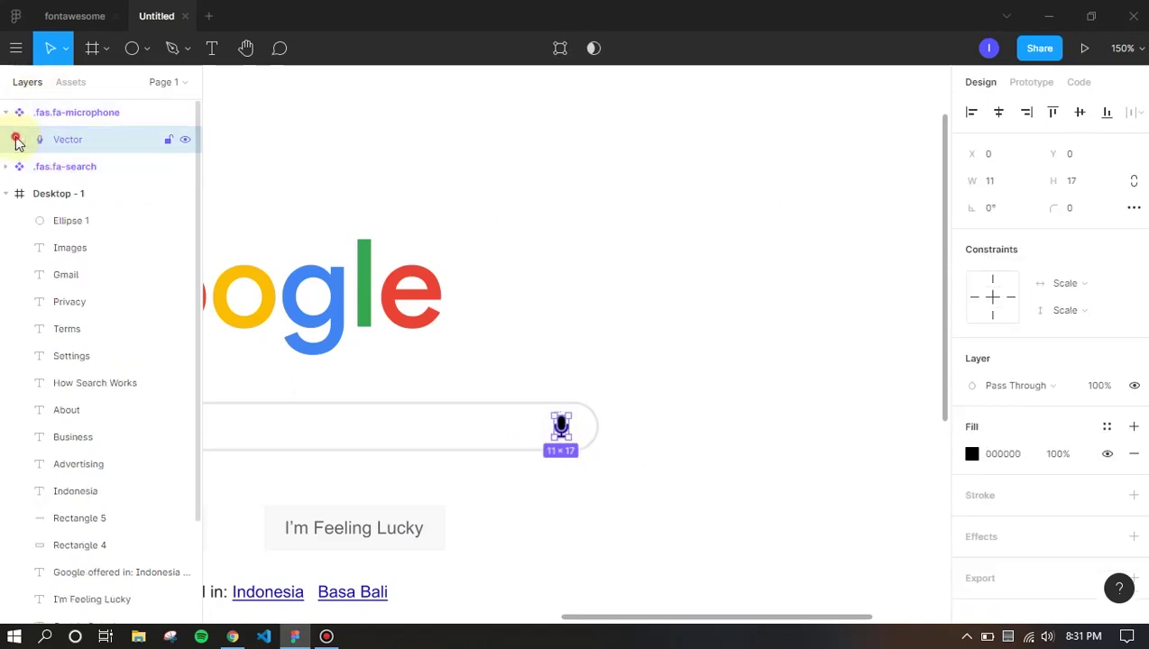
pyautogui.click(615, 366)
pyautogui.click(560, 424)
# Sample the blue of the live page's microphone in Chrome with the ColorPick Eyedropper and copy its hex code
pyautogui.hotkey('alt', 'Tab')
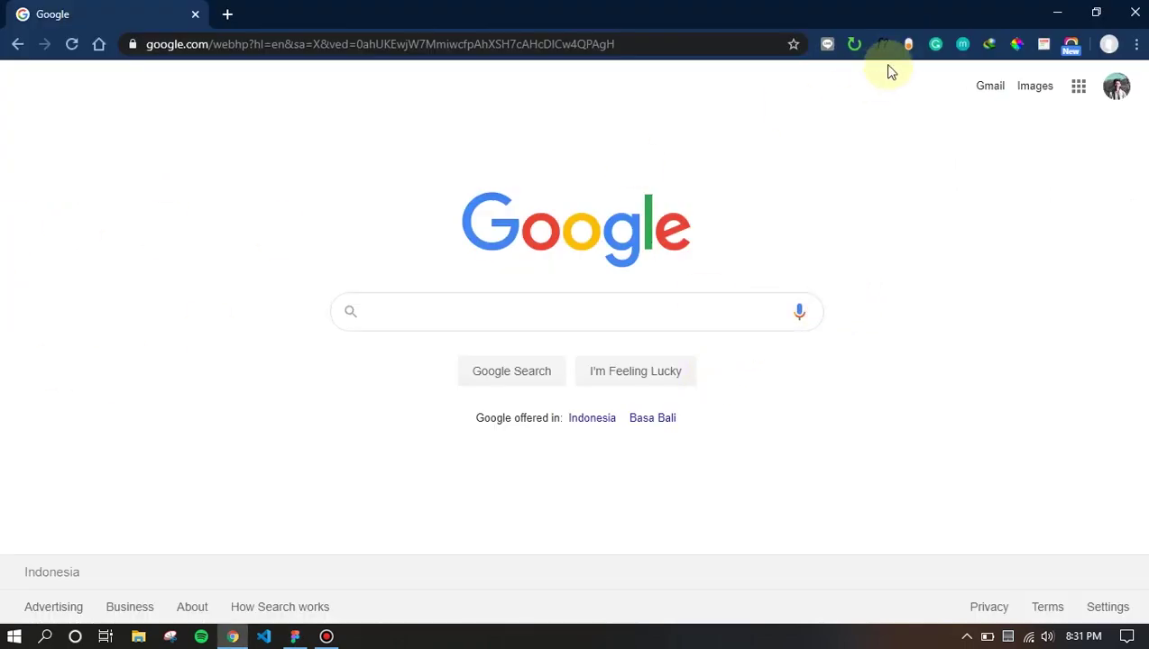
pyautogui.click(1016, 44)
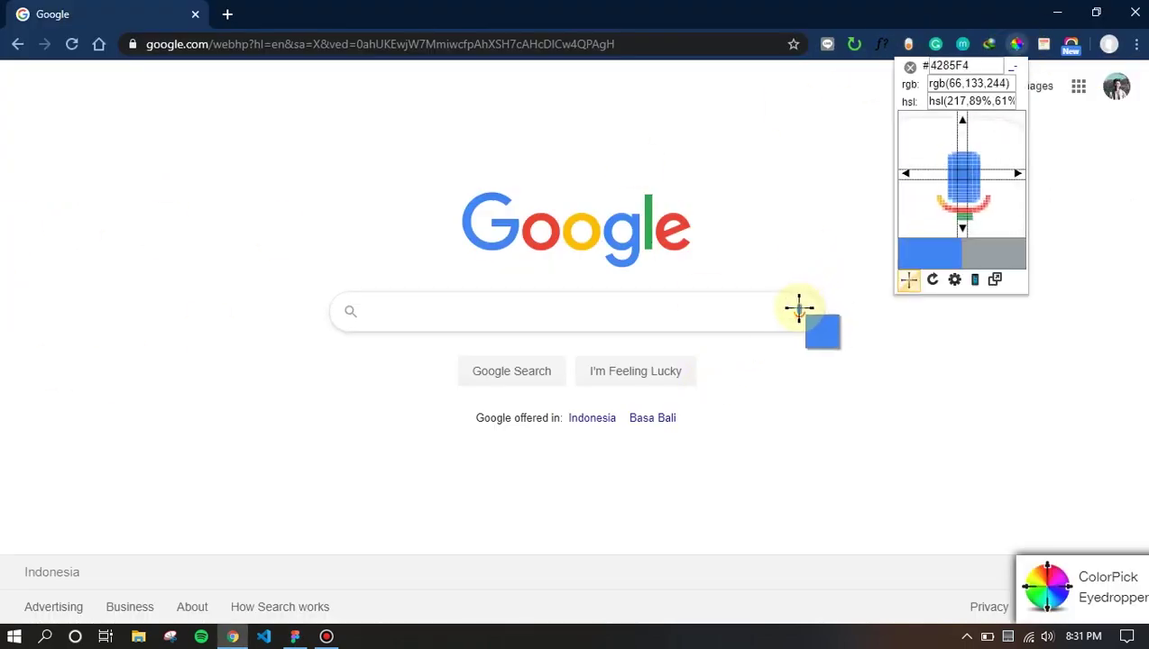
pyautogui.click(798, 310)
pyautogui.rightClick(857, 332)
pyautogui.click(883, 344)
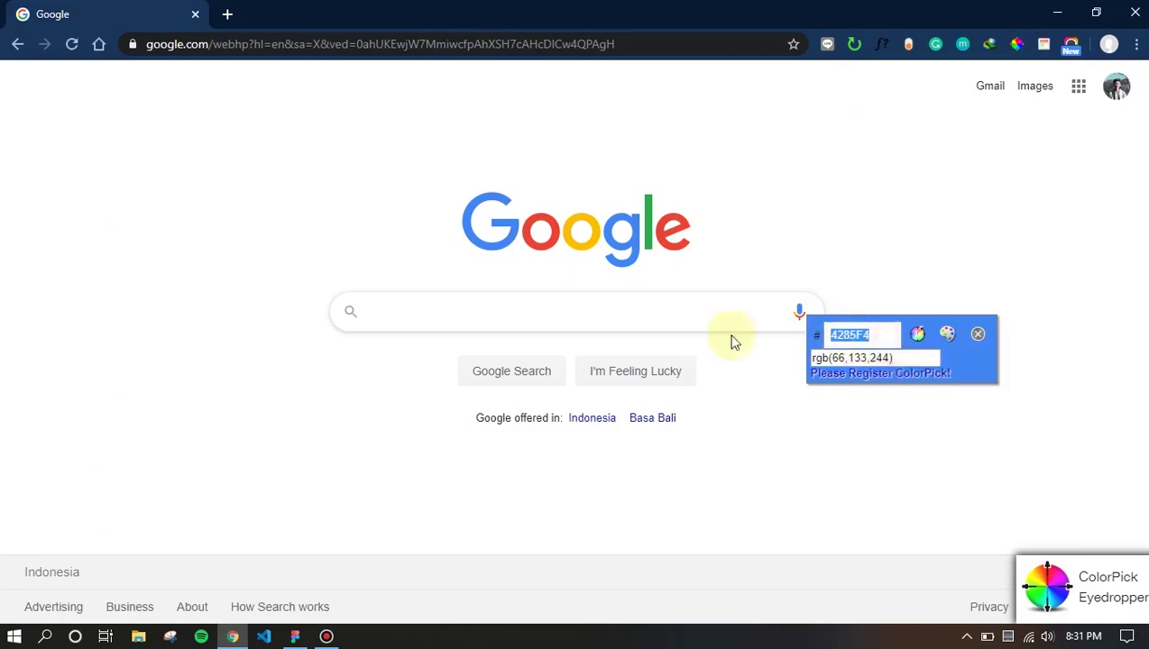
# Back in Figma, select the microphone icon's Vector layer and replace its black fill with the copied hex 4285F4
pyautogui.hotkey('alt', 'Tab')
pyautogui.click(621, 500)
pyautogui.click(559, 425)
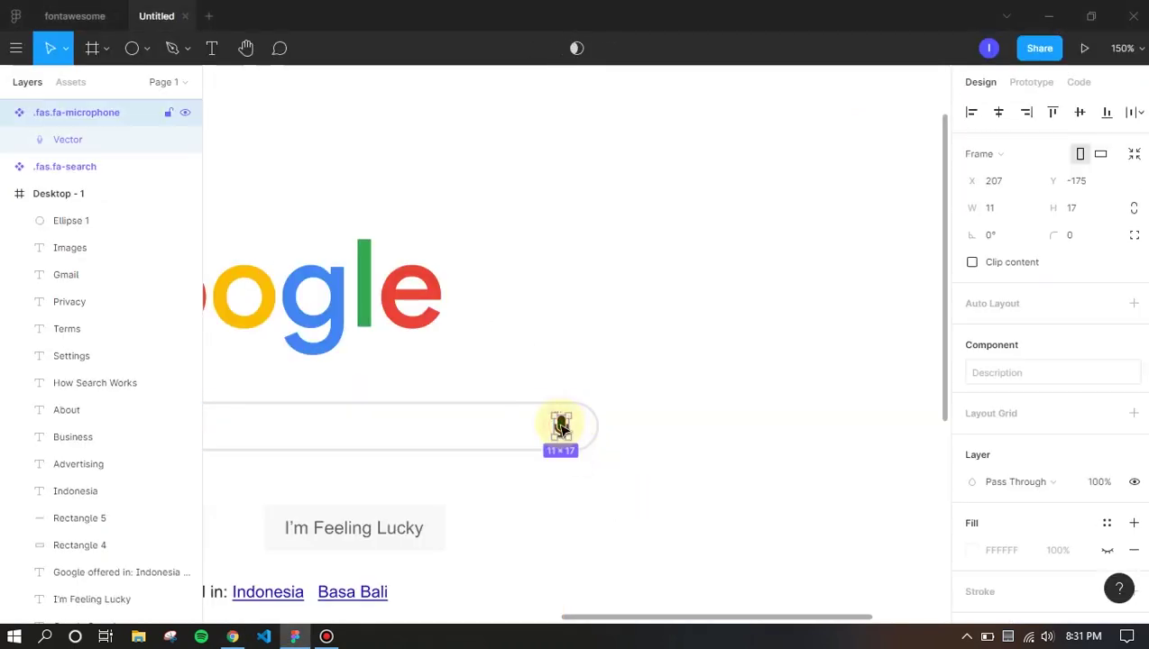
pyautogui.rightClick(559, 422)
pyautogui.click(11, 112)
pyautogui.click(11, 112)
pyautogui.doubleClick(36, 115)
pyautogui.click(57, 138)
pyautogui.doubleClick(36, 140)
pyautogui.press('Return')
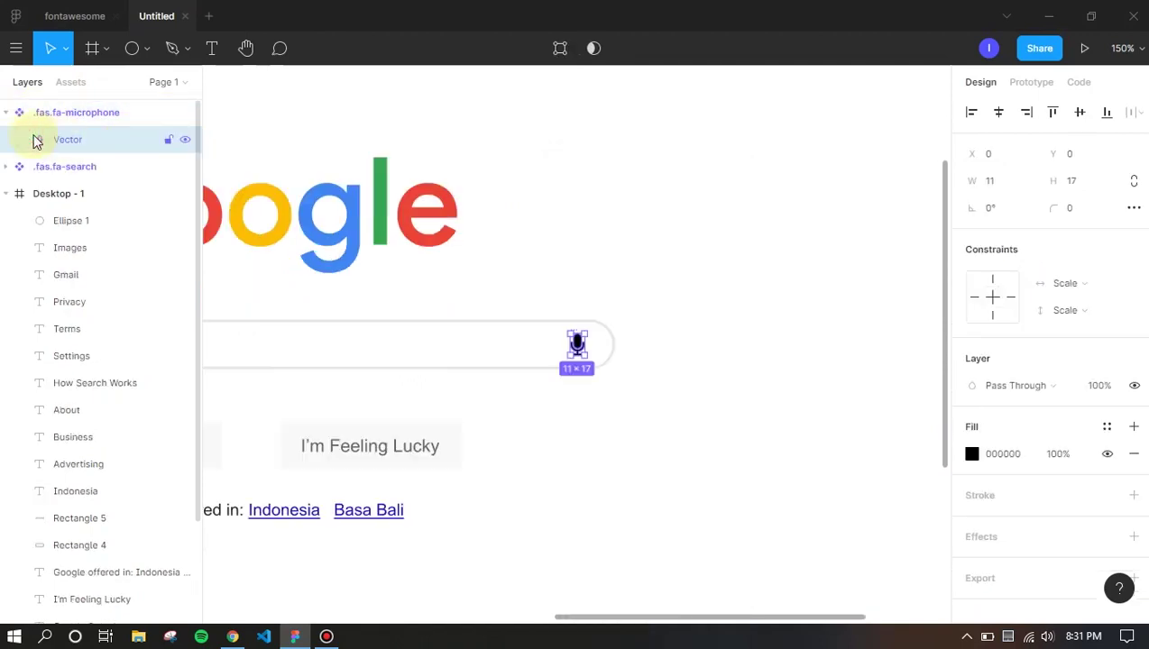
pyautogui.scroll(5, 571, 343)
pyautogui.rightClick(1019, 462)
pyautogui.click(1043, 557)
pyautogui.press('Return')
pyautogui.click(781, 346)
pyautogui.scroll(-8, 782, 346)
pyautogui.click(755, 426)
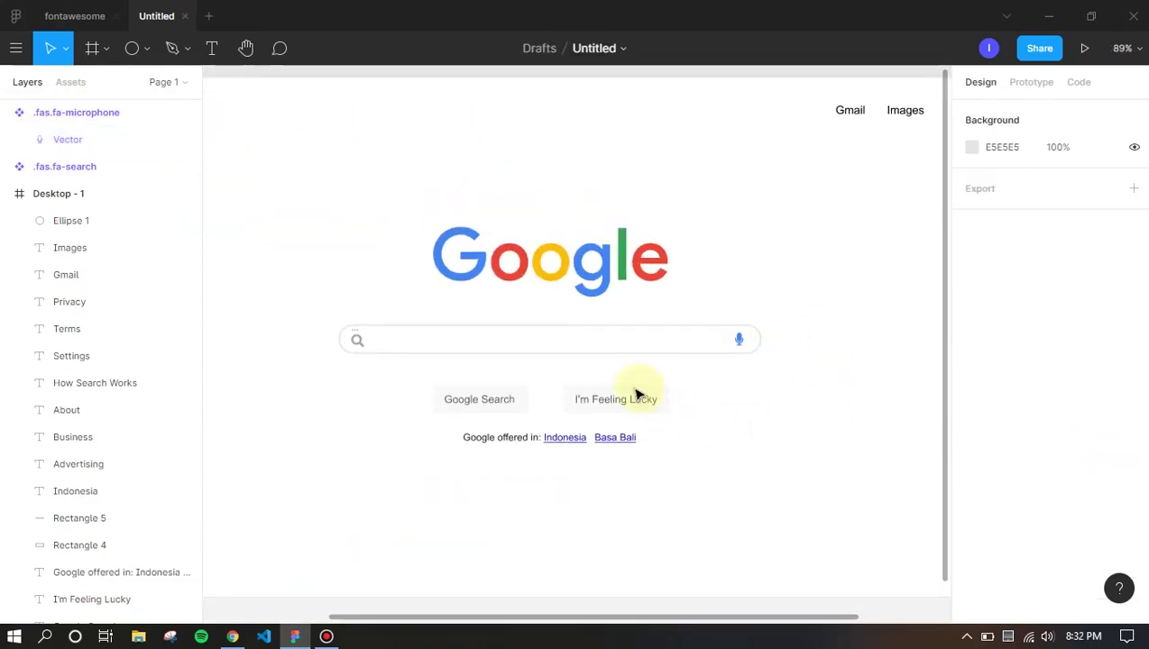
# Select the search and microphone icons together and align their bottom edges
pyautogui.click(357, 339)
pyautogui.keyDown('shift'); pyautogui.click(739, 338); pyautogui.keyUp('shift')
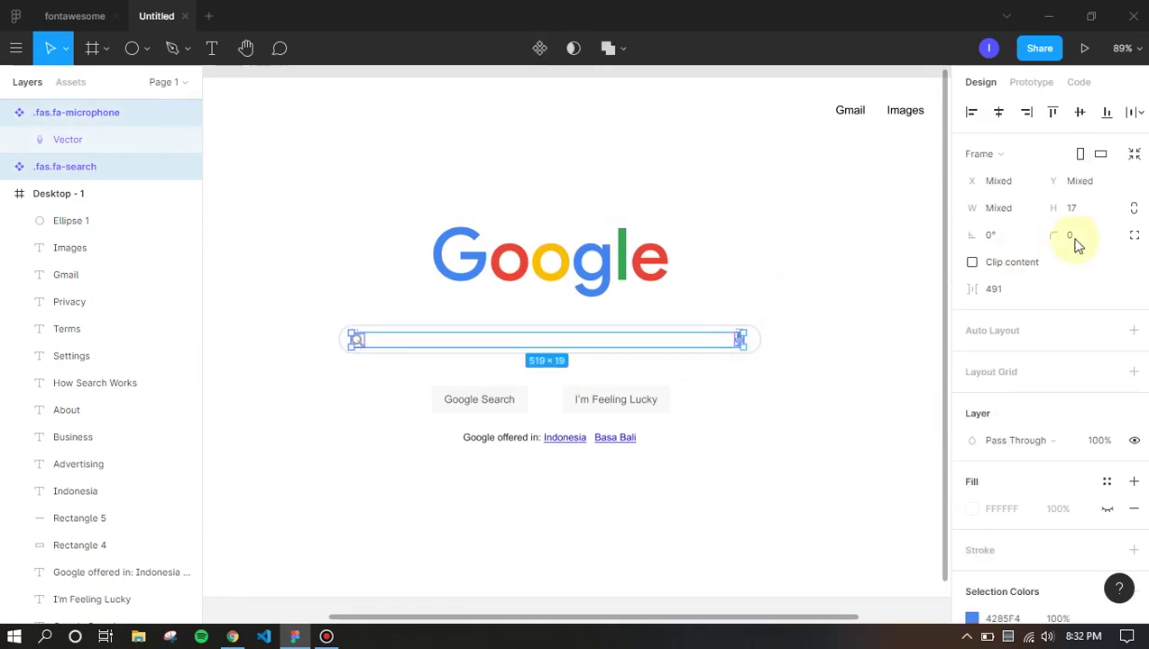
pyautogui.click(1107, 113)
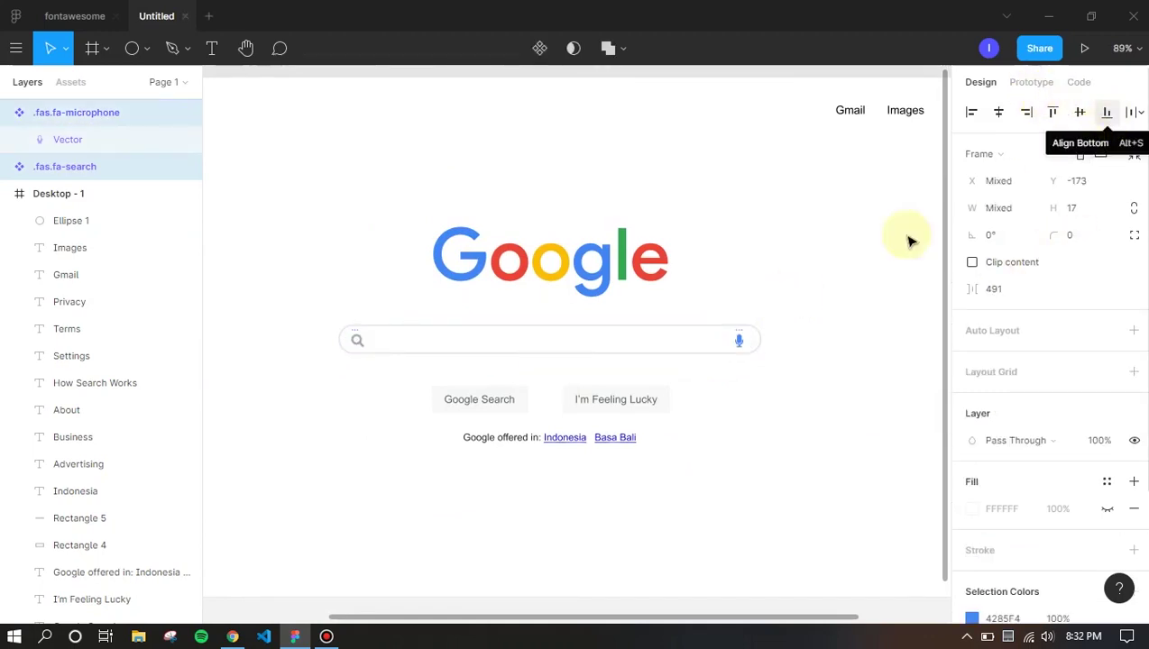
pyautogui.click(742, 411)
# Move the search and microphone icons together up to Y -175 and slightly right, centring the pair horizontally in the page
pyautogui.click(356, 339)
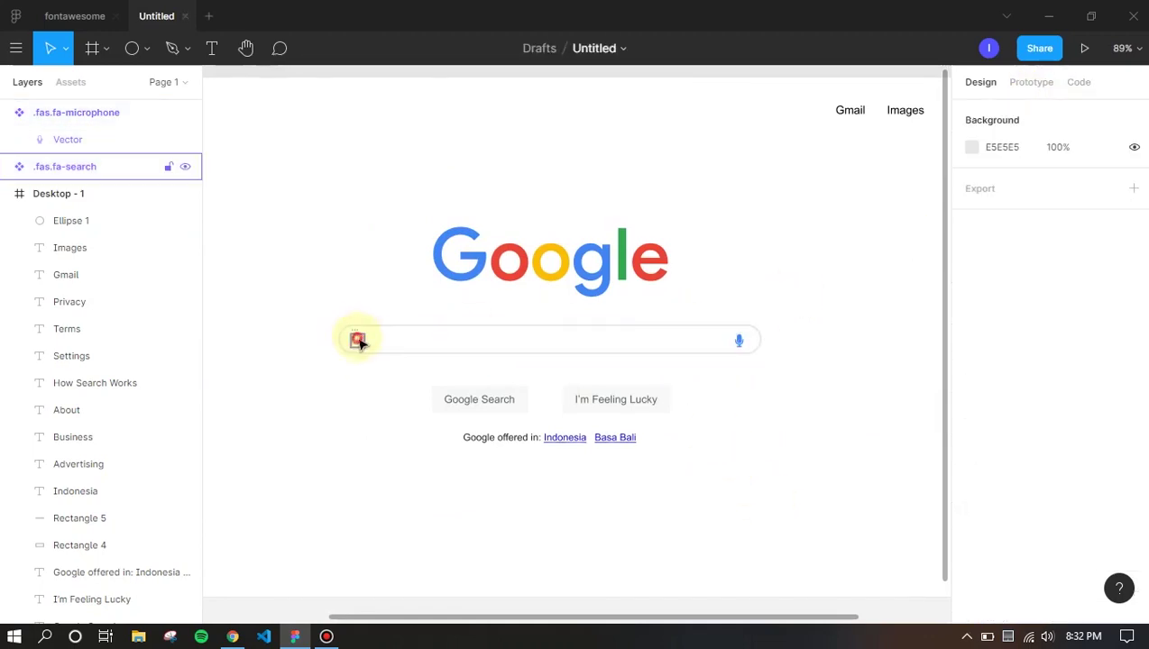
pyautogui.keyDown('shift'); pyautogui.click(739, 341); pyautogui.keyUp('shift')
pyautogui.press('Up')
pyautogui.press('Up')
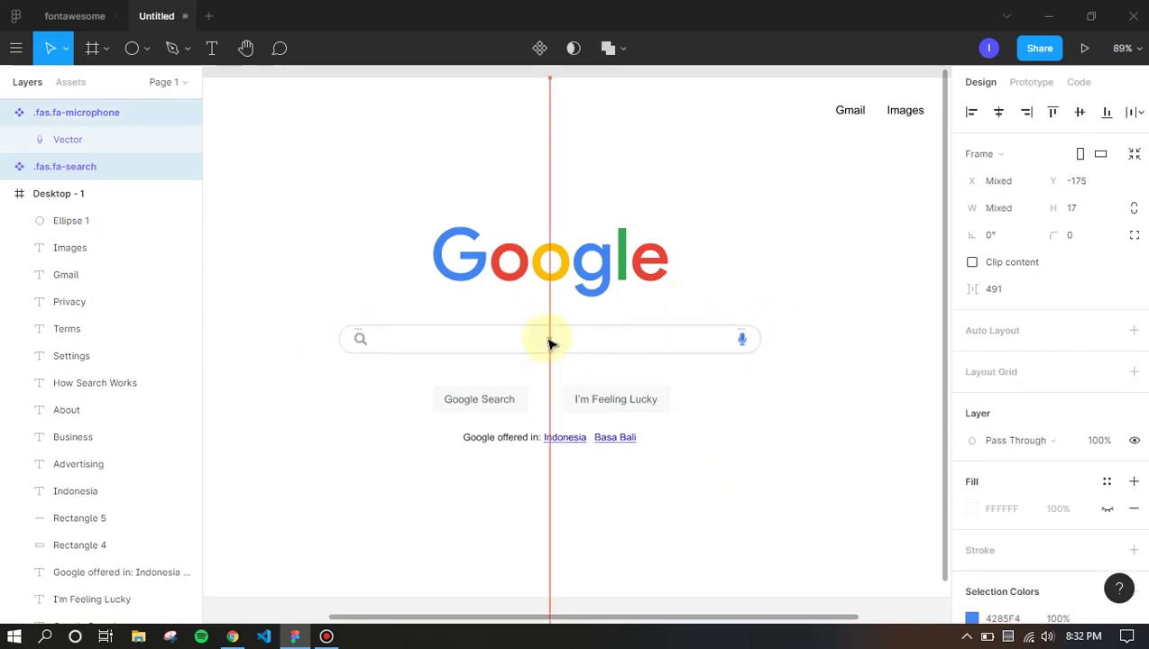
pyautogui.click(726, 557)
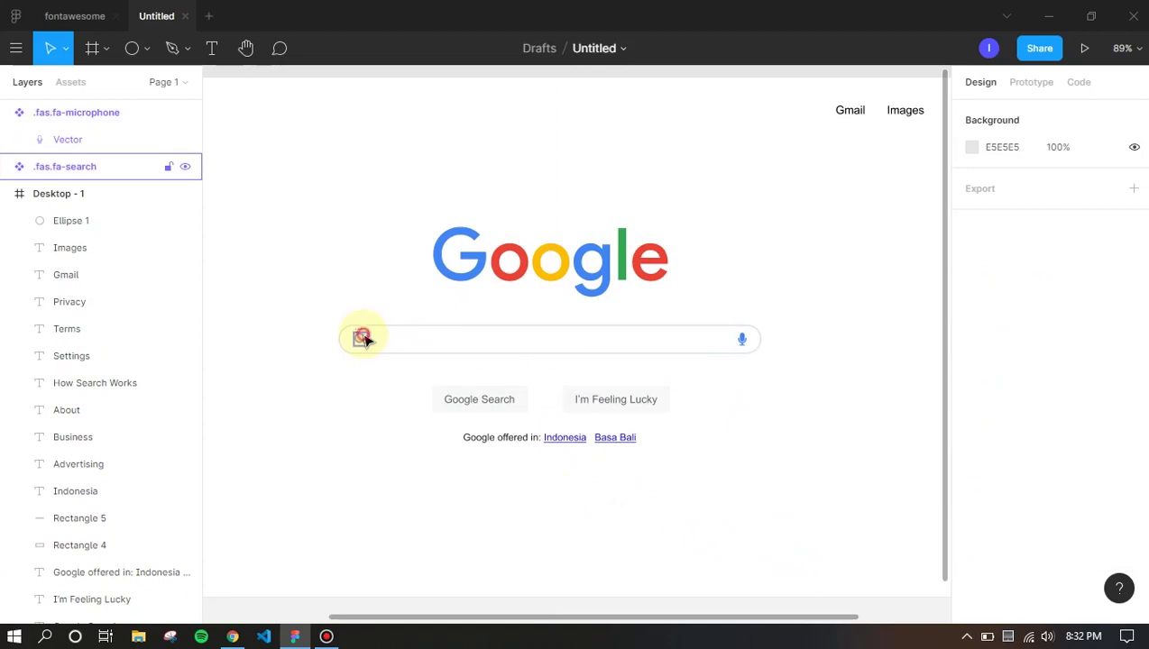
# Shift the search icon slightly left so the icons are 495 apart, and align both icons' bottom edges again
pyautogui.click(363, 339)
pyautogui.click(706, 402)
pyautogui.click(356, 339)
pyautogui.keyDown('shift'); pyautogui.click(742, 346); pyautogui.keyUp('shift')
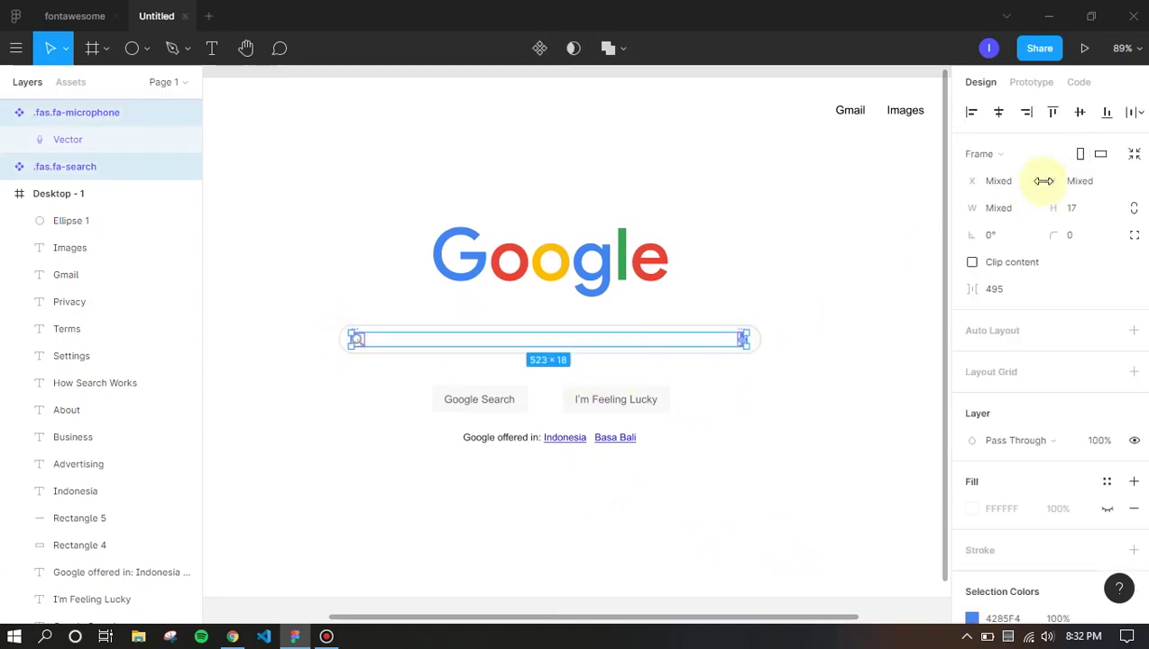
pyautogui.click(1107, 111)
pyautogui.click(883, 364)
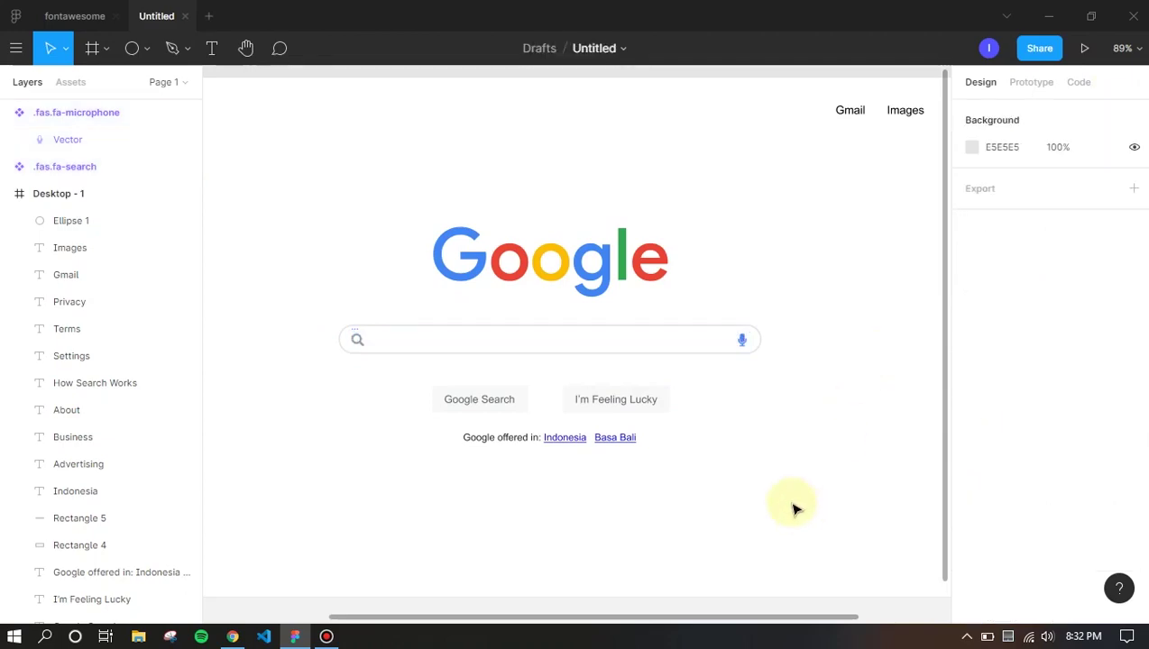
# Find the solid three-by-three grid icon (.fas.fa-th) in the fontawesome file and copy it
pyautogui.scroll(-3, 723, 395)
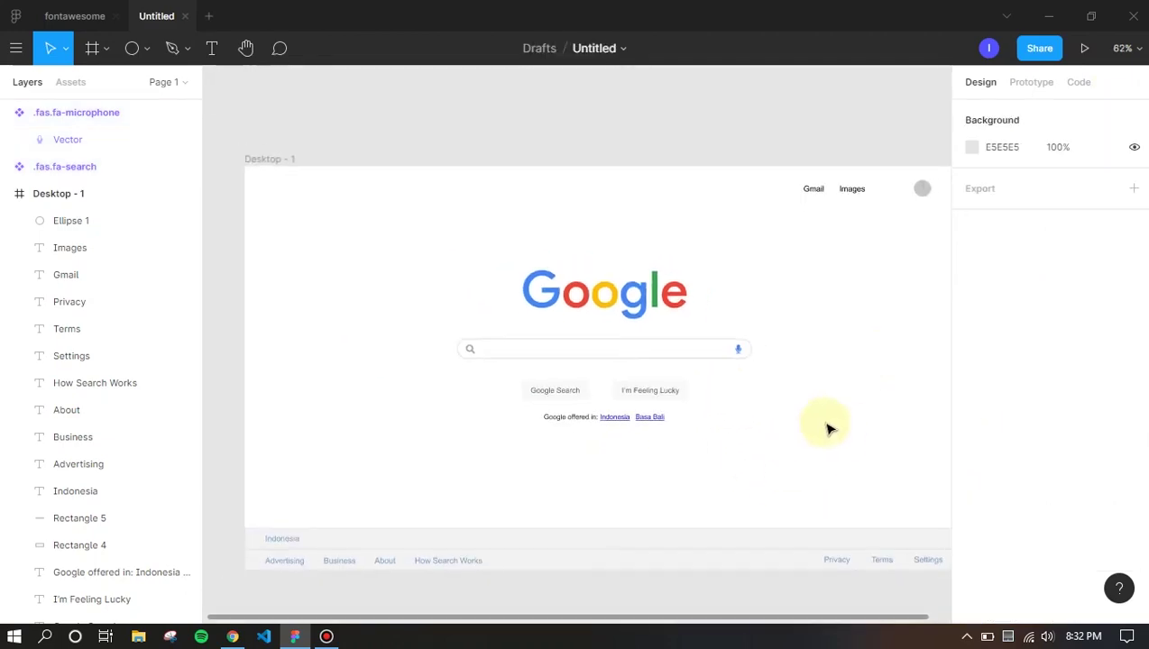
pyautogui.click(90, 16)
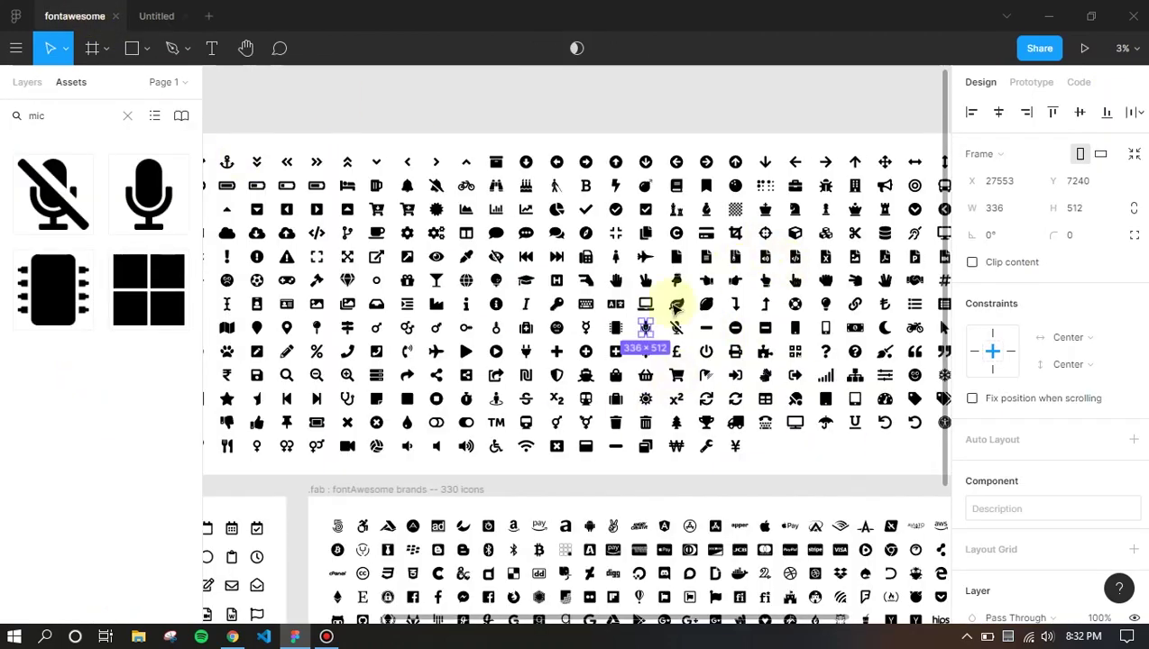
pyautogui.hscroll(5, 478, 307)
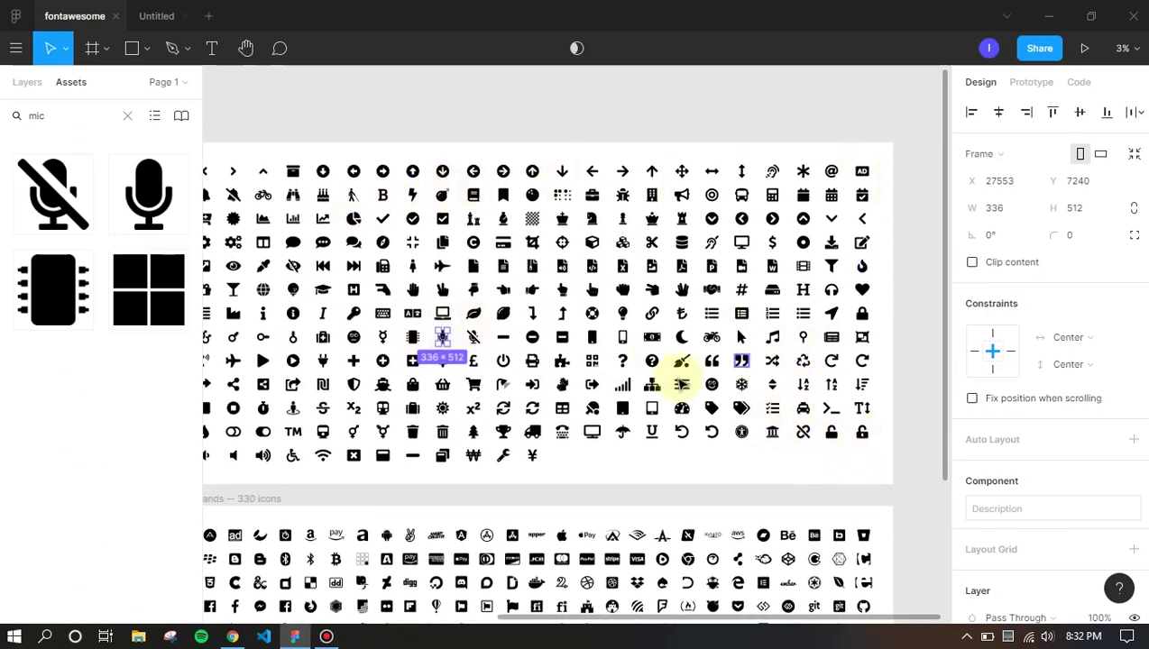
pyautogui.scroll(-3, 682, 383)
pyautogui.scroll(6, 881, 295)
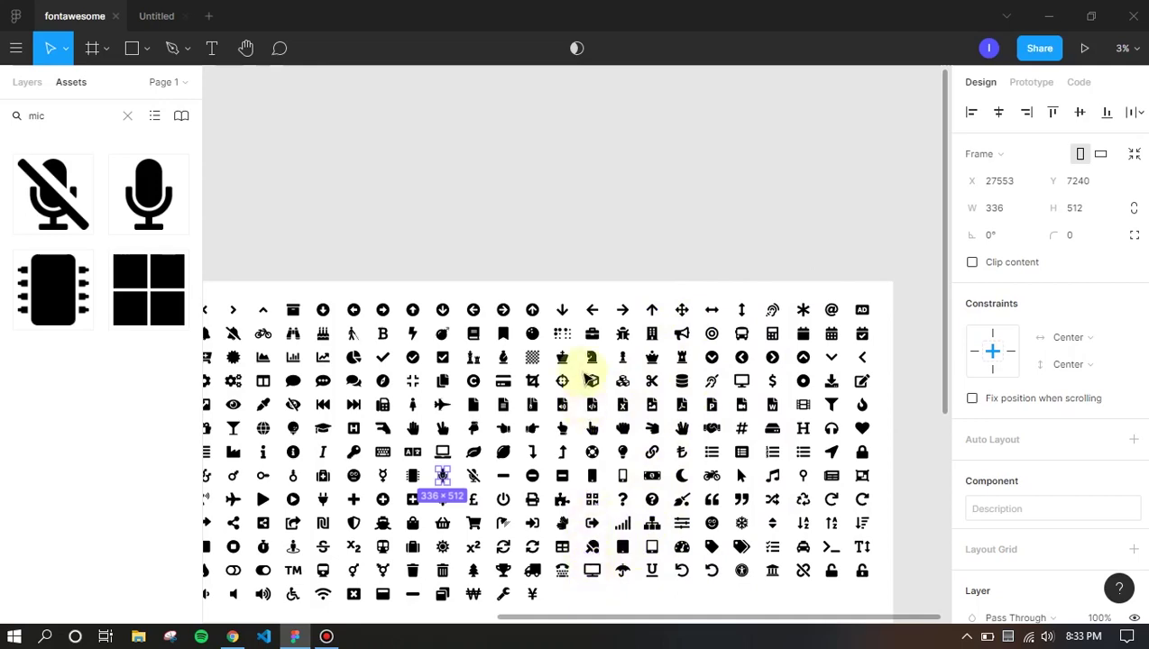
pyautogui.moveTo(480, 408); pyautogui.dragTo(549, 390)
pyautogui.moveTo(419, 514); pyautogui.dragTo(554, 472)
pyautogui.moveTo(365, 515); pyautogui.dragTo(508, 488)
pyautogui.moveTo(324, 487); pyautogui.dragTo(404, 487)
pyautogui.click(252, 487)
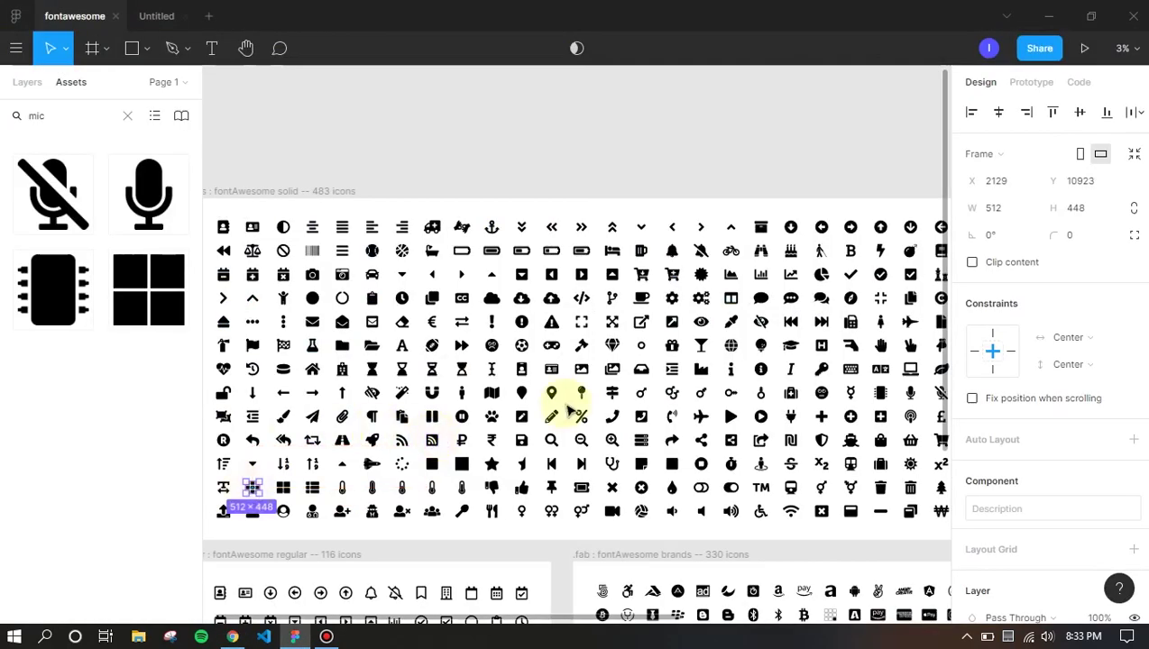
pyautogui.hotkey('alt', 'Tab')
pyautogui.hotkey('alt', 'Tab')
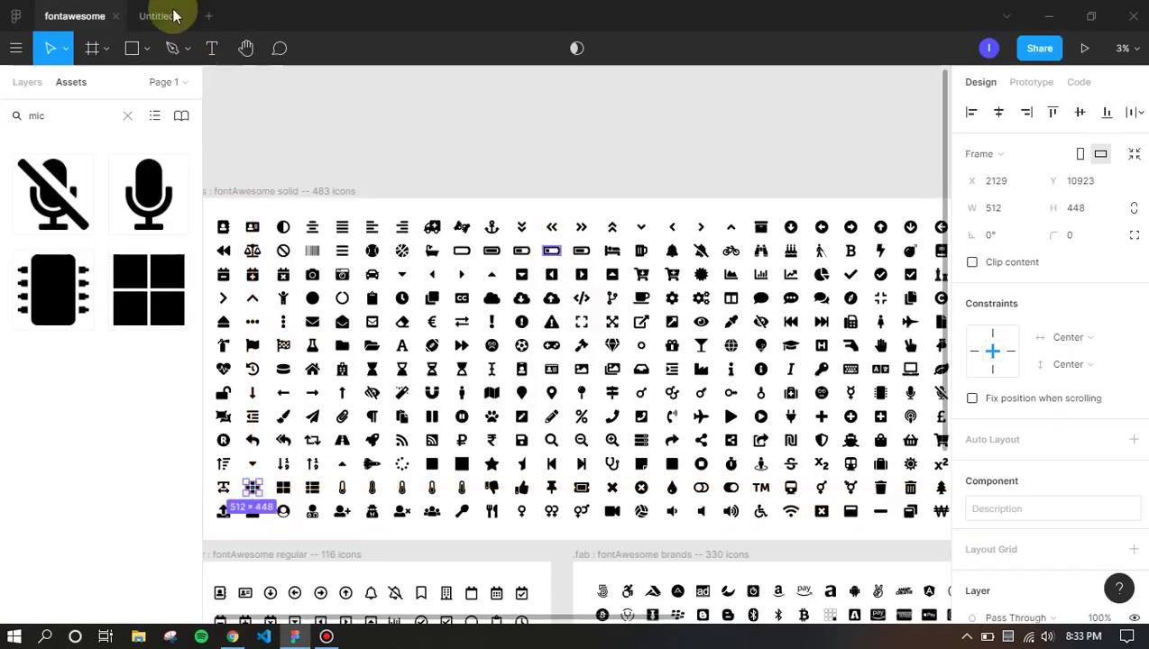
# Paste the grid icon into the Untitled file's page, shrink it to 15 × 13 and place it between Images and the grey circle
pyautogui.click(154, 16)
pyautogui.hotkey('ctrl', 'v')
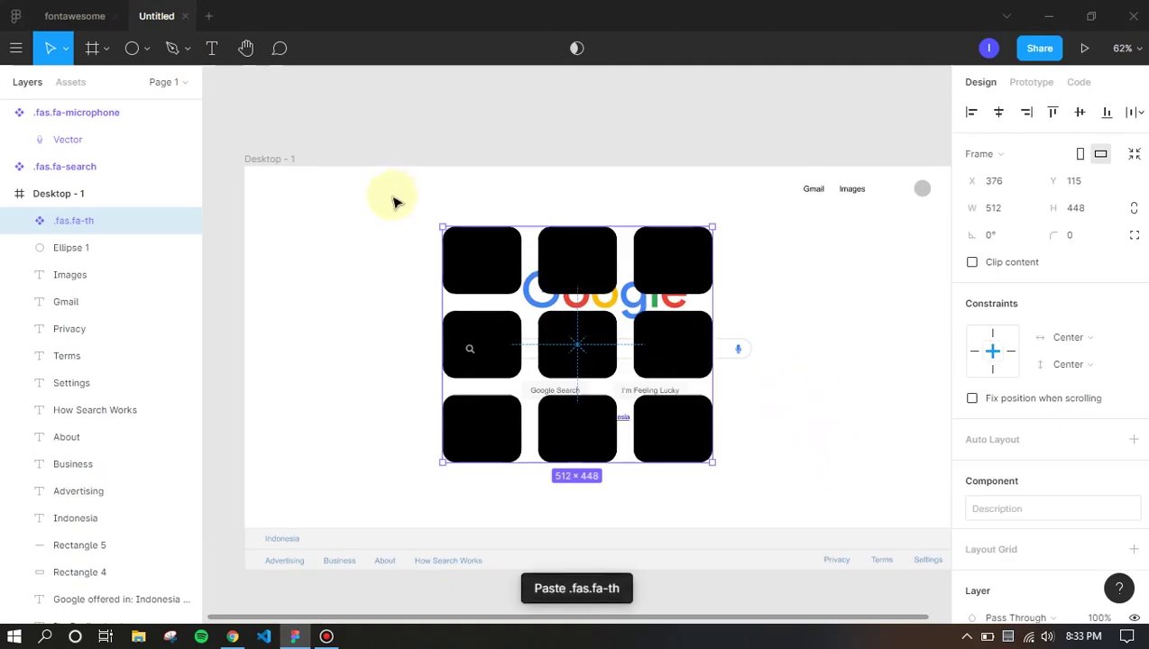
pyautogui.moveTo(441, 221); pyautogui.dragTo(893, 198)
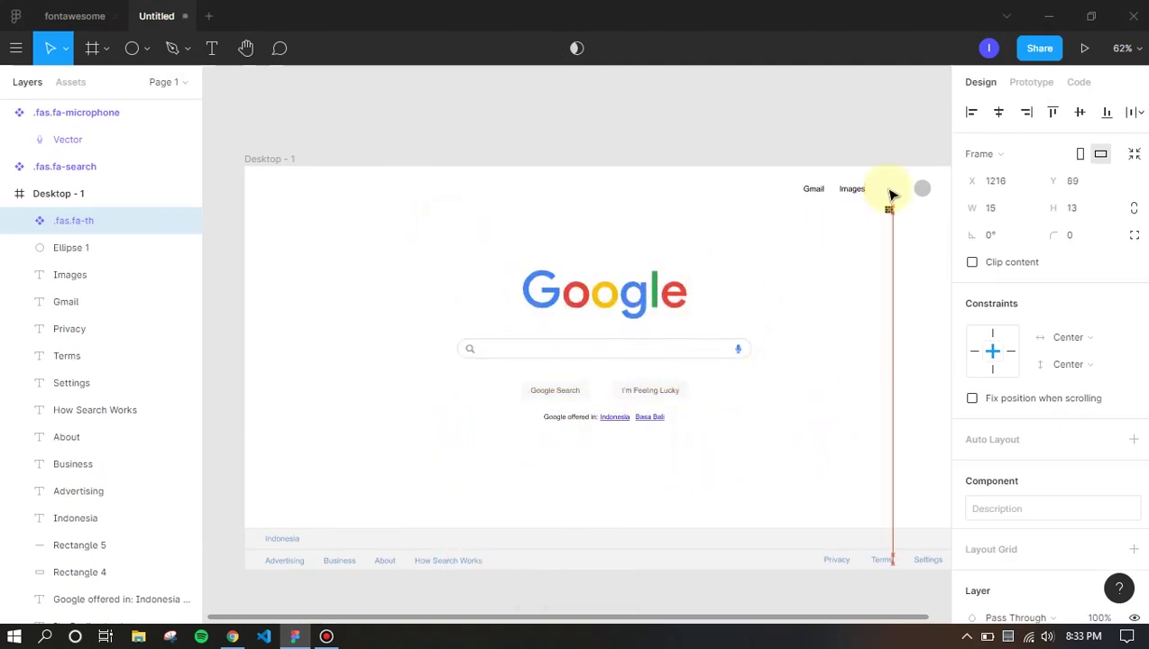
pyautogui.scroll(2, 646, 344)
pyautogui.hscroll(5, 646, 344)
pyautogui.scroll(5, 621, 307)
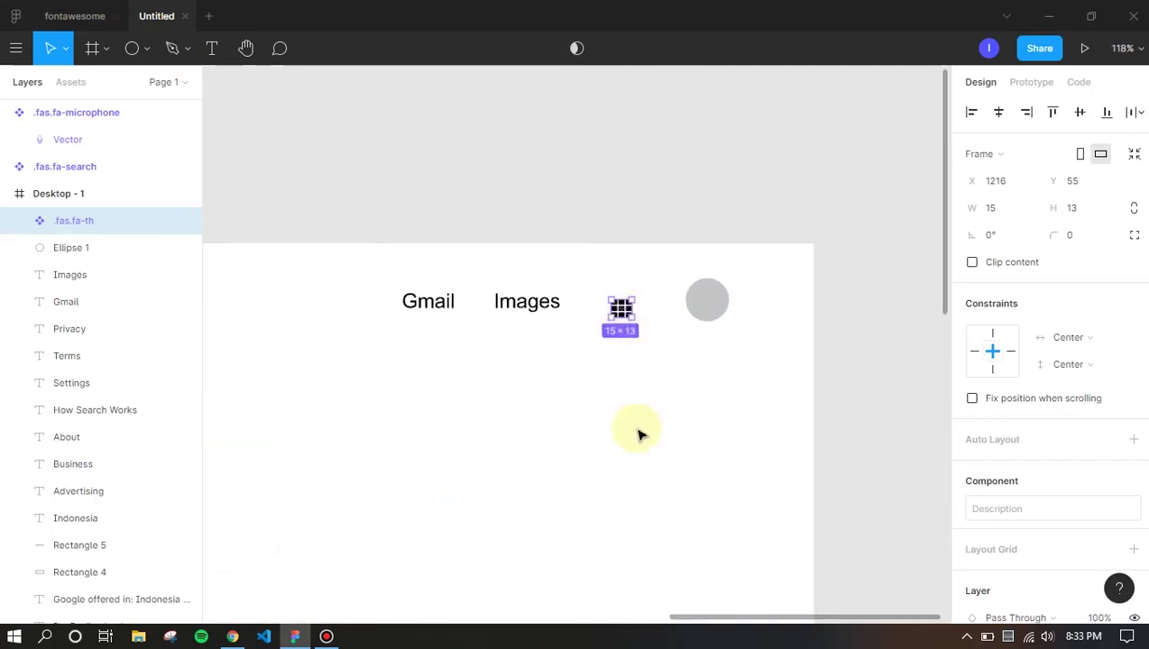
# Inspect the header icons' size on the live Google page, and set the grid icon in Figma to 30 × 30 beside the grey circle
pyautogui.hotkey('alt', 'Tab')
pyautogui.click(1043, 43)
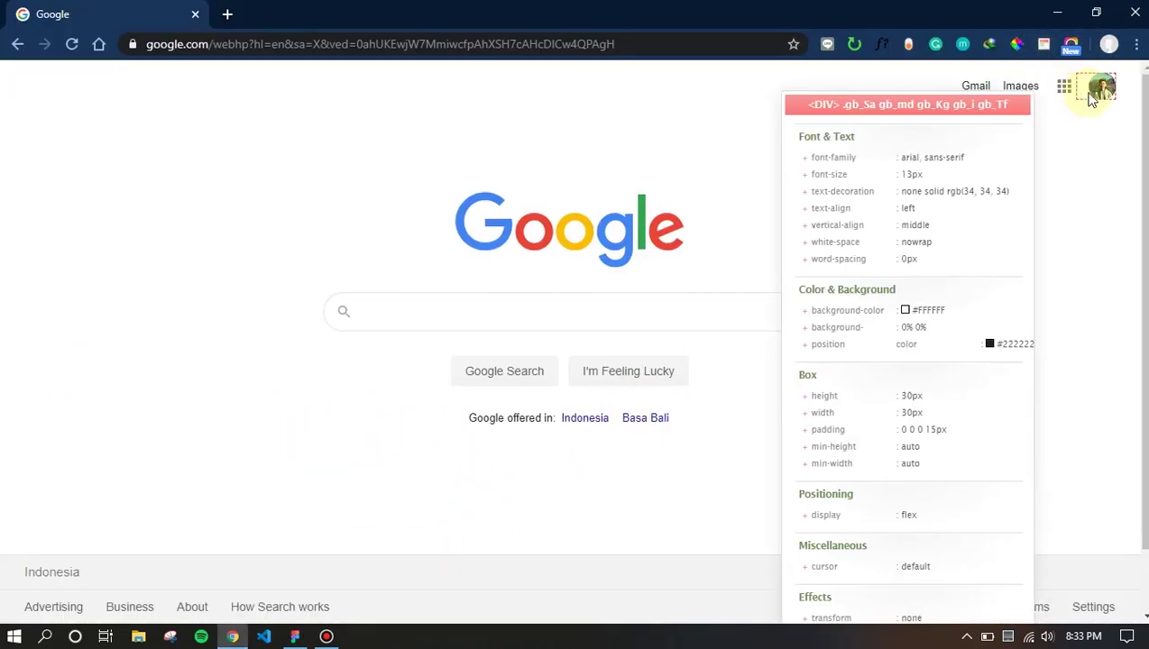
pyautogui.hotkey('alt', 'Tab')
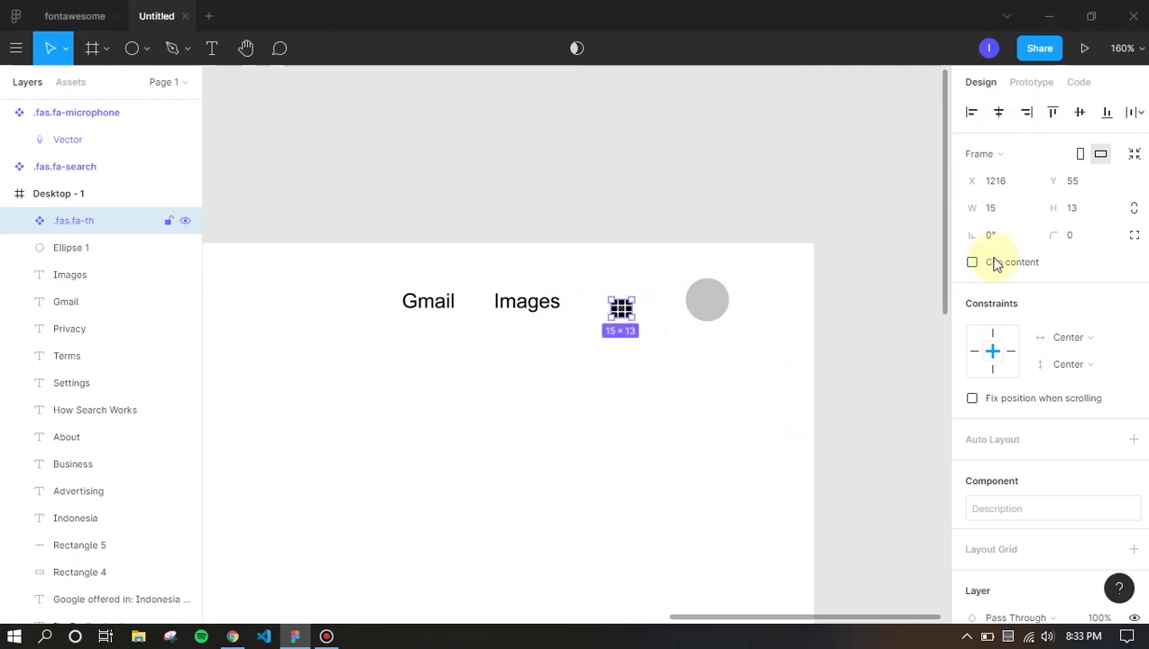
pyautogui.write('30')
pyautogui.press('Tab')
pyautogui.write('30')
pyautogui.press('Return')
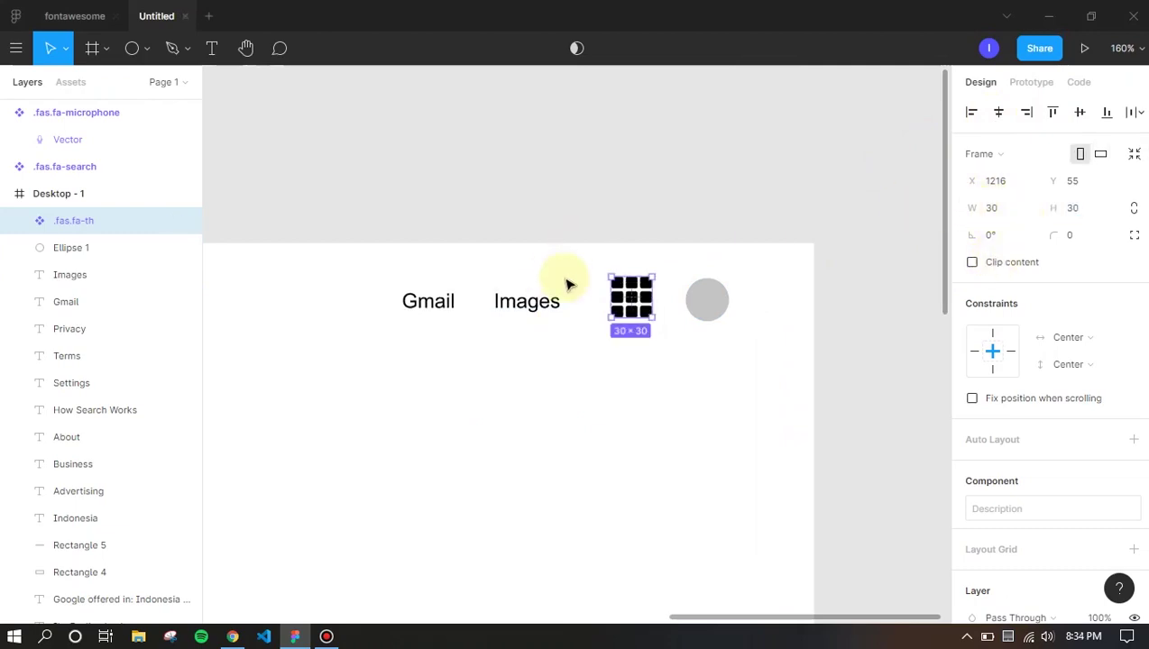
pyautogui.moveTo(632, 303); pyautogui.dragTo(630, 306)
pyautogui.click(651, 413)
# Compare the grid icon with the live page, resize it to 20 × 20 and reposition it between Images and the grey circle
pyautogui.hotkey('alt', 'Tab')
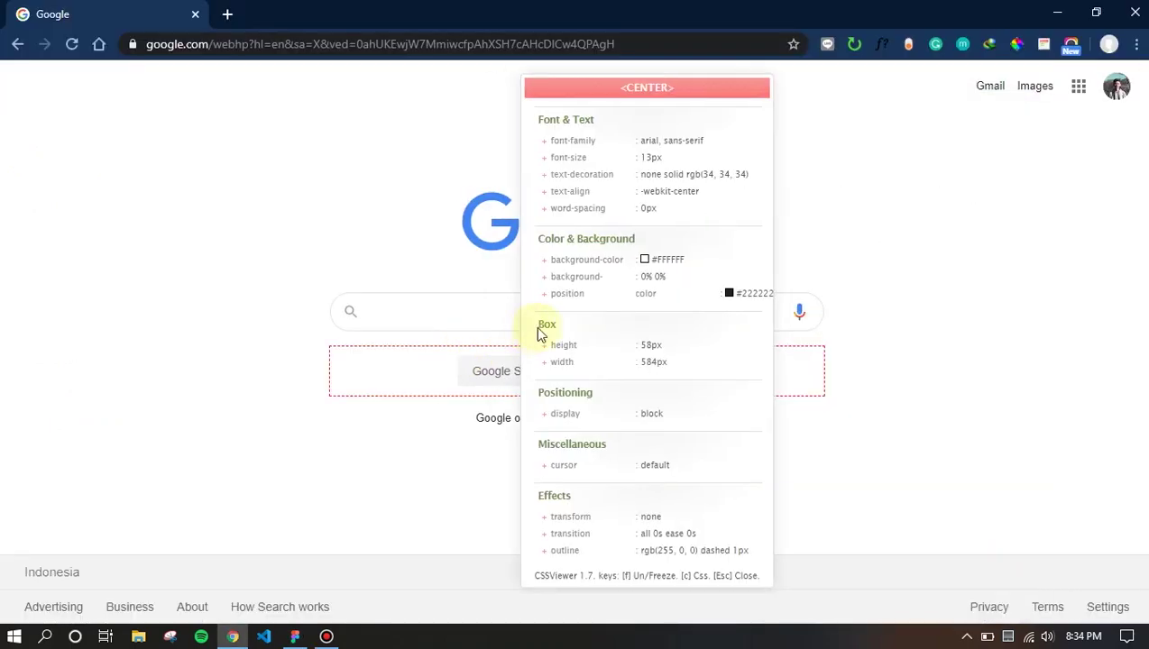
pyautogui.hotkey('alt', 'Tab')
pyautogui.click(655, 305)
pyautogui.click(634, 309)
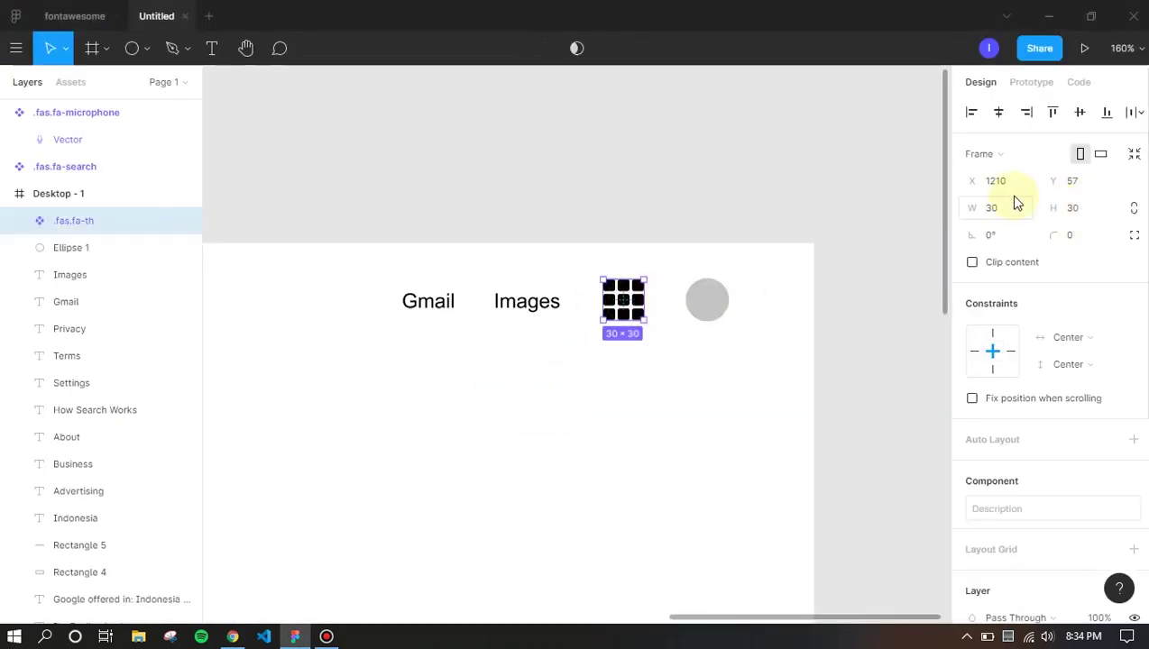
pyautogui.click(996, 212)
pyautogui.write('15')
pyautogui.press('Return')
pyautogui.hotkey('alt', 'Tab')
pyautogui.hotkey('alt', 'Tab')
pyautogui.moveTo(619, 315); pyautogui.dragTo(629, 306)
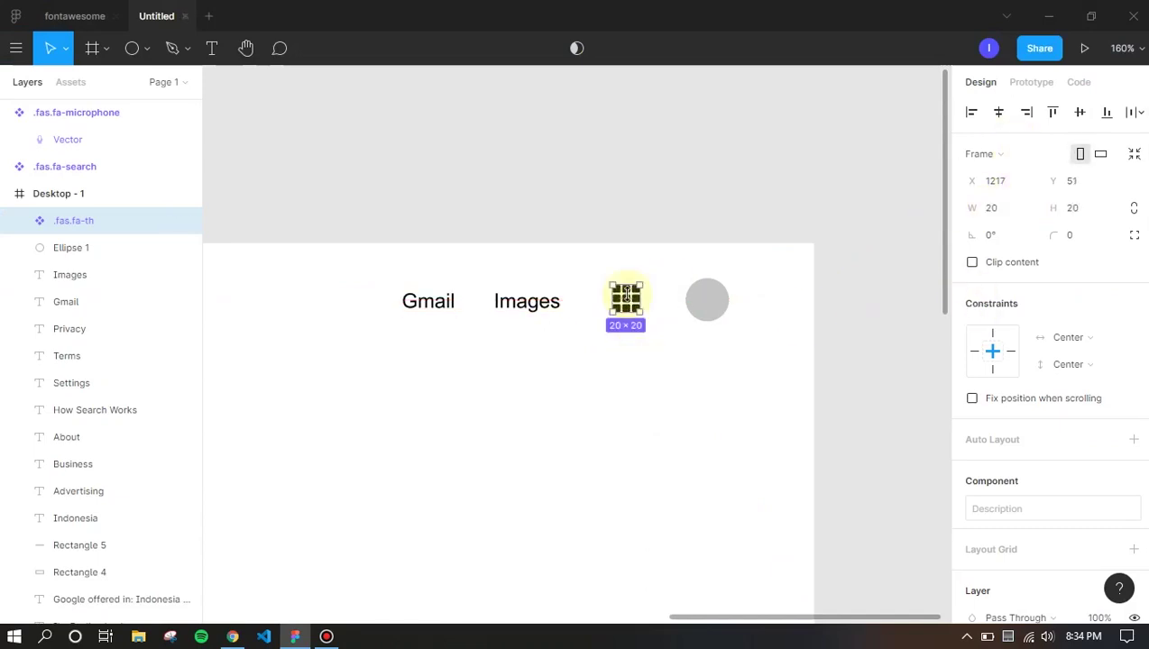
pyautogui.moveTo(627, 301); pyautogui.dragTo(629, 300)
pyautogui.click(647, 371)
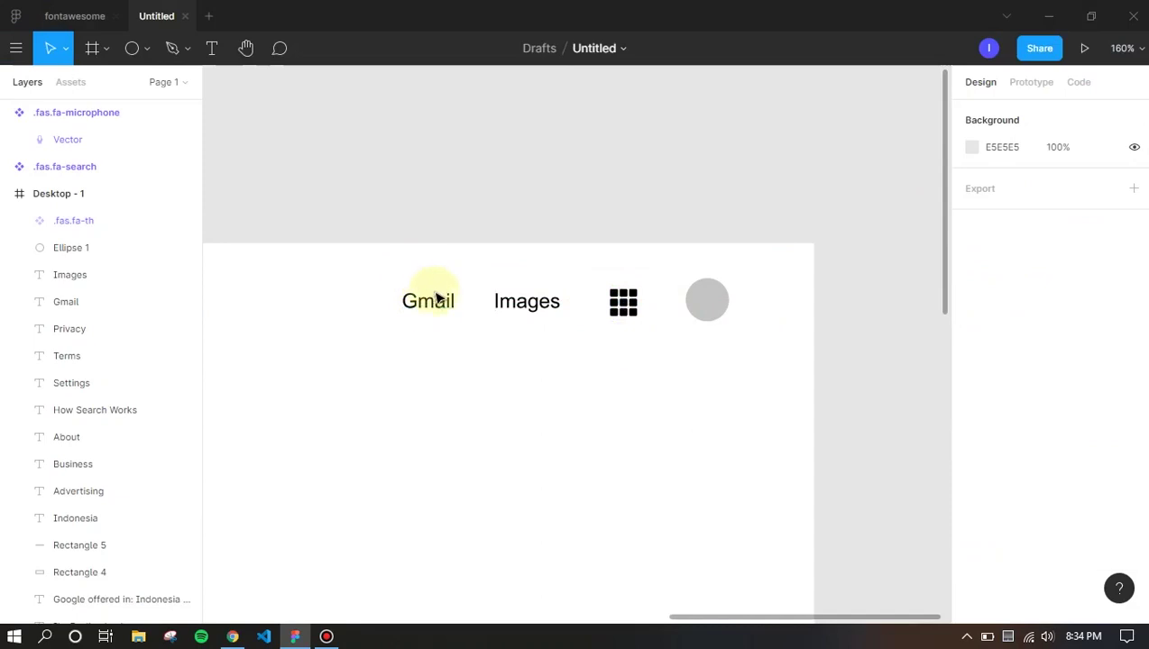
# Select Gmail, Images, the grid icon and the grey circle together and distribute their horizontal spacing evenly
pyautogui.click(436, 305)
pyautogui.keyDown('shift'); pyautogui.click(530, 305); pyautogui.keyUp('shift')
pyautogui.keyDown('shift'); pyautogui.click(616, 301); pyautogui.keyUp('shift')
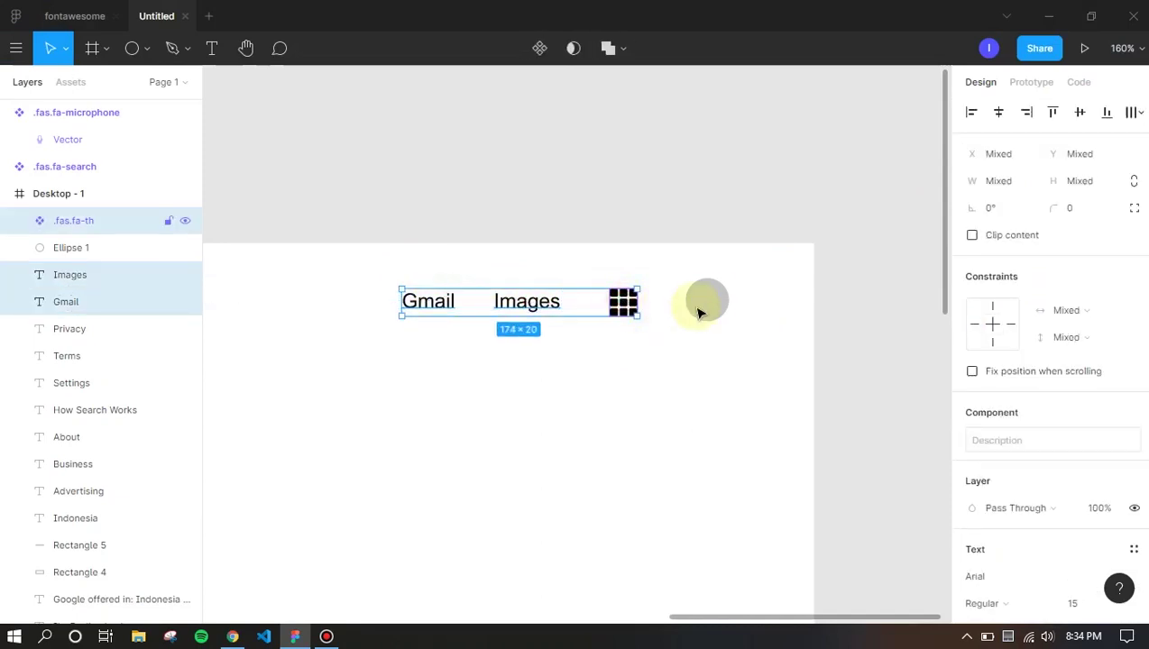
pyautogui.keyDown('shift'); pyautogui.click(702, 310); pyautogui.keyUp('shift')
pyautogui.click(1138, 113)
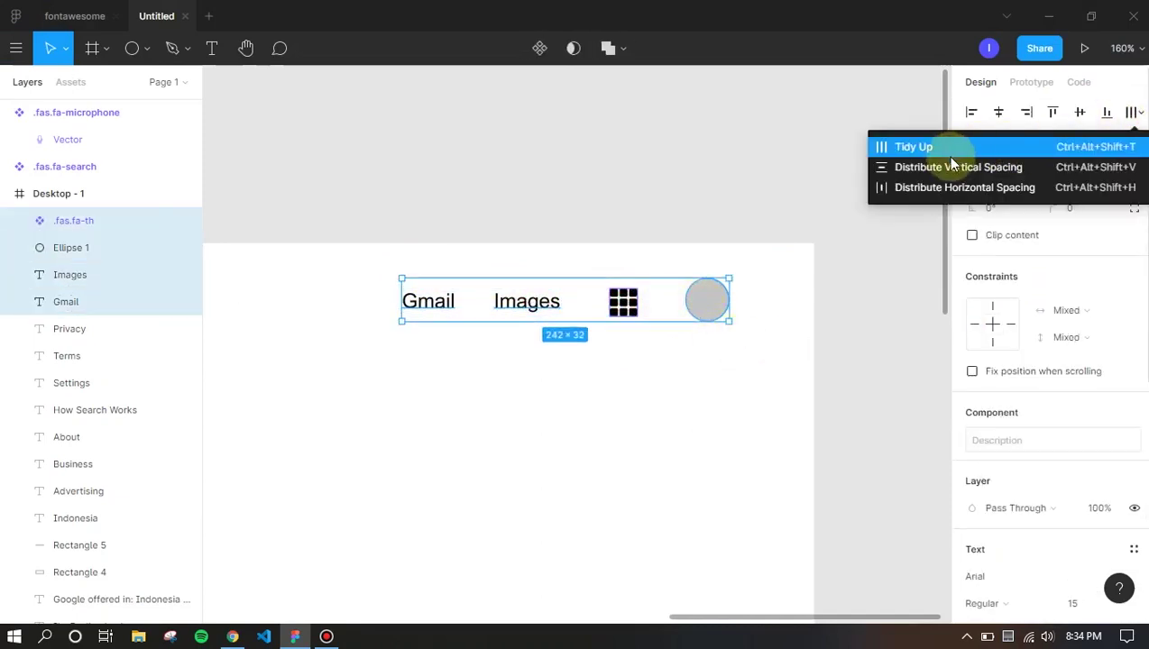
pyautogui.click(884, 183)
pyautogui.click(595, 394)
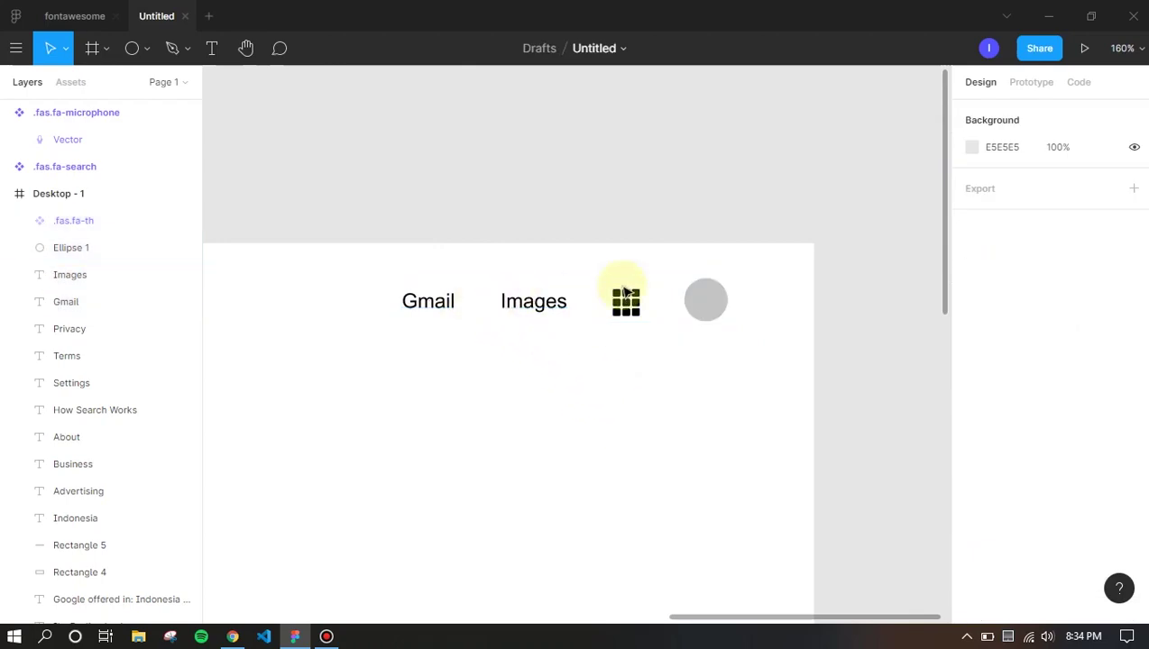
# Align the vertical centres of Gmail, Images, the grid icon and the grey circle, and compare the header with the live Google page
pyautogui.click(423, 303)
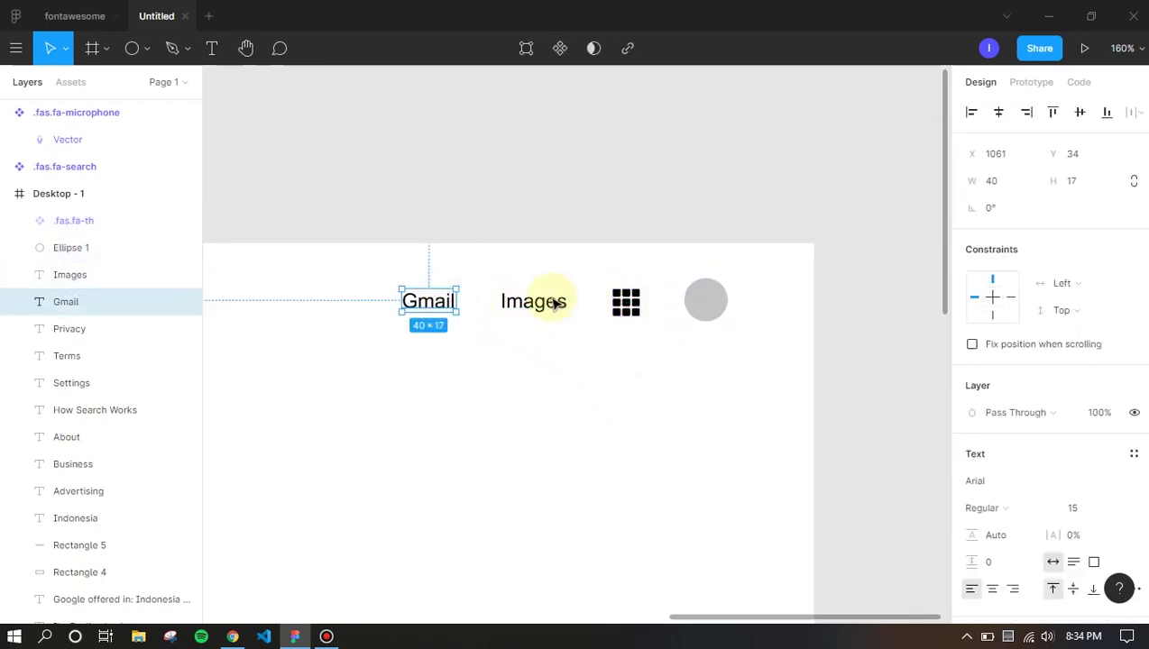
pyautogui.keyDown('shift'); pyautogui.click(541, 302); pyautogui.keyUp('shift')
pyautogui.keyDown('shift'); pyautogui.click(616, 306); pyautogui.keyUp('shift')
pyautogui.keyDown('shift'); pyautogui.click(708, 301); pyautogui.keyUp('shift')
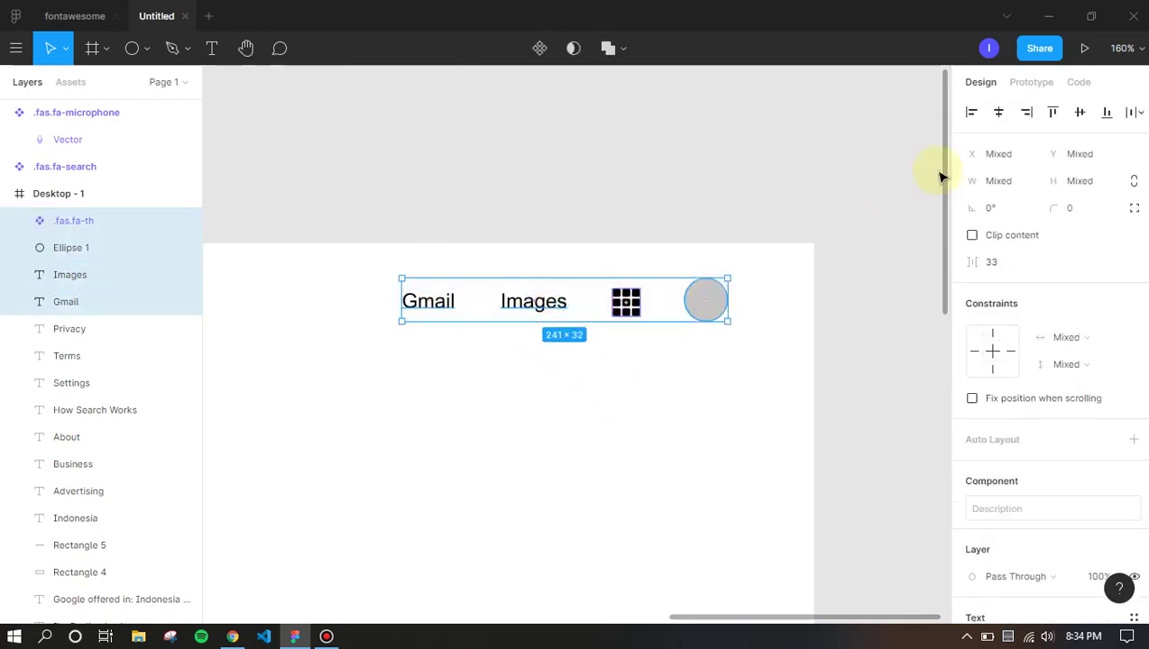
pyautogui.click(1083, 119)
pyautogui.click(564, 401)
pyautogui.hotkey('alt', 'Tab')
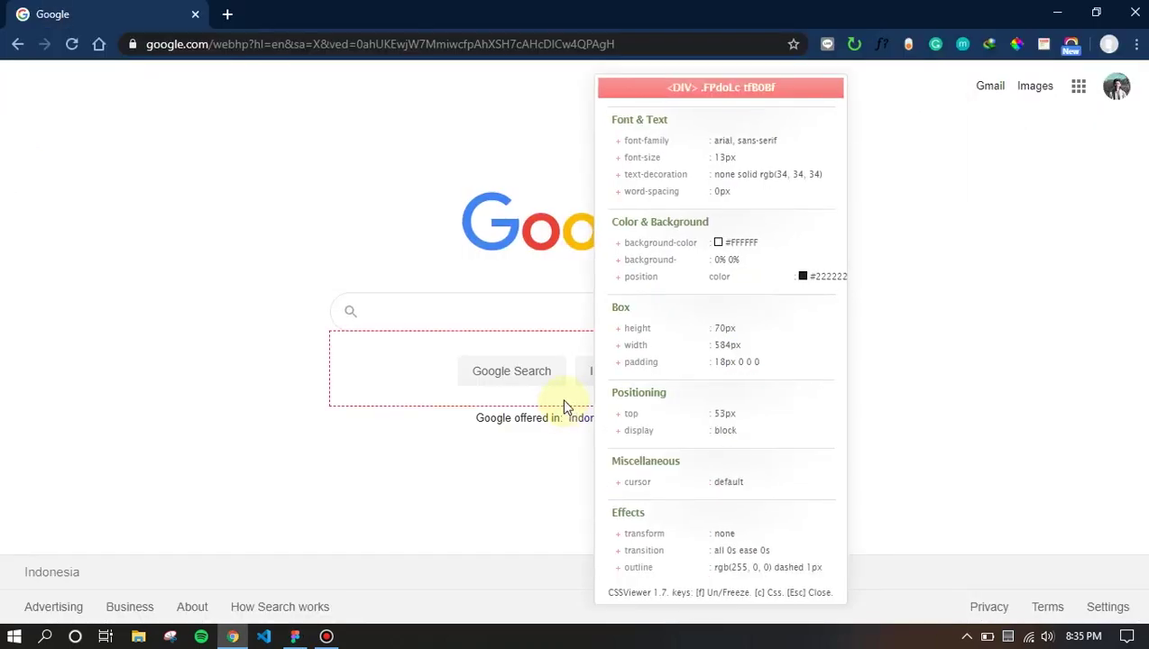
pyautogui.hotkey('alt', 'Tab')
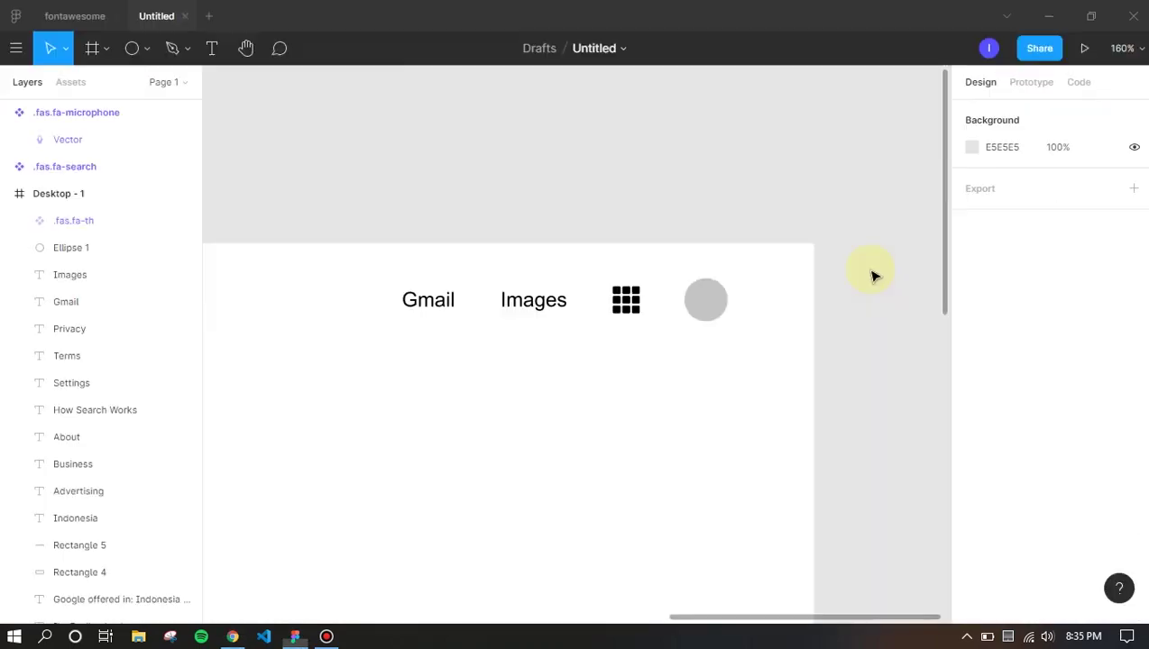
# Review the whole Desktop - 1 frame, examining the header, logo, search bar, buttons and footer together
pyautogui.scroll(-5, 564, 407)
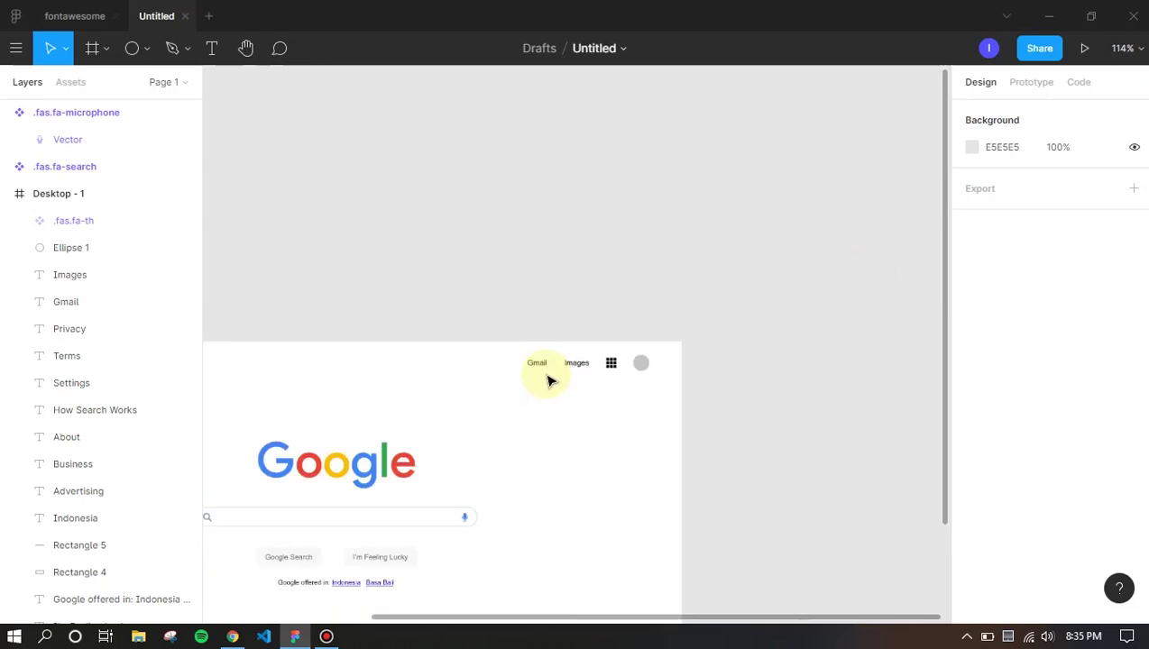
pyautogui.scroll(-3, 545, 383)
pyautogui.scroll(2, 271, 523)
pyautogui.scroll(-2, 242, 515)
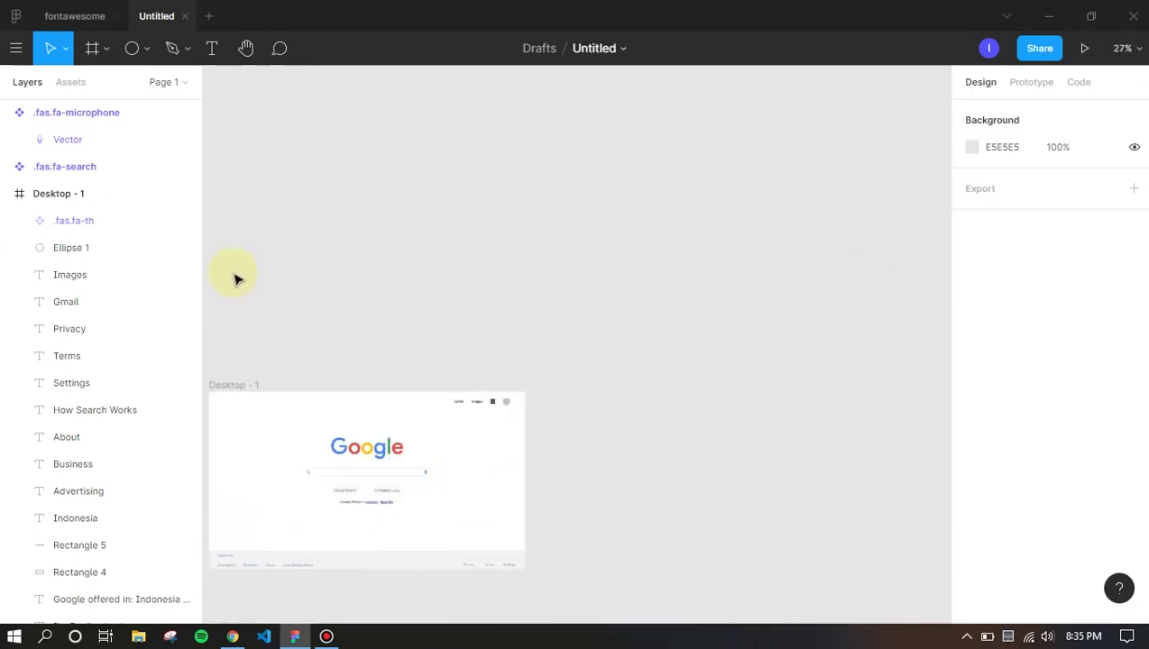
pyautogui.click(17, 49)
pyautogui.click(16, 54)
pyautogui.scroll(-3, 307, 271)
pyautogui.hscroll(-3, 469, 289)
pyautogui.scroll(3, 538, 329)
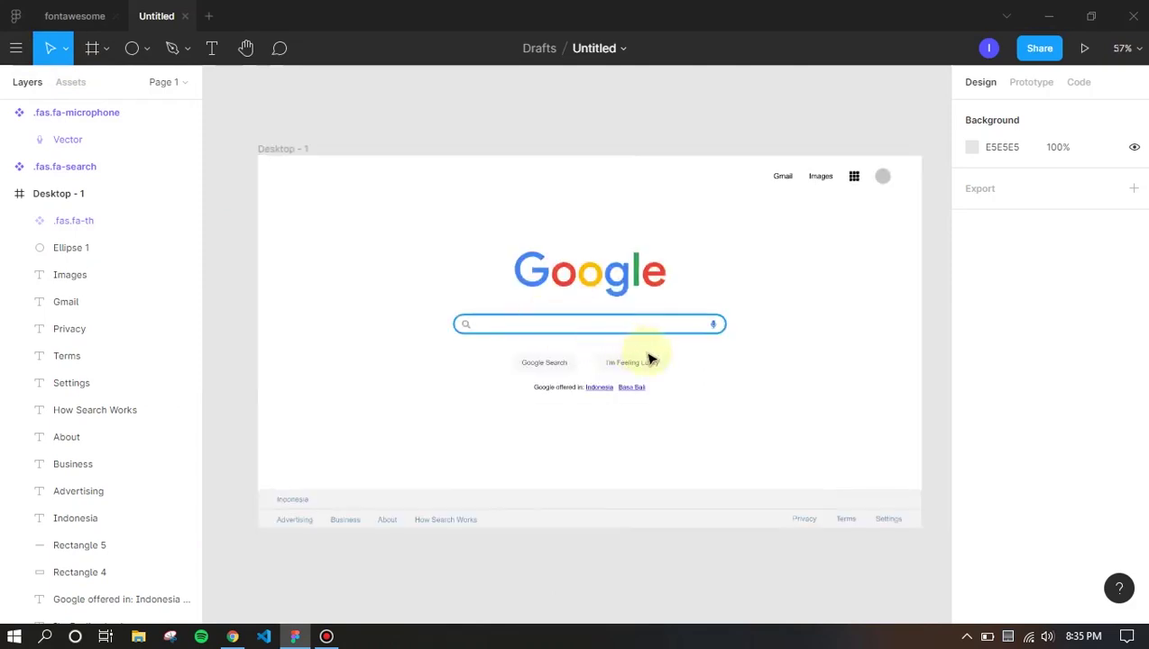
pyautogui.scroll(2, 649, 359)
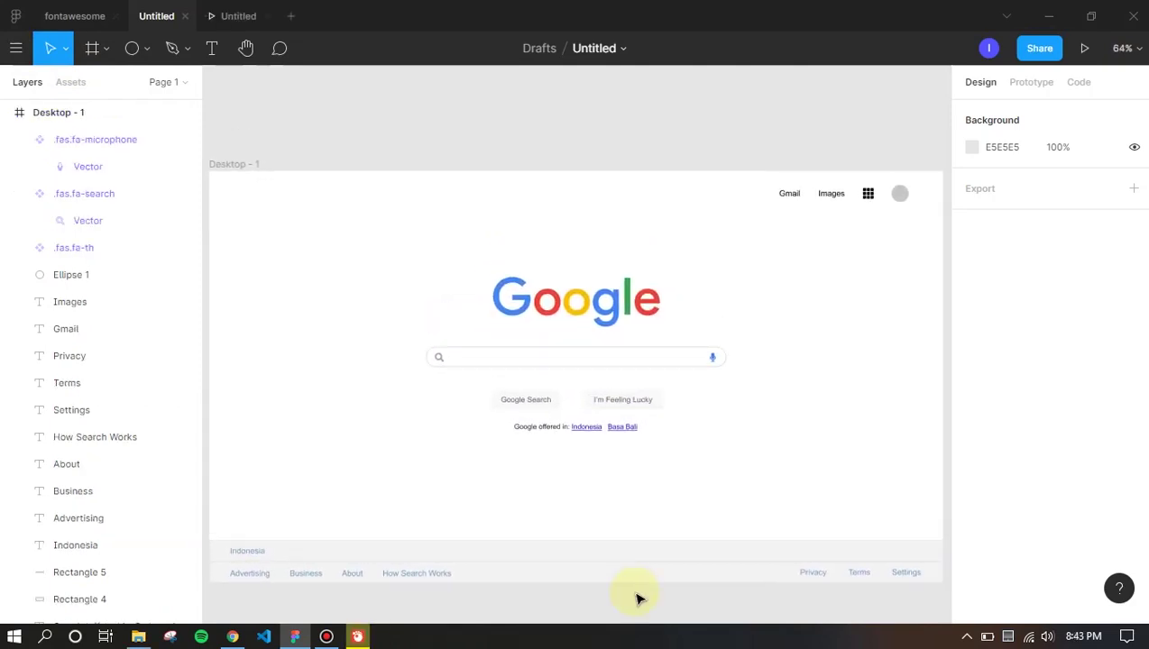
# Present the page as a prototype and look it over from header to footer
pyautogui.click(1085, 49)
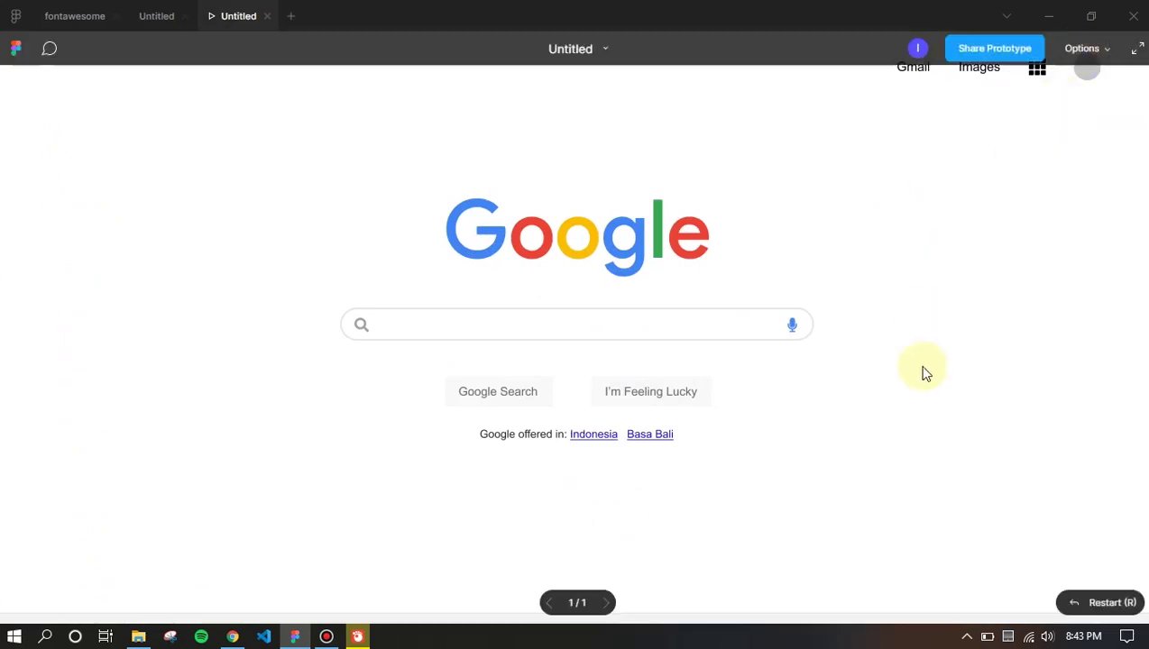
pyautogui.scroll(-2, 924, 373)
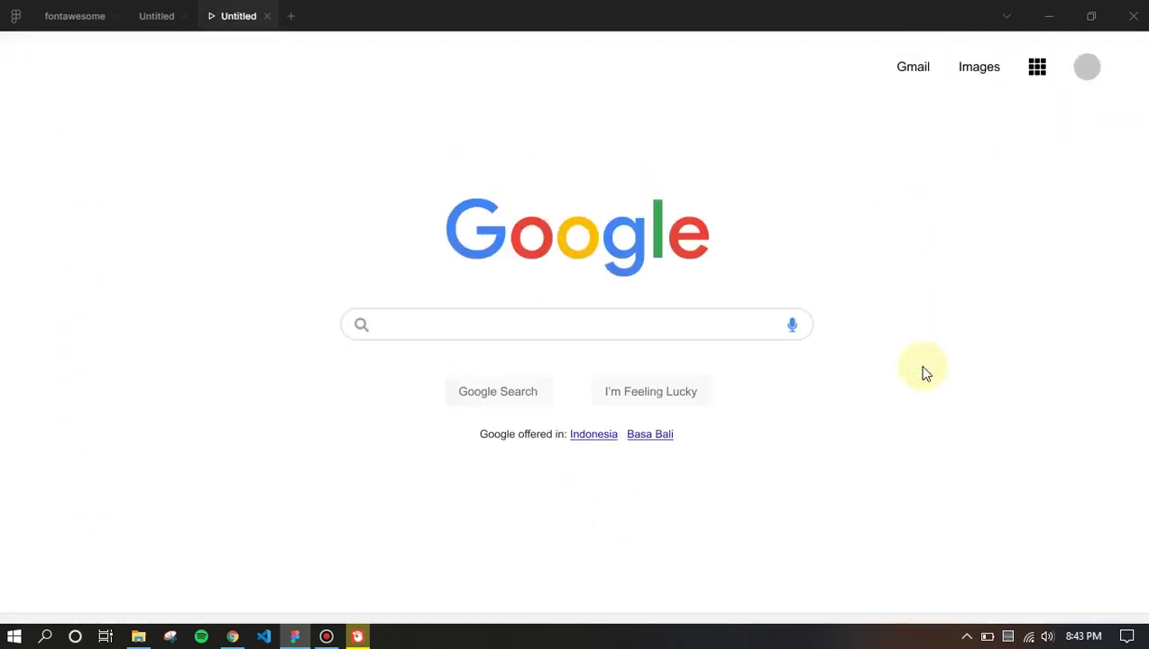
pyautogui.scroll(2, 924, 372)
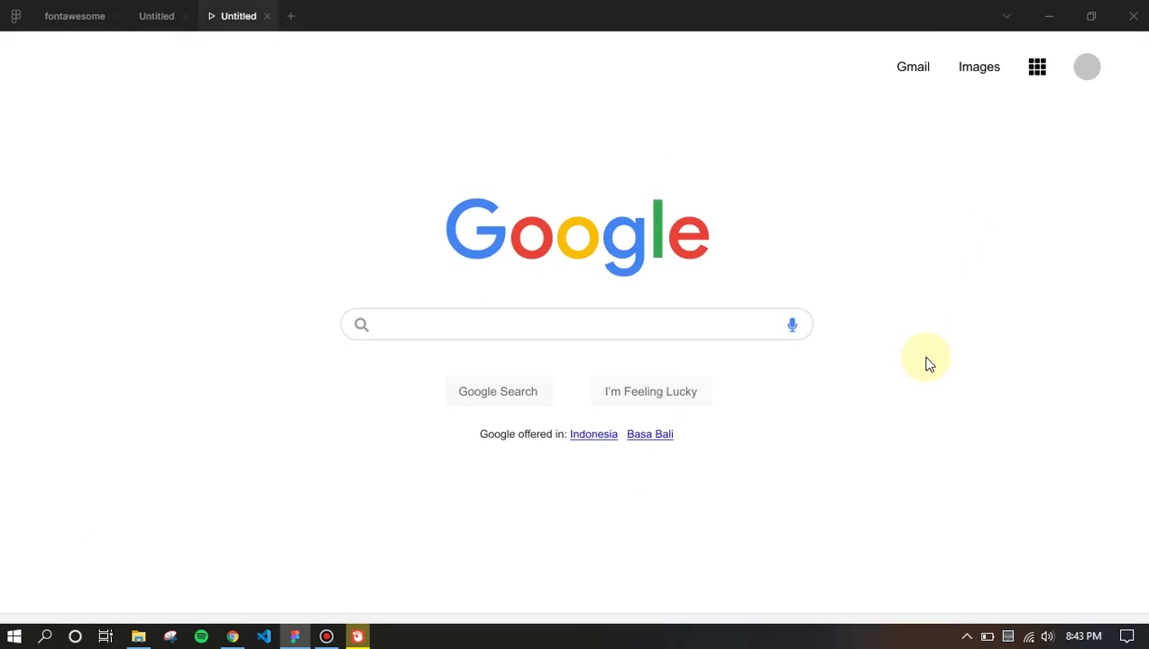